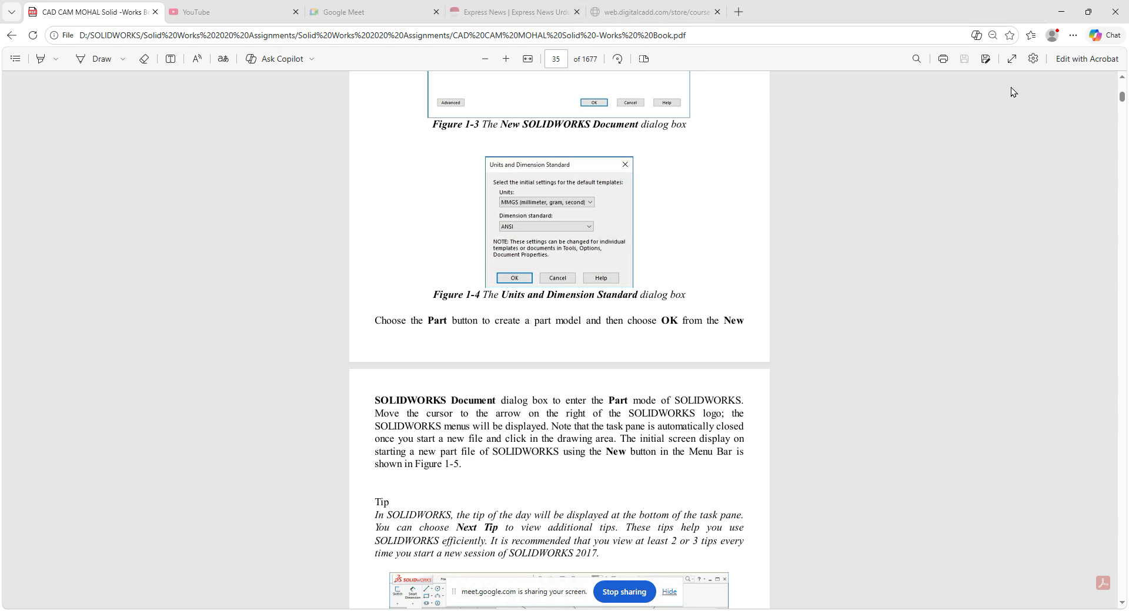
- Switch from the PDF book to SOLIDWORKS and create a new part document
left_click(1061, 7)
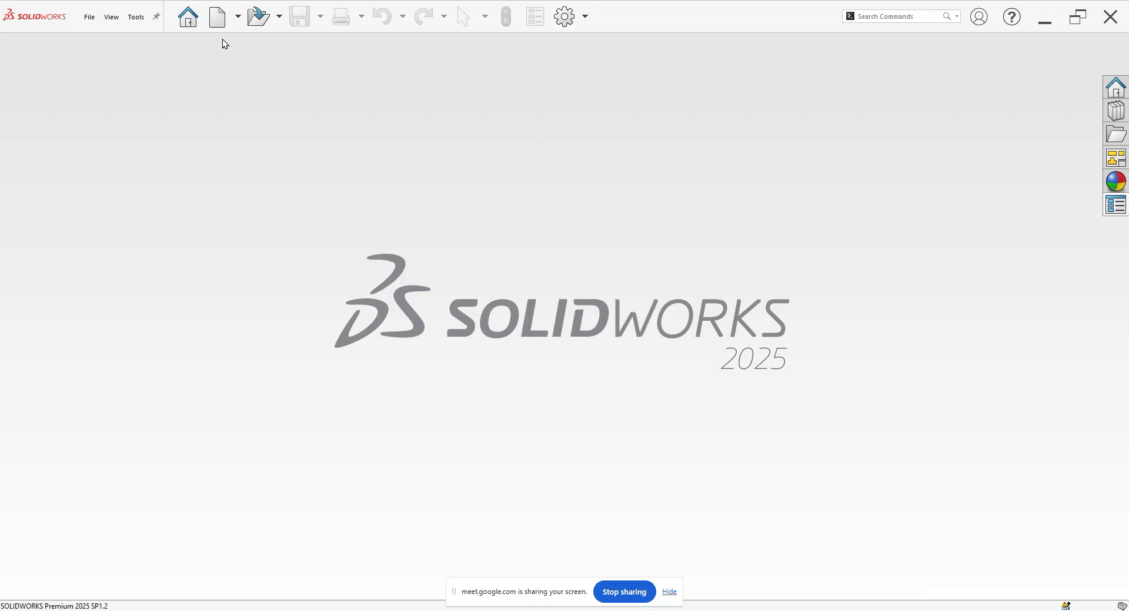
left_click(218, 23)
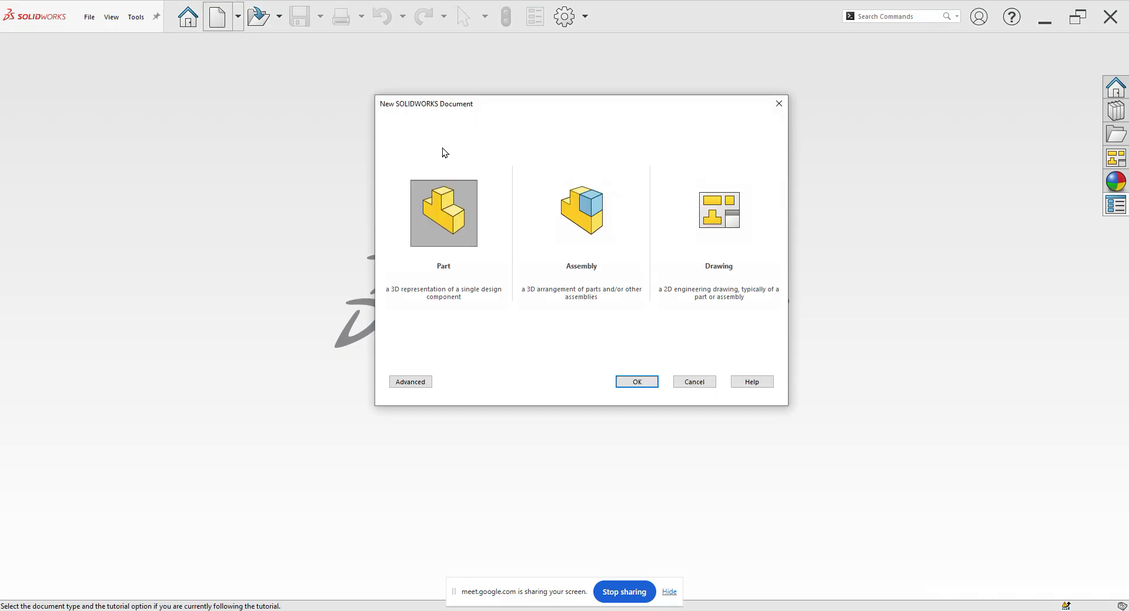
left_click(652, 383)
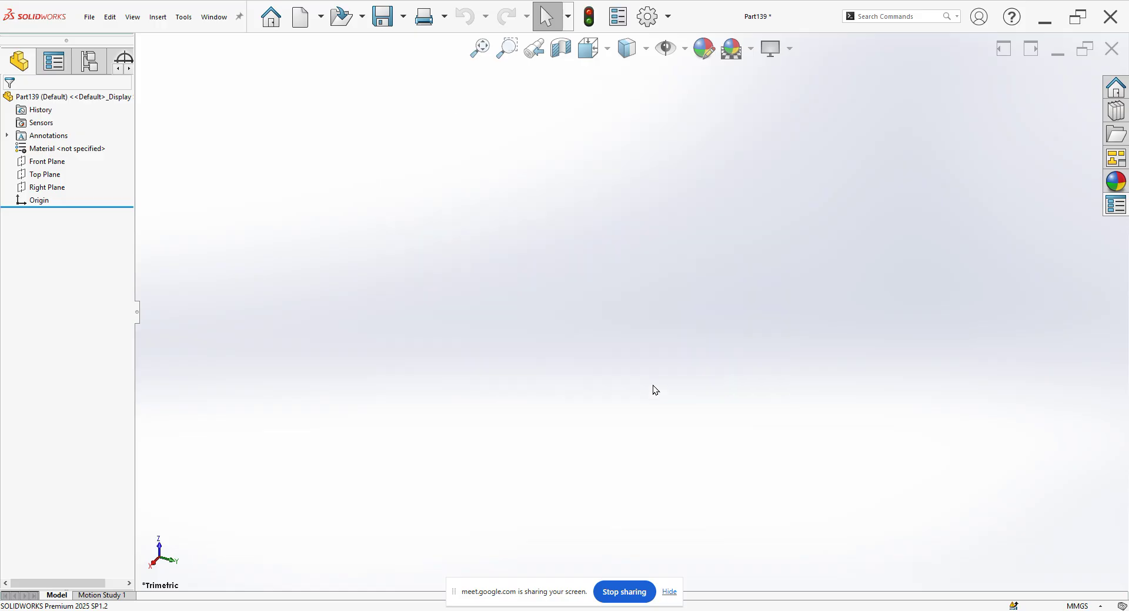
- Reduce the SOLIDWORKS window and set the part's unit system to IPS (inch, pound, second)
left_click(1073, 21)
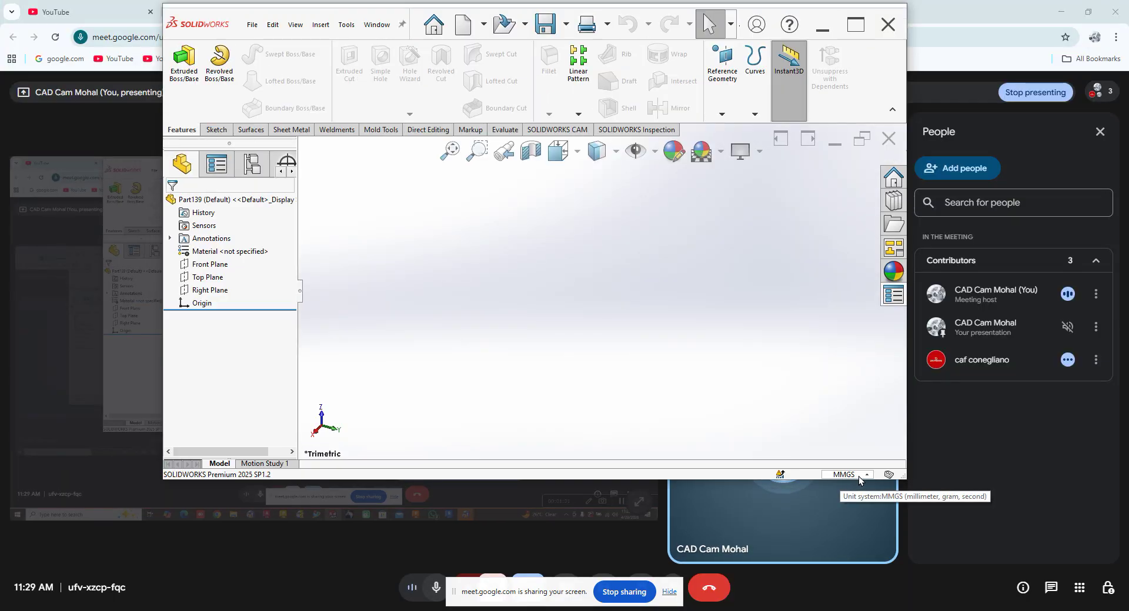
left_click(860, 478)
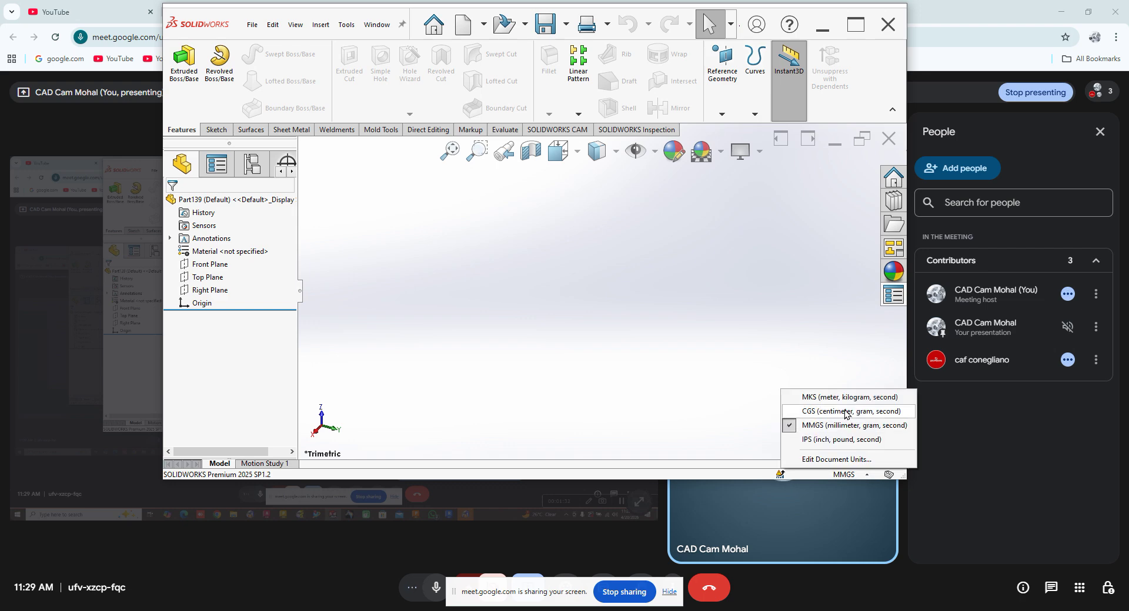
left_click(832, 441)
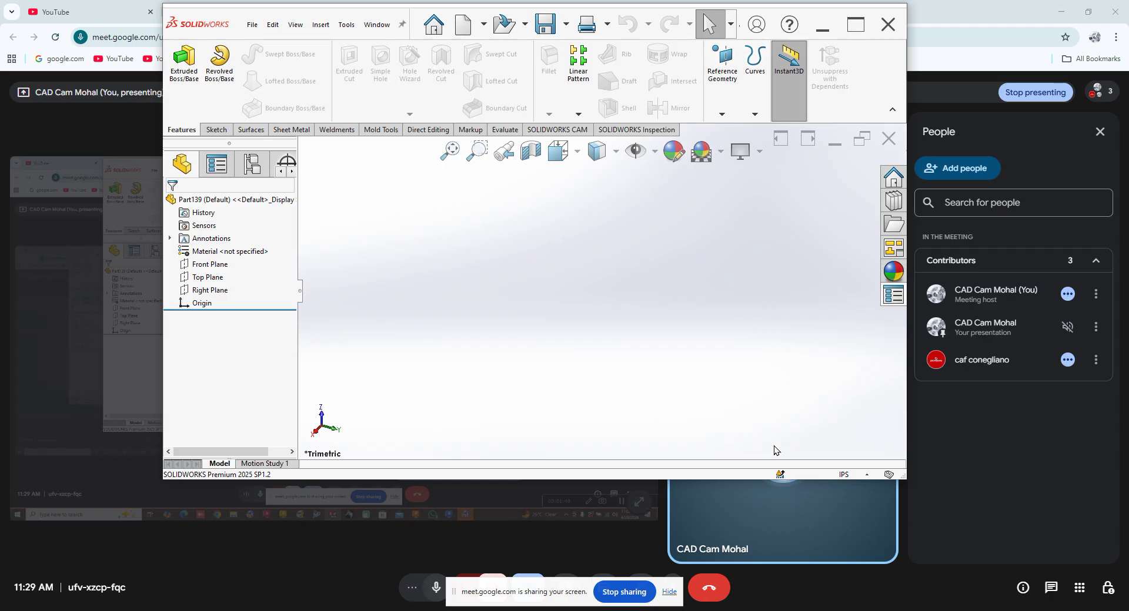
- Change the part's unit system to MKS (meter, kilogram, second), then return it to MMGS (millimeter, gram, second)
left_click(843, 475)
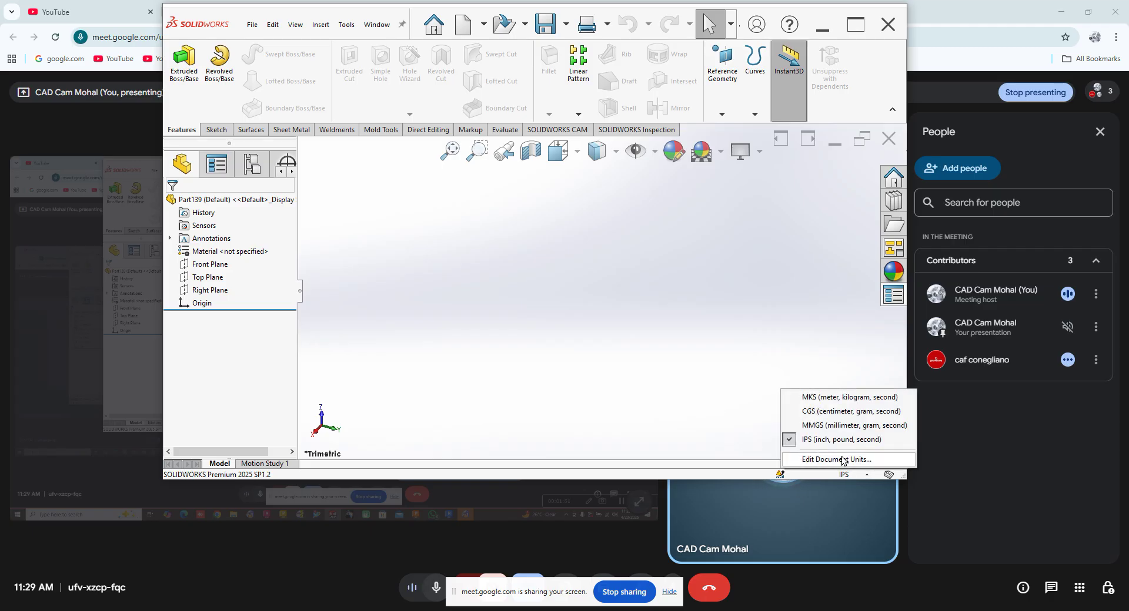
left_click(840, 398)
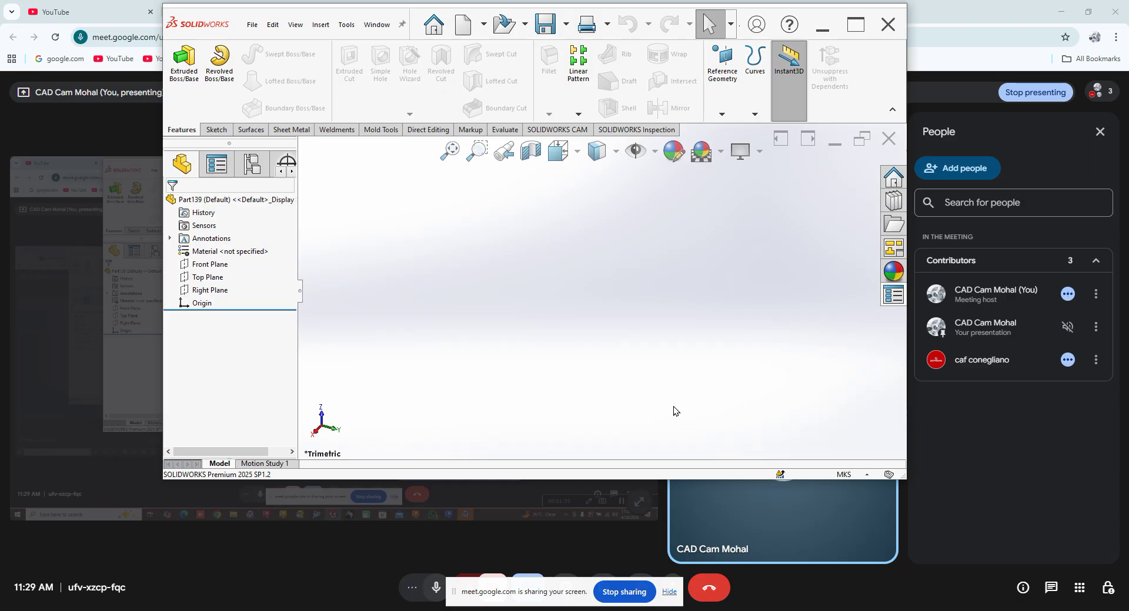
left_click(844, 474)
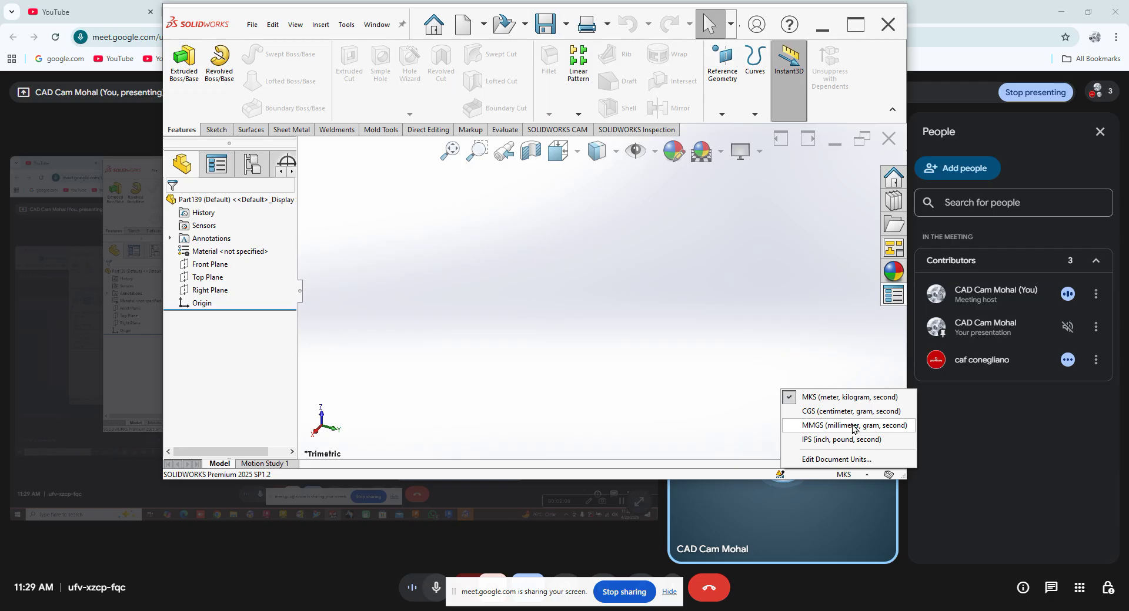
left_click(872, 428)
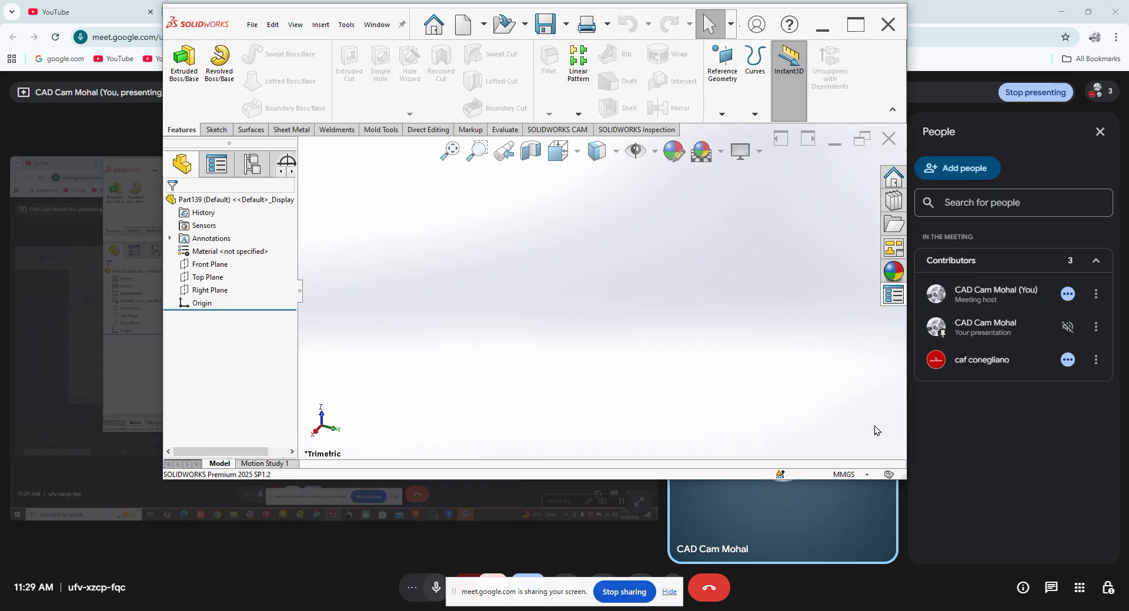
- Review the document's unit settings and the general system options, then close the settings and maximize the SOLIDWORKS window
left_click(853, 476)
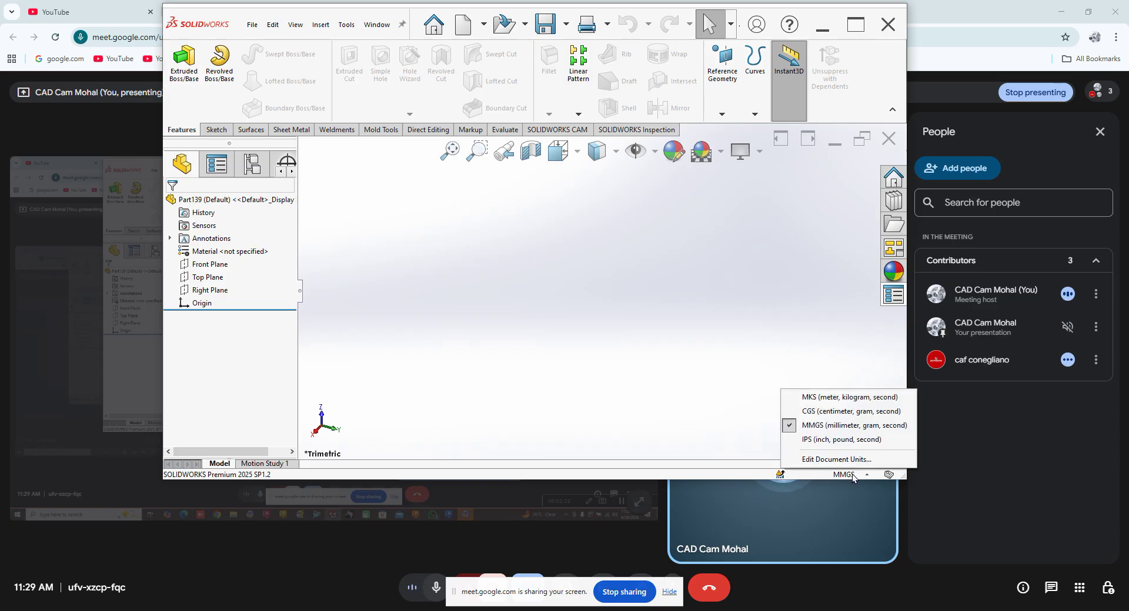
left_click(824, 461)
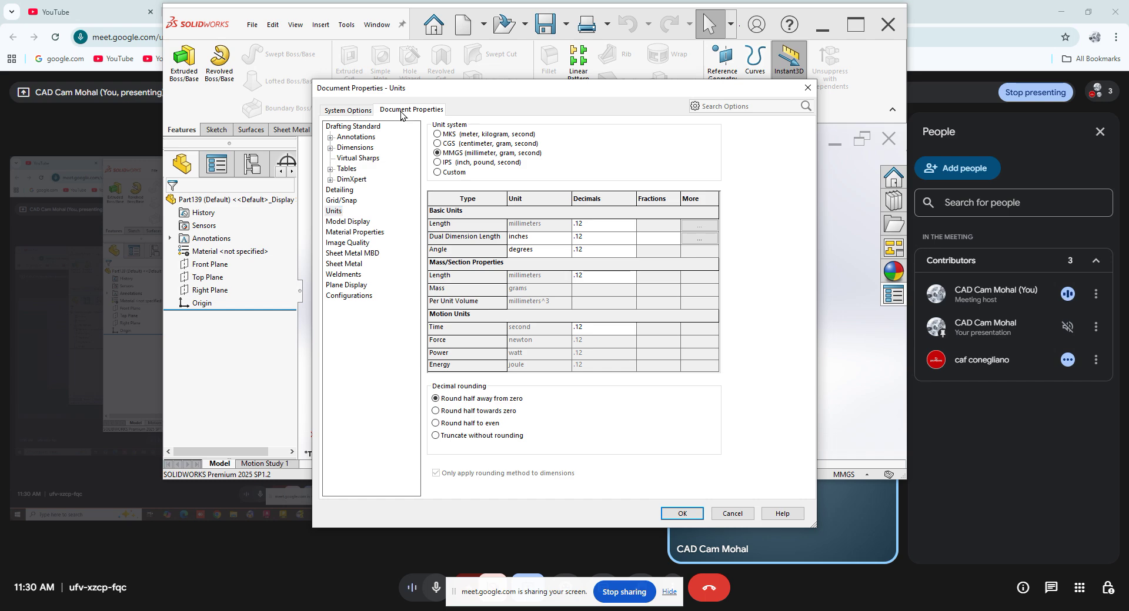
left_click(350, 113)
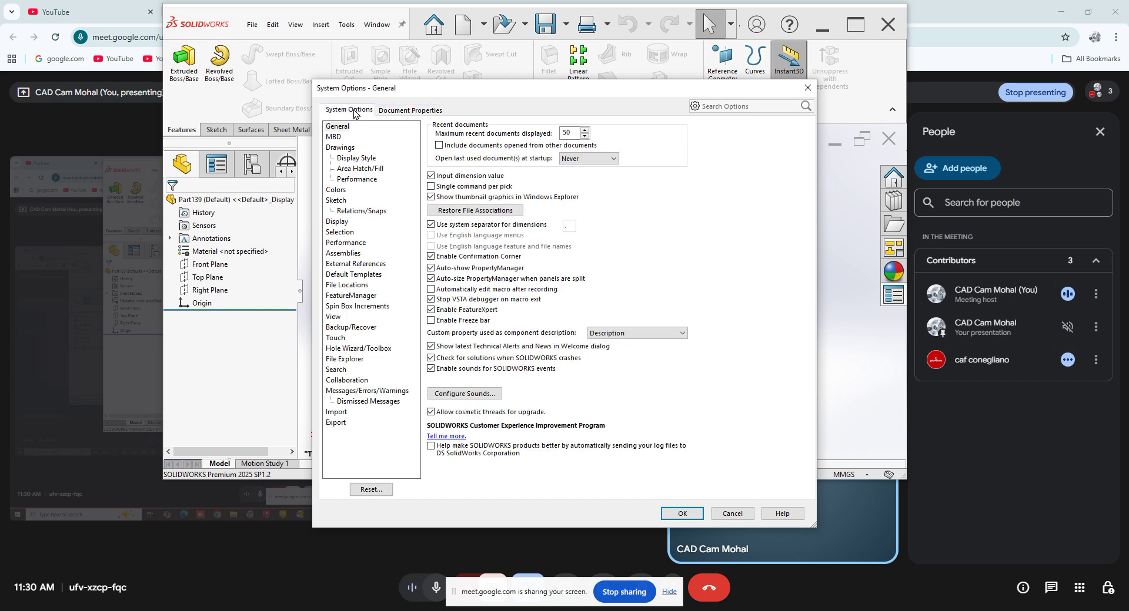
left_click(386, 112)
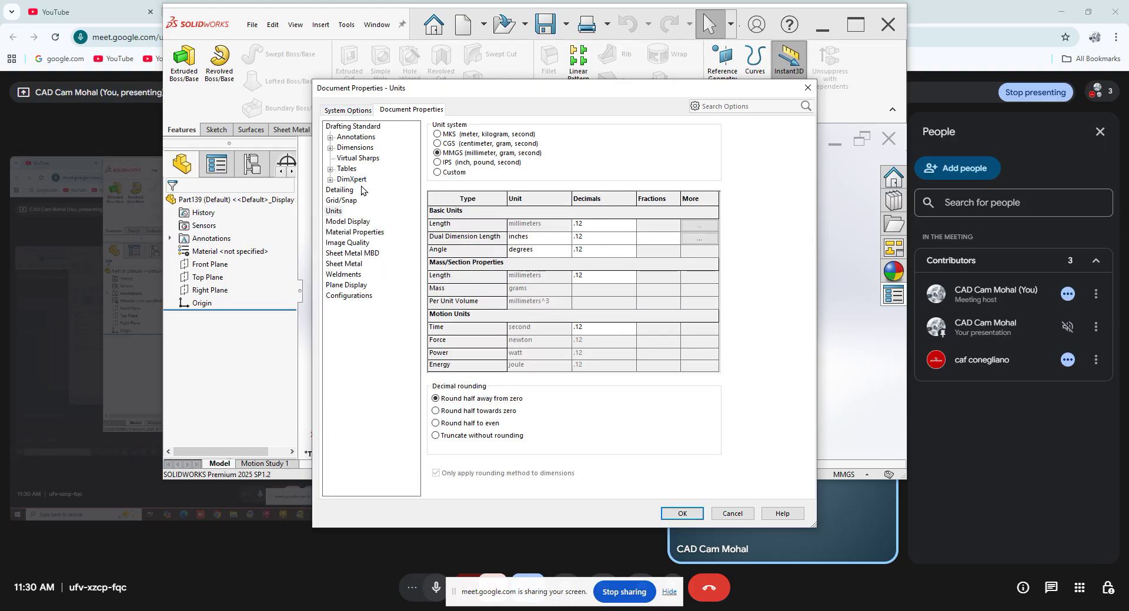
left_click(335, 211)
left_click(683, 514)
left_click(851, 26)
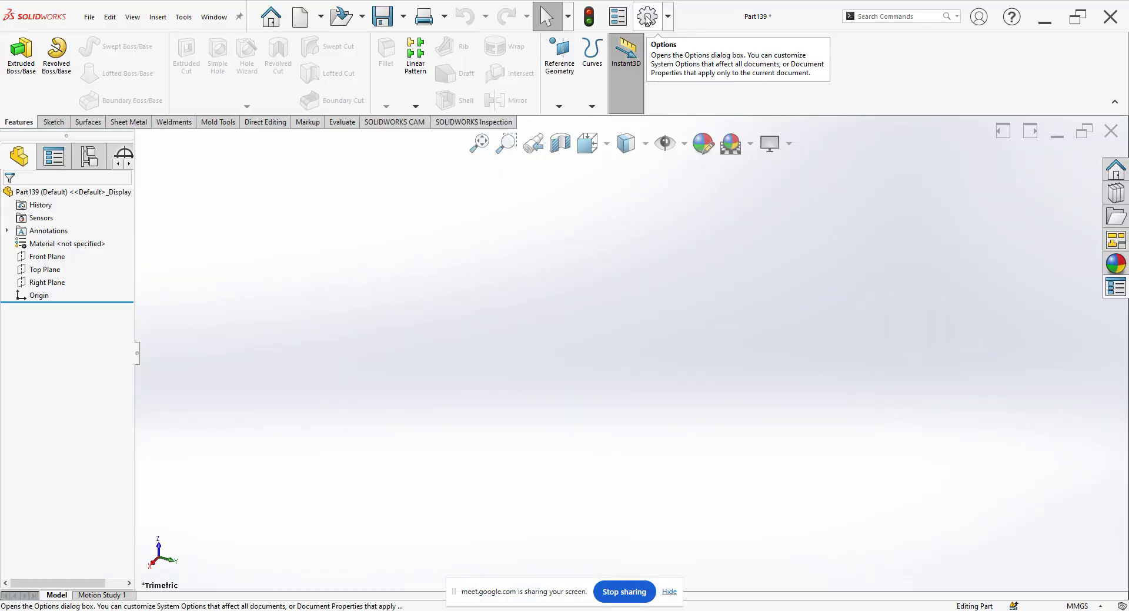
left_click(646, 18)
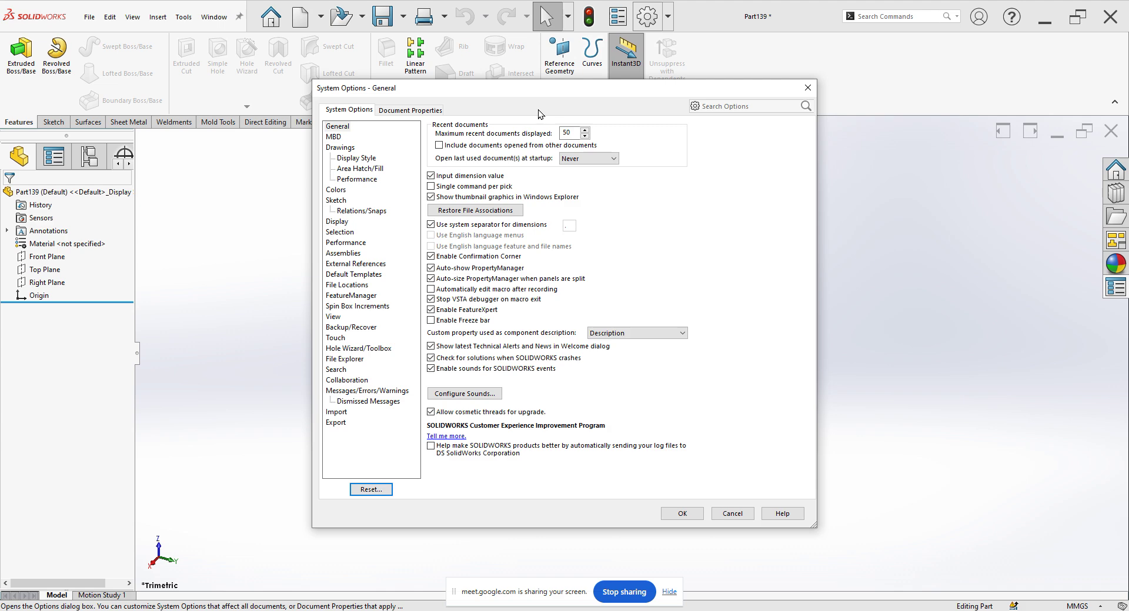
left_click(410, 111)
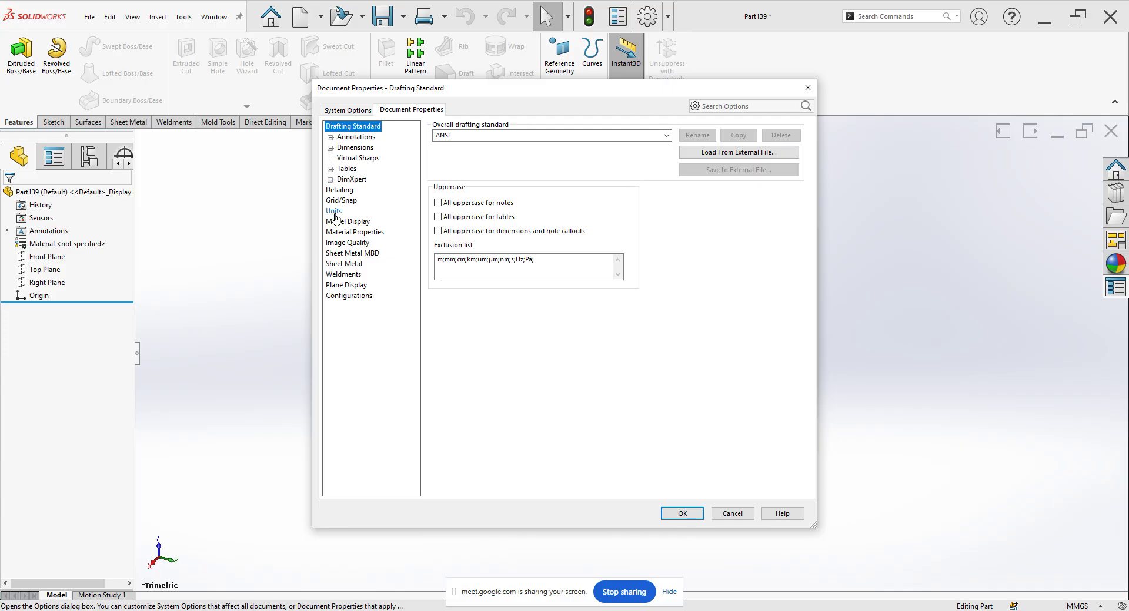
left_click(807, 88)
- Set the unit system to MKS (meter, kilogram, second) in the document properties and apply it
left_click(647, 21)
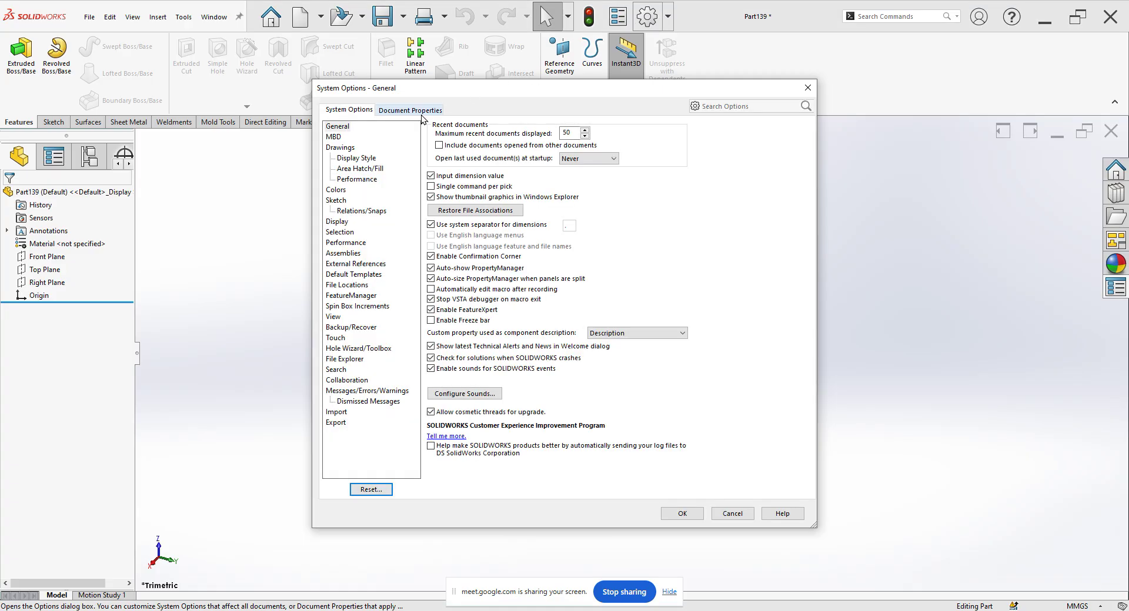
left_click(422, 117)
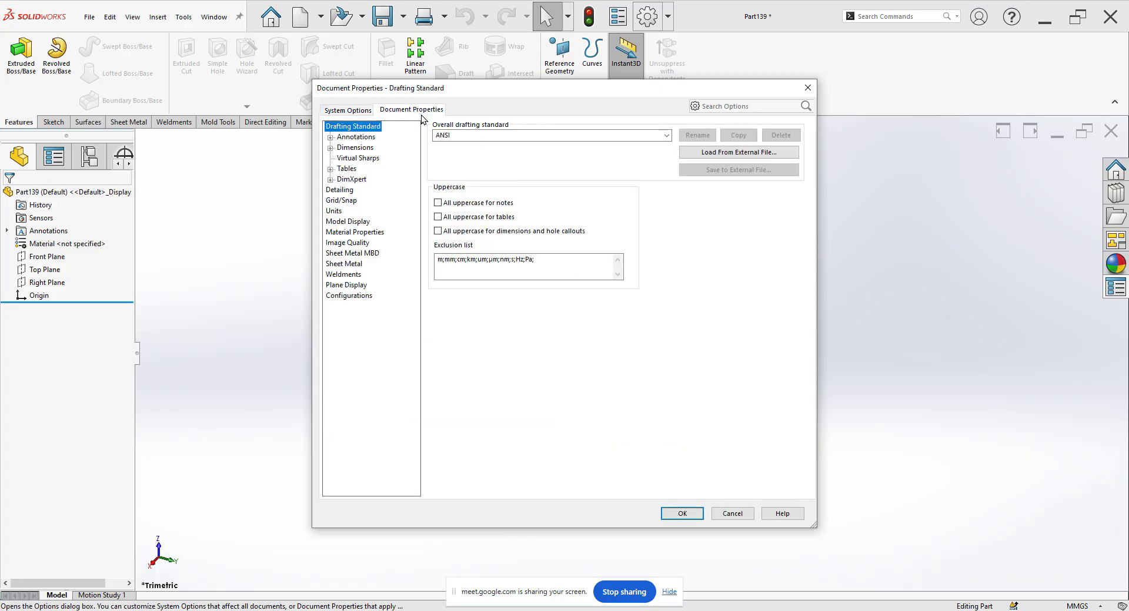
left_click(335, 212)
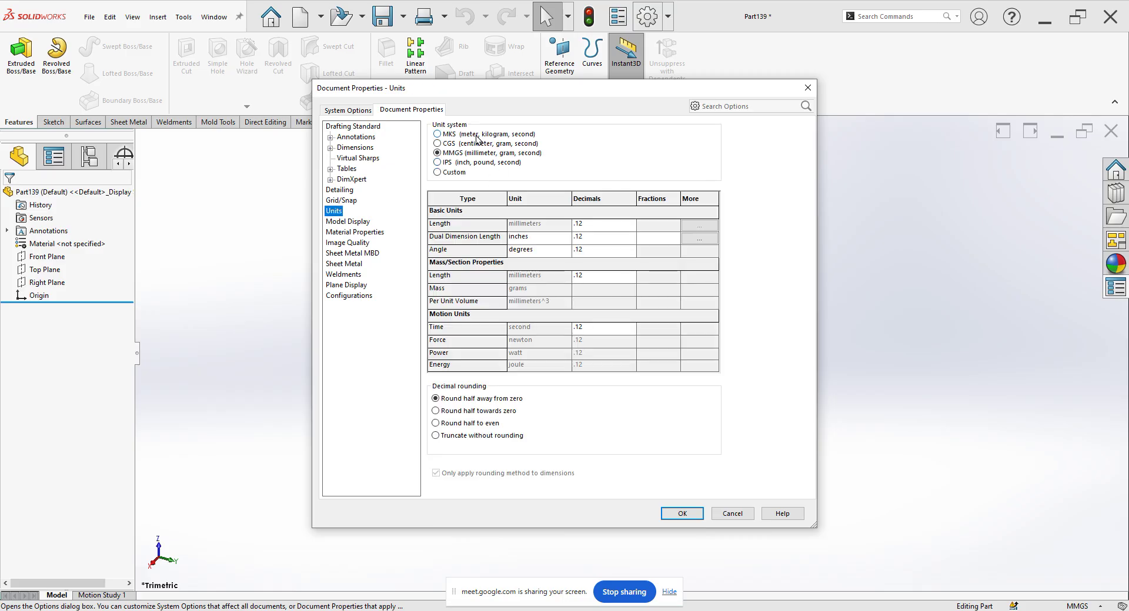
left_click(442, 139)
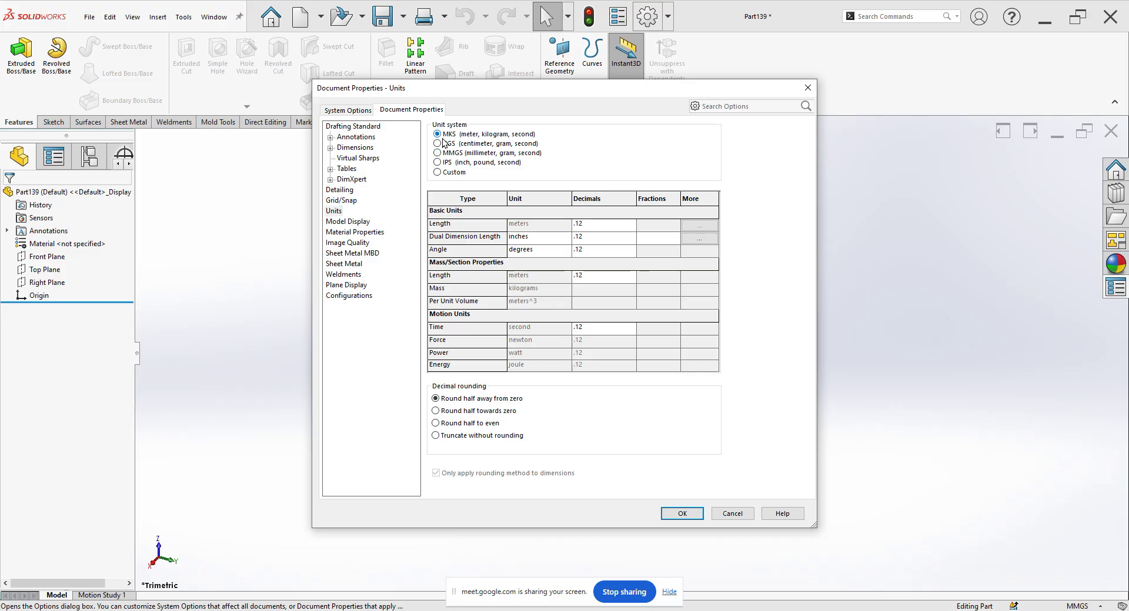
left_click(670, 513)
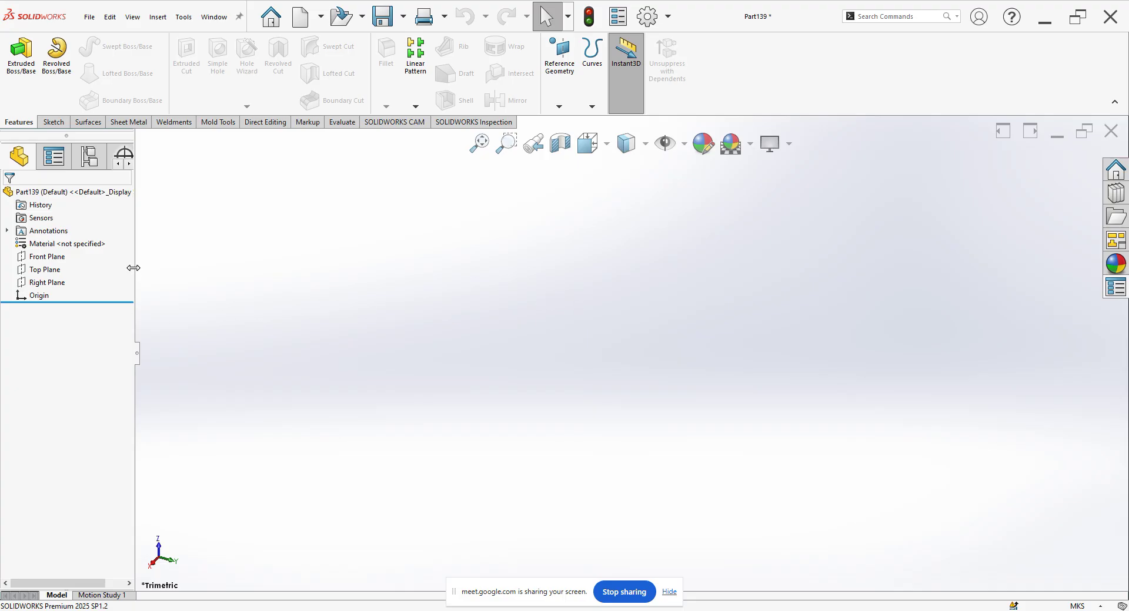
- Set the unit system back to MMGS (millimeter, gram, second) in the document properties and apply it
left_click(647, 17)
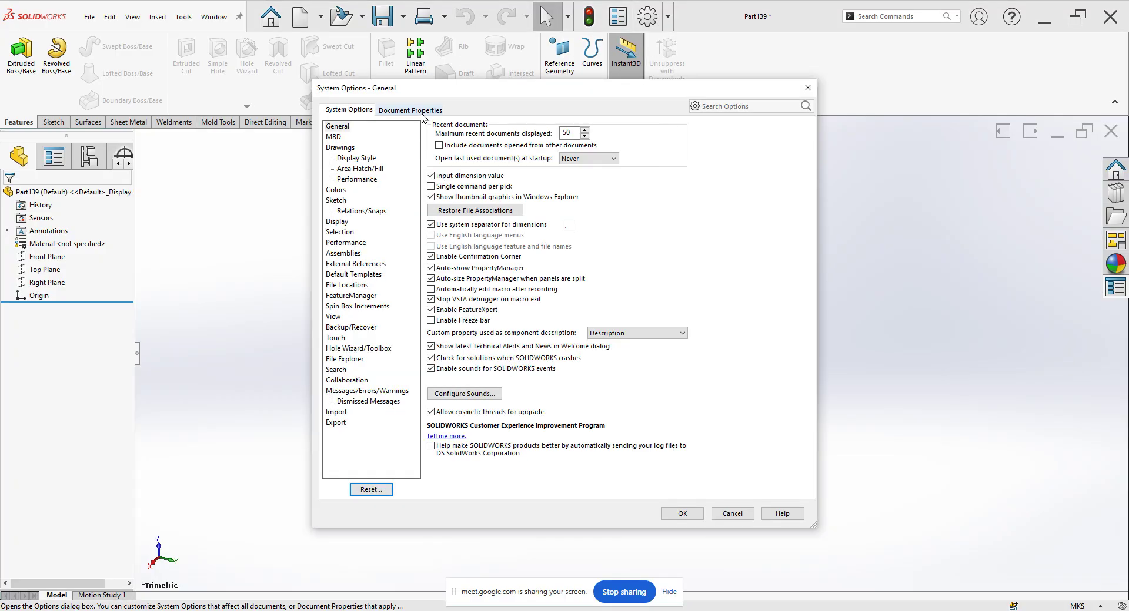
left_click(422, 112)
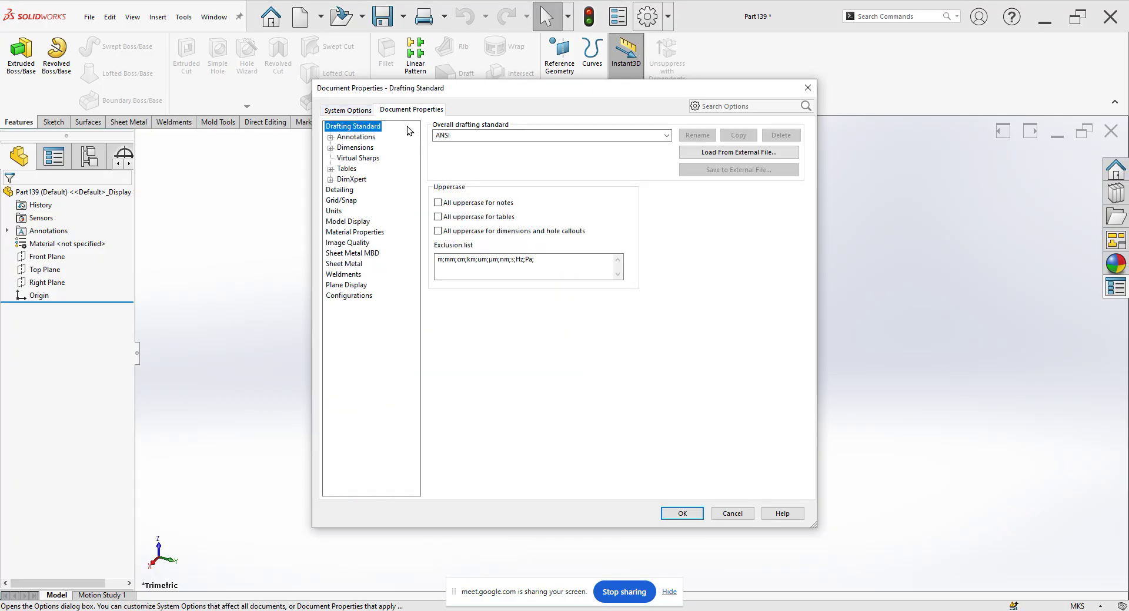
left_click(336, 214)
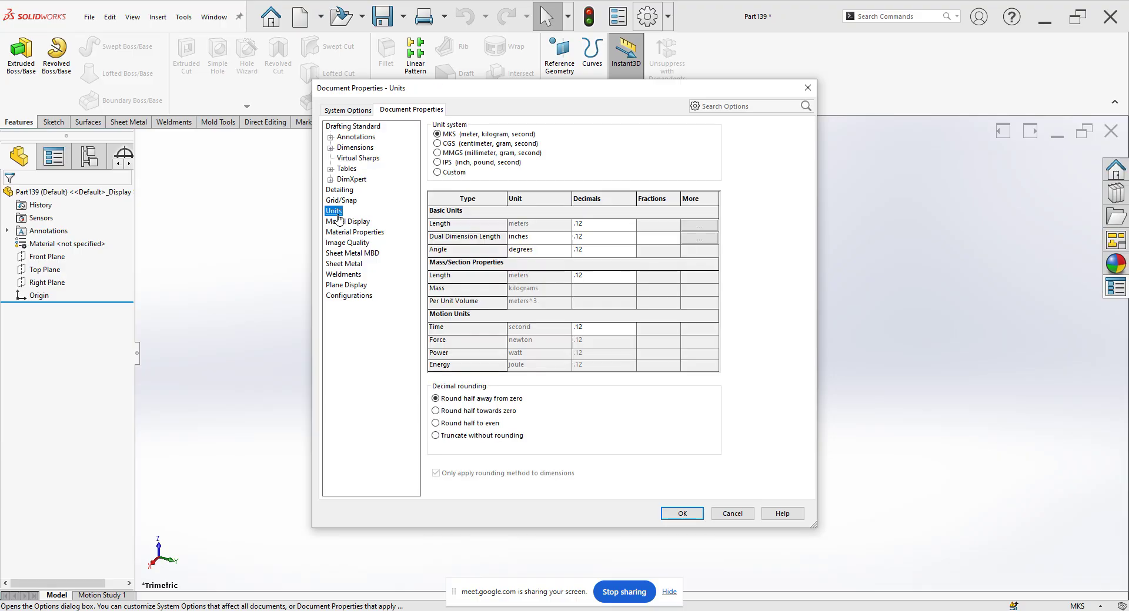
left_click(453, 154)
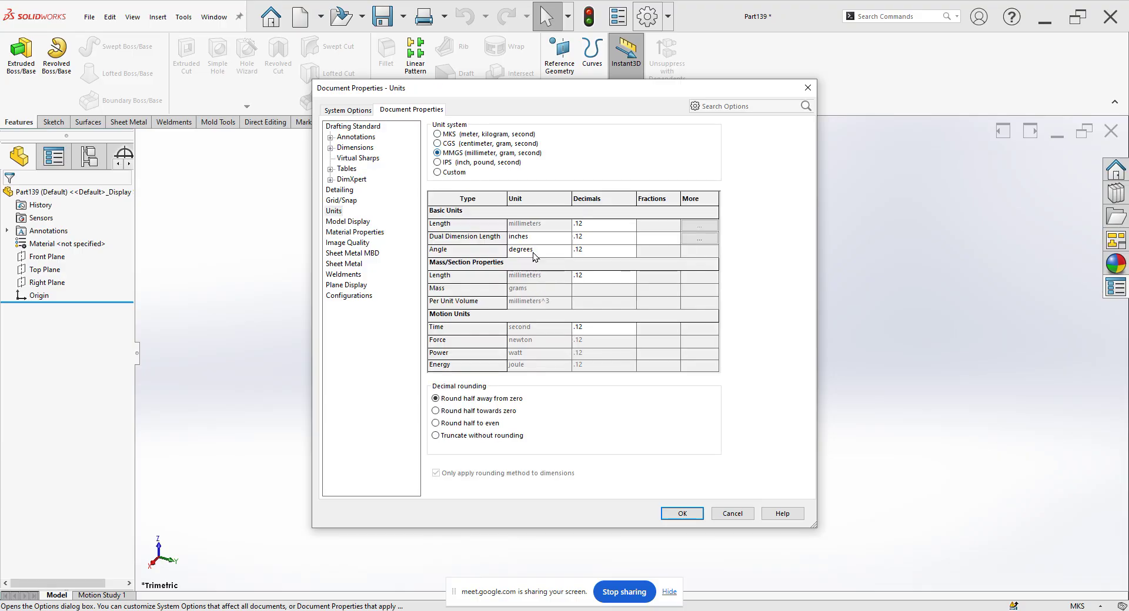
left_click(680, 515)
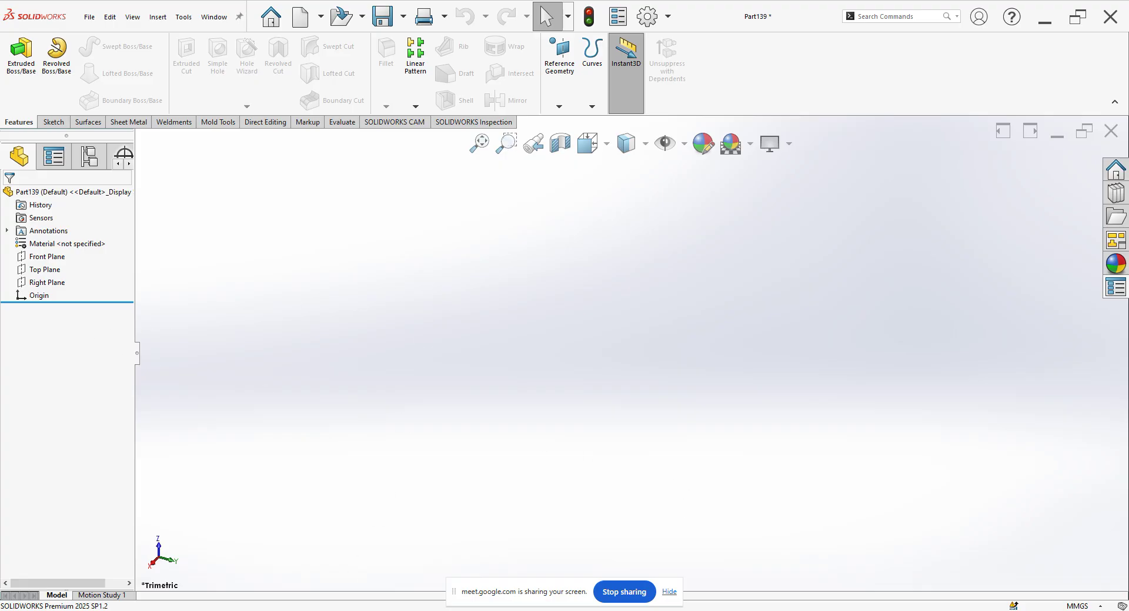
- Close the current part without saving its changes and create another new part document
mouse_move(302, 610)
left_click(1111, 131)
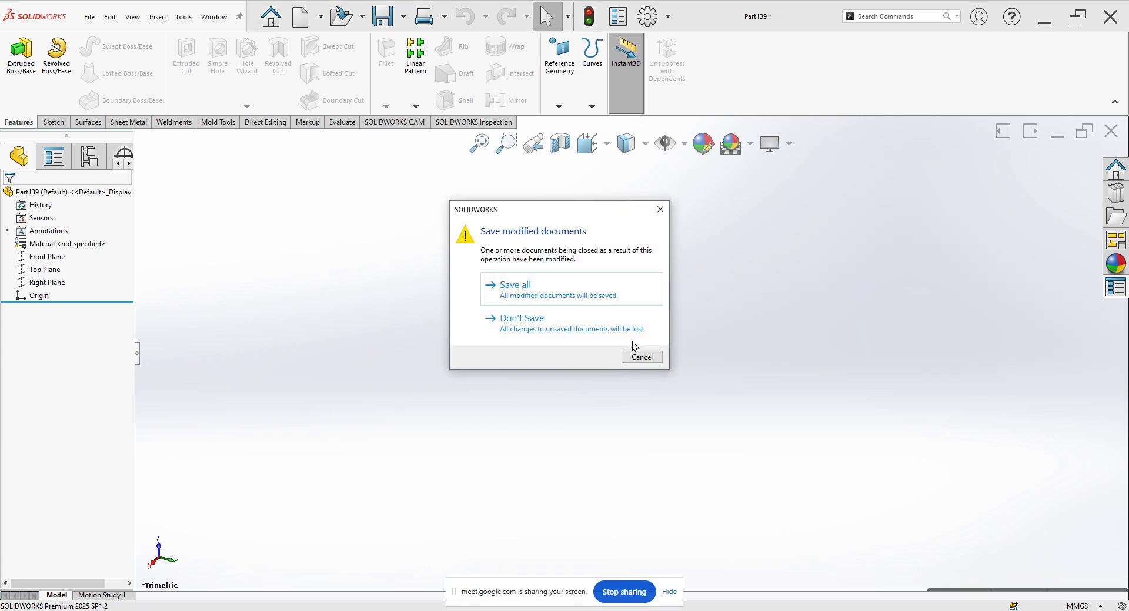
left_click(589, 337)
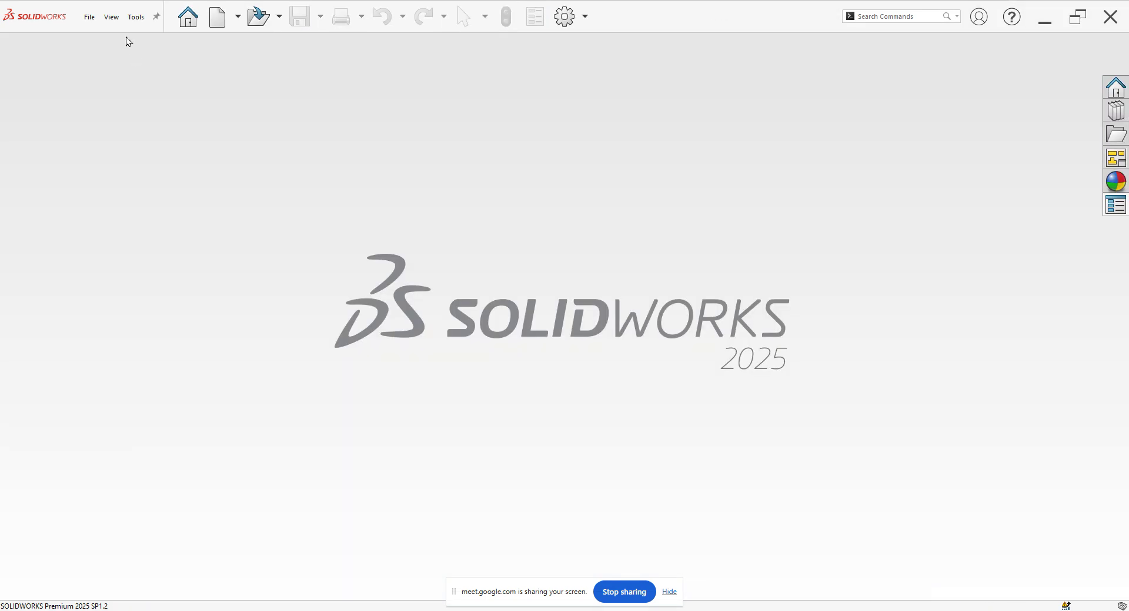
left_click(228, 25)
double_click(435, 215)
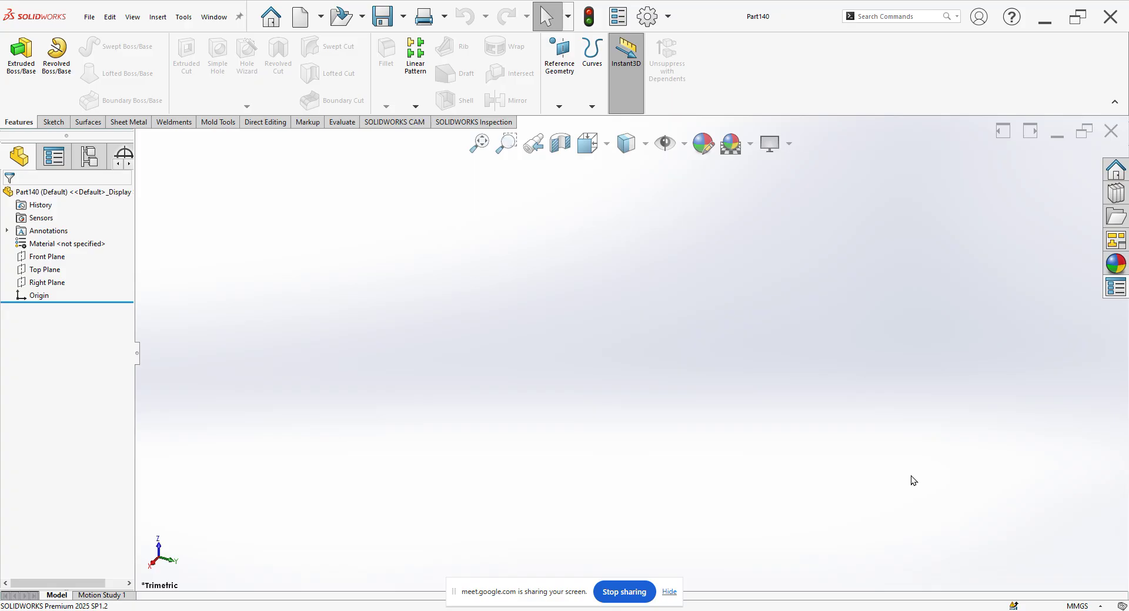
- Sketch a closed six-sided L-shaped profile from the origin on the Front Plane with the Line tool, about 133 mm wide along its upper edge
left_click(40, 262)
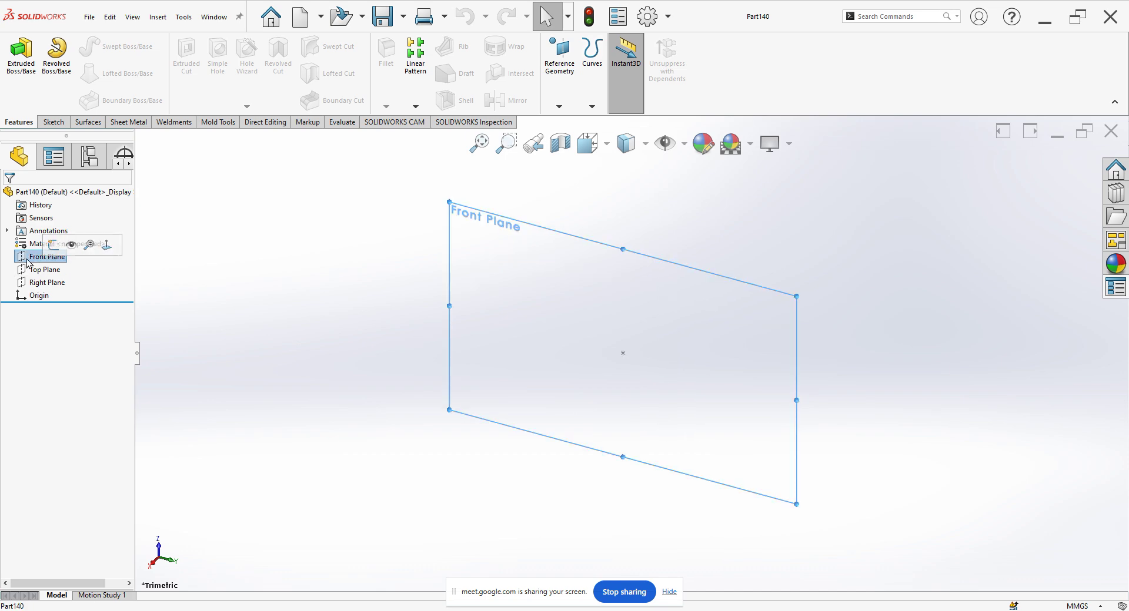
left_click(53, 246)
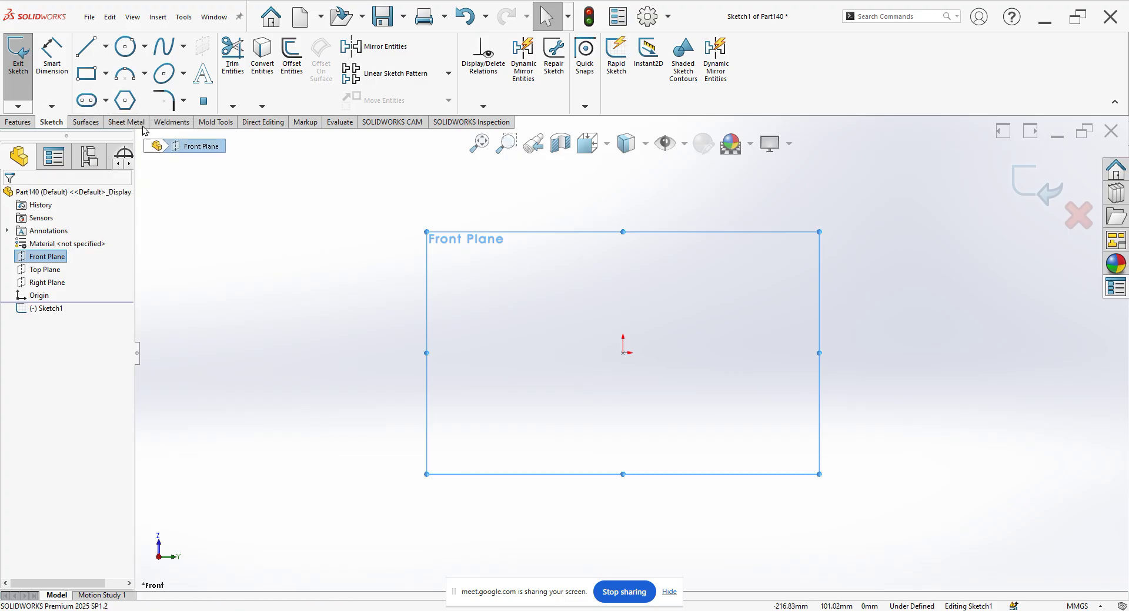
left_click(85, 51)
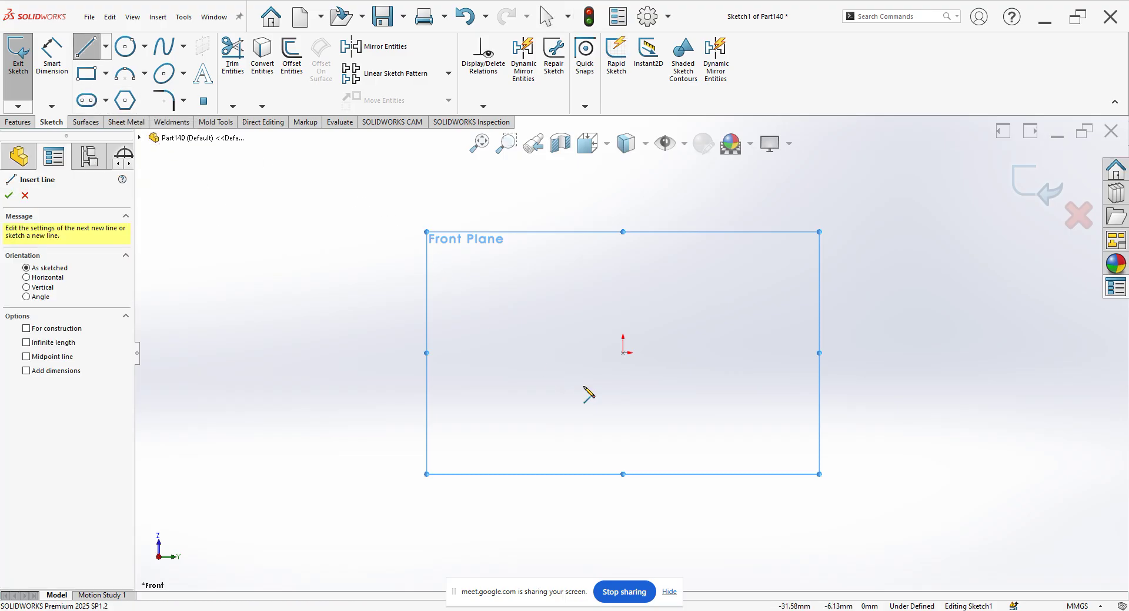
left_click(623, 352)
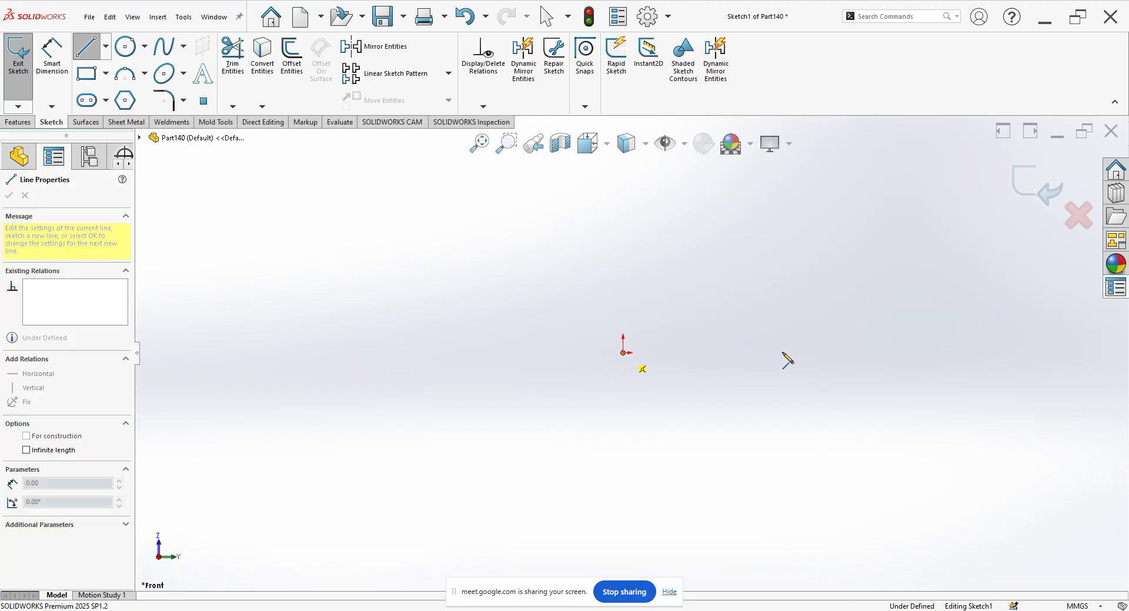
left_click(784, 352)
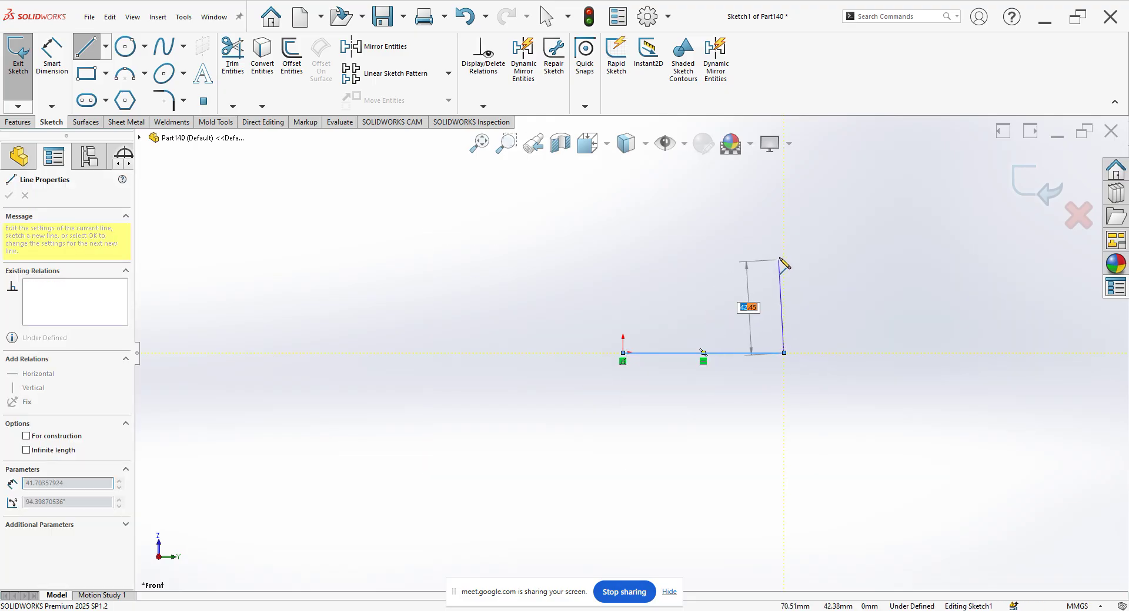
left_click(783, 254)
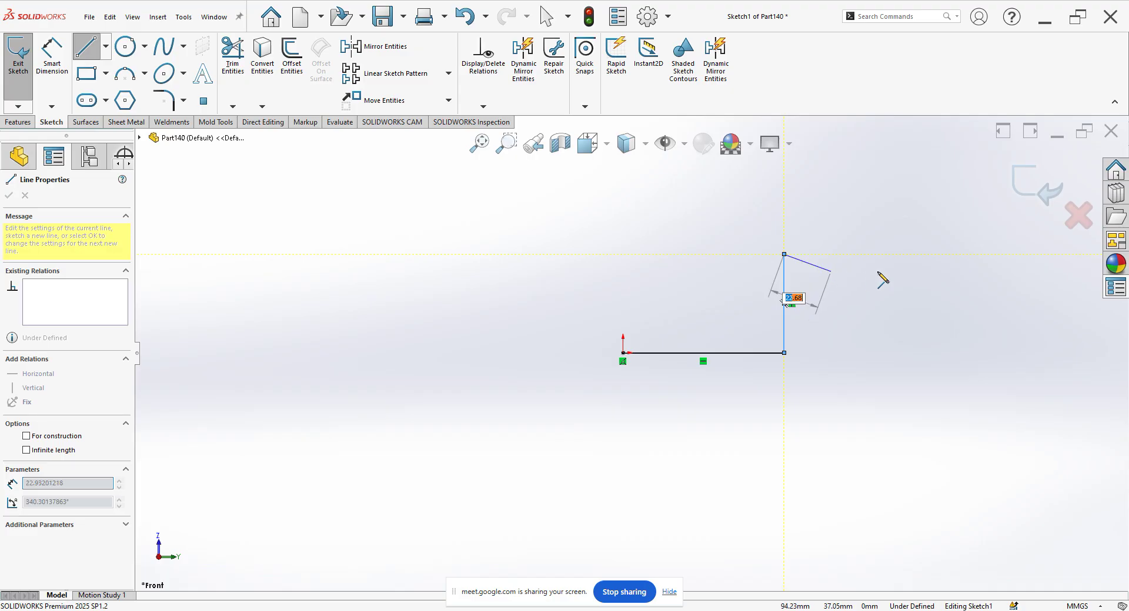
left_click(917, 255)
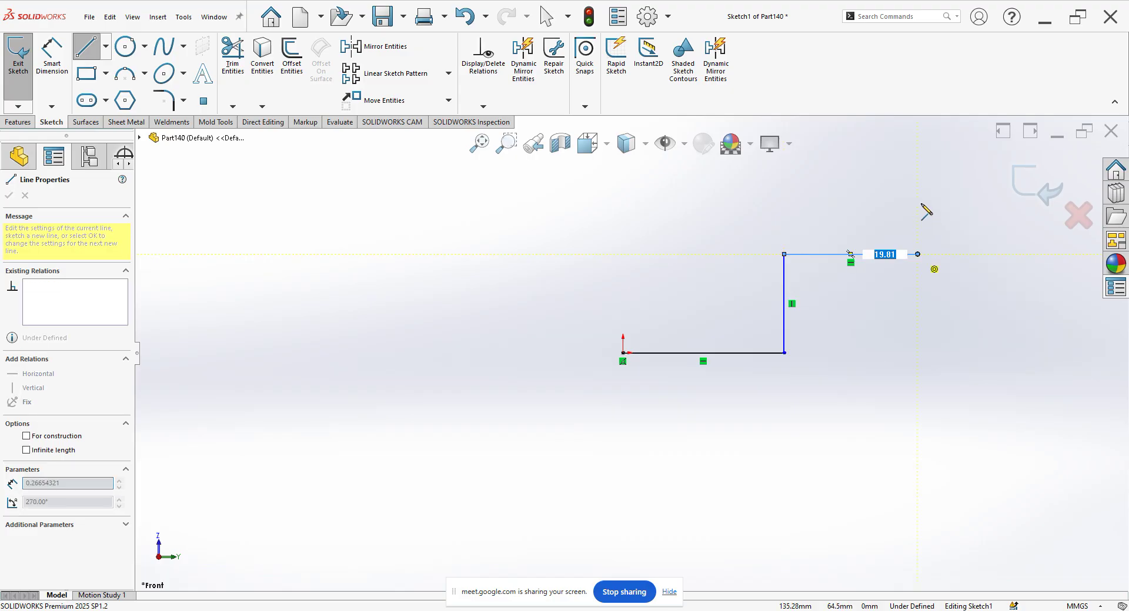
left_click(917, 185)
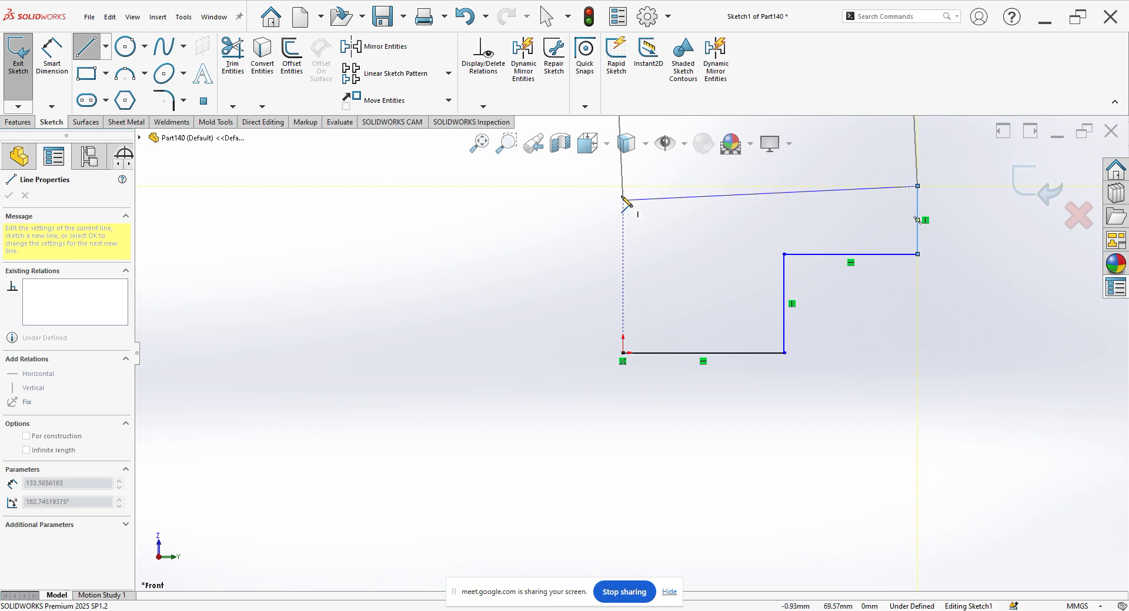
left_click(624, 187)
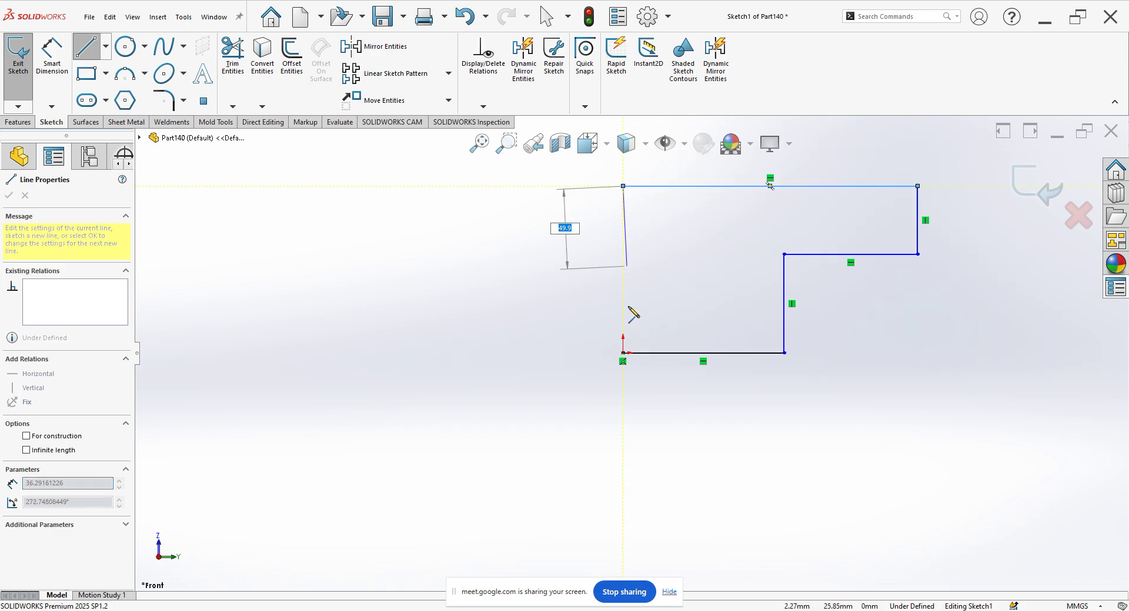
left_click(623, 353)
right_click(510, 323)
left_click(517, 325)
key("z")
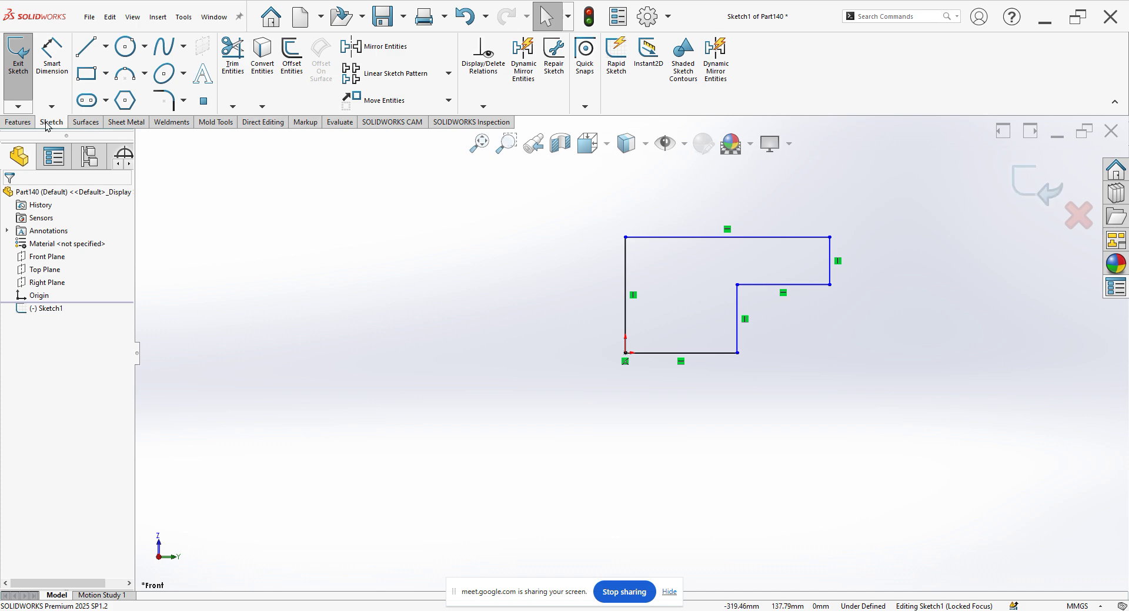
- Exit the sketch and extrude the L-shaped profile as a blind boss 69 mm deep
left_click(1035, 197)
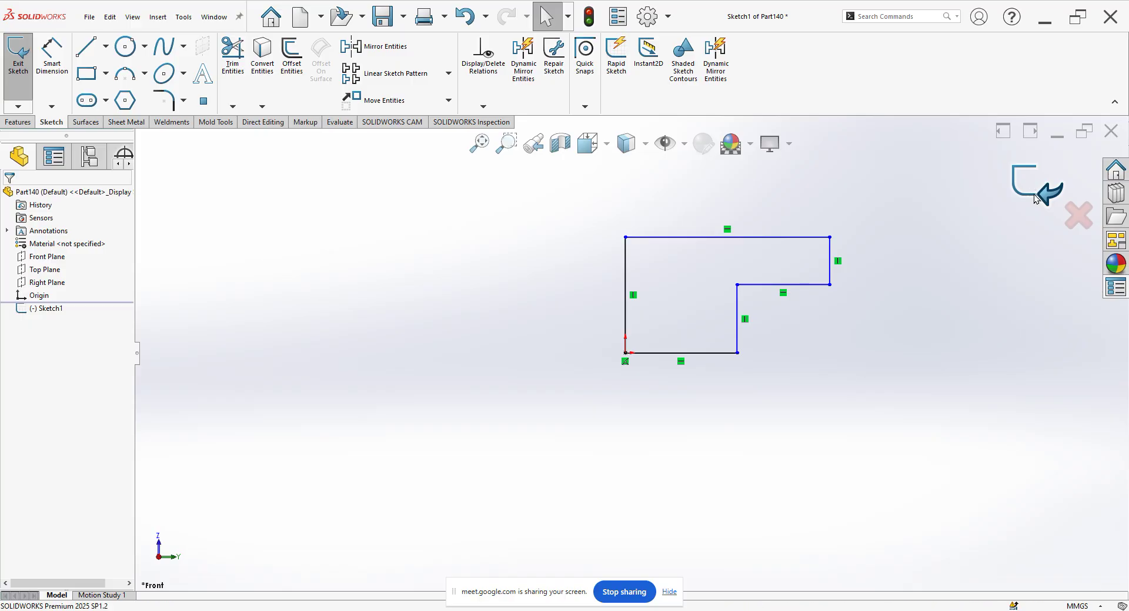
left_click(22, 56)
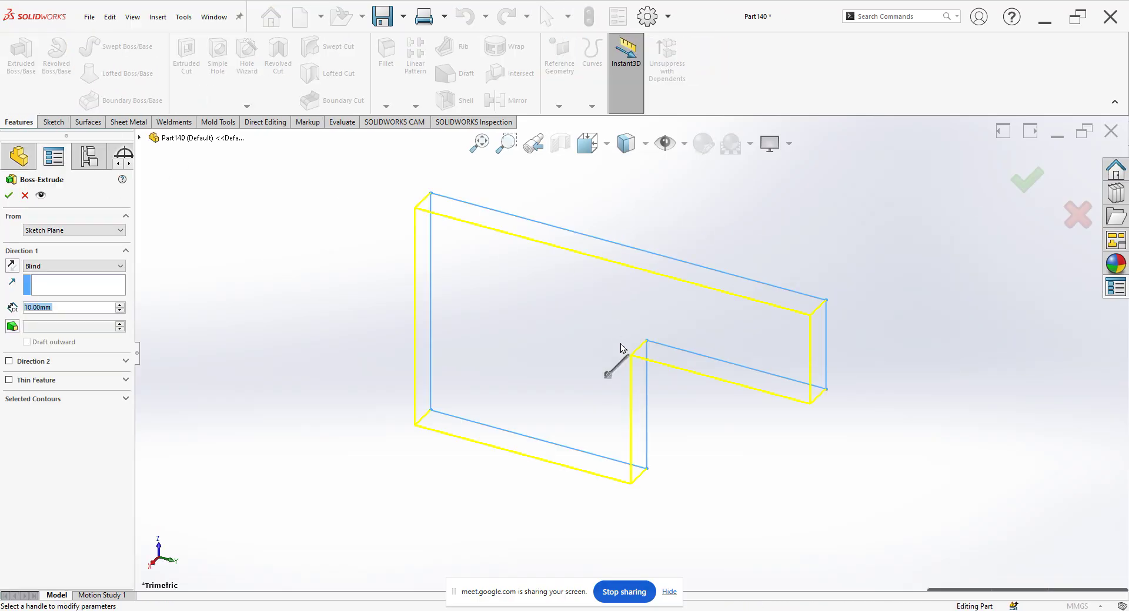
left_click_drag(604, 387, 488, 385)
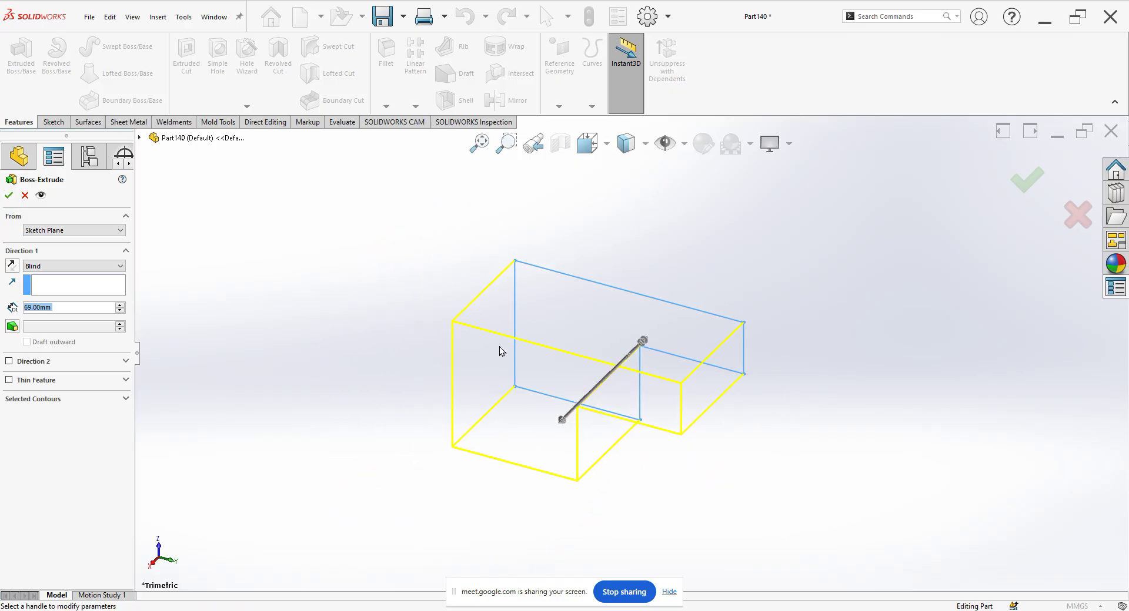
left_click(9, 196)
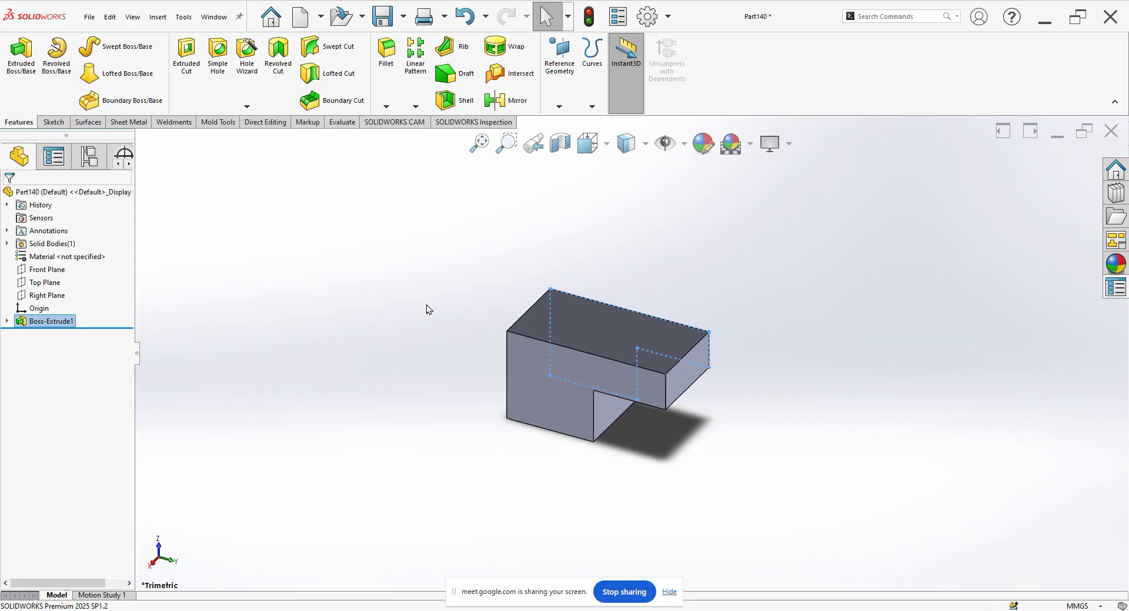
left_click(455, 328)
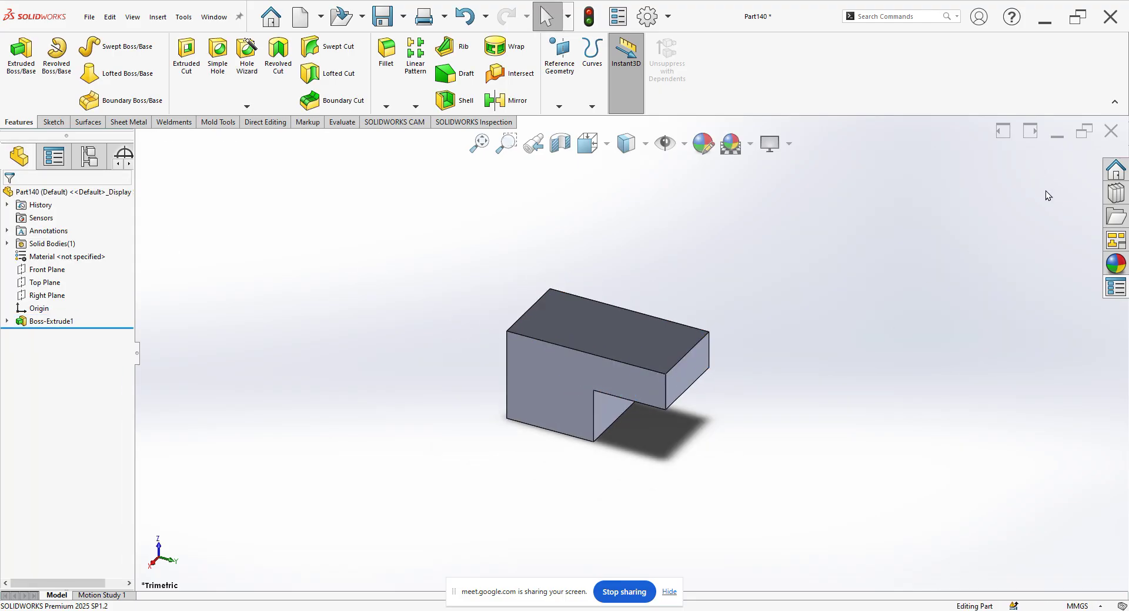
- Close the current part without saving its changes and create a new part document
left_click(1110, 131)
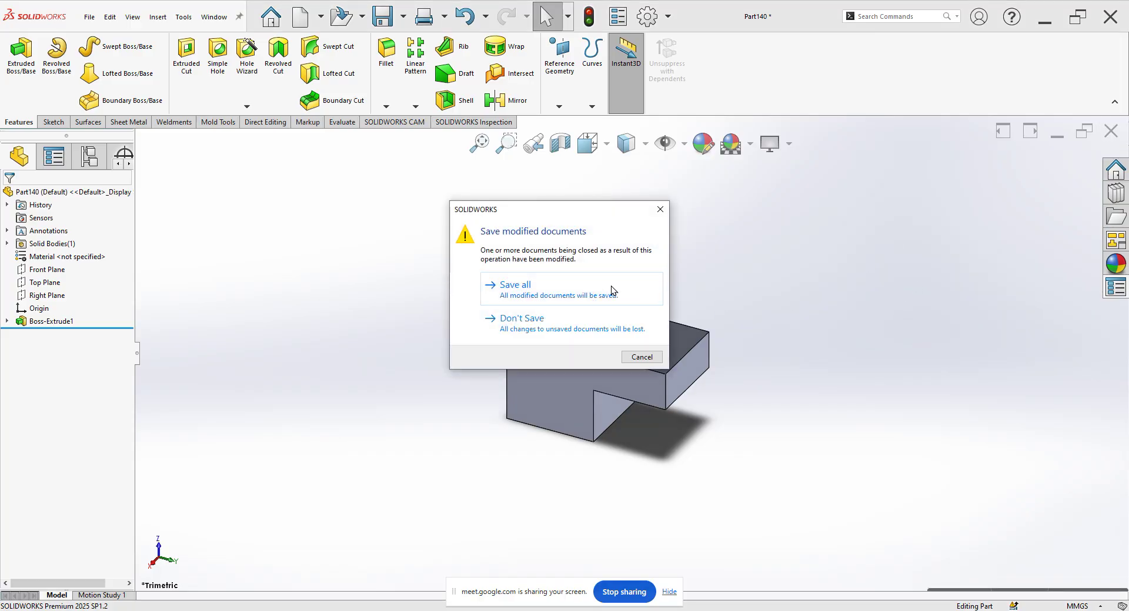
left_click(587, 327)
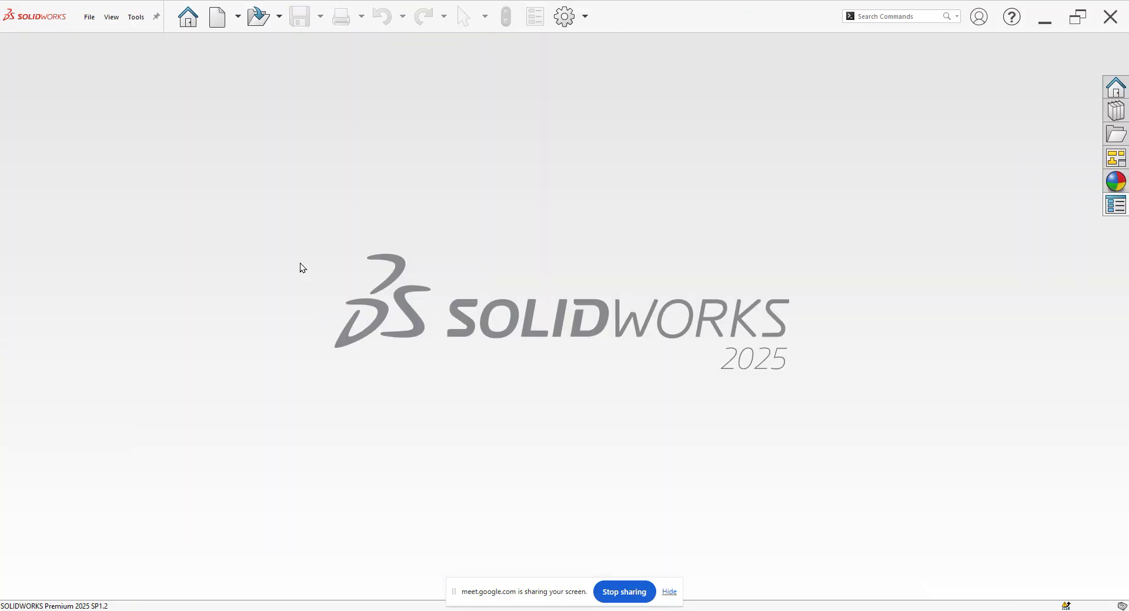
left_click(217, 17)
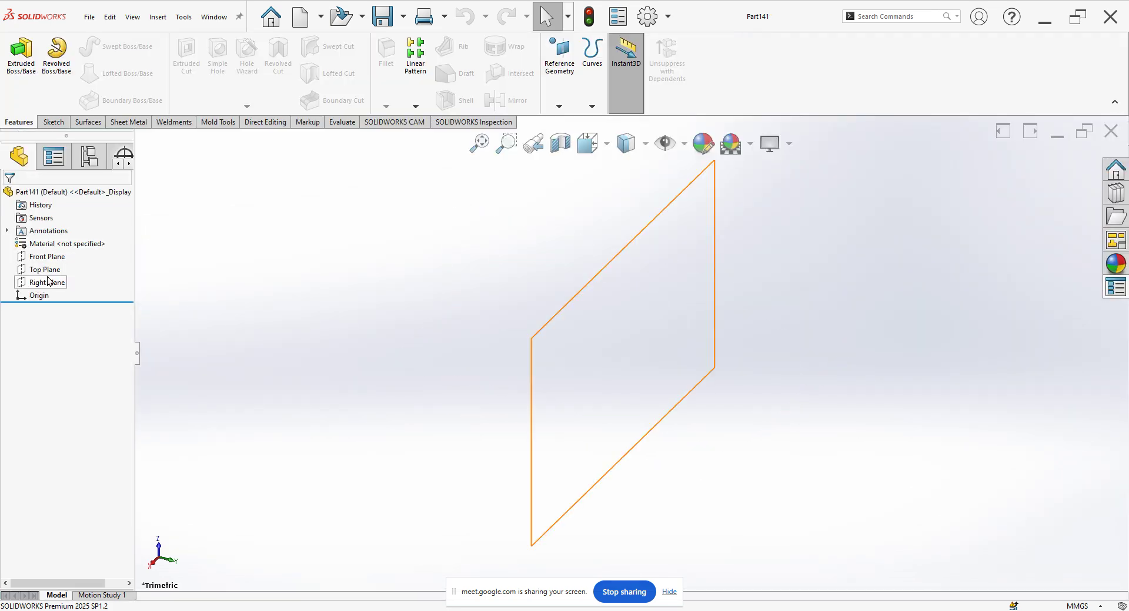
- Sketch a corner rectangle about 61 mm high from the origin on the Right Plane, and exit the sketch discarding the changes
left_click(48, 281)
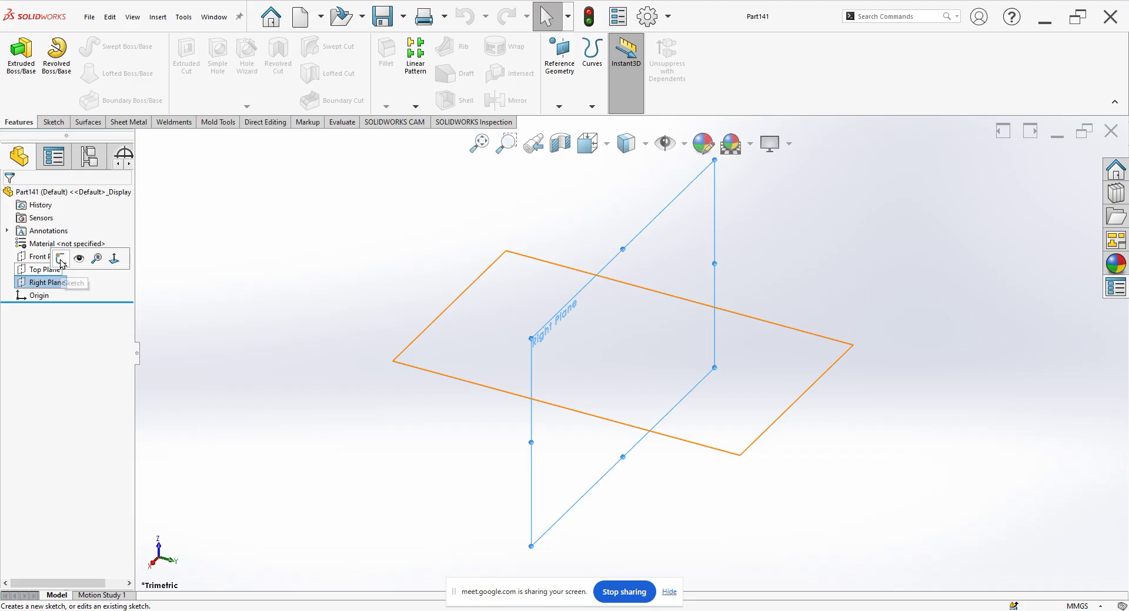
left_click(60, 260)
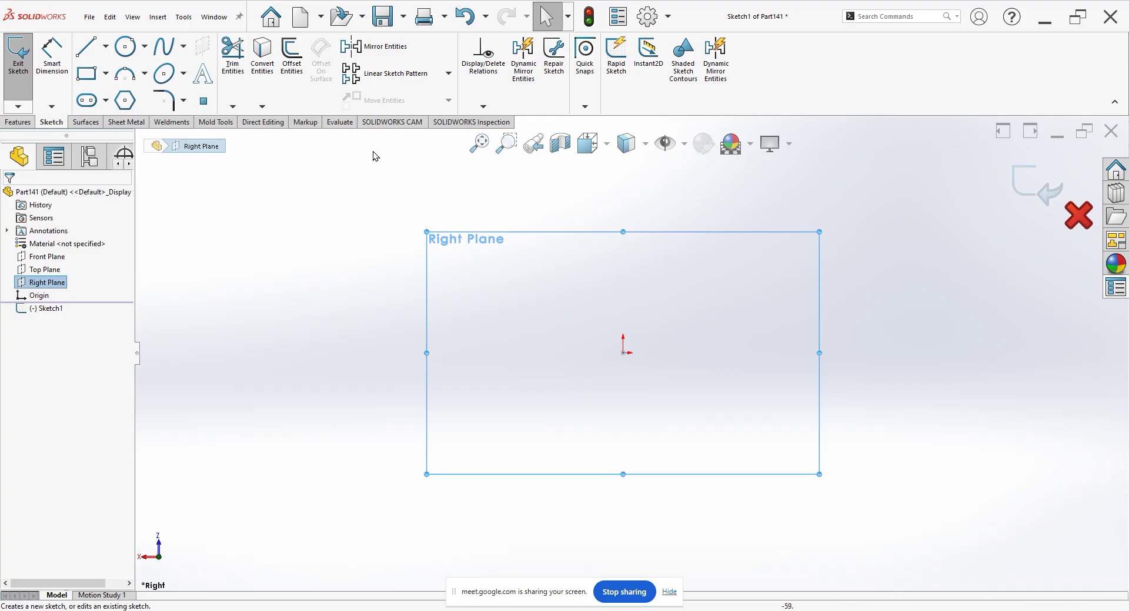
left_click(88, 74)
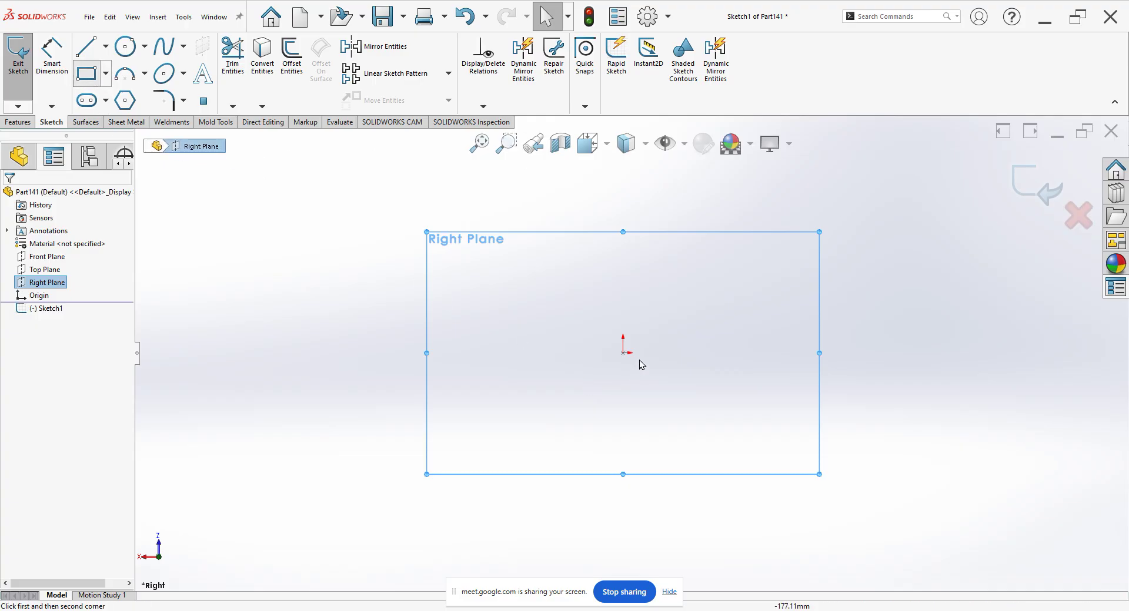
left_click(823, 218)
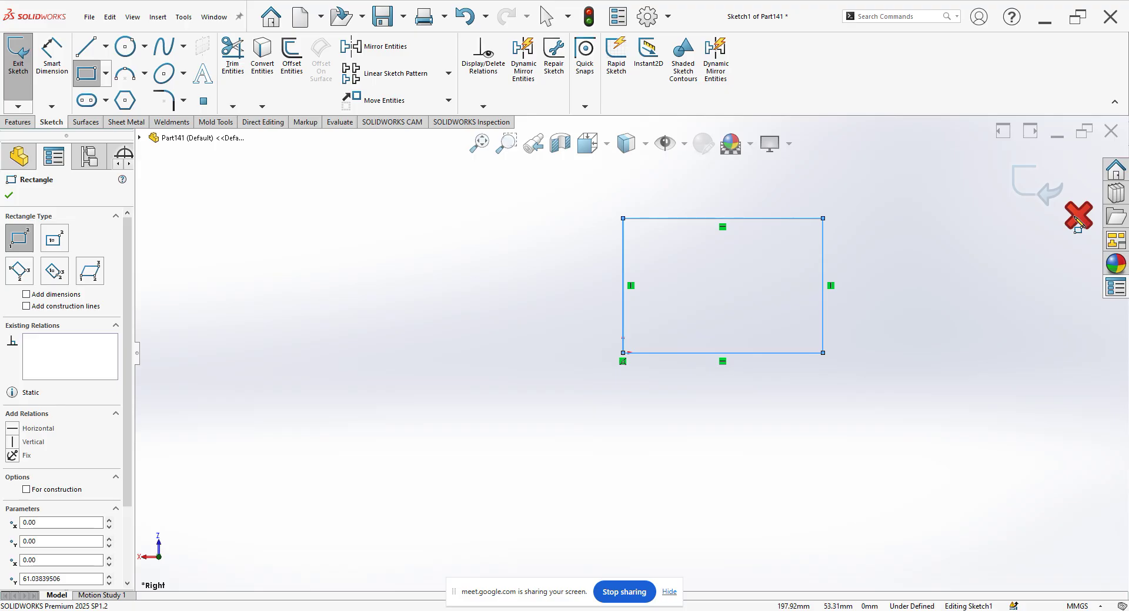
left_click(1078, 217)
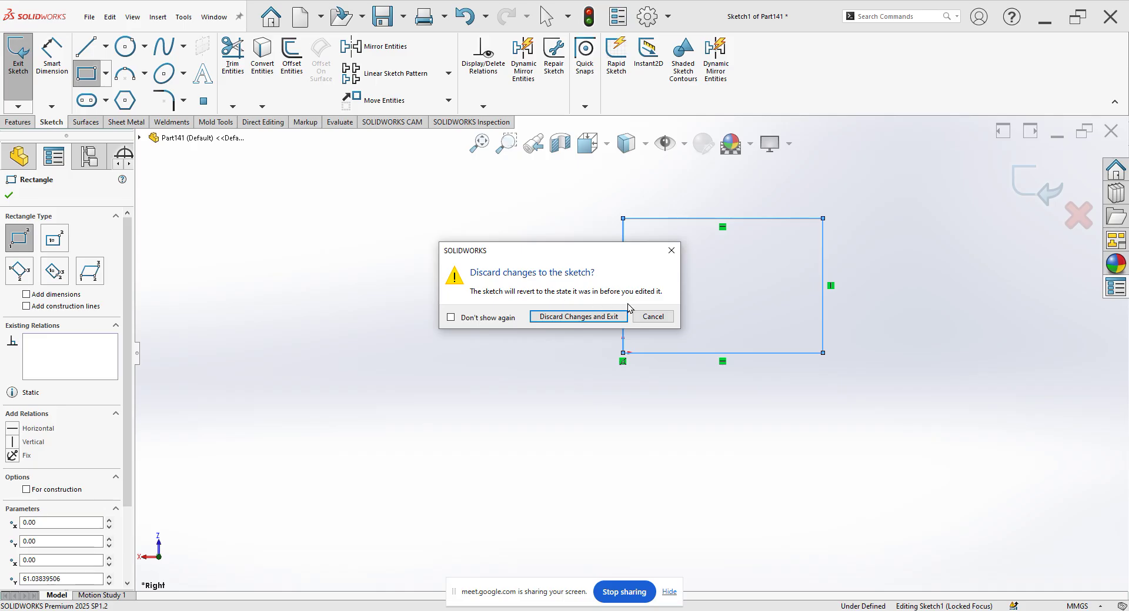
left_click(587, 321)
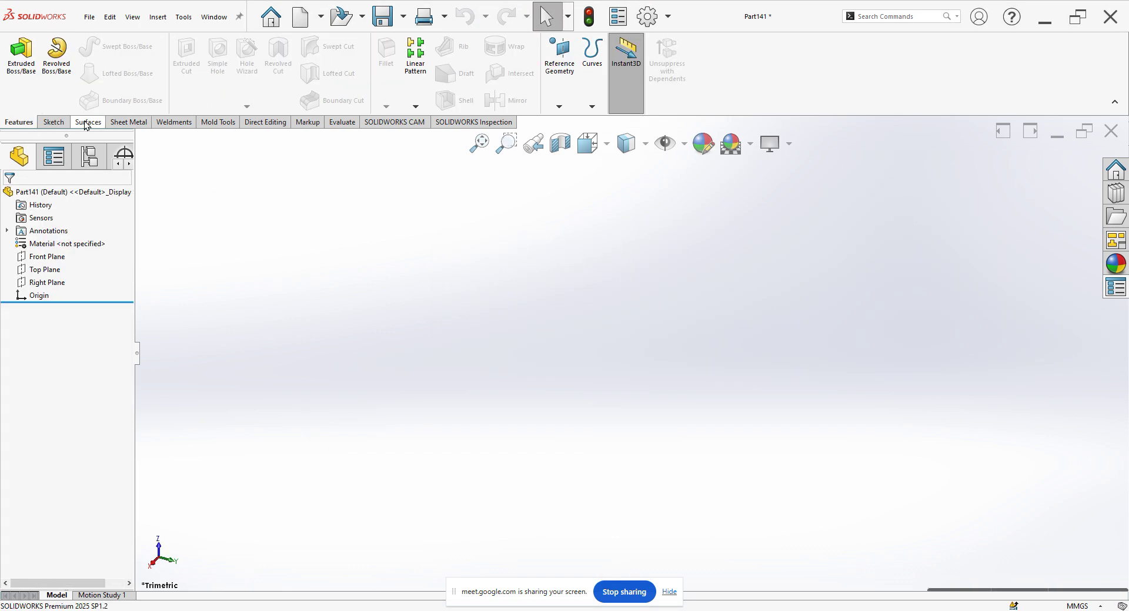
- Open a sketch on the Front Plane and exit it without drawing anything
left_click(34, 259)
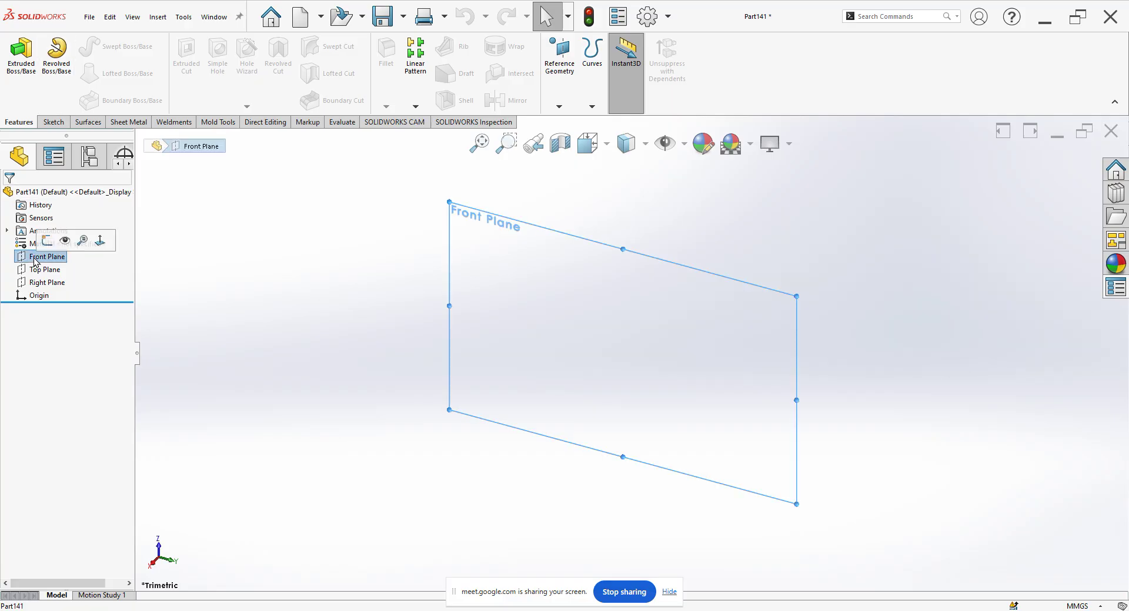
left_click(45, 247)
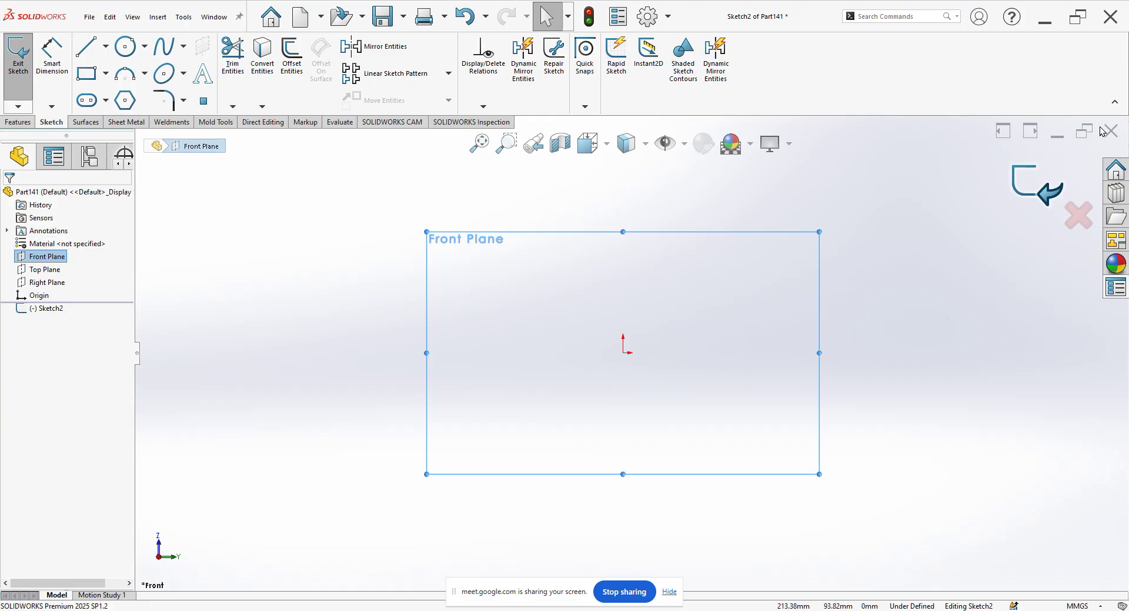
left_click(1045, 191)
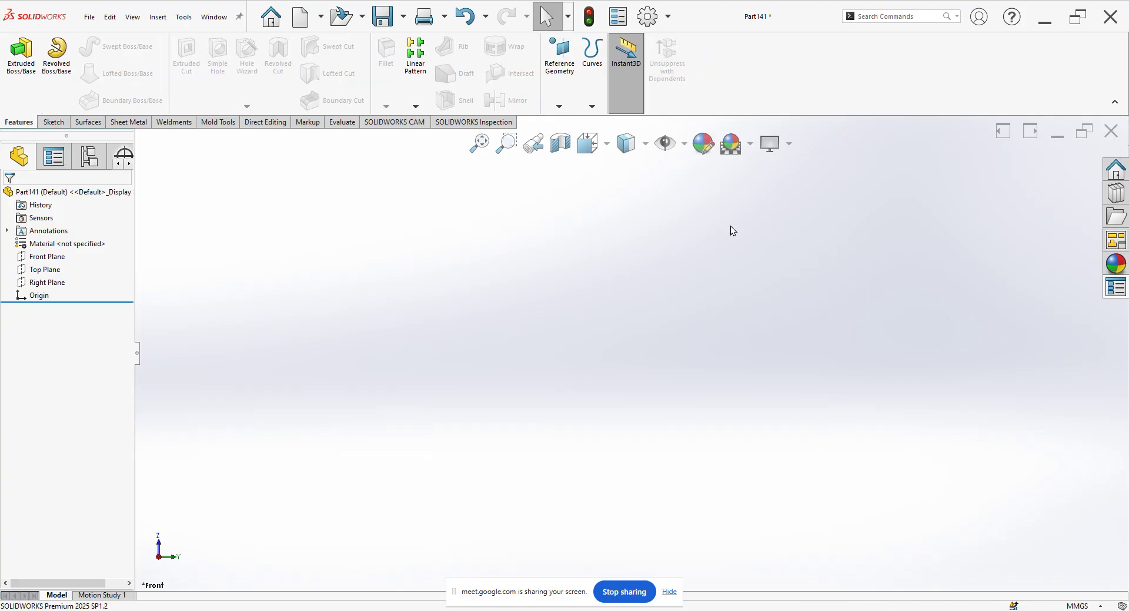
- Start a new sketch with the Sketch command and pick the Front Plane in the graphics area as its plane
left_click(52, 123)
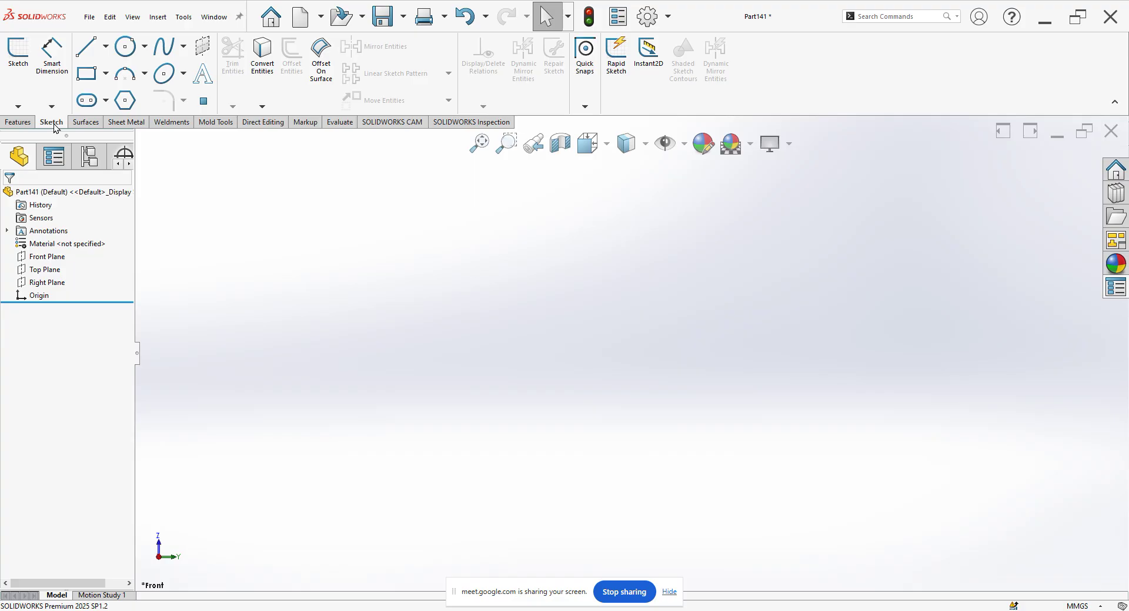
left_click(18, 65)
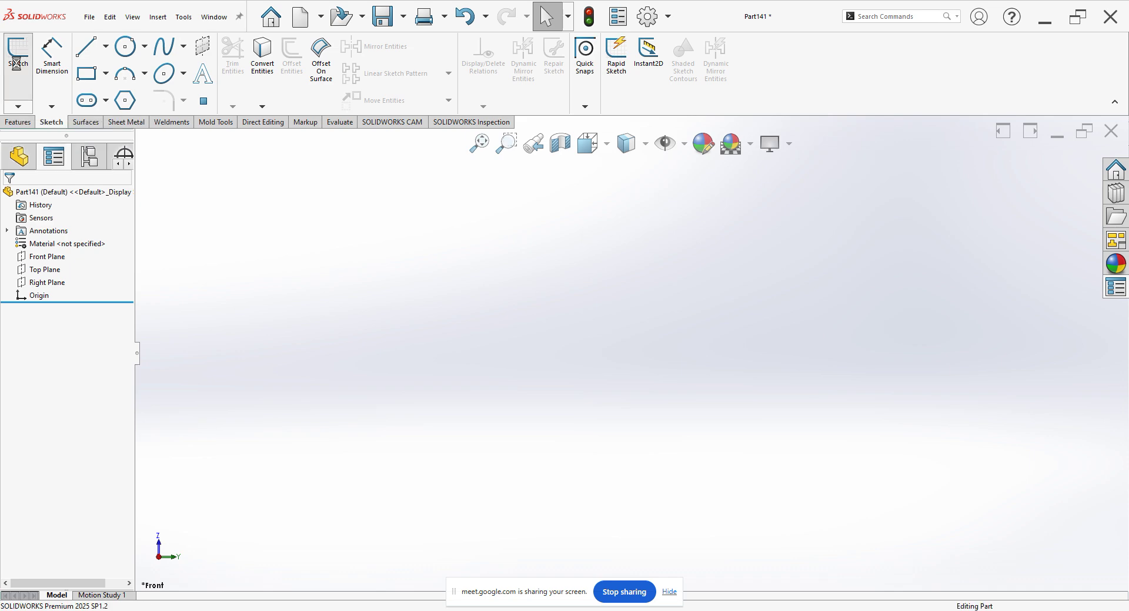
mouse_move(773, 355)
middle_mouse_down()
mouse_move(742, 376)
mouse_move(736, 411)
mouse_move(685, 396)
middle_mouse_up()
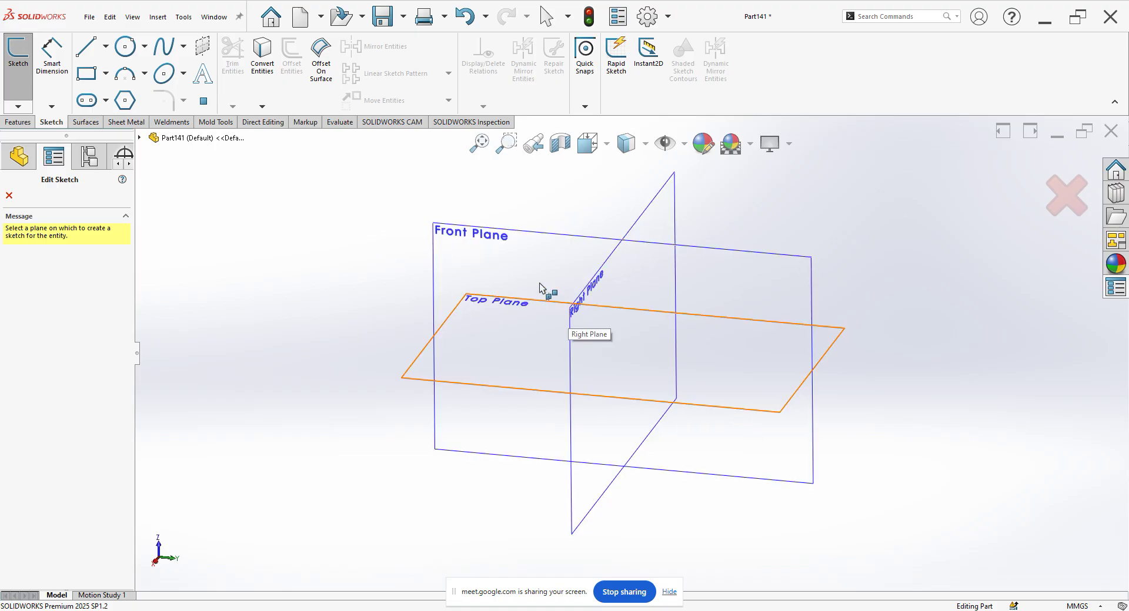
left_click(467, 227)
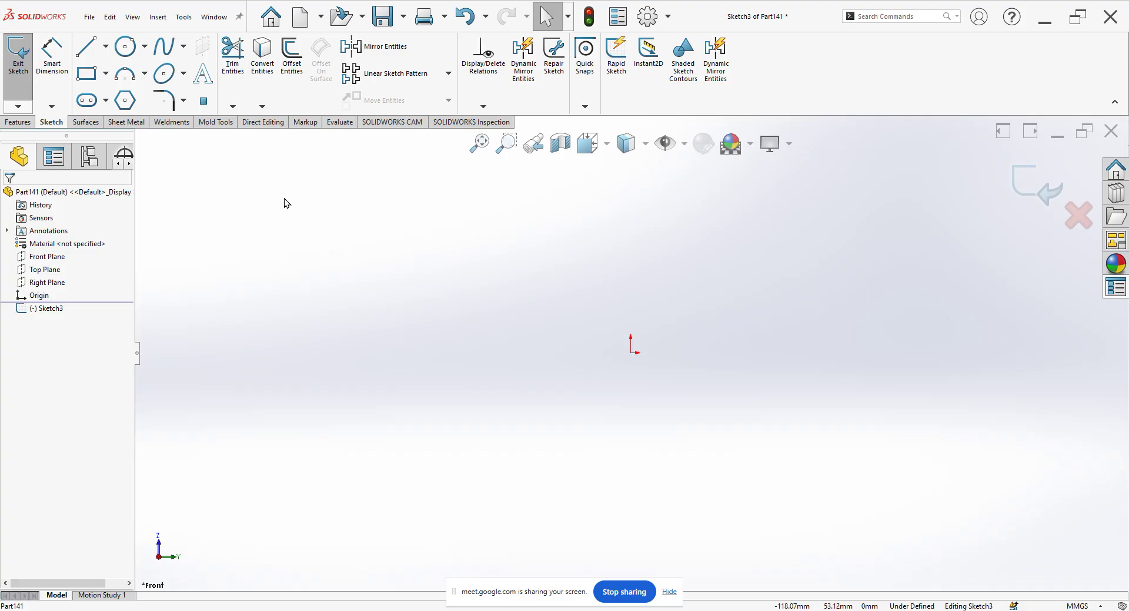
- Draw two separate corner rectangles above the origin, a wide one and a smaller one about 27 mm high beside it
left_click(87, 73)
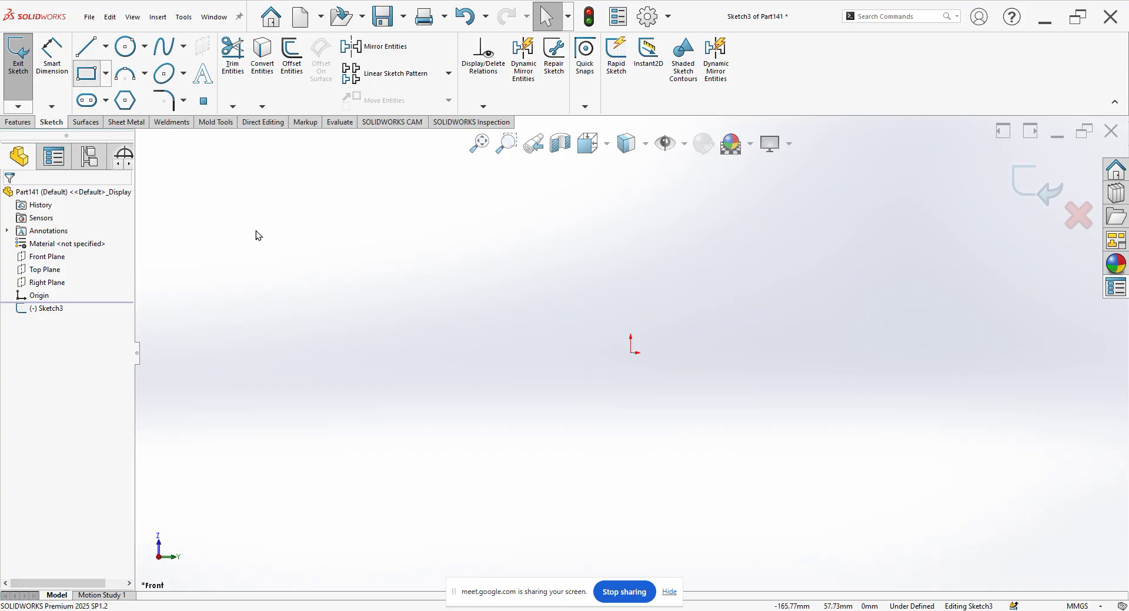
left_click(418, 318)
left_click(609, 232)
left_click(688, 256)
key("Return")
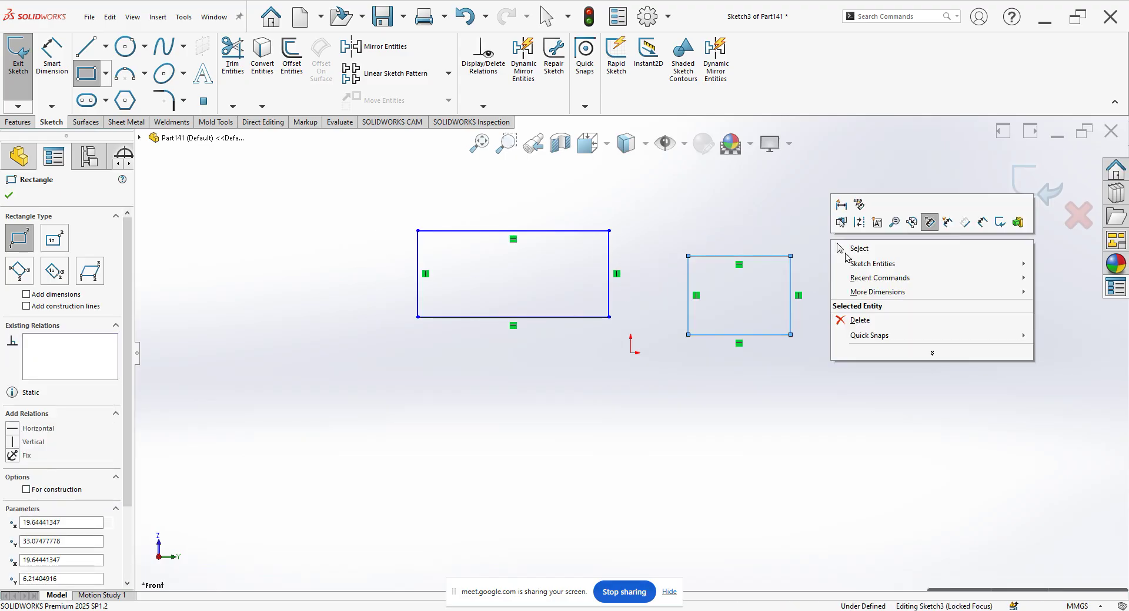
key("Escape")
- Exit the sketch of the two rectangles, and undo the exit to resume editing it
left_click(1016, 172)
left_click(441, 280)
mouse_move(441, 280)
middle_mouse_down()
mouse_move(532, 355)
mouse_move(527, 382)
middle_mouse_up()
left_click(531, 412)
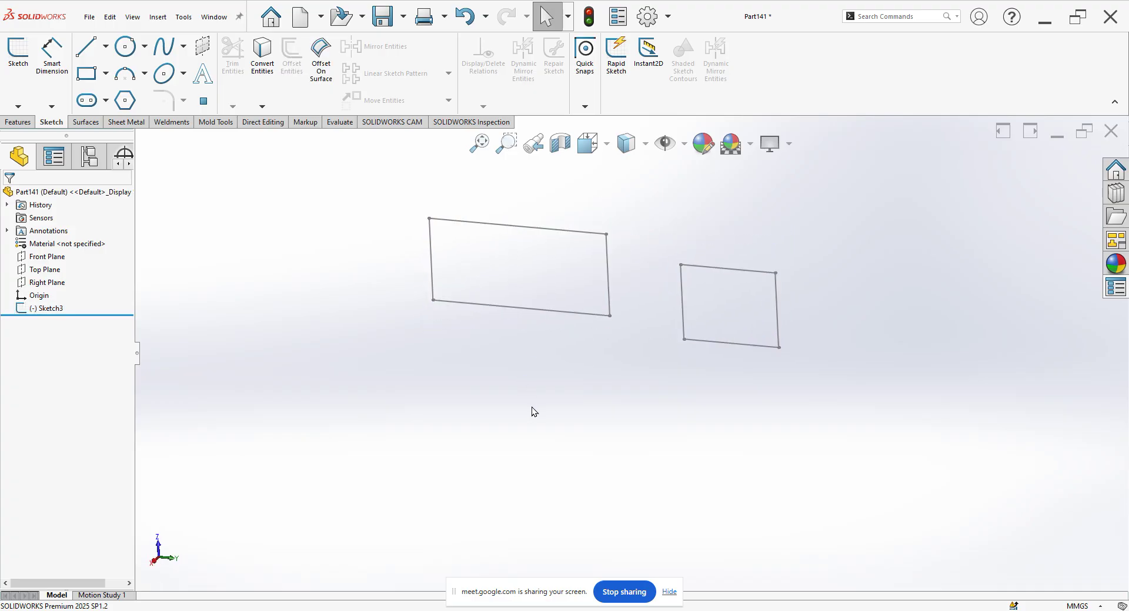
key("ctrl+z")
key("ctrl+z")
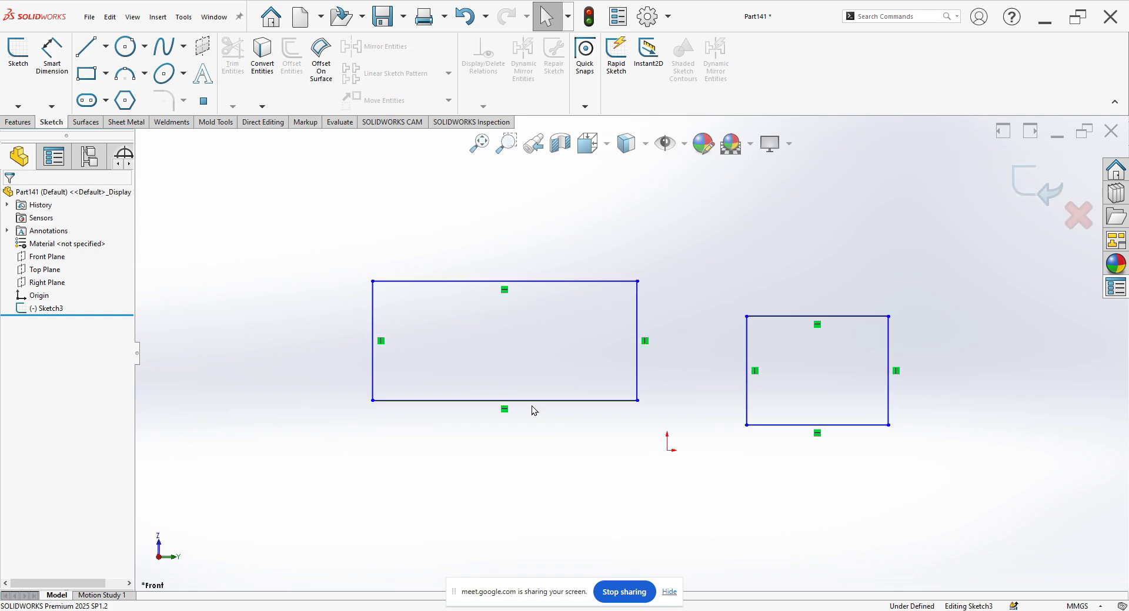
- Undo the two rectangles to empty the sketch, and orient the view normal to the sketch plane
key("ctrl+z")
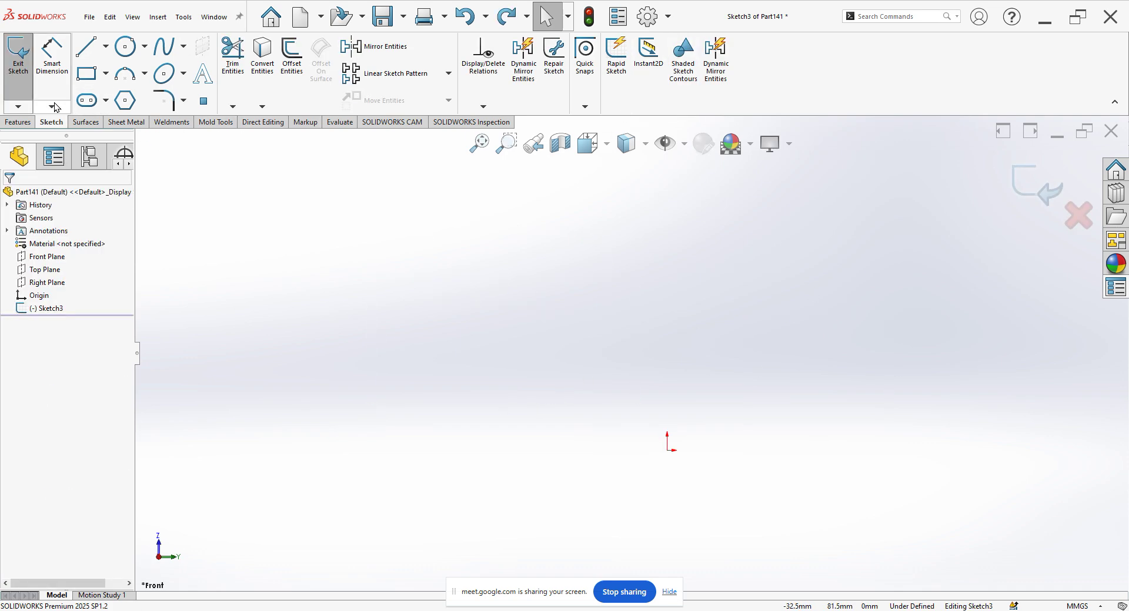
right_click(760, 72)
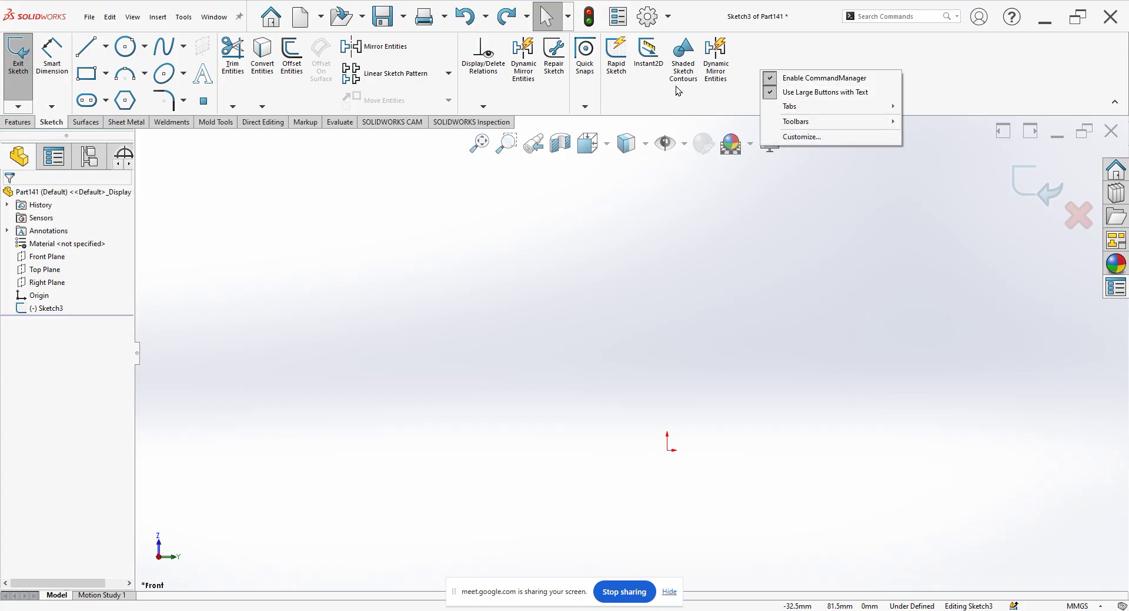
left_click(595, 152)
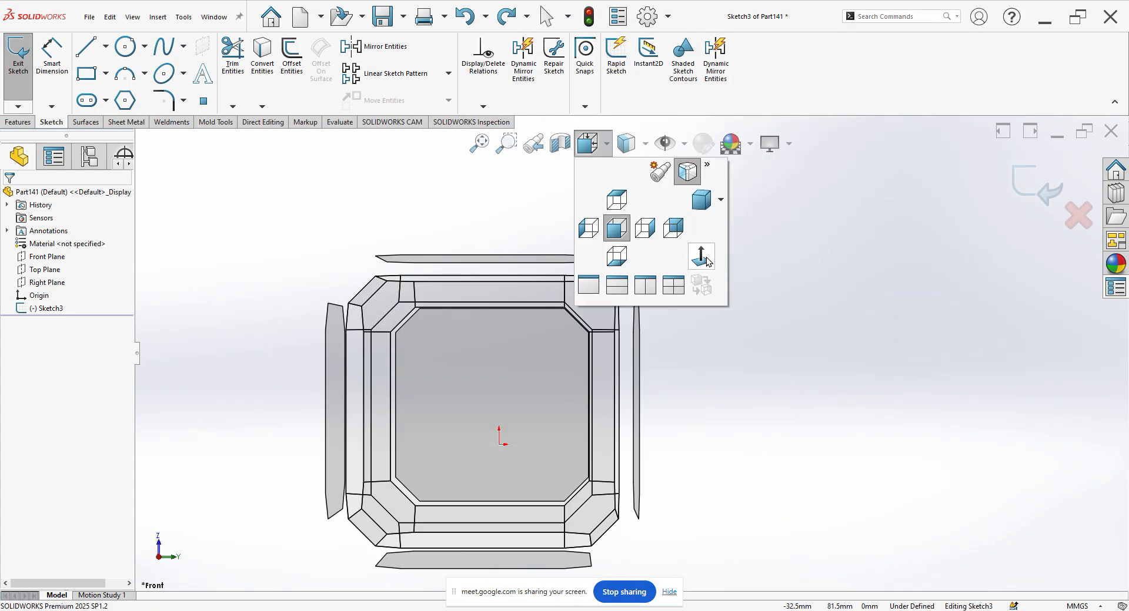
left_click(703, 259)
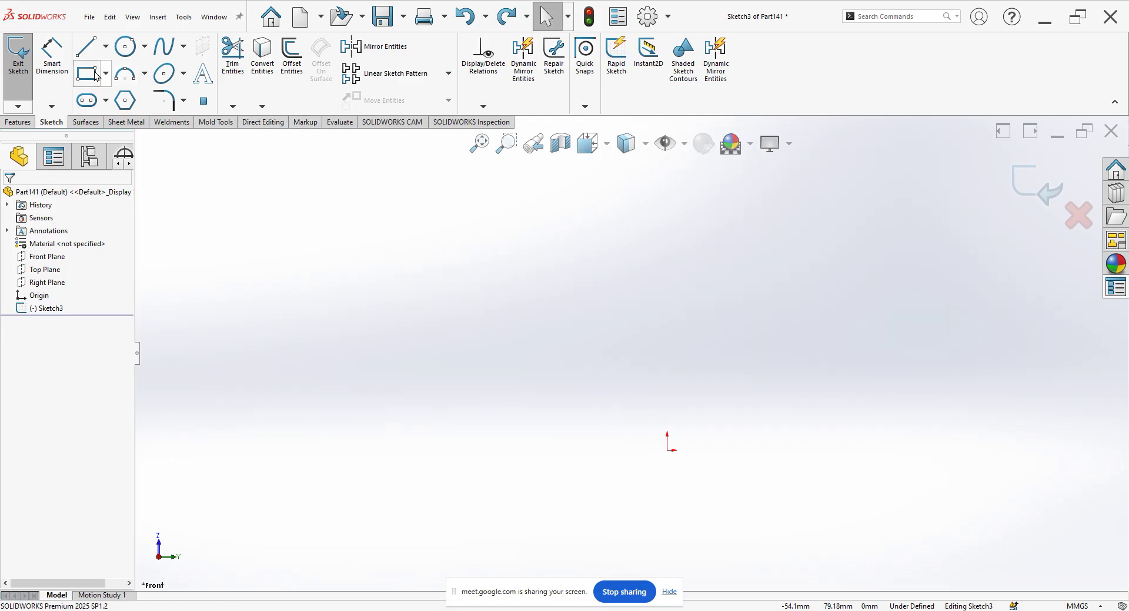
- Draw an open stepped chain of five horizontal and vertical lines starting at the origin, rotating the view midway, and end the chain
left_click(667, 451)
left_click(751, 450)
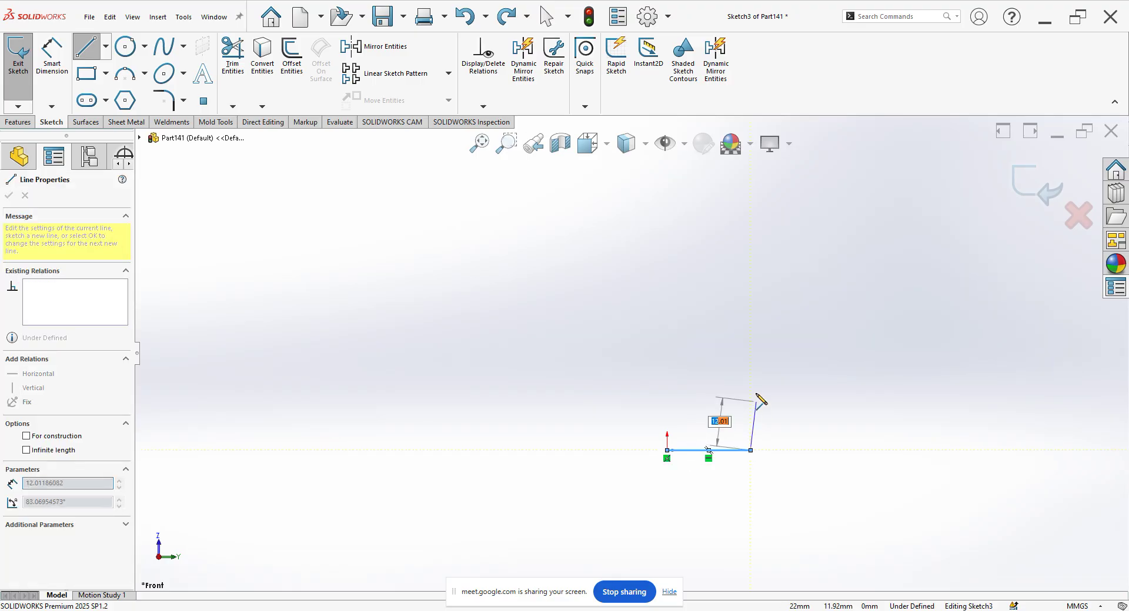
left_click(750, 382)
left_click(819, 383)
mouse_move(824, 333)
middle_mouse_down()
mouse_move(777, 350)
mouse_move(733, 392)
mouse_move(686, 398)
middle_mouse_up()
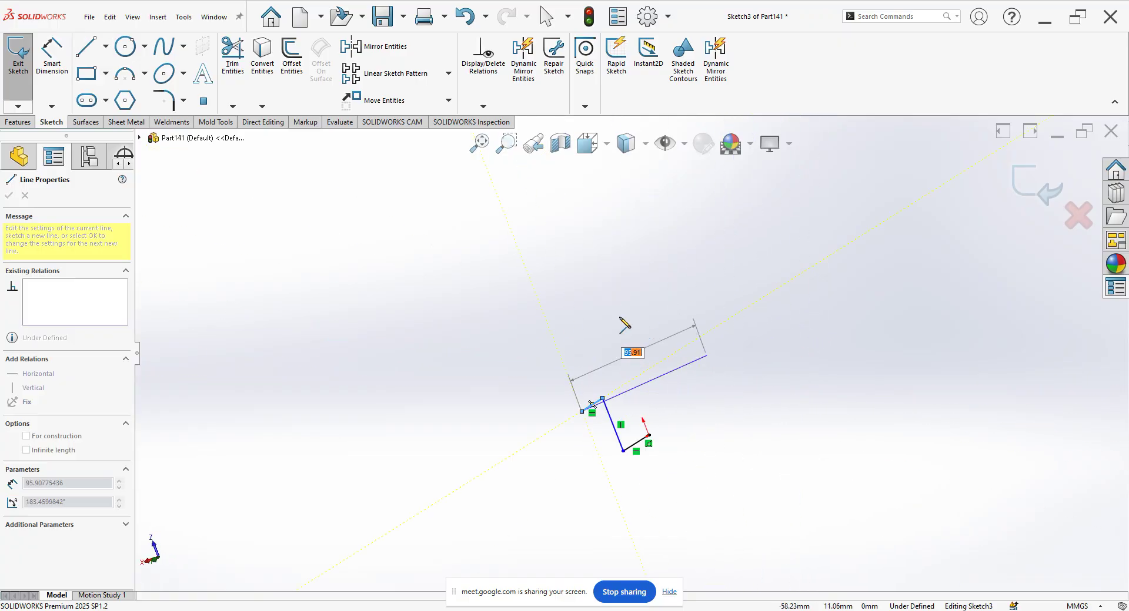
mouse_move(625, 283)
middle_mouse_down()
mouse_move(650, 257)
mouse_move(723, 270)
middle_mouse_up()
left_click(729, 244)
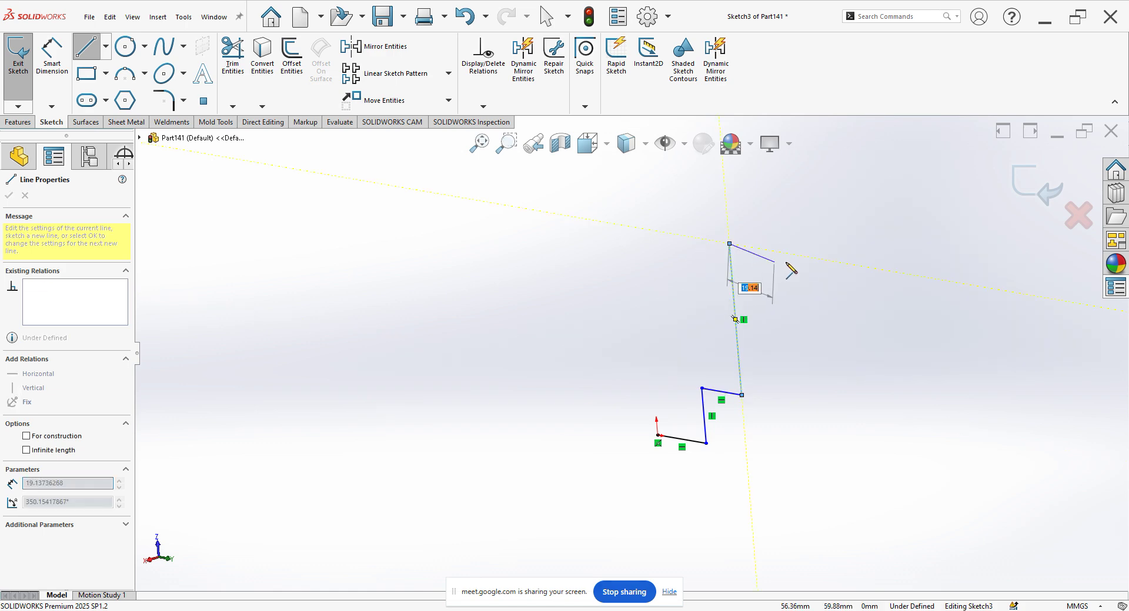
left_click(839, 263)
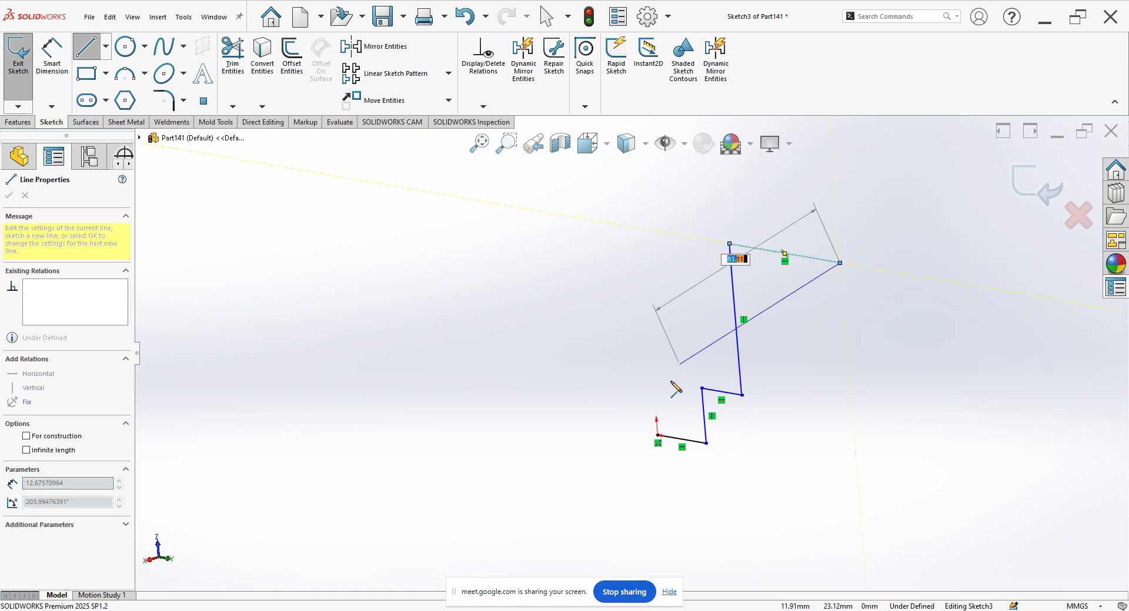
right_click(822, 350)
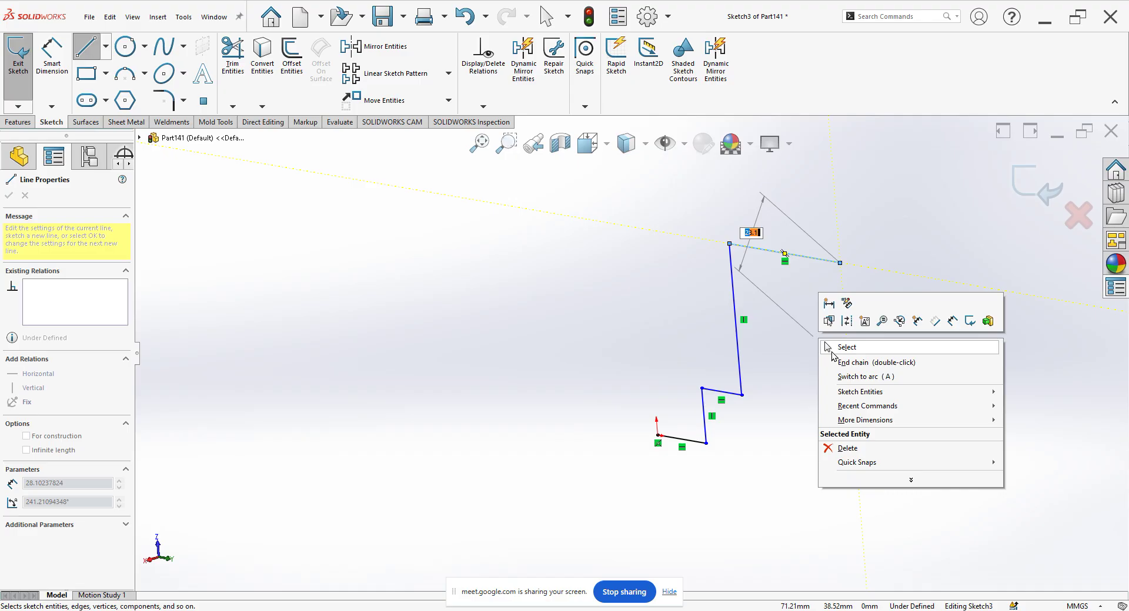
left_click(831, 354)
key("Escape")
- Orient the view normal to the stepped line sketch using the Normal To view orientation
left_click(588, 144)
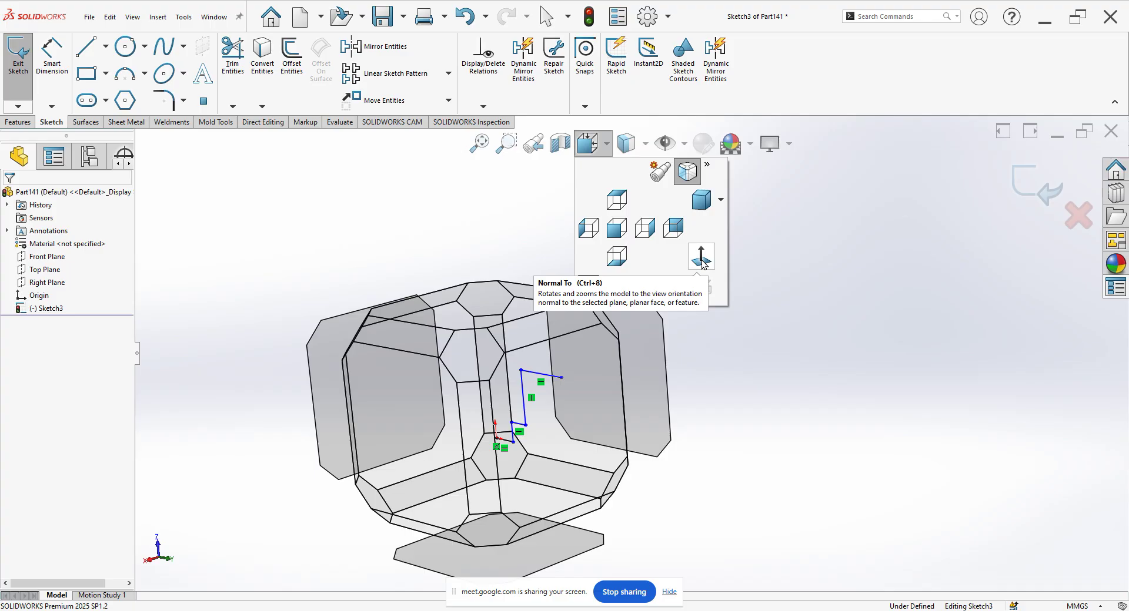
left_click(701, 259)
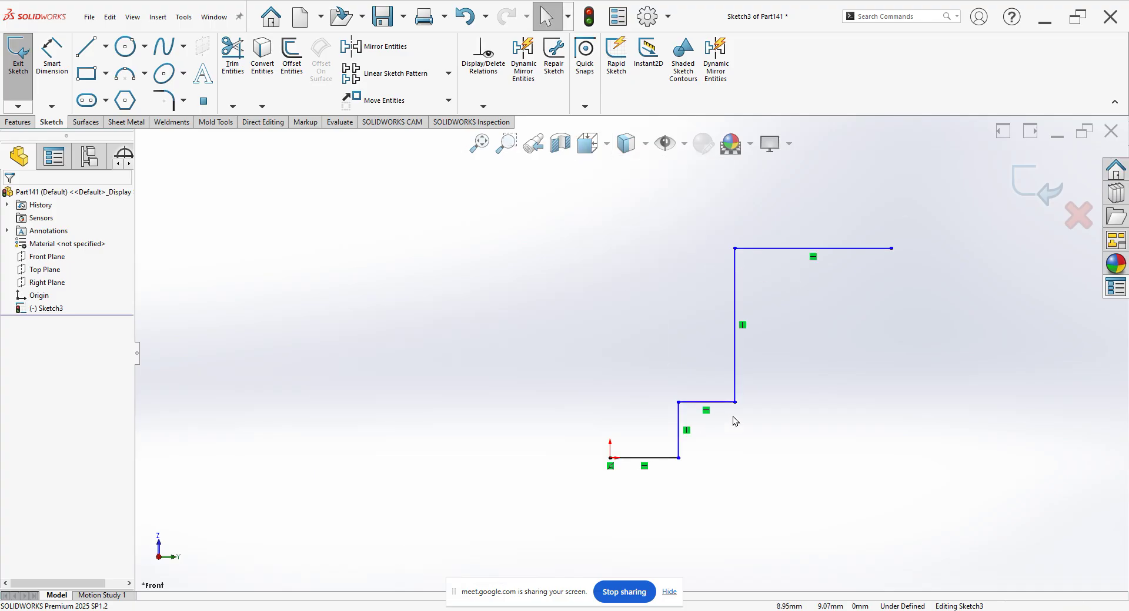
left_click(588, 143)
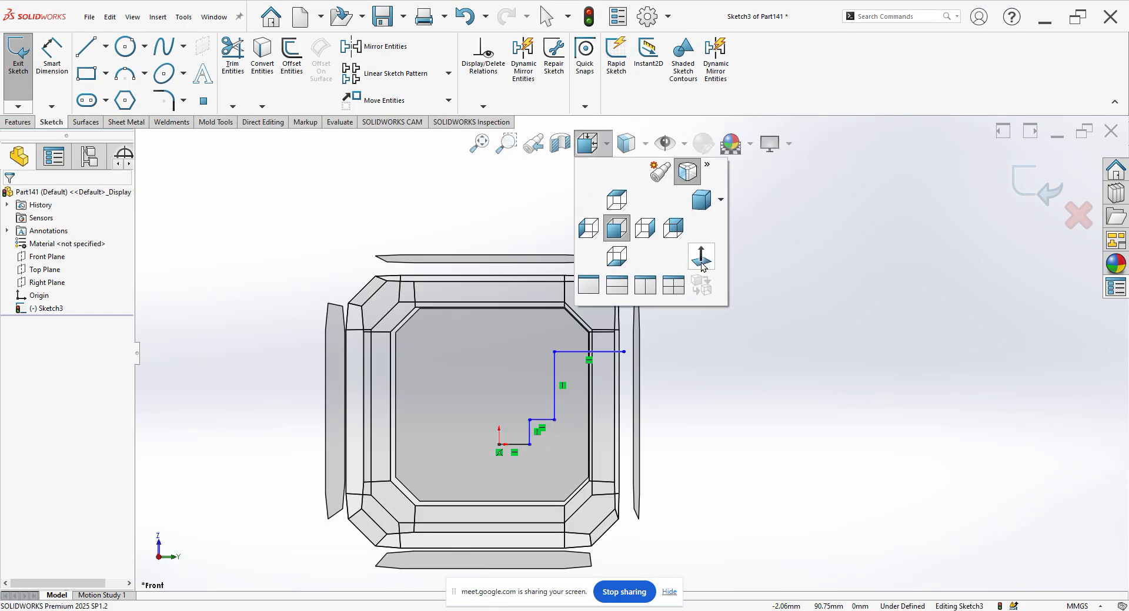
left_click(702, 263)
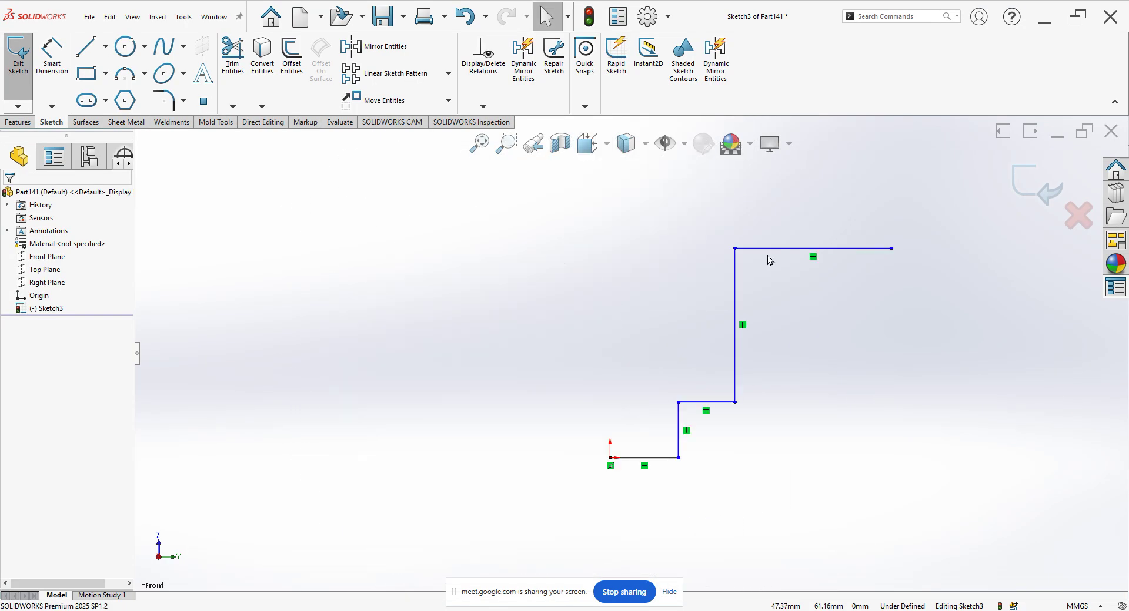
- Customize the Sketch command set by finding Normal To with the search "NOR" and adding it after Dynamic Mirror Entities
right_click(774, 65)
left_click(819, 134)
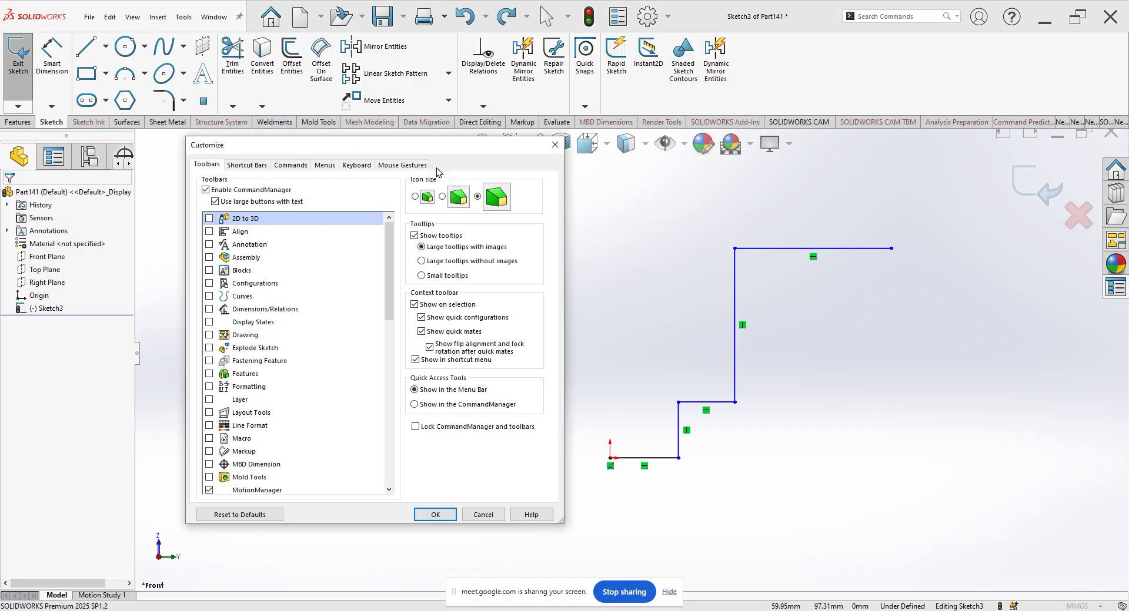
left_click(288, 166)
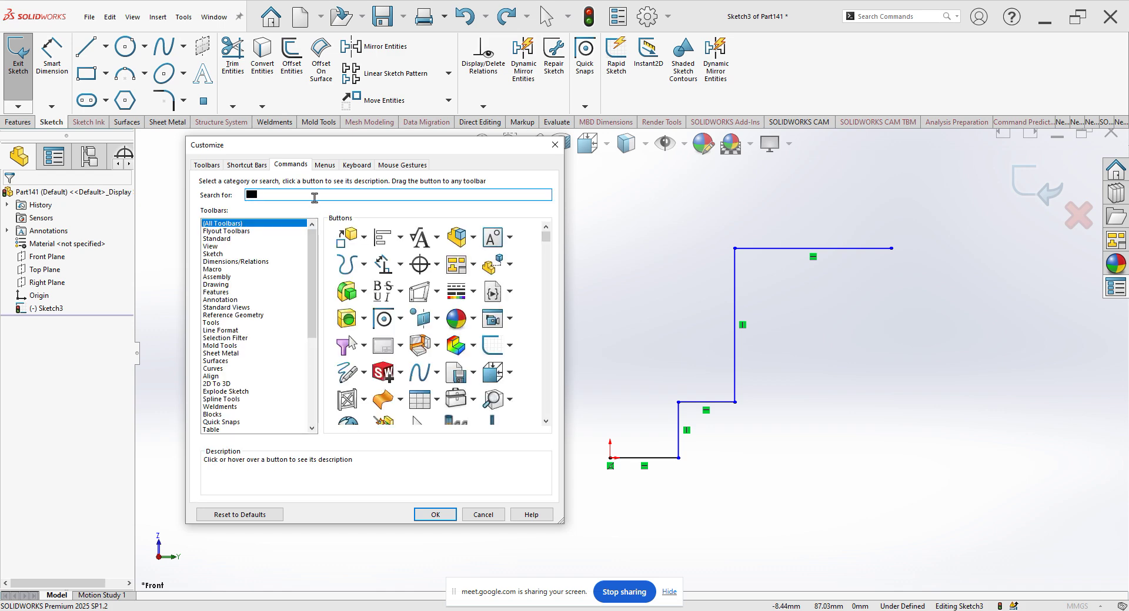
type("N")
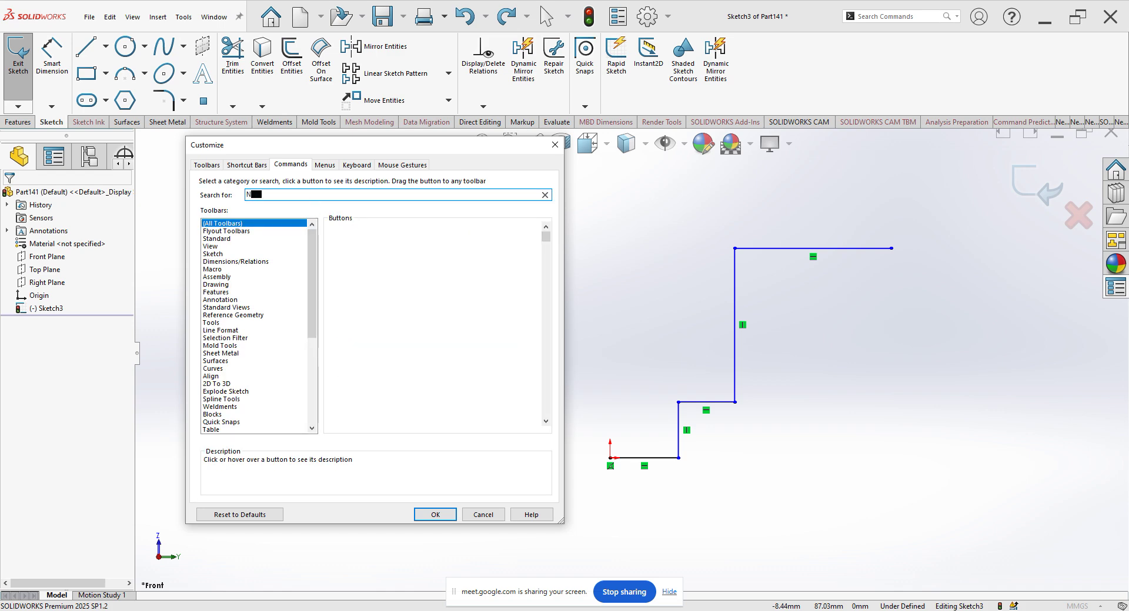
type("OR")
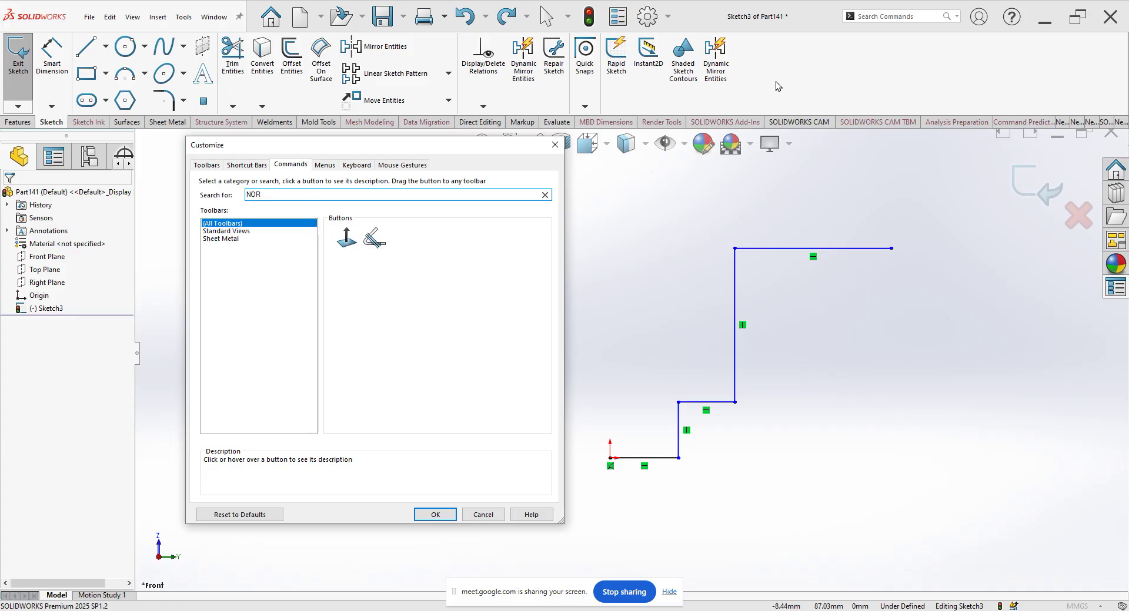
left_click(341, 246)
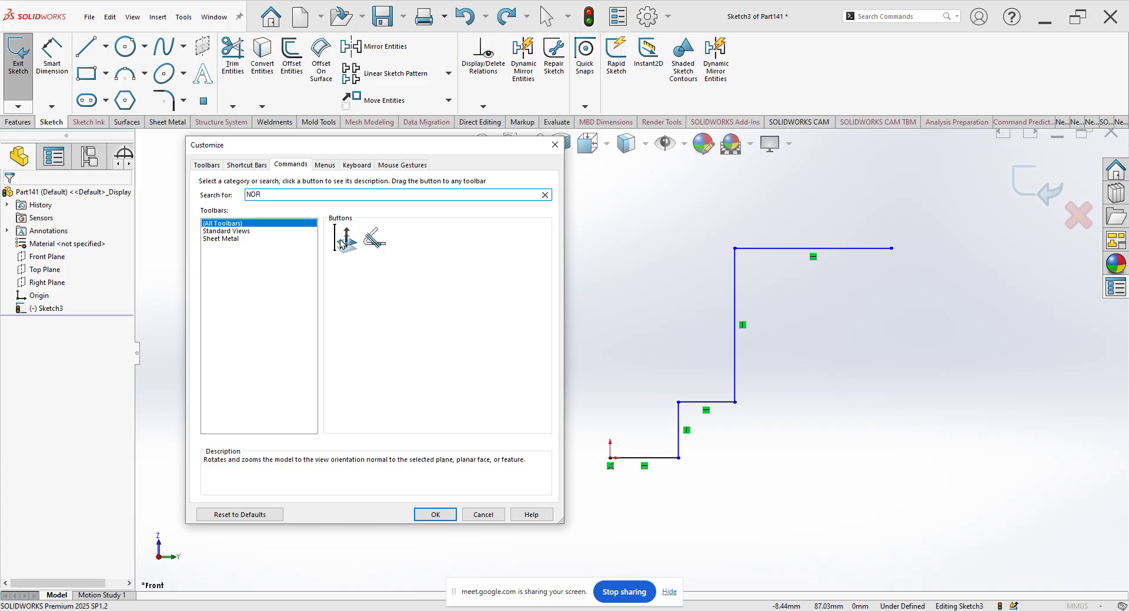
mouse_move(341, 244)
left_mouse_down()
mouse_move(629, 197)
mouse_move(749, 86)
left_mouse_up()
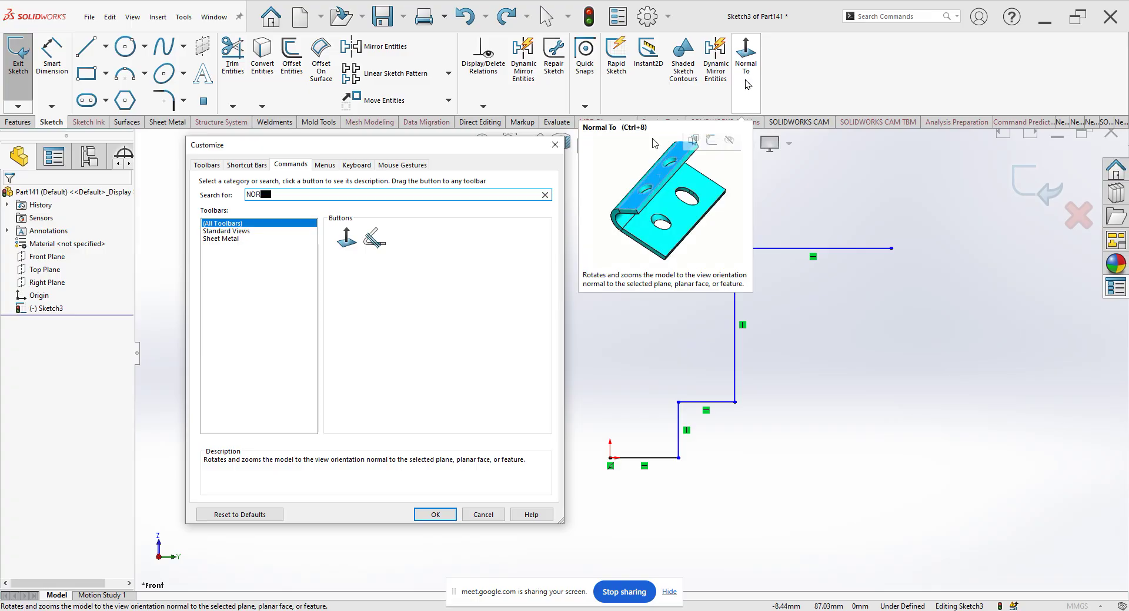
left_click(432, 515)
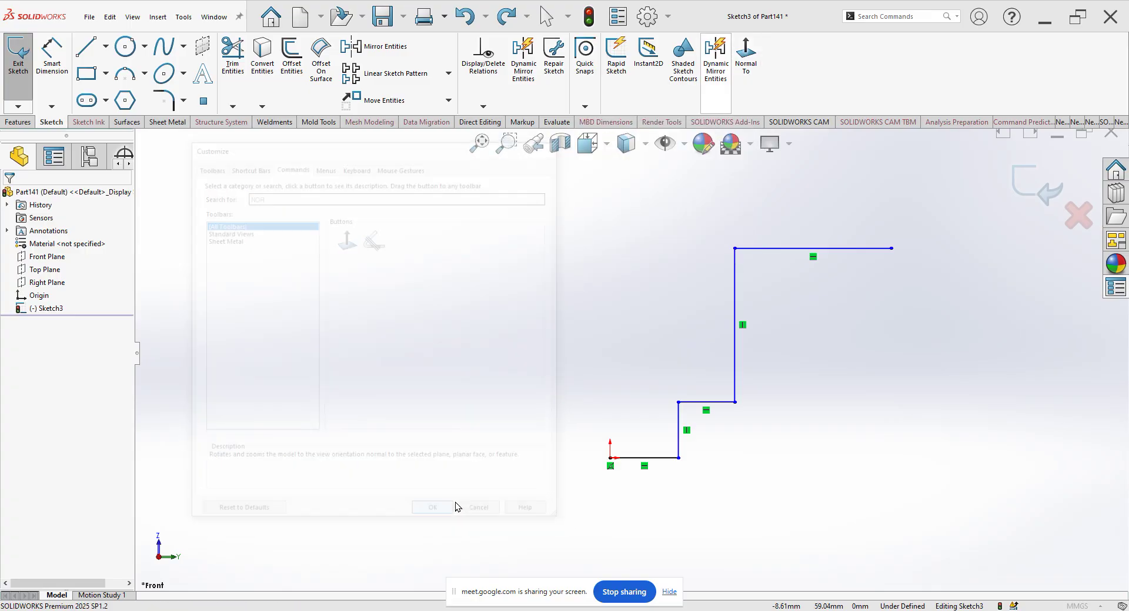
- Rotate the stepped sketch out of plane twice and restore the straight-on view each time with the newly added Normal To command
middle_click_drag(835, 400, 757, 421)
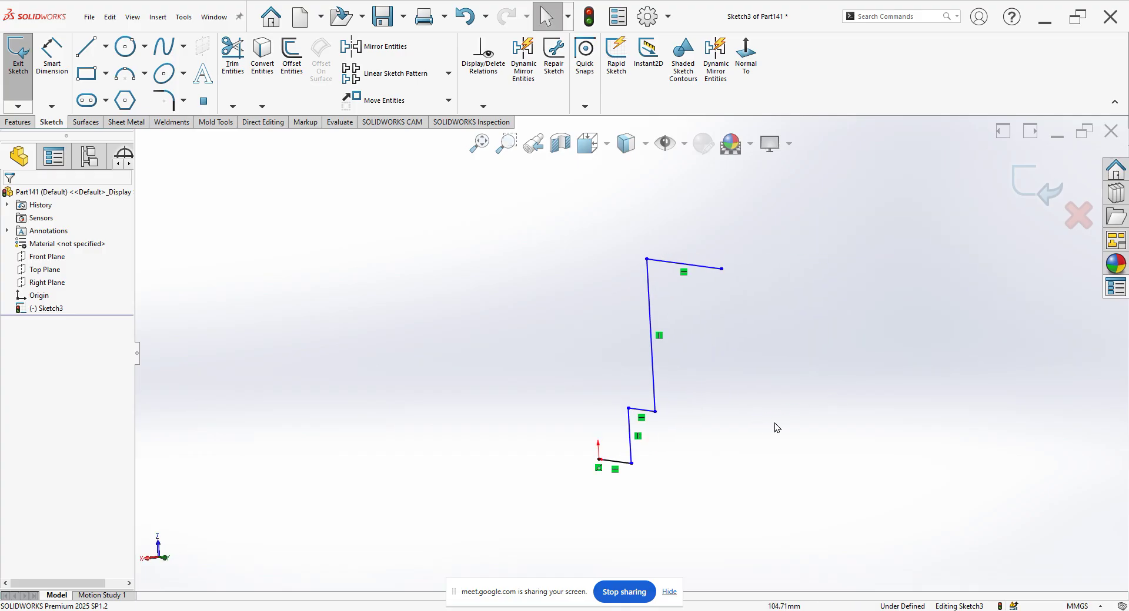
left_click(758, 101)
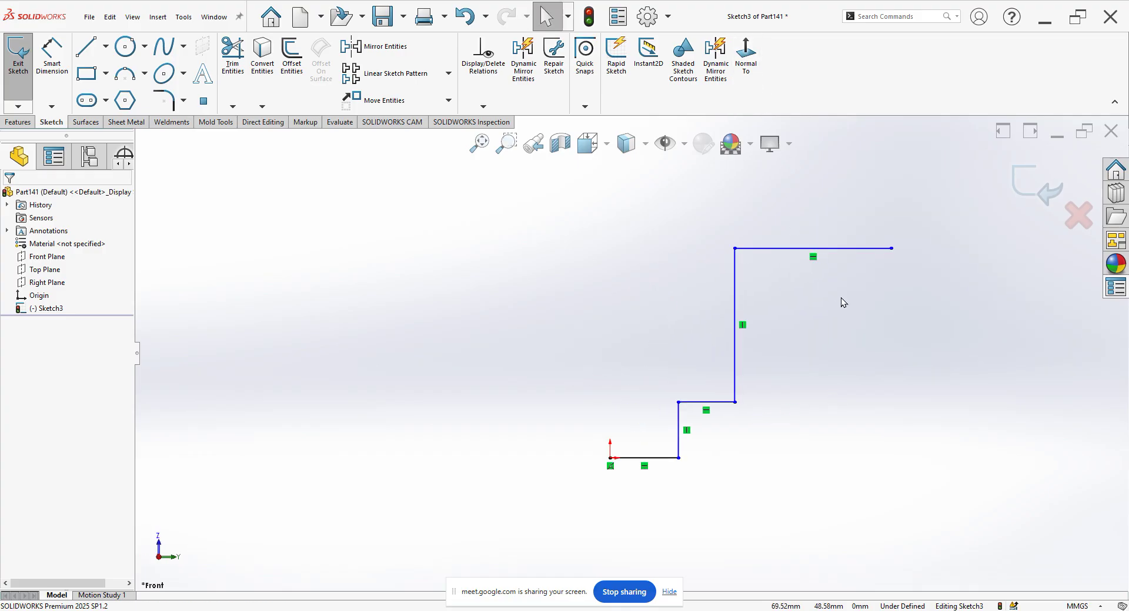
scroll(841, 297, "down", 2)
middle_click_drag(840, 298, 685, 345)
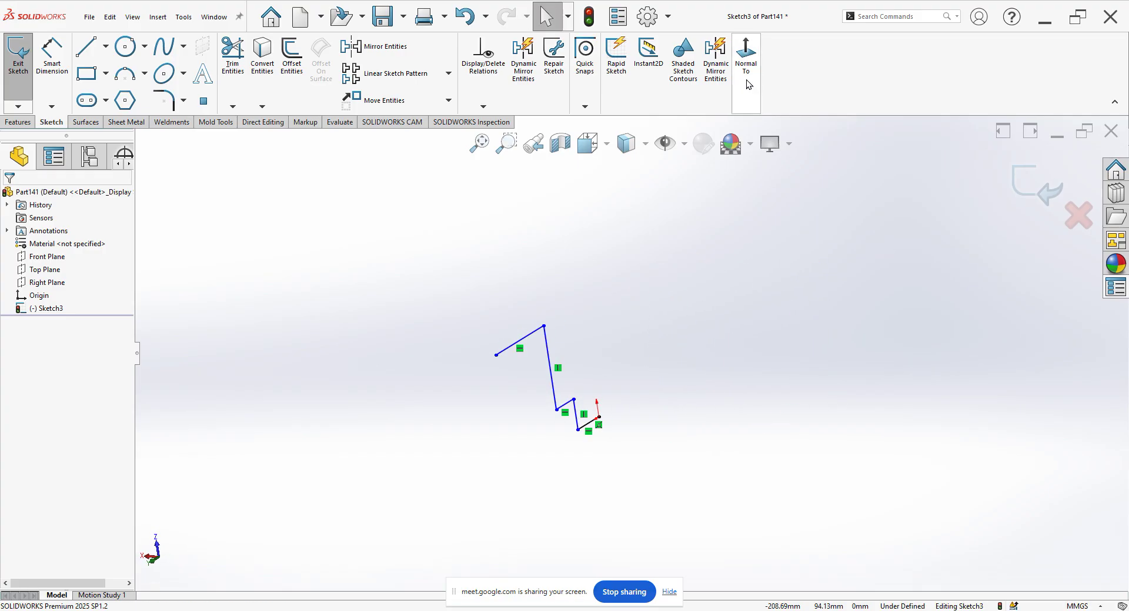
left_click(746, 56)
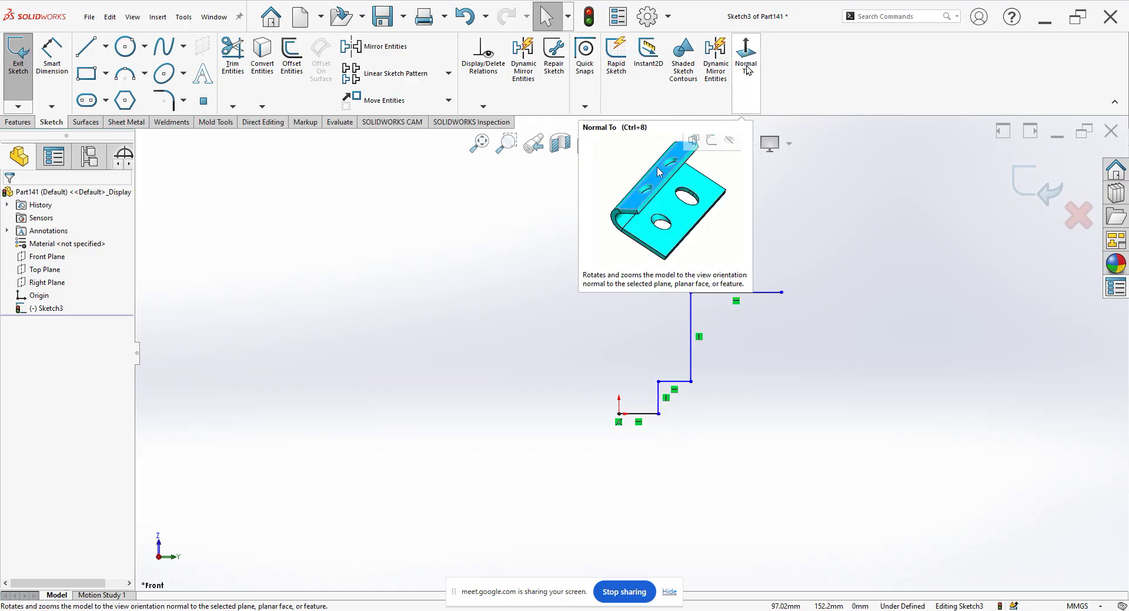
- Delete the stepped lines and draw a closed six-line profile above the origin, with one notch, one slanted edge and a top edge about 146 mm long
left_click_drag(817, 257, 415, 528)
key("Delete")
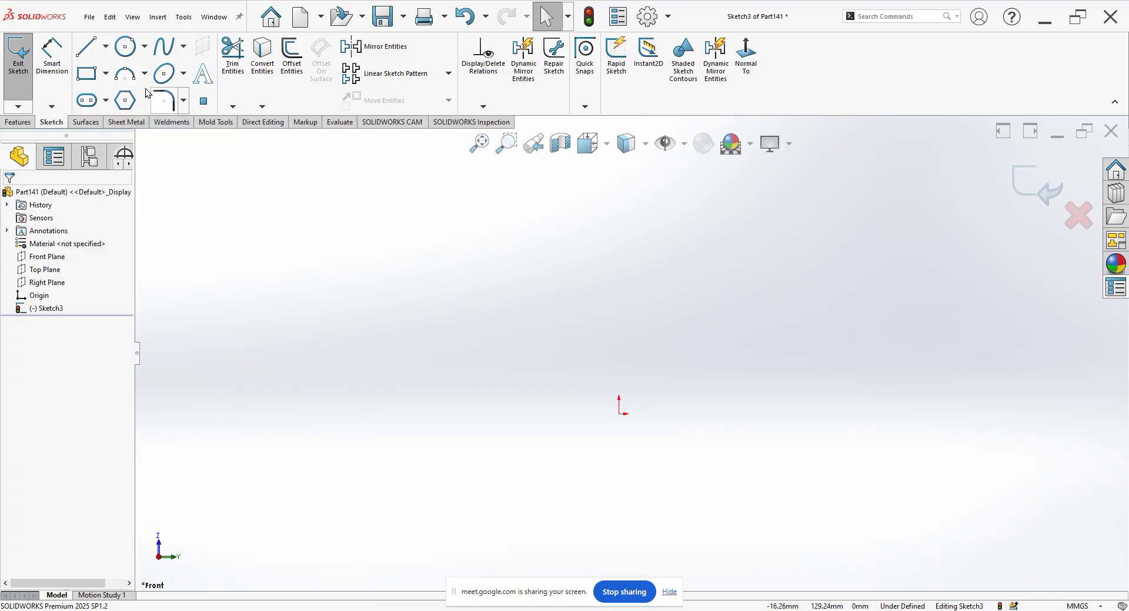
left_click(87, 46)
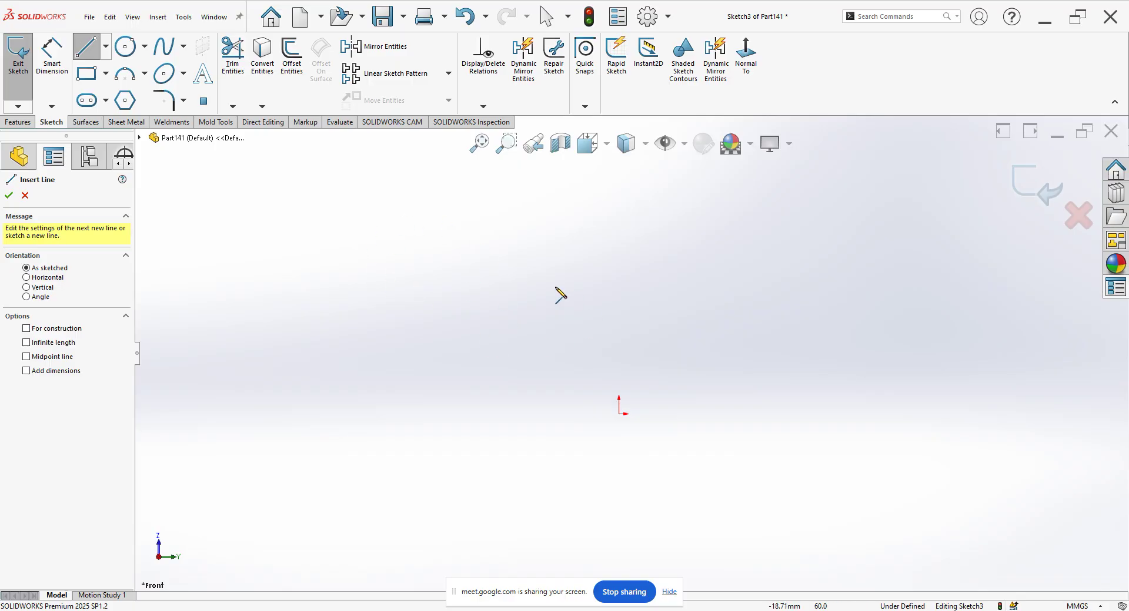
left_click(551, 323)
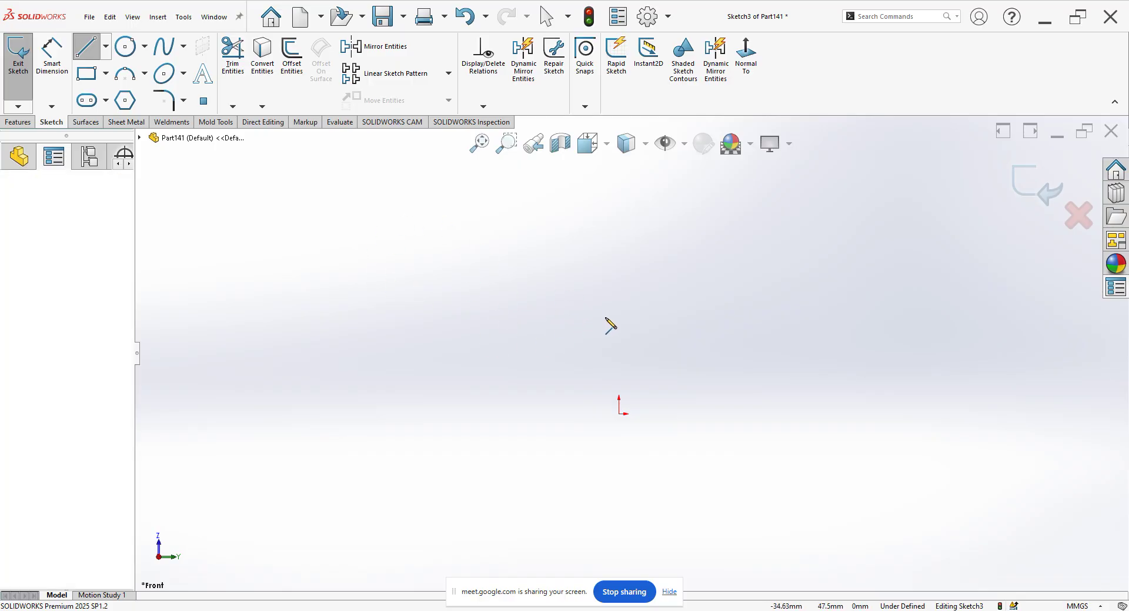
left_click(701, 322)
left_click(724, 245)
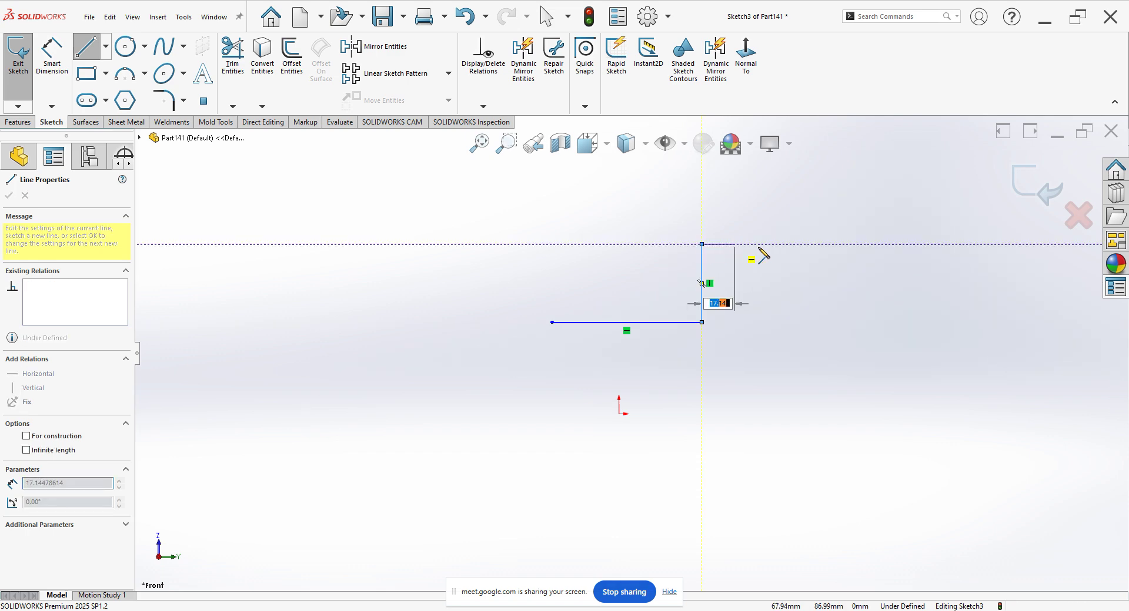
left_click(765, 244)
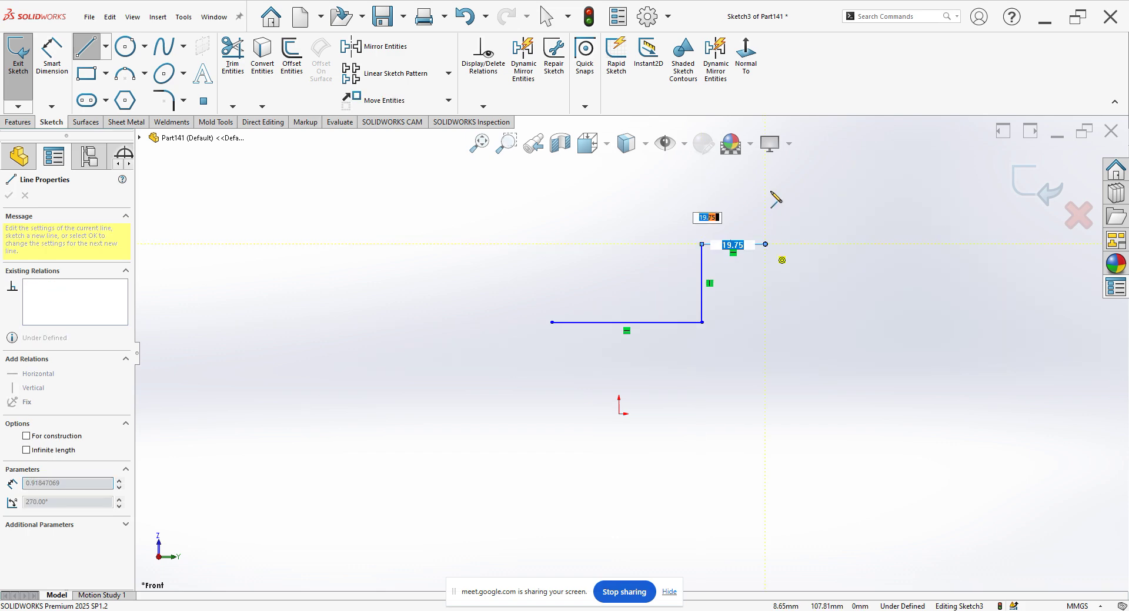
left_click(831, 174)
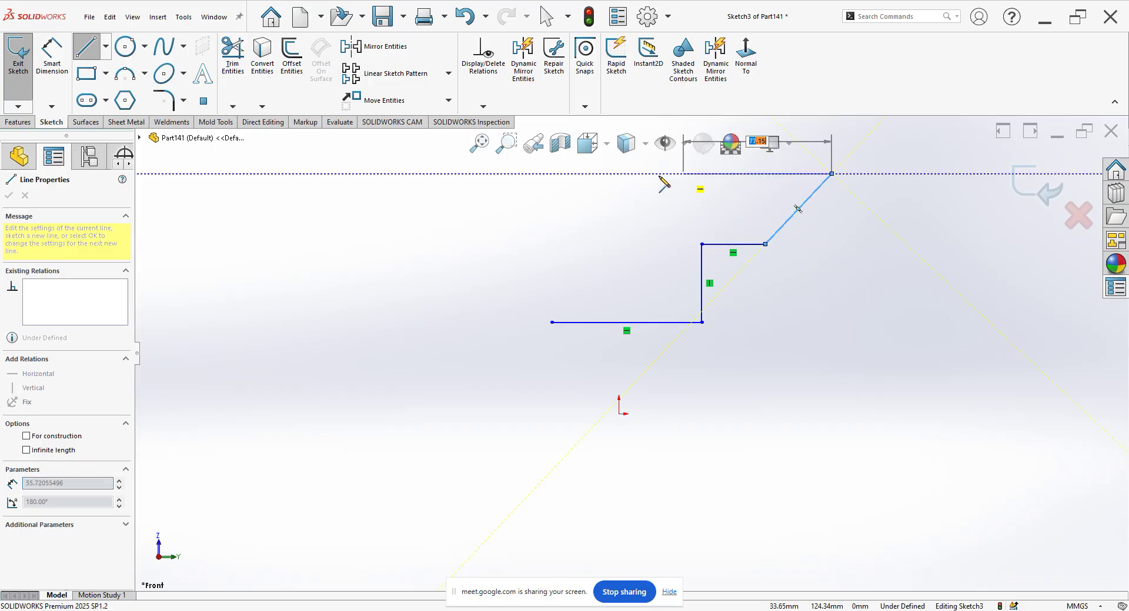
left_click(552, 174)
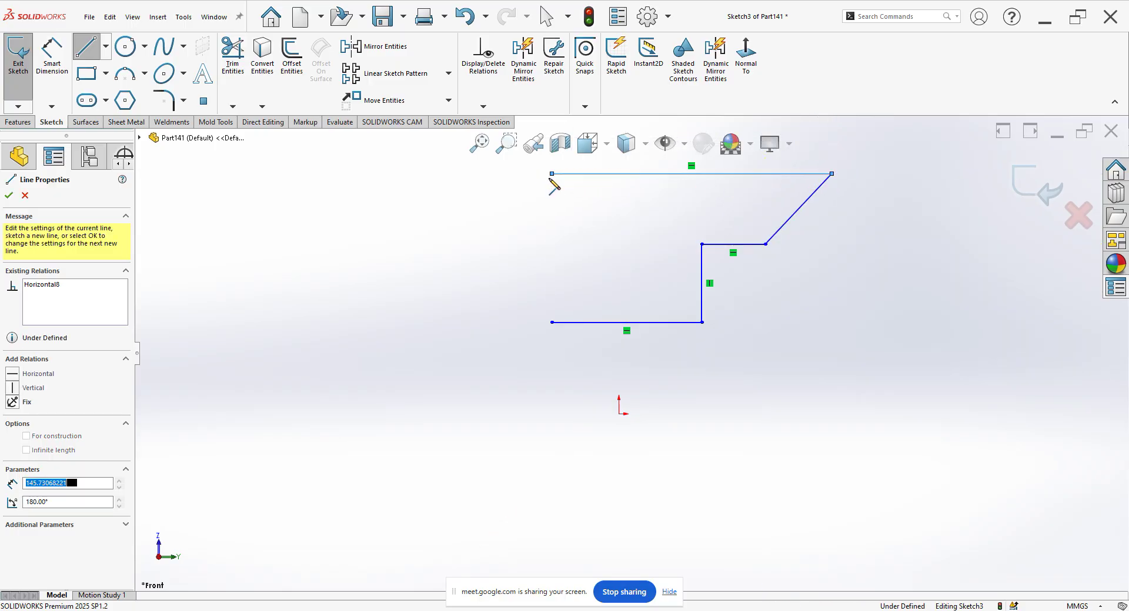
left_click(552, 322)
right_click(354, 263)
left_click(367, 266)
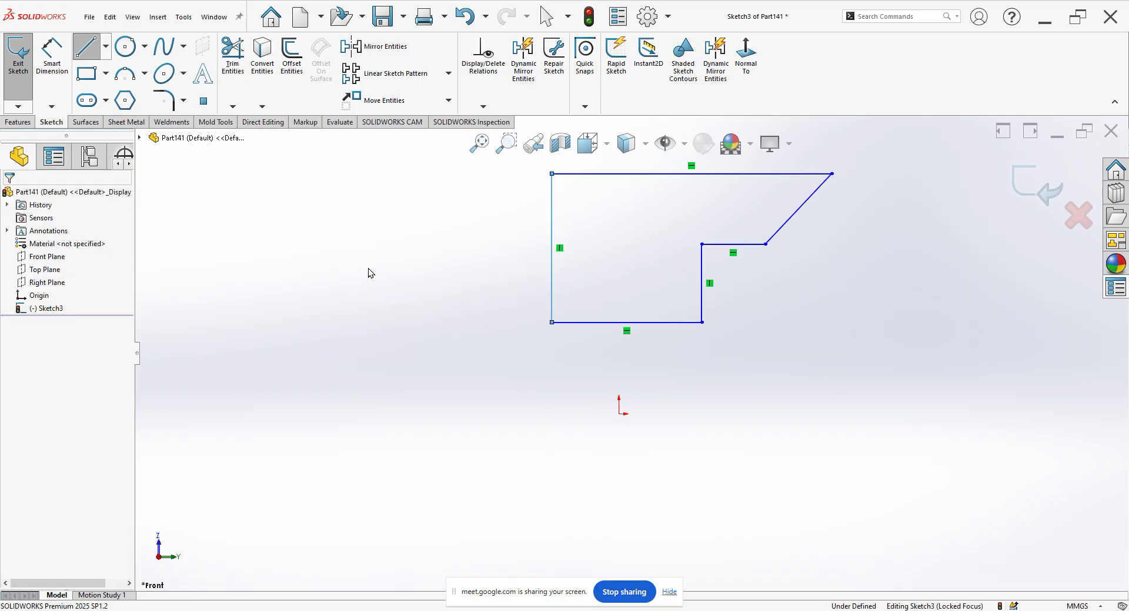
- Draw a separate closed rectangle about 63 mm high from four individual lines, to the left of the six-line profile
scroll(647, 307, "up", 2)
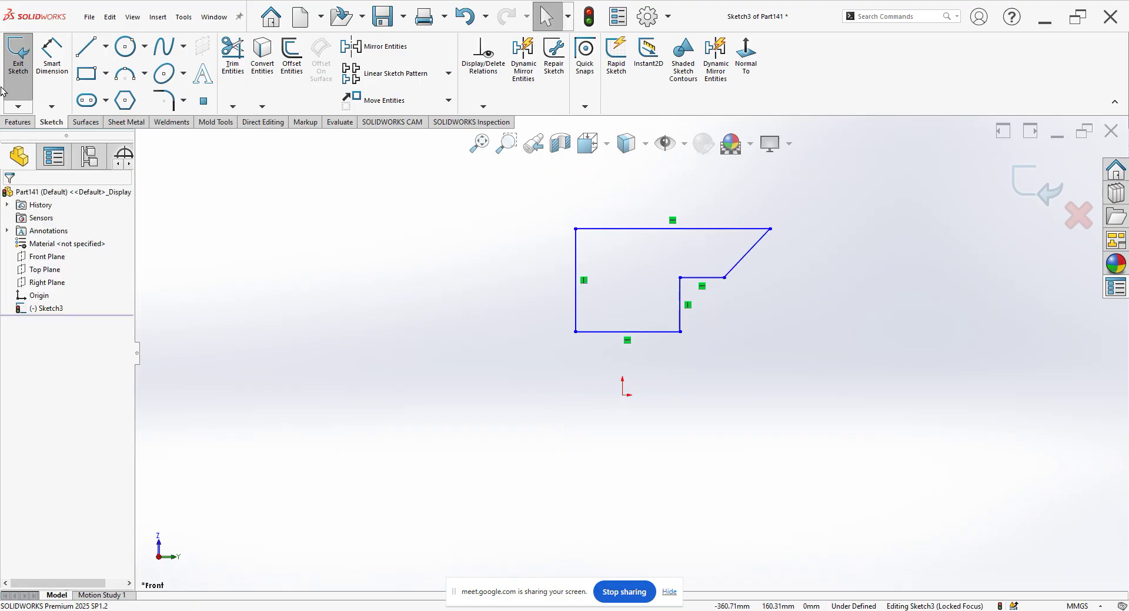
left_click(86, 46)
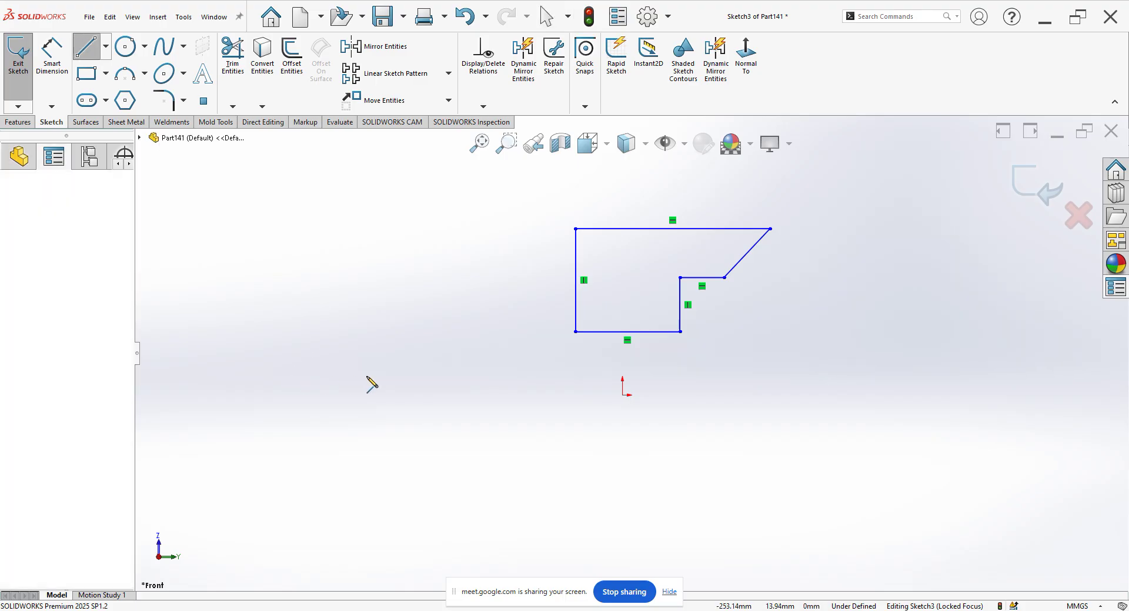
left_click(408, 377)
left_click(408, 293)
left_click(284, 293)
left_click(284, 377)
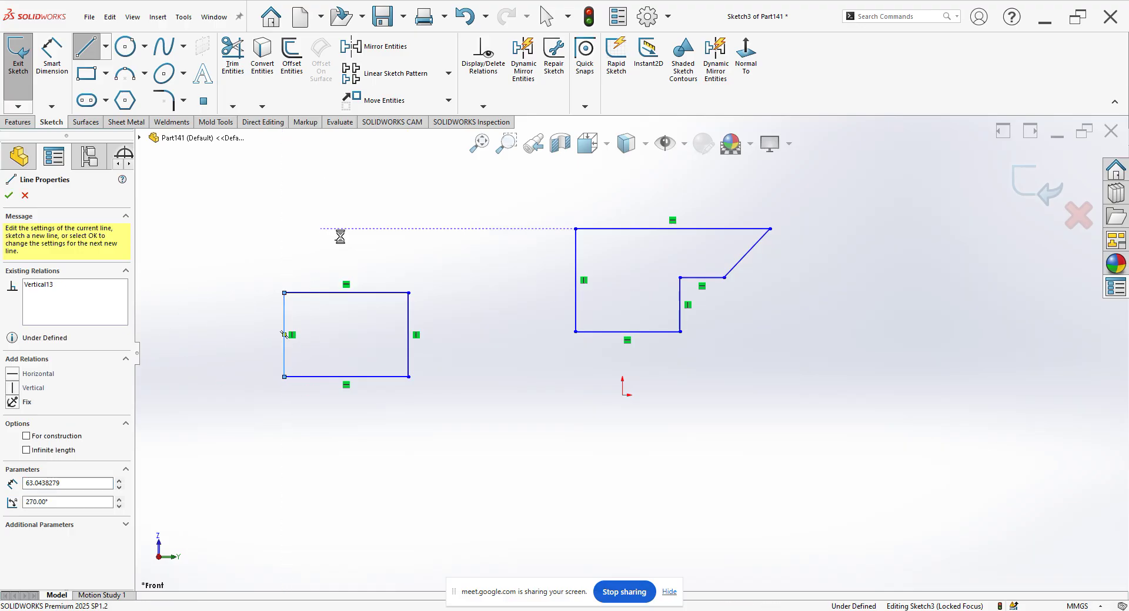
- Draw a single horizontal line about 161 mm long above the rectangle, level with the six-line profile's top edge
key("Escape")
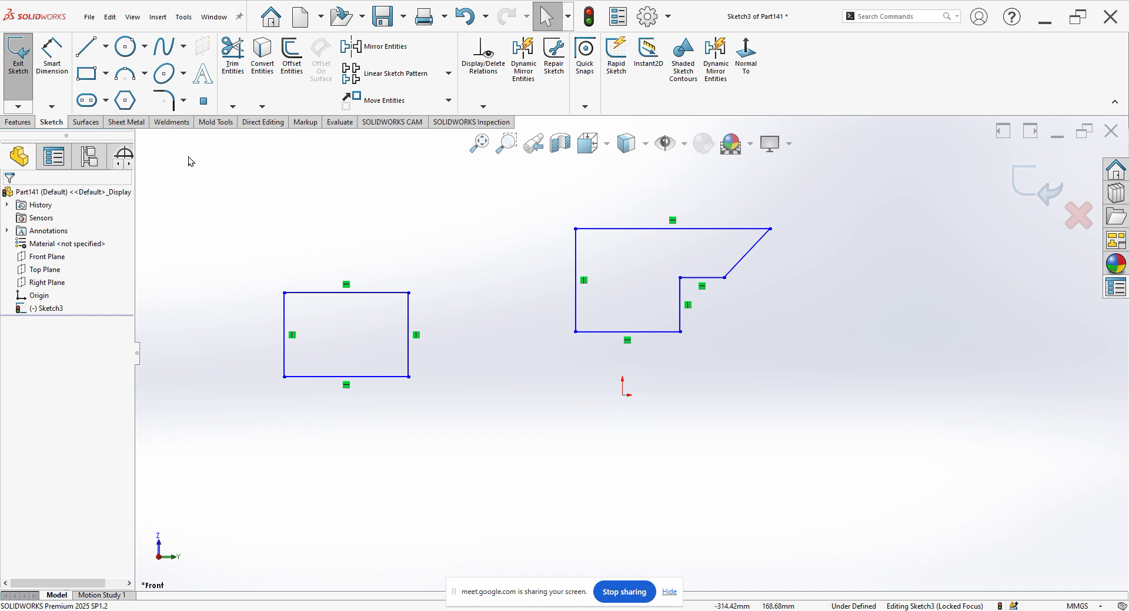
left_click(83, 52)
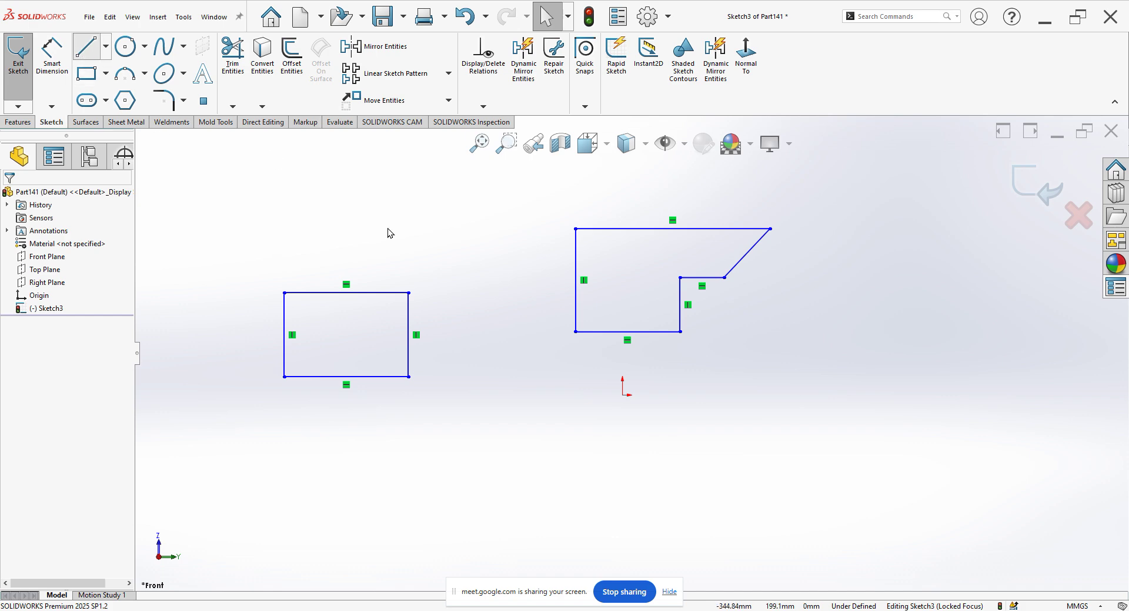
left_click(274, 228)
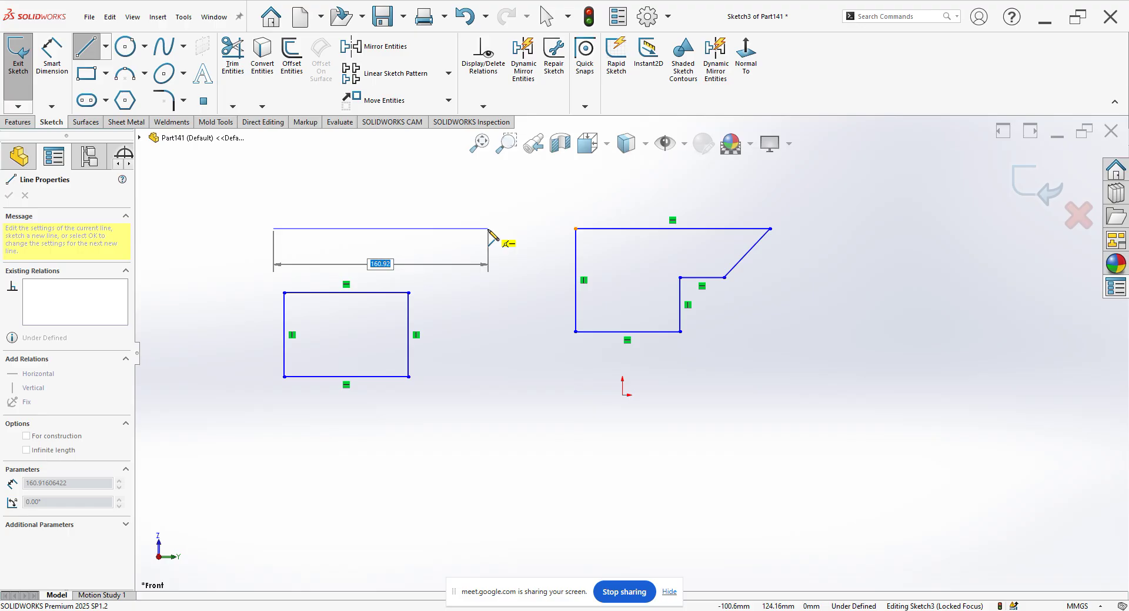
double_click(489, 229)
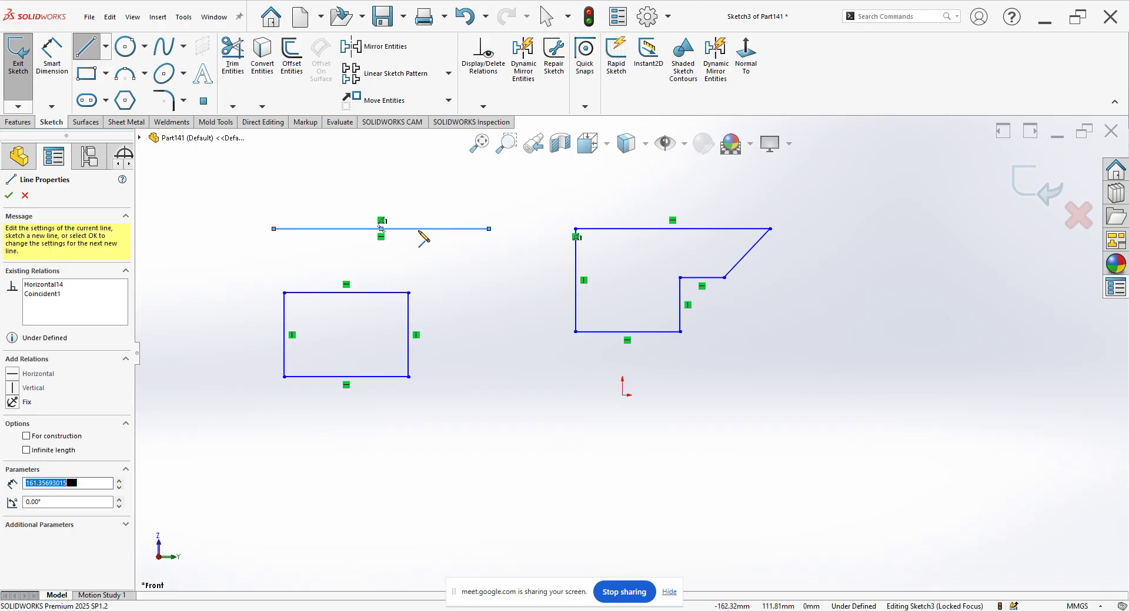
- Draw a separate open L shape below and between the two closed profiles, with a horizontal leg about 56 mm long and a vertical leg
left_click(489, 444)
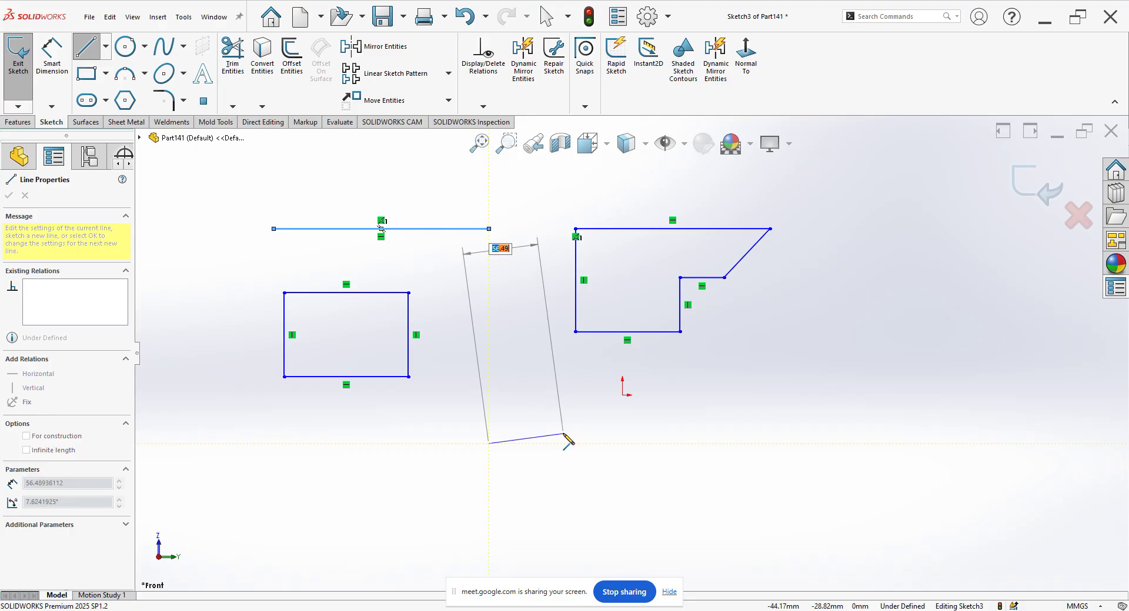
left_click(565, 444)
left_click(565, 376)
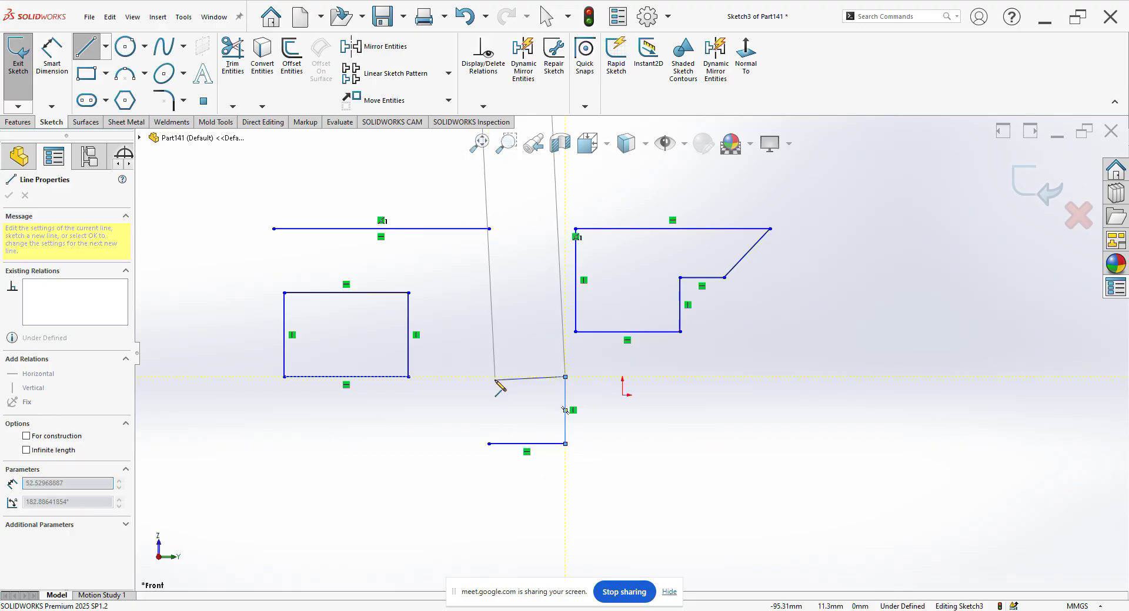
right_click(505, 388)
left_click(520, 390)
scroll(607, 370, "up", 1)
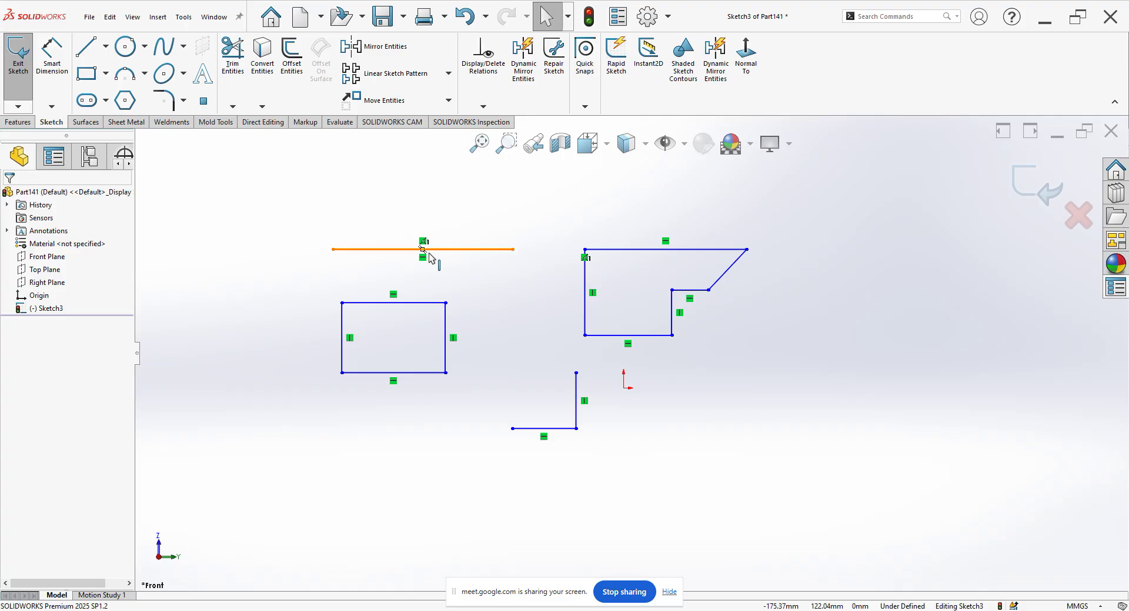
- Delete all sketch lines and draw a closed slot from the origin with the Line tool, about 167 mm between tangent end arcs of about 51 mm radius
mouse_move(309, 200)
left_mouse_down()
mouse_move(707, 441)
mouse_move(788, 474)
left_mouse_up()
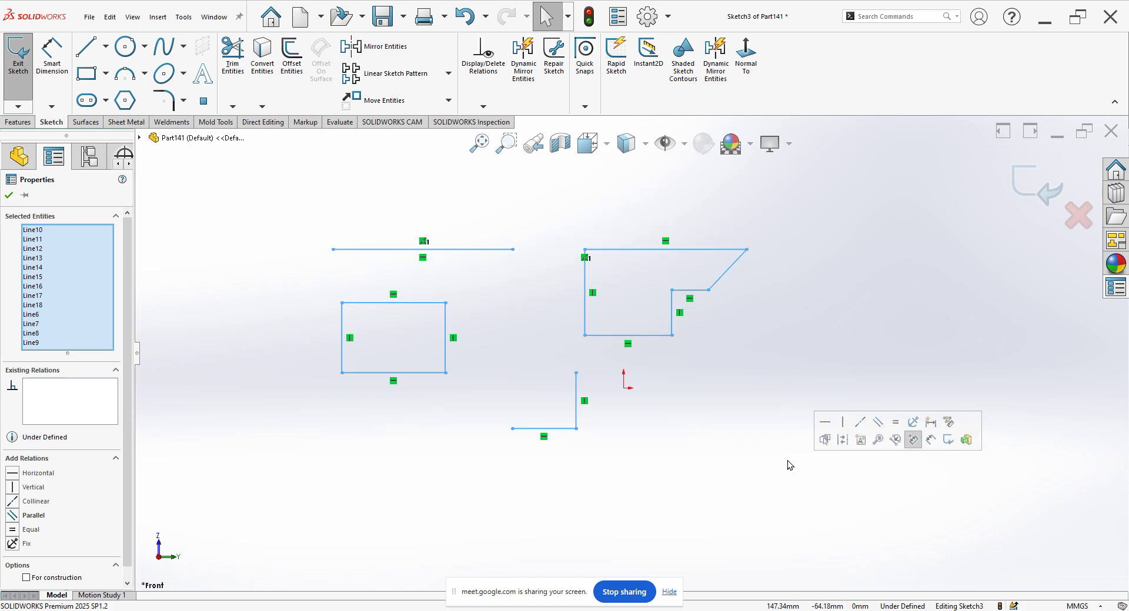
key("Delete")
left_click(86, 46)
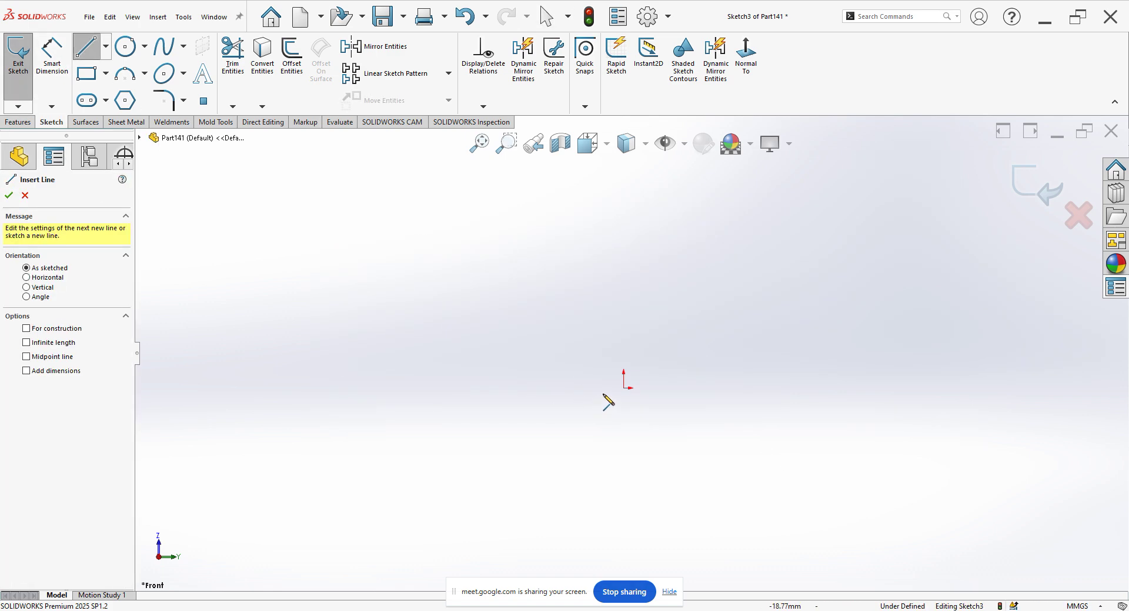
left_click(624, 388)
left_click(809, 388)
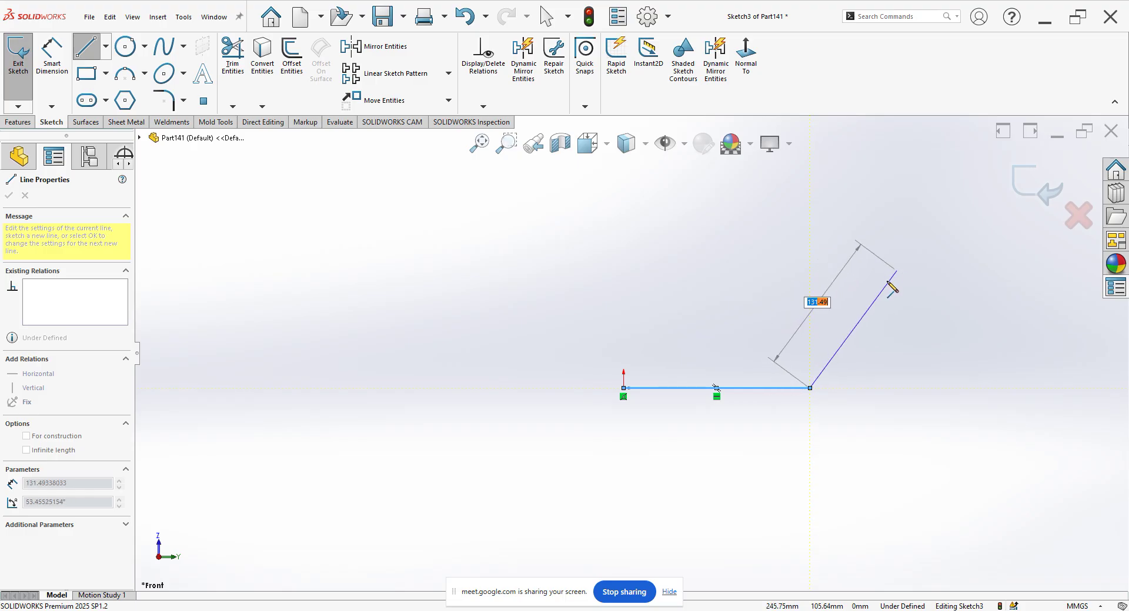
left_click(810, 389)
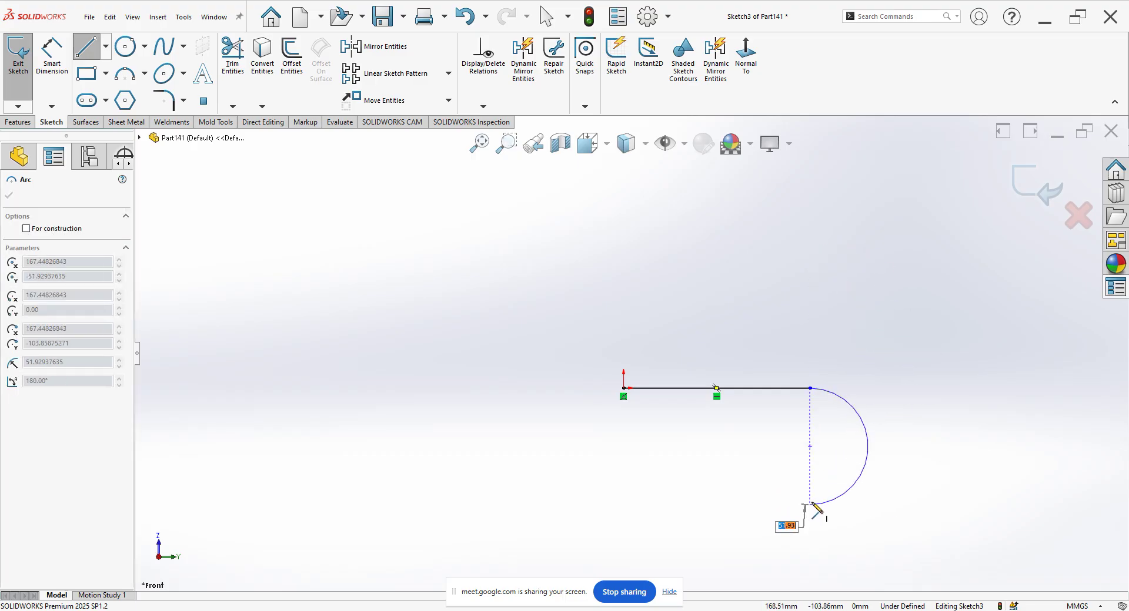
left_click(810, 502)
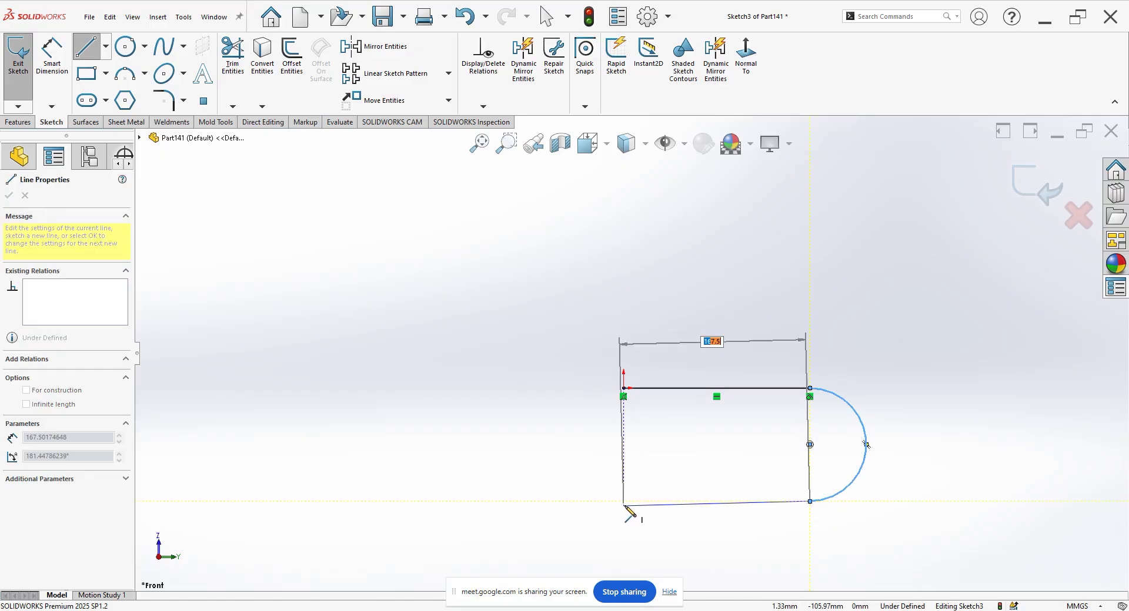
left_click(624, 502)
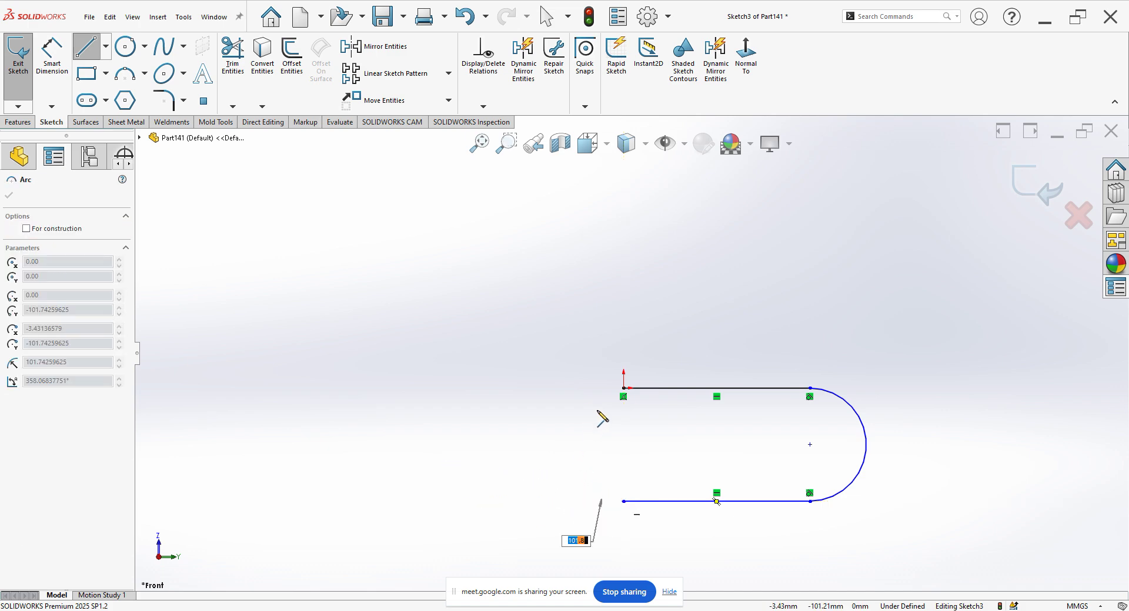
left_click(624, 389)
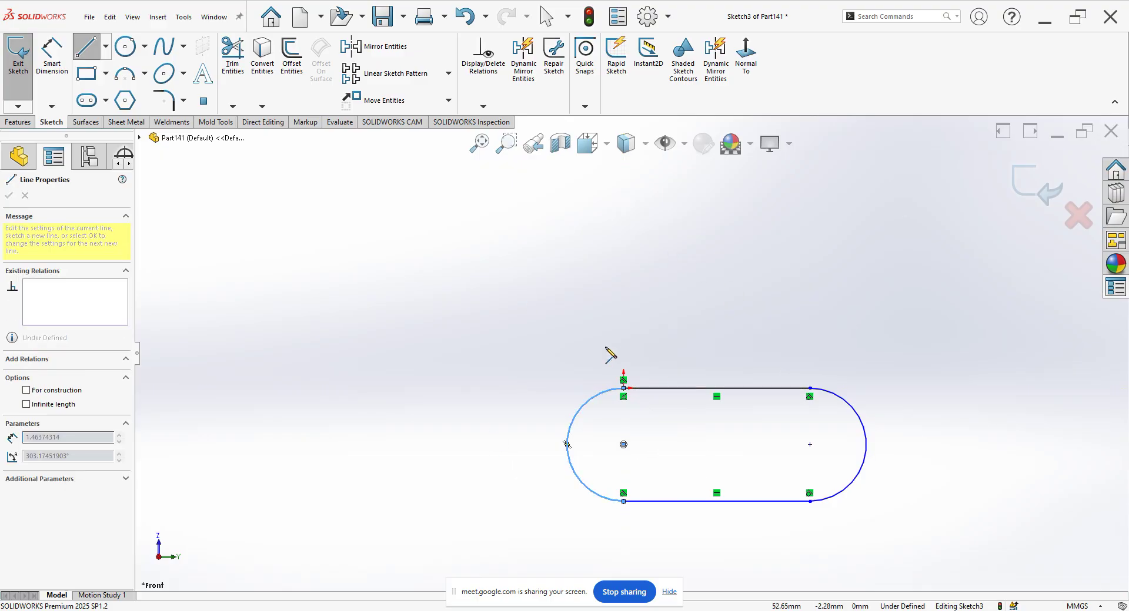
right_click(574, 304)
left_click(585, 305)
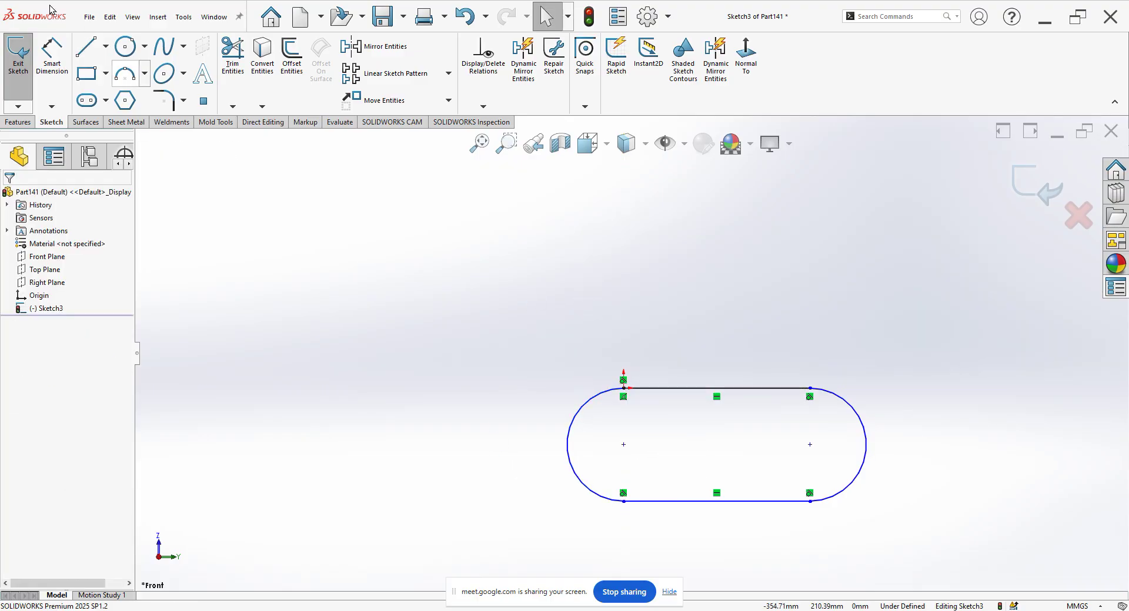
- Draw a closed arch above the slot, with a base about 209 mm wide, right side about 77 mm, left side about 91 mm and an arc top
left_click(86, 46)
left_click(414, 286)
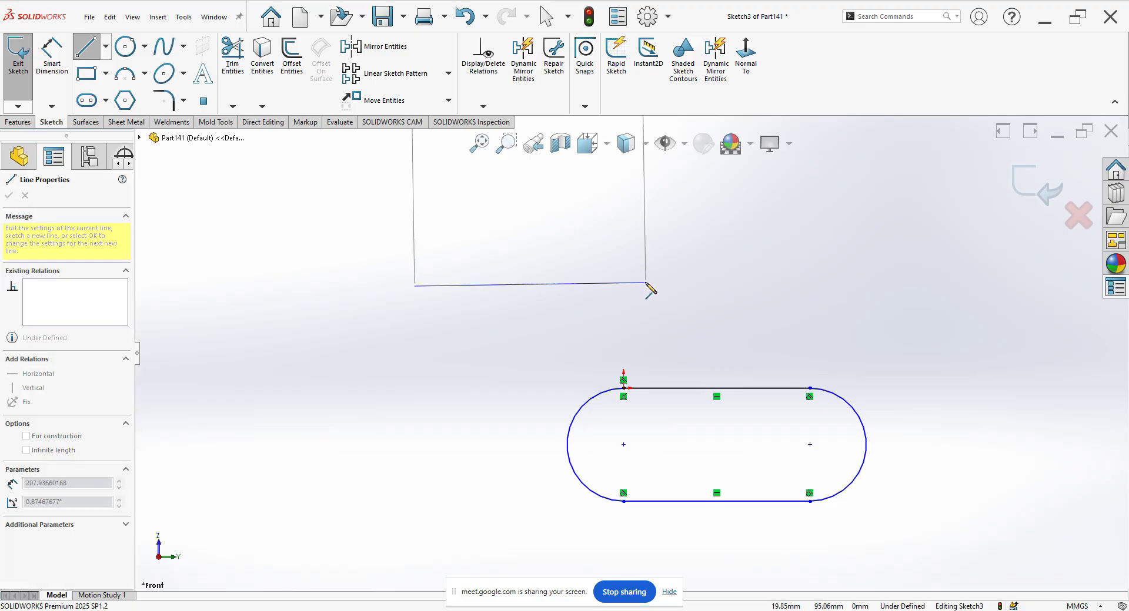
left_click(646, 286)
double_click(648, 287)
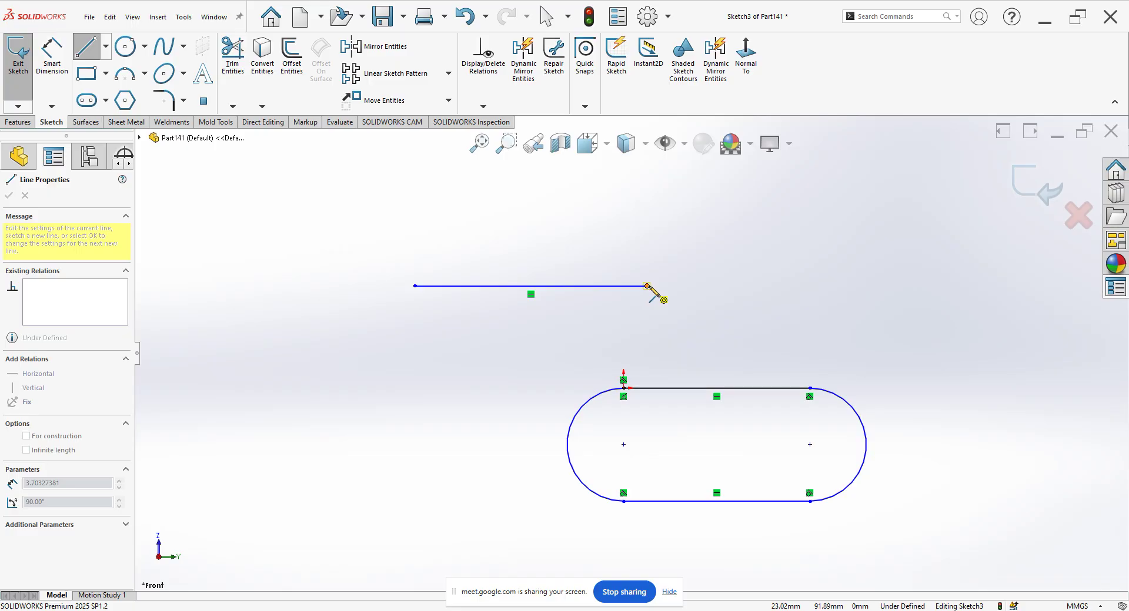
left_click(646, 285)
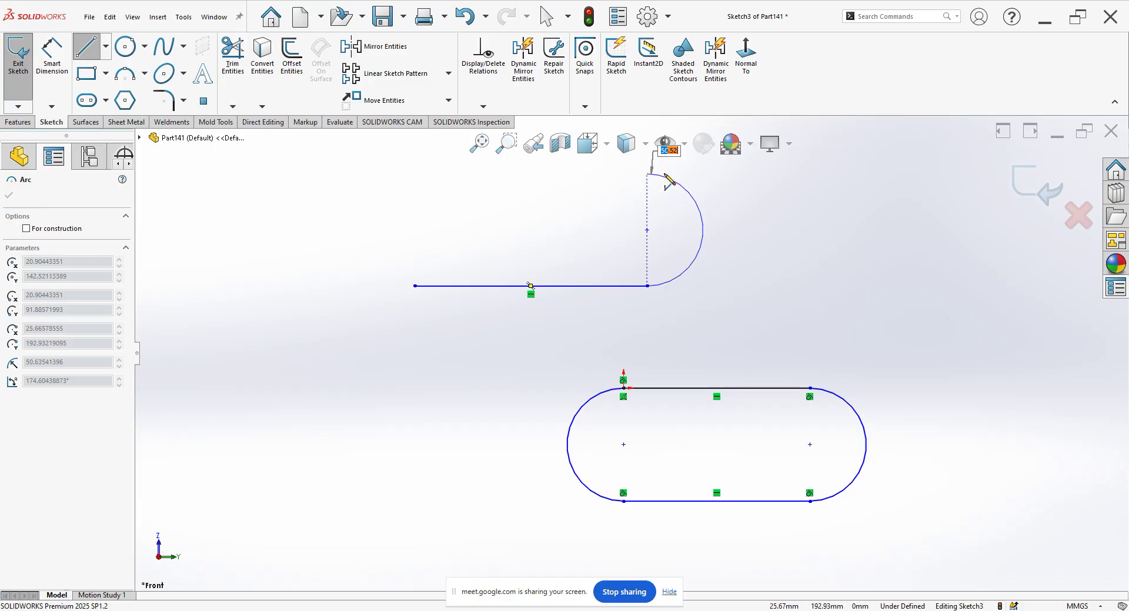
key("Escape")
left_click(648, 285)
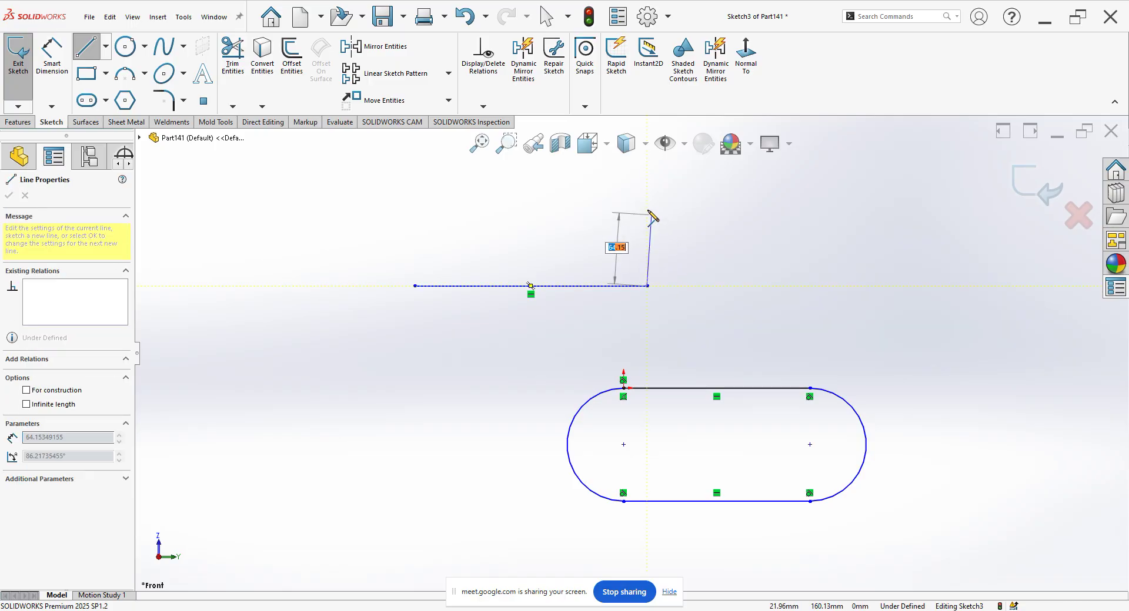
left_click(647, 201)
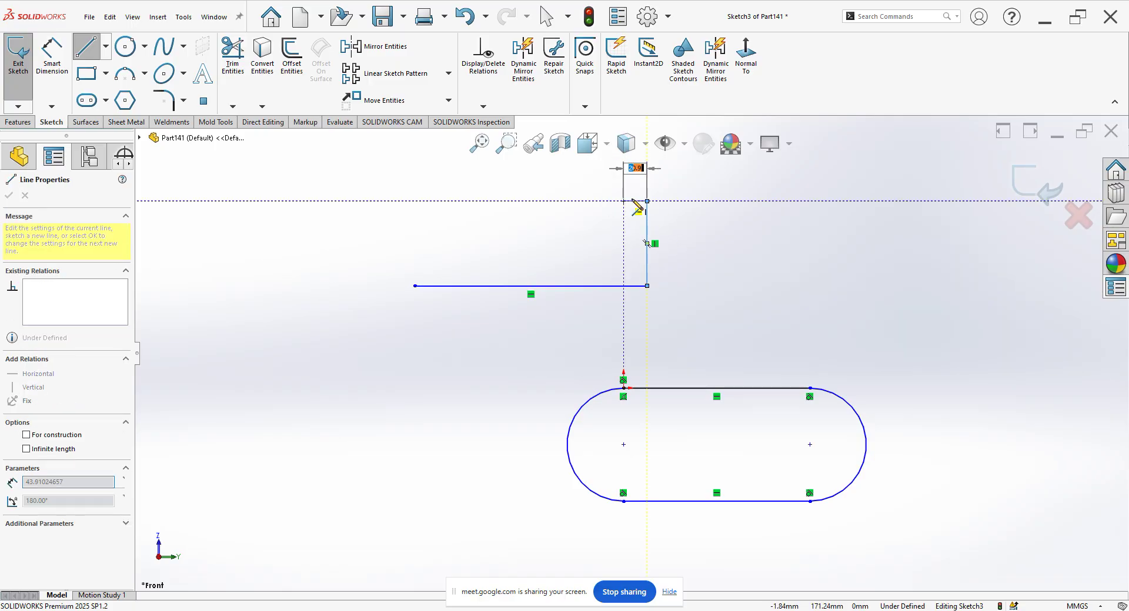
scroll(558, 172, "up", 1)
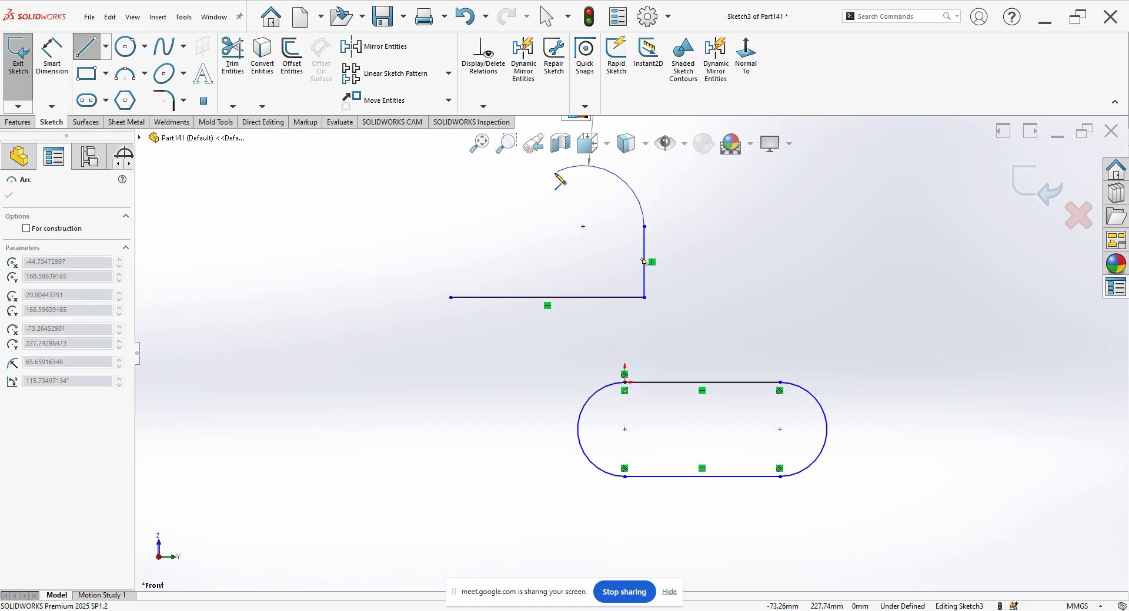
left_click(451, 213)
left_click(450, 298)
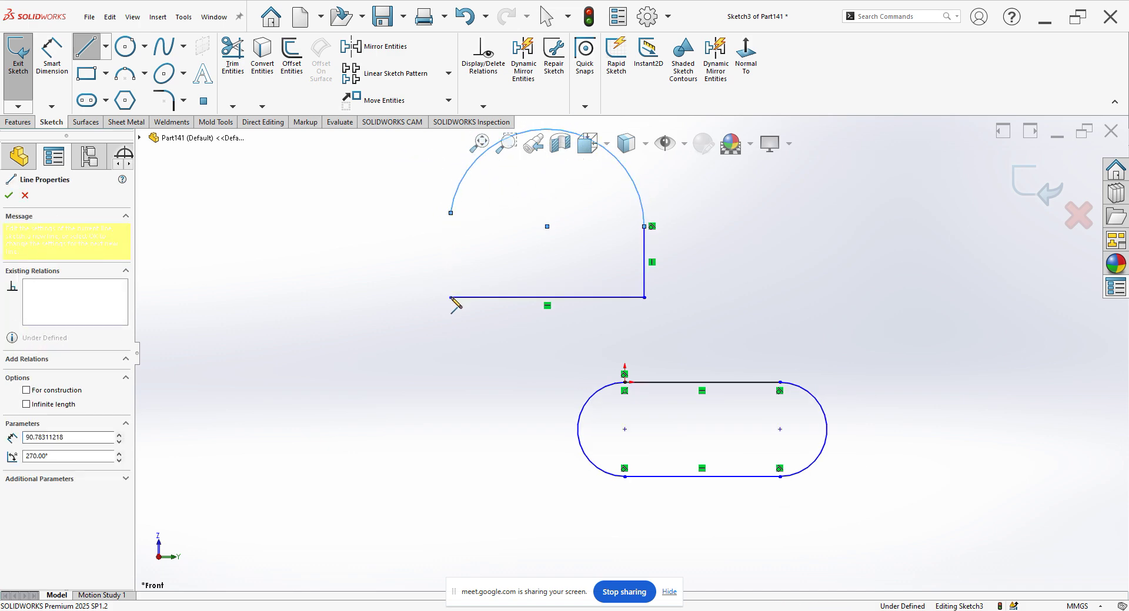
right_click(399, 270)
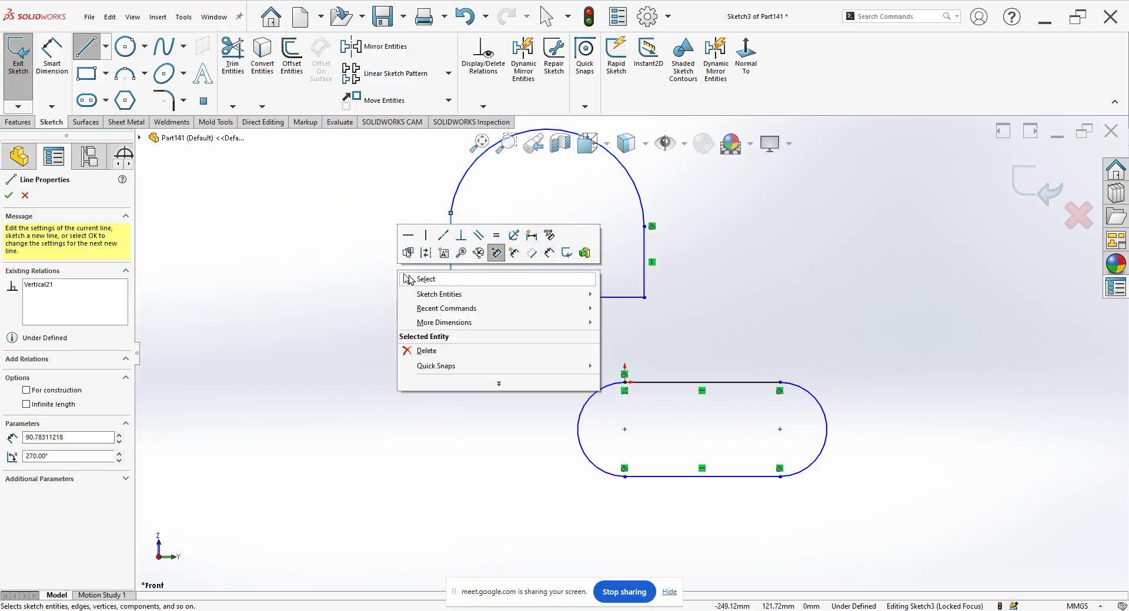
left_click(412, 274)
- Make the arch's arc tangent to its left vertical line at their shared endpoint
key("z")
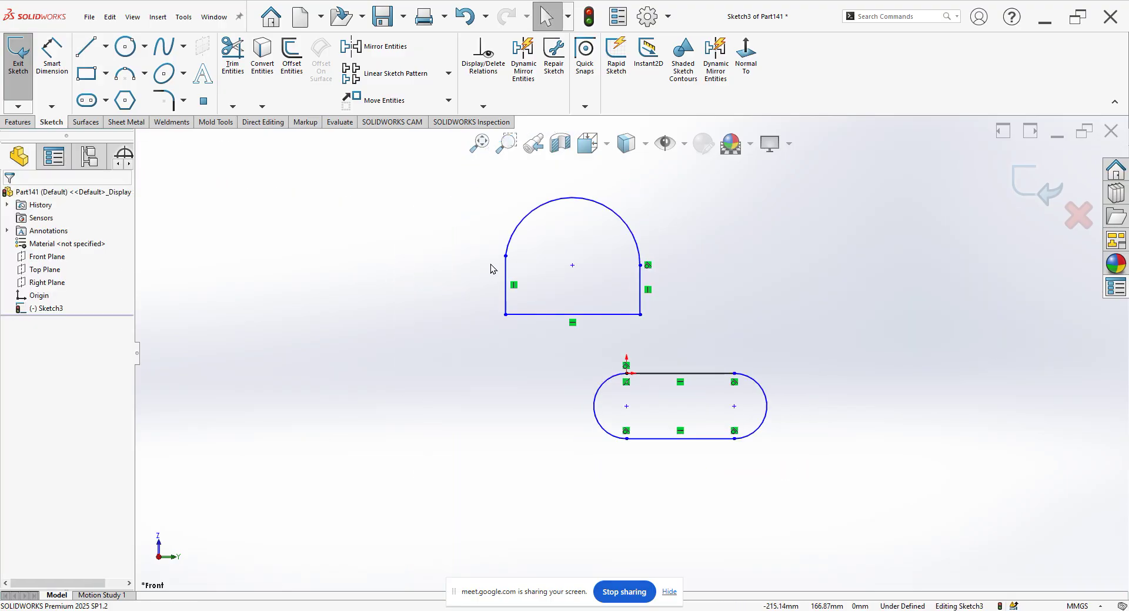
left_click(505, 256)
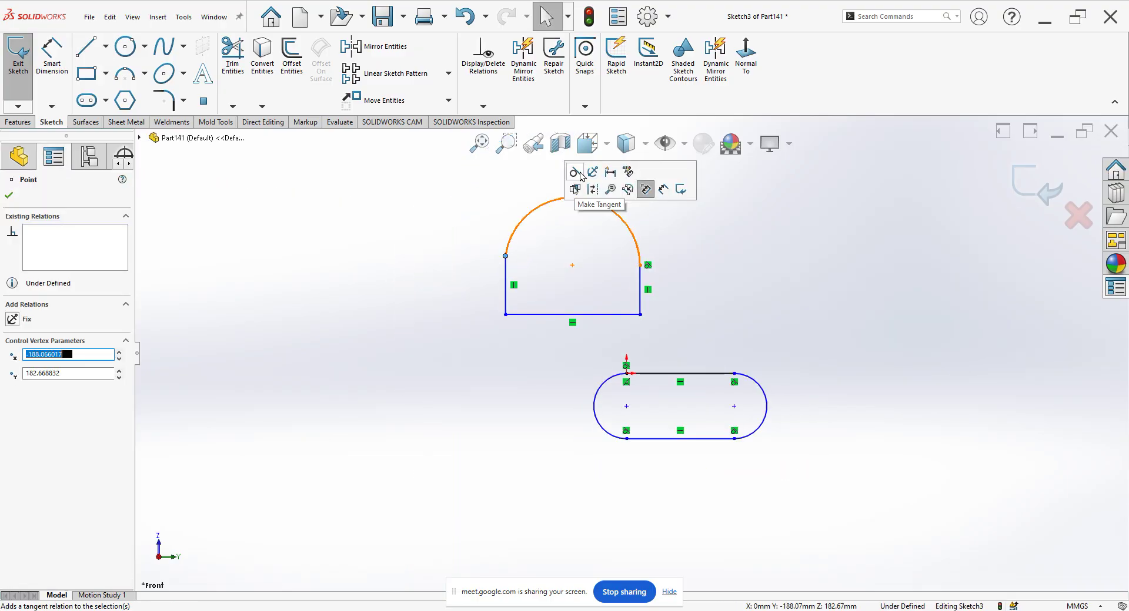
left_click(577, 173)
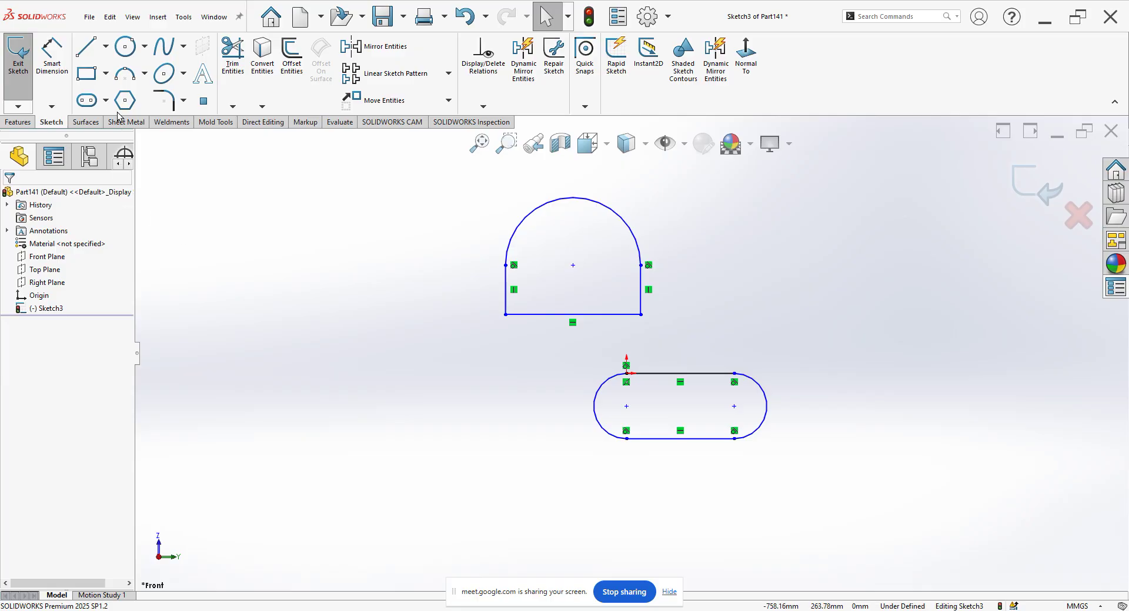
- Draw a closed four-line profile left of the arch, with a base about 169 mm, vertical right side about 135 mm and slanted top and left edges
left_click(86, 47)
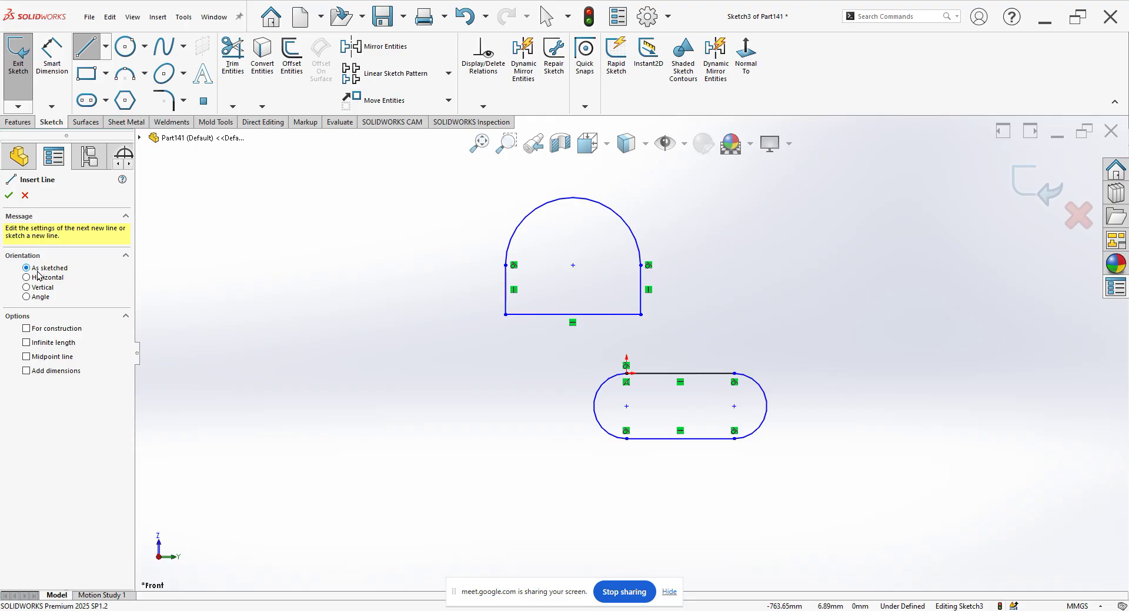
left_click(303, 330)
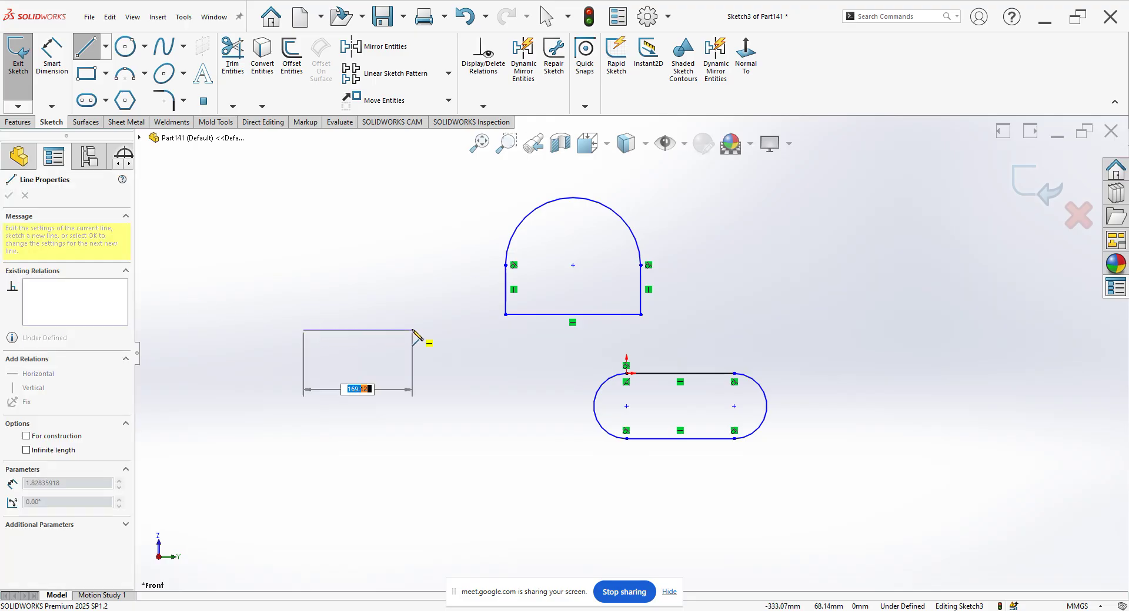
left_click(412, 330)
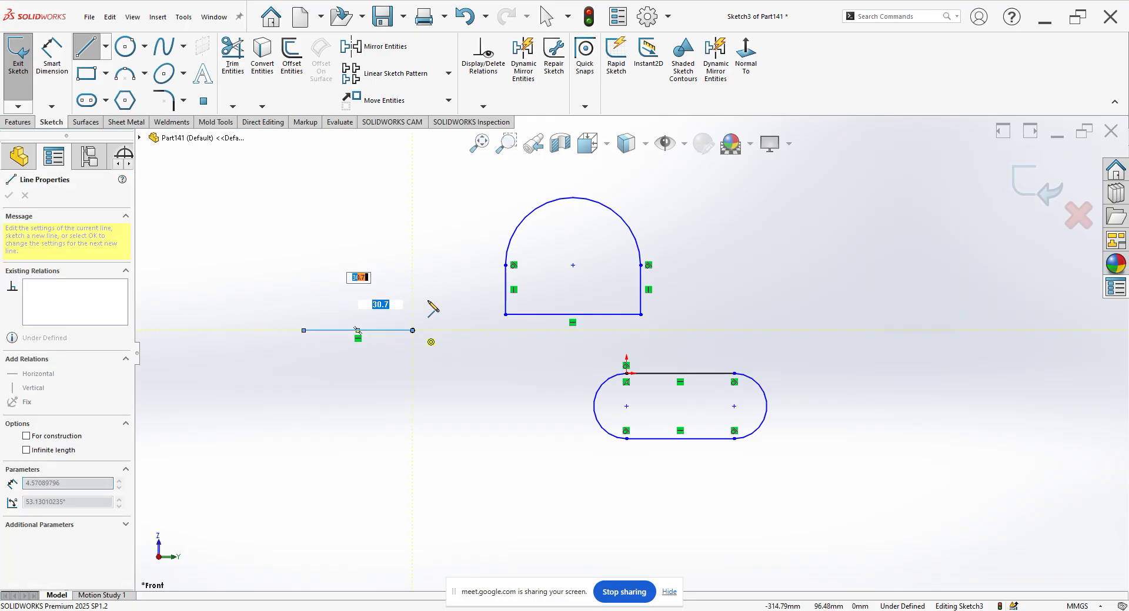
left_click(412, 242)
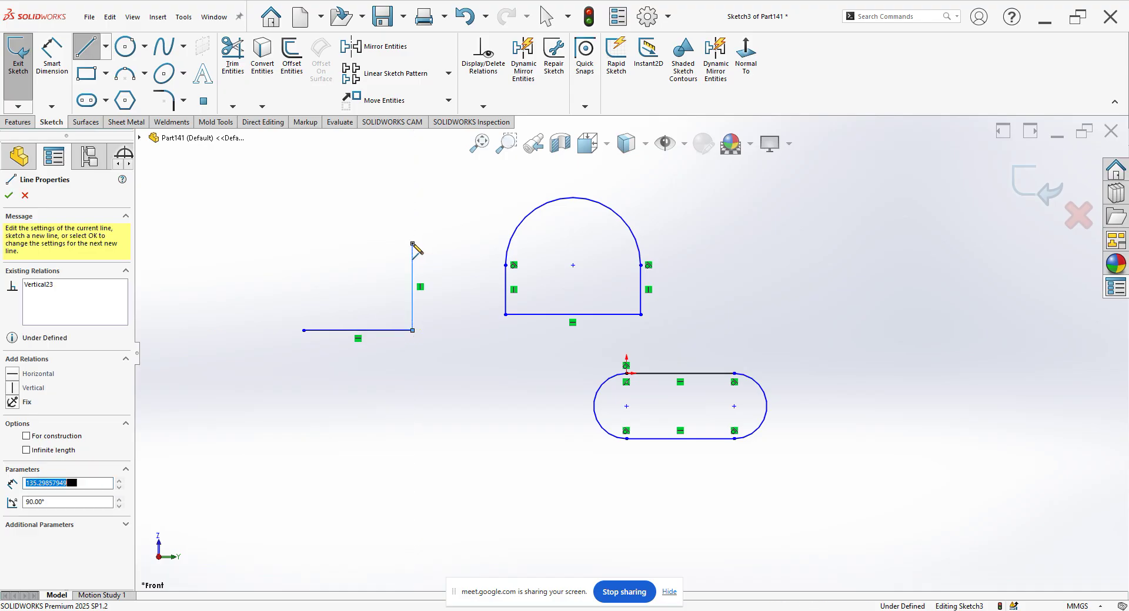
left_click(315, 185)
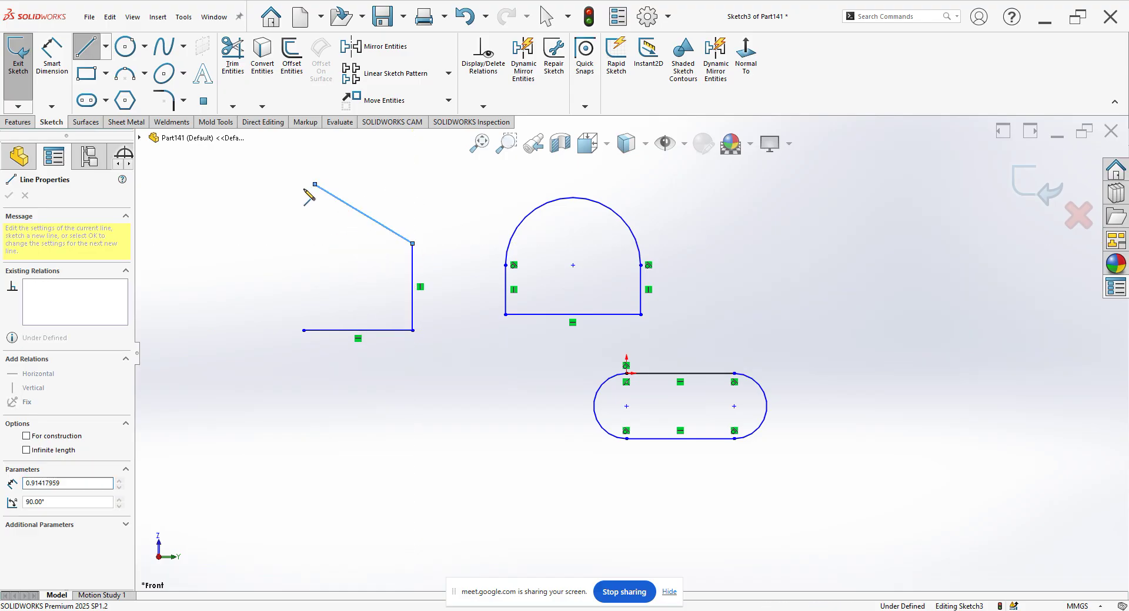
left_click(304, 329)
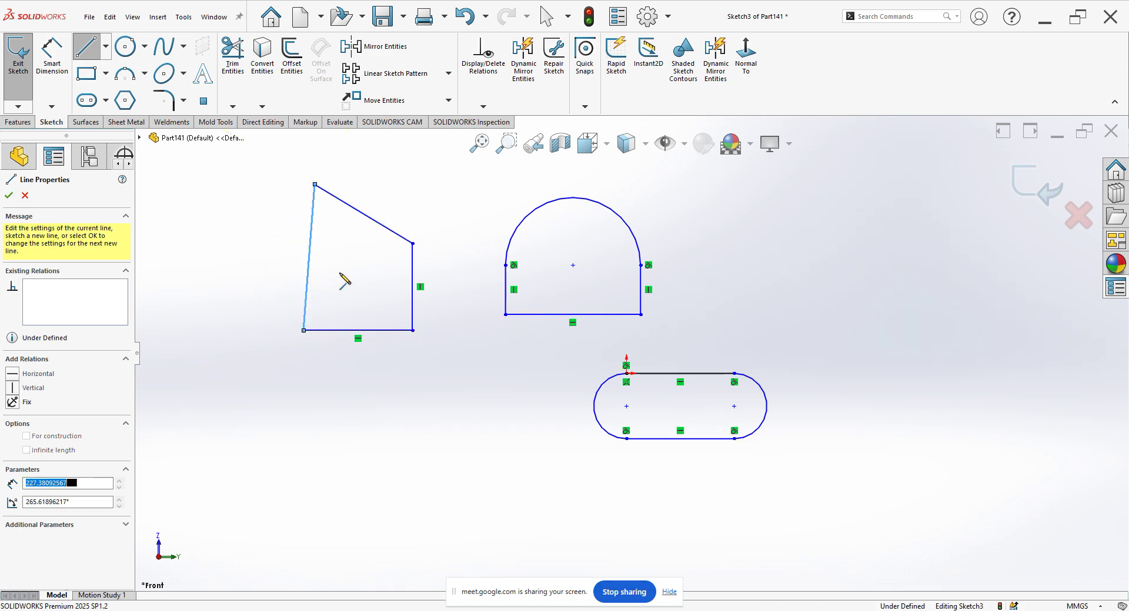
right_click(341, 274)
left_click(224, 288)
right_click(227, 287)
left_click(234, 296)
- Draw a near-horizontal line below the four-sided profile with the Line tool and continue it from its right end into a tangent half-circle arc curving upward
left_click(88, 47)
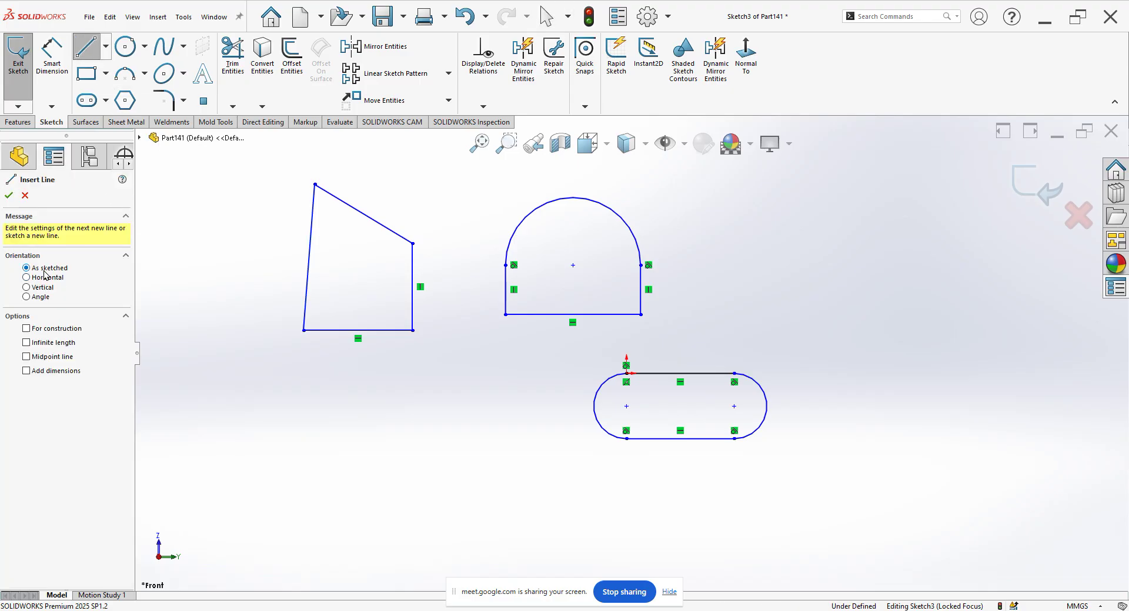
scroll(411, 319, "up", 1)
left_click(368, 453)
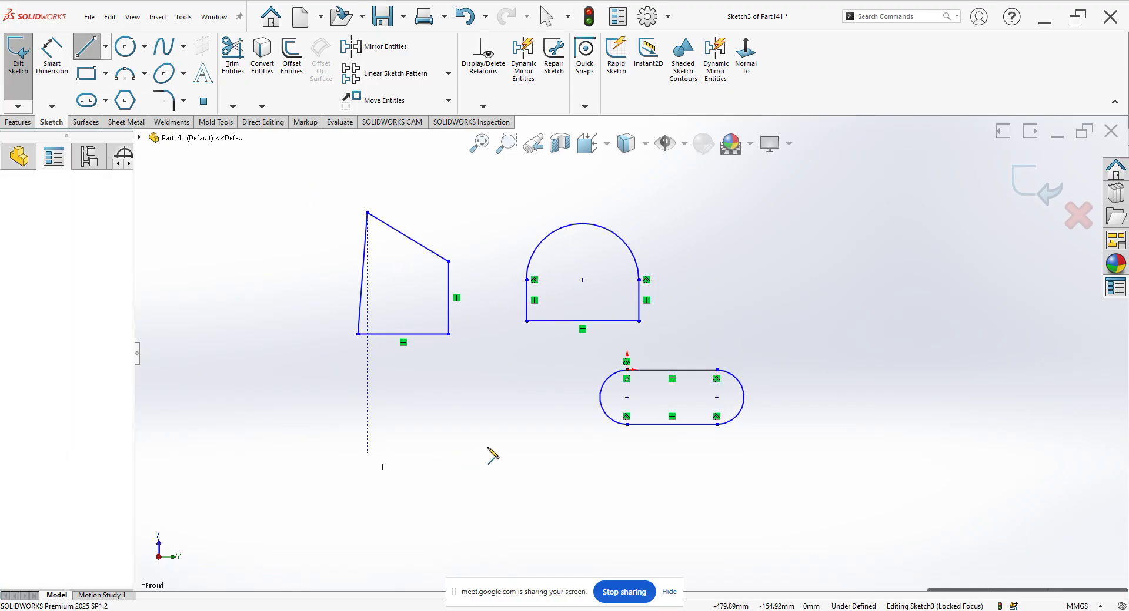
left_click(517, 457)
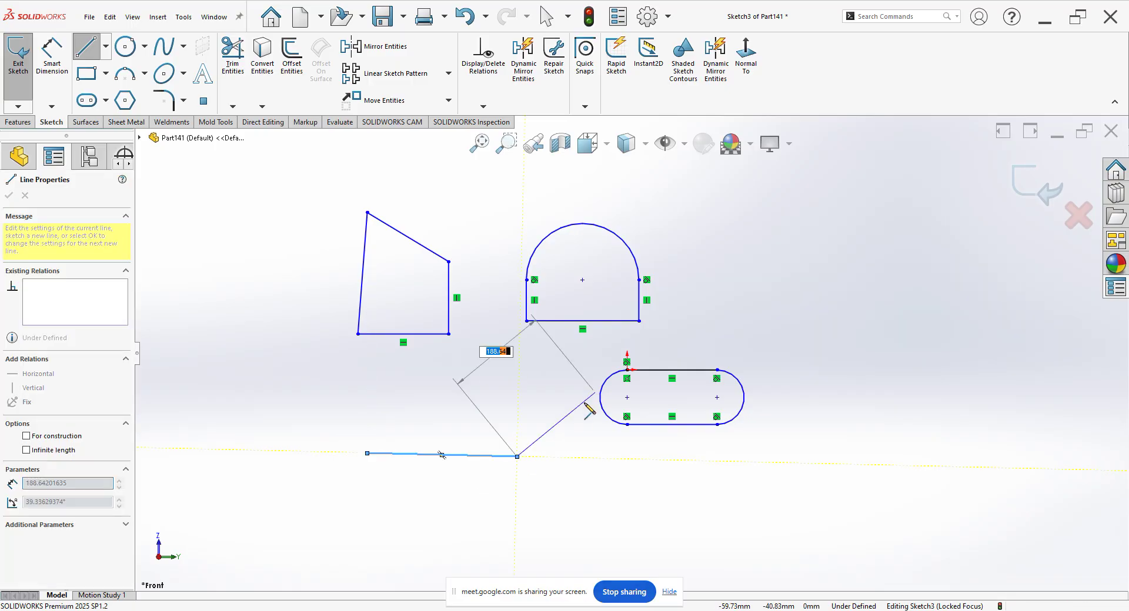
double_click(516, 456)
key("a")
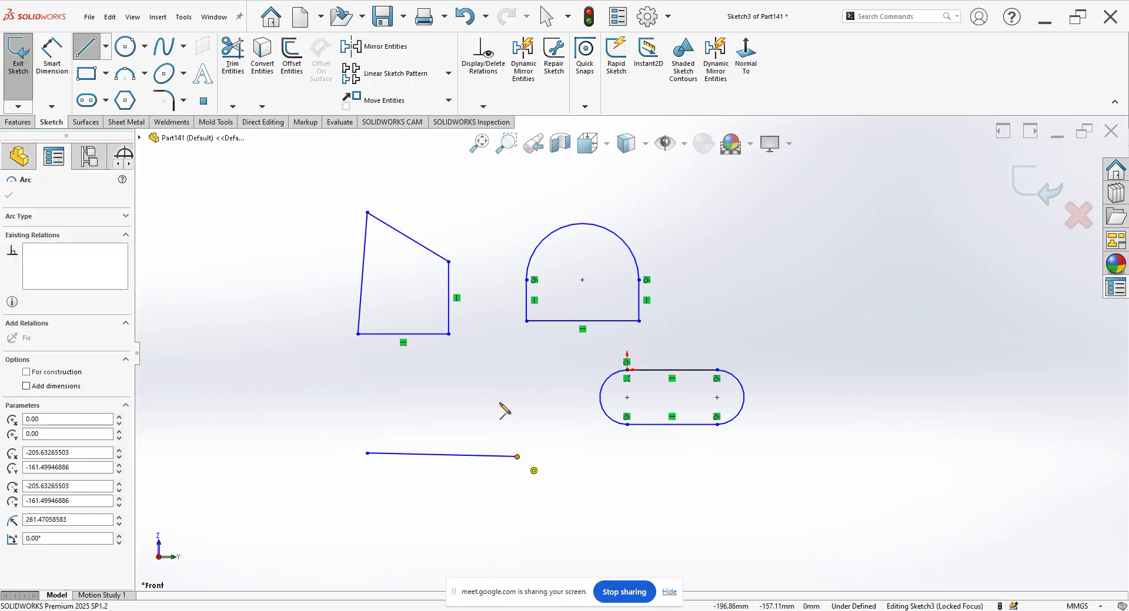
left_click(517, 377)
right_click(480, 382)
left_click(495, 393)
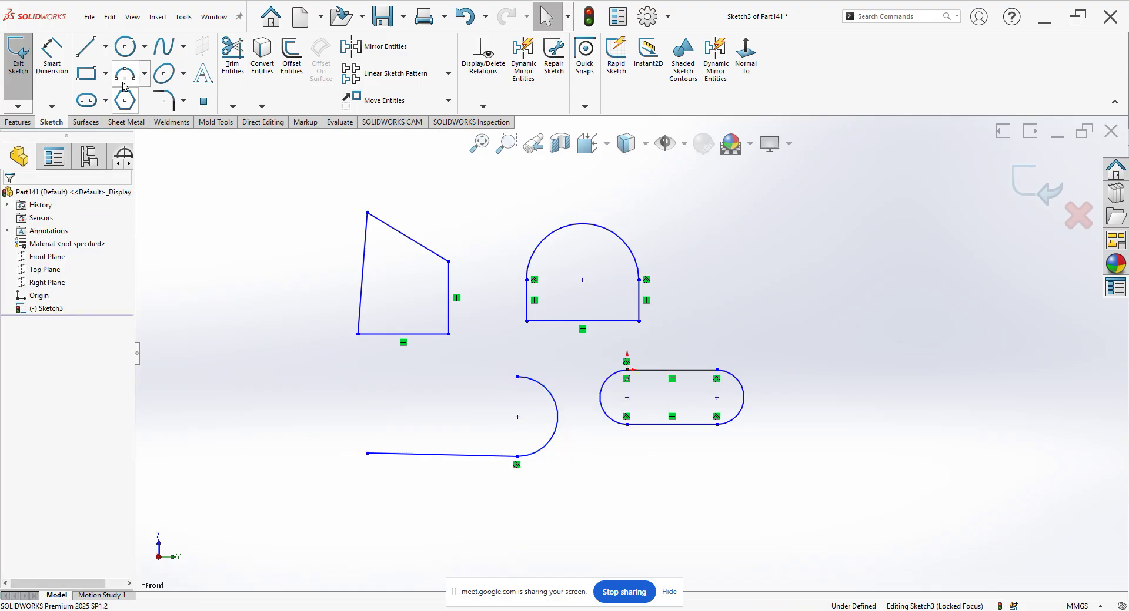
- Draw two separate lines above the profiles using the Horizontal line orientation, about 277 mm and about 375 mm long
left_click(87, 46)
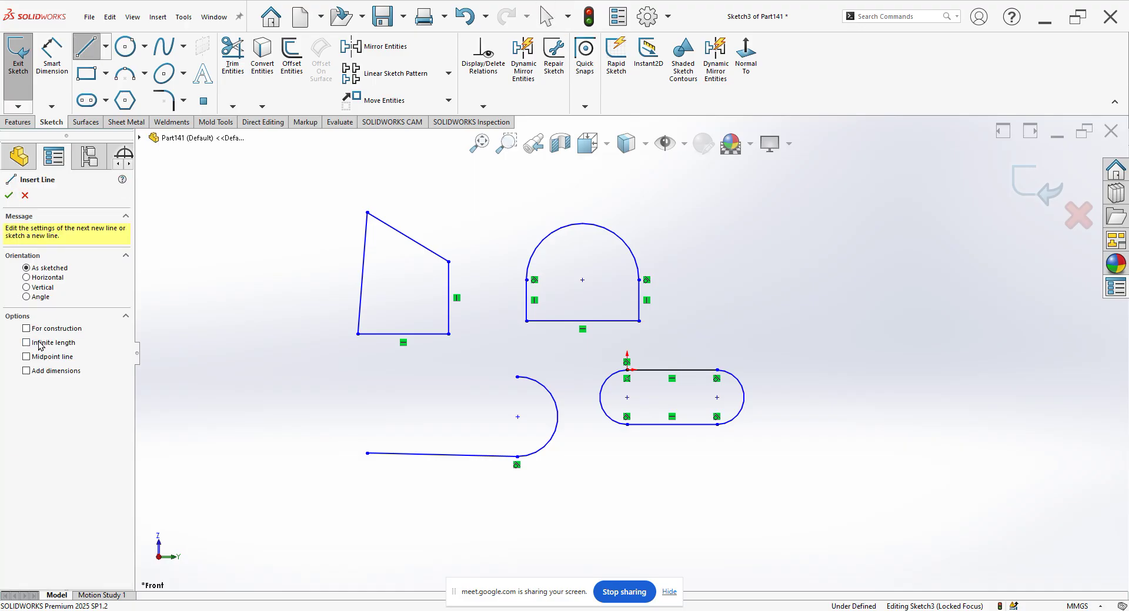
left_click(44, 278)
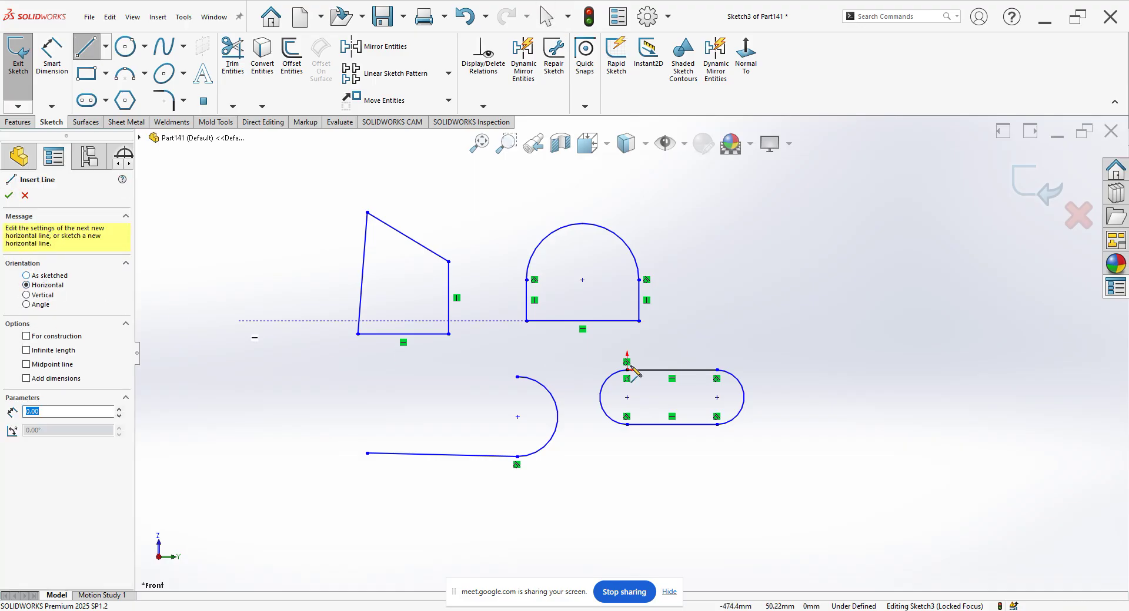
scroll(624, 344, "up", 4)
scroll(591, 211, "down", 5)
left_click(471, 265)
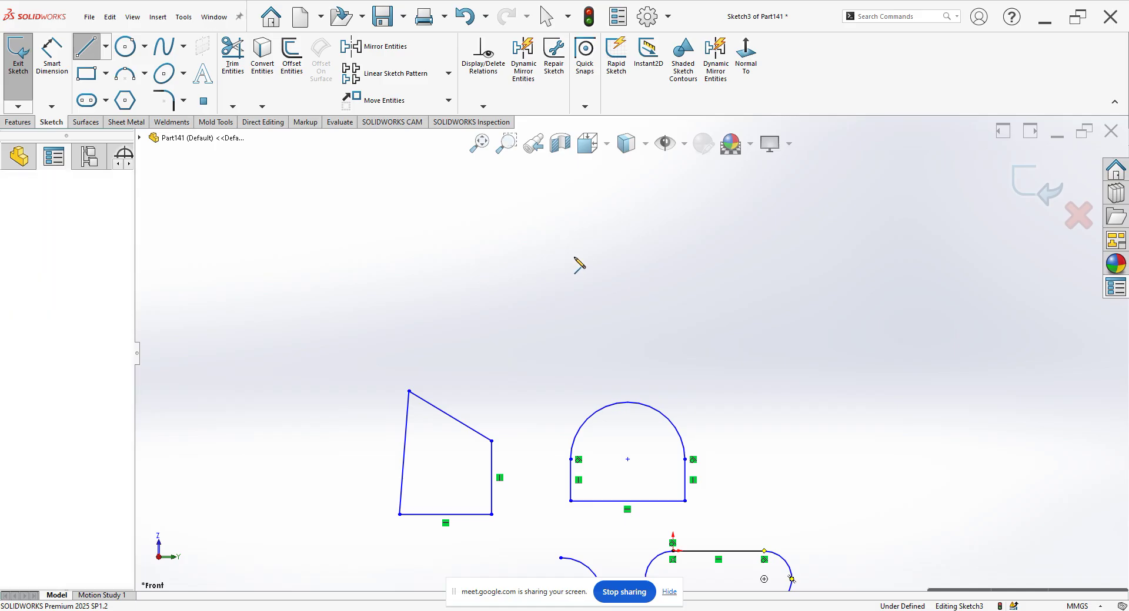
left_click(628, 265)
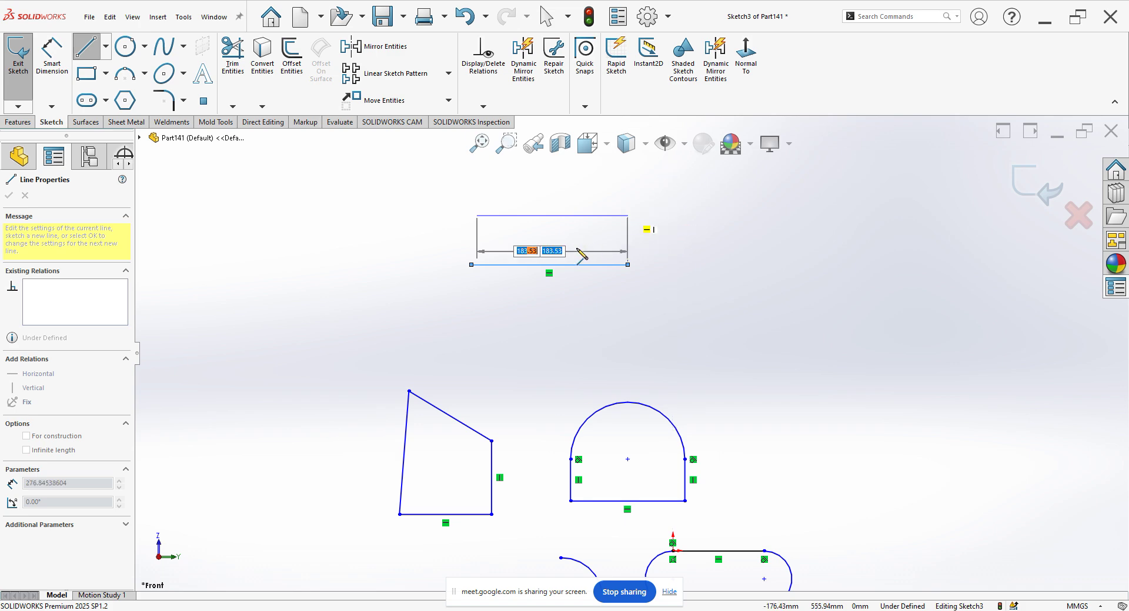
left_click(681, 241)
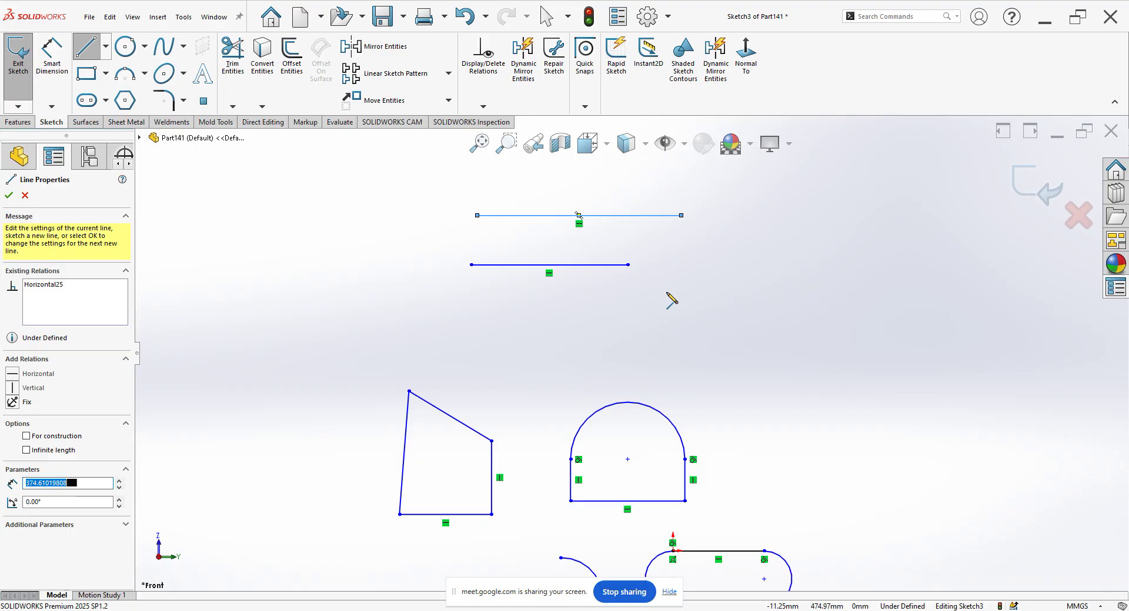
left_click(10, 198)
- Draw two separate lines left of the profiles using the Vertical line orientation, the second about 678 mm long
left_click(42, 294)
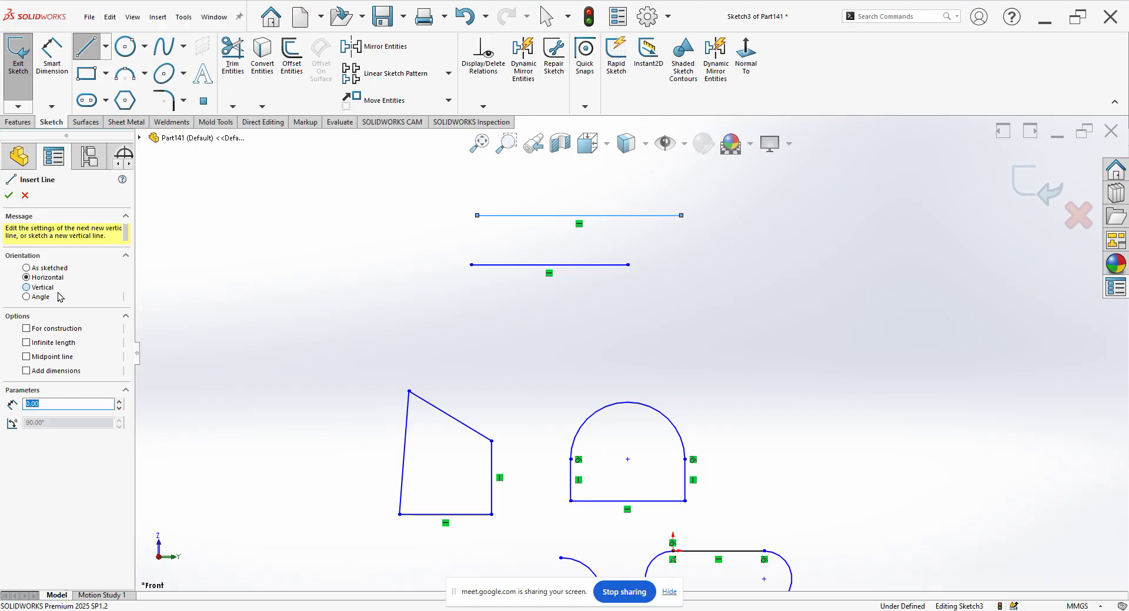
key("f")
left_click(361, 279)
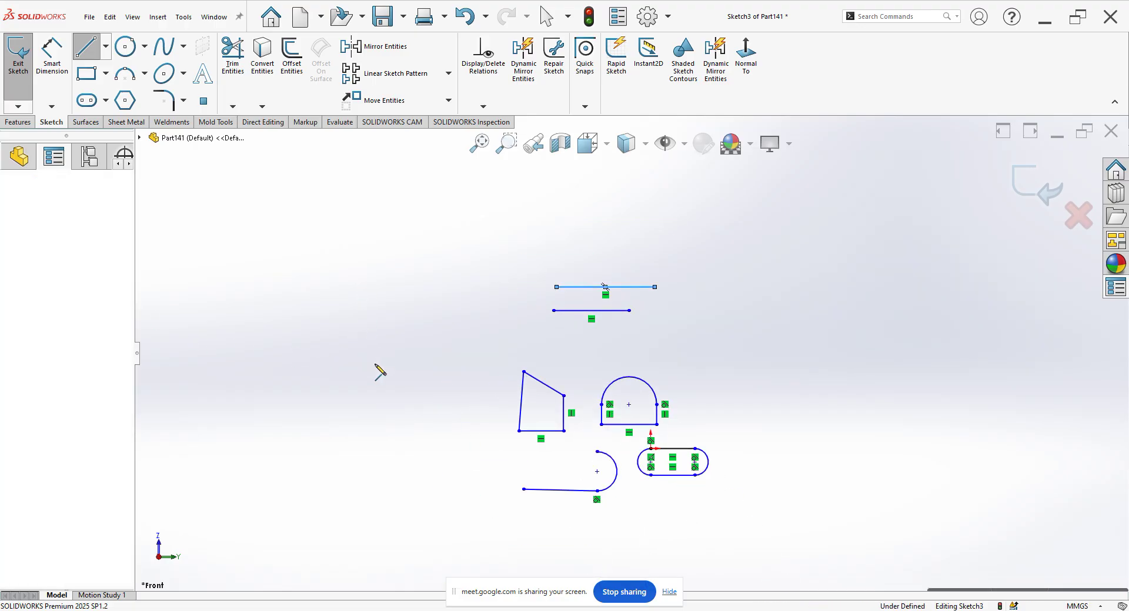
left_click(379, 420)
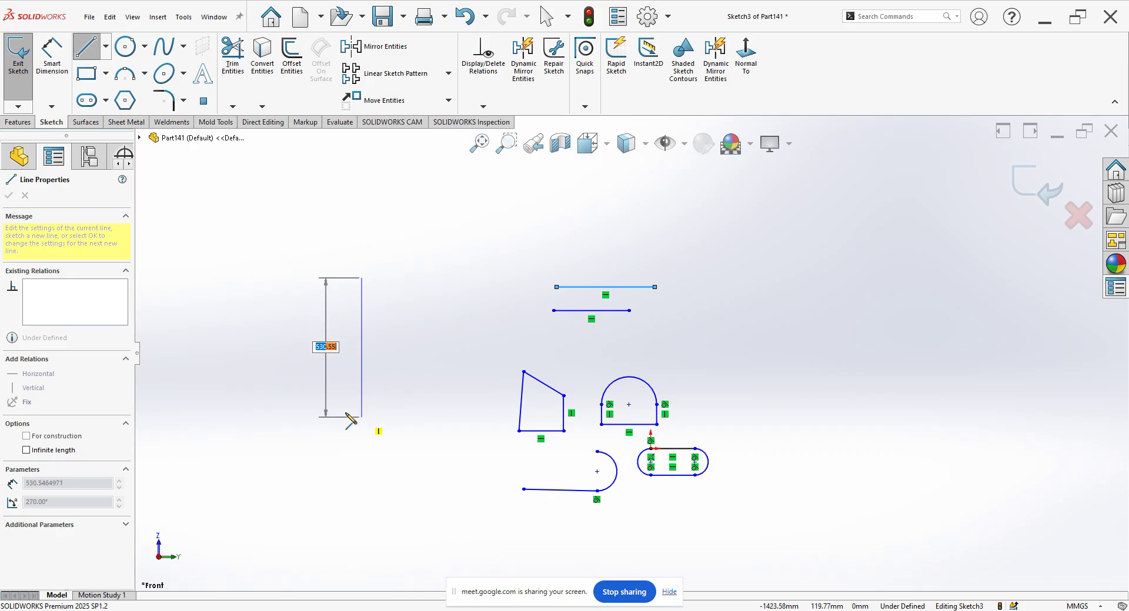
double_click(378, 445)
left_click(439, 273)
double_click(440, 452)
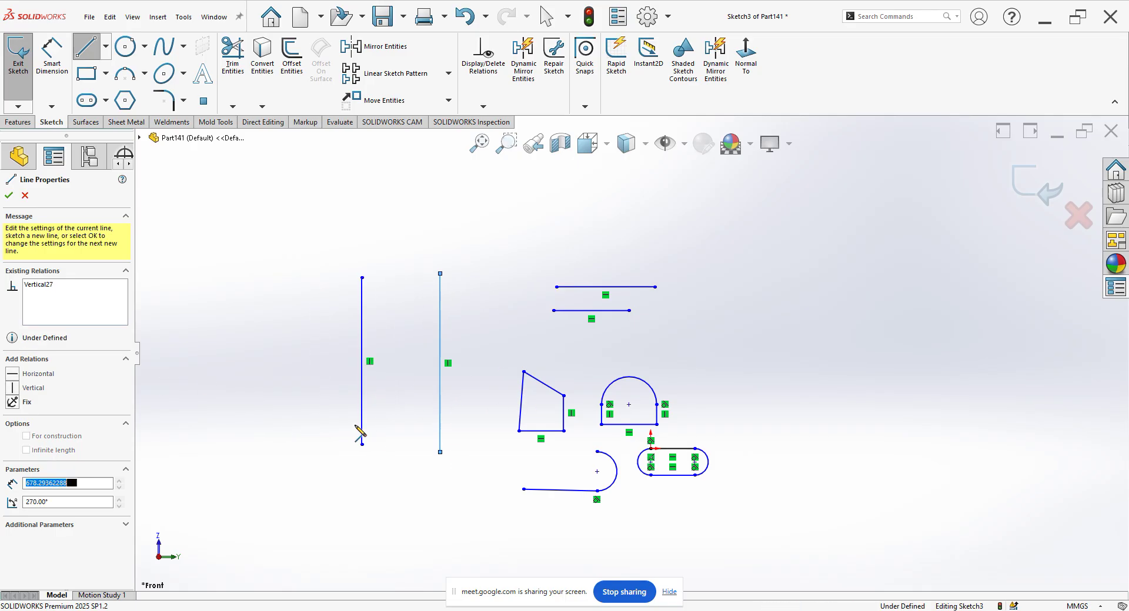
left_click(9, 196)
- Draw a line right of the profiles using the Angle orientation, with a length of 100 mm and an angle of 45°
left_click(26, 296)
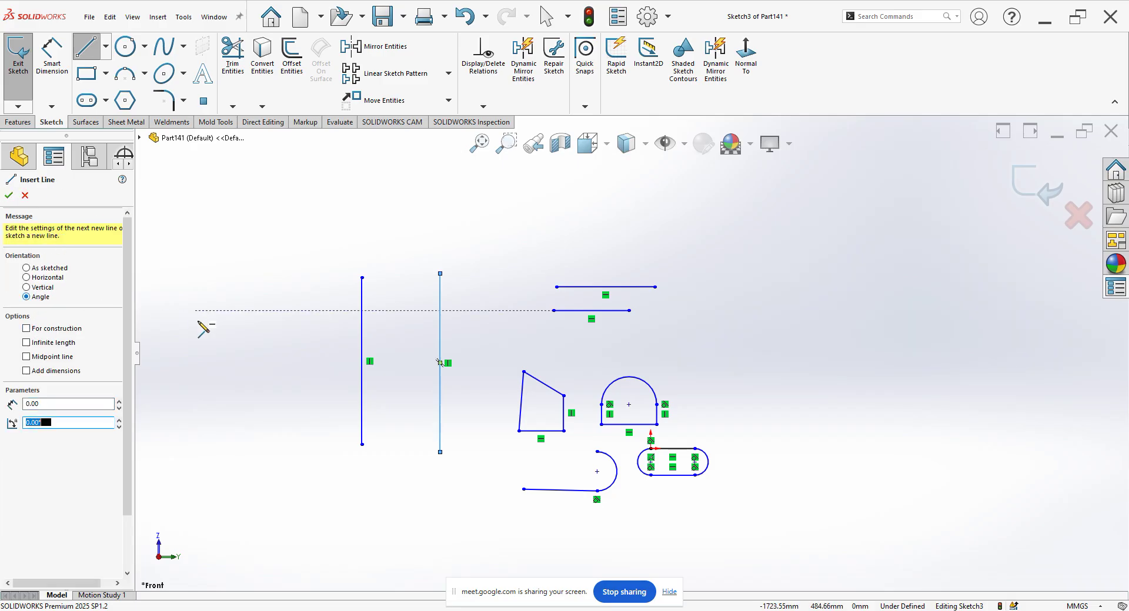
scroll(411, 338, "up", 2)
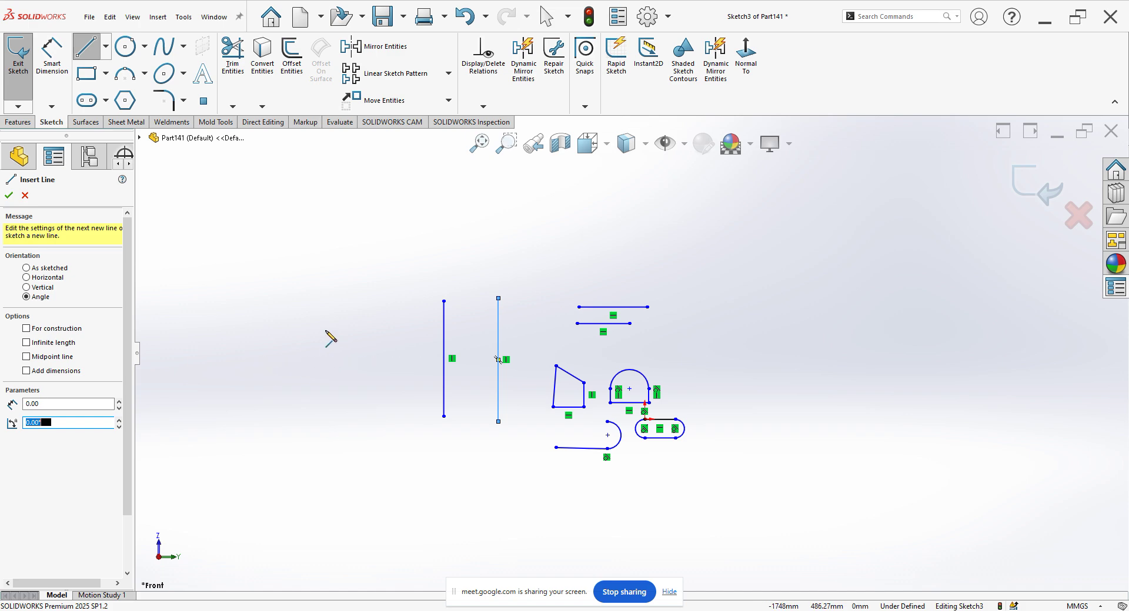
left_click(37, 404)
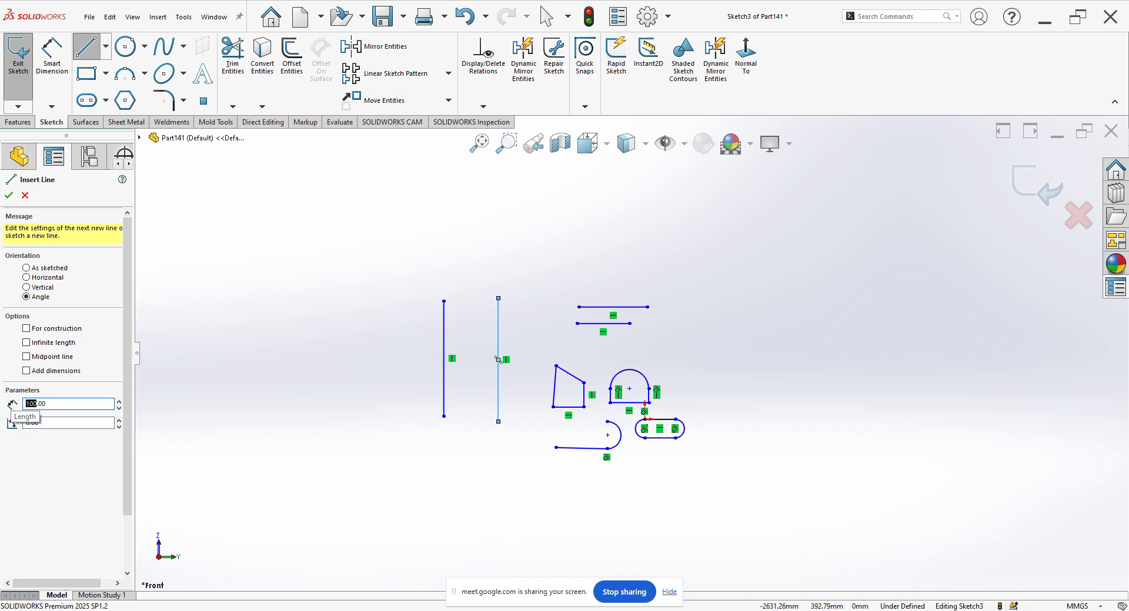
left_click(69, 425)
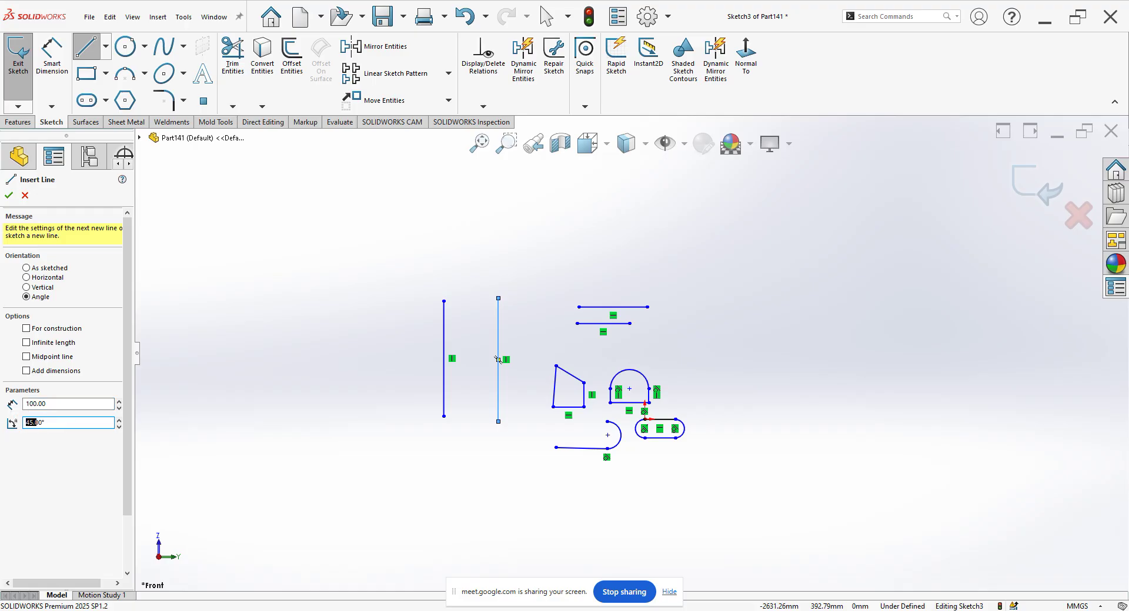
left_click(824, 404)
key("Return")
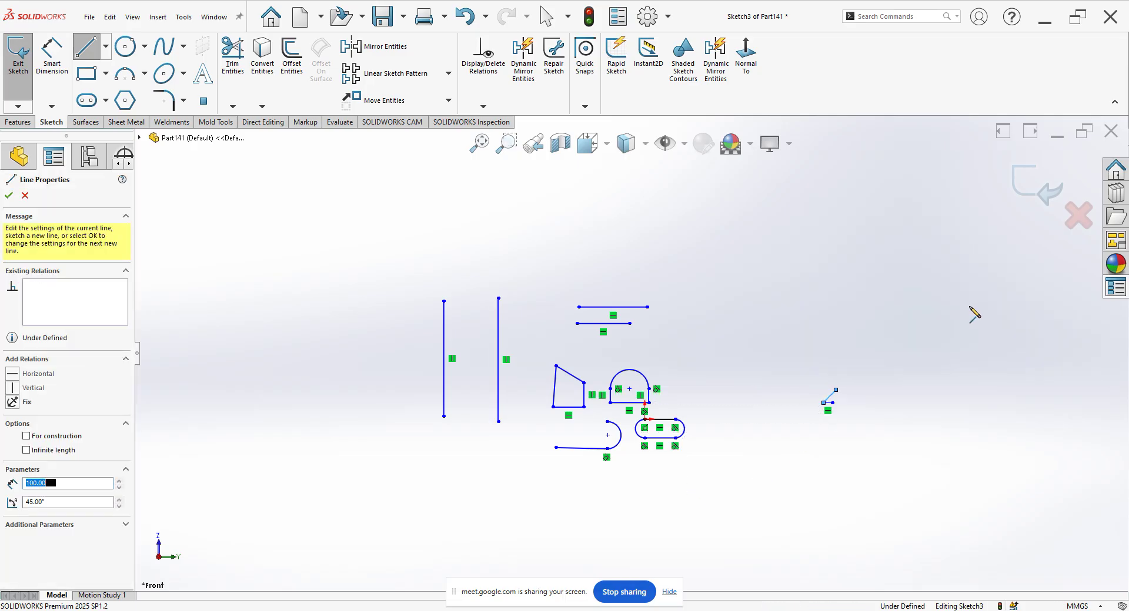
right_click(877, 369)
left_click(883, 369)
- Try to dimension the 45° line by its vertical height with Smart Dimension
scroll(827, 372, "down", 5)
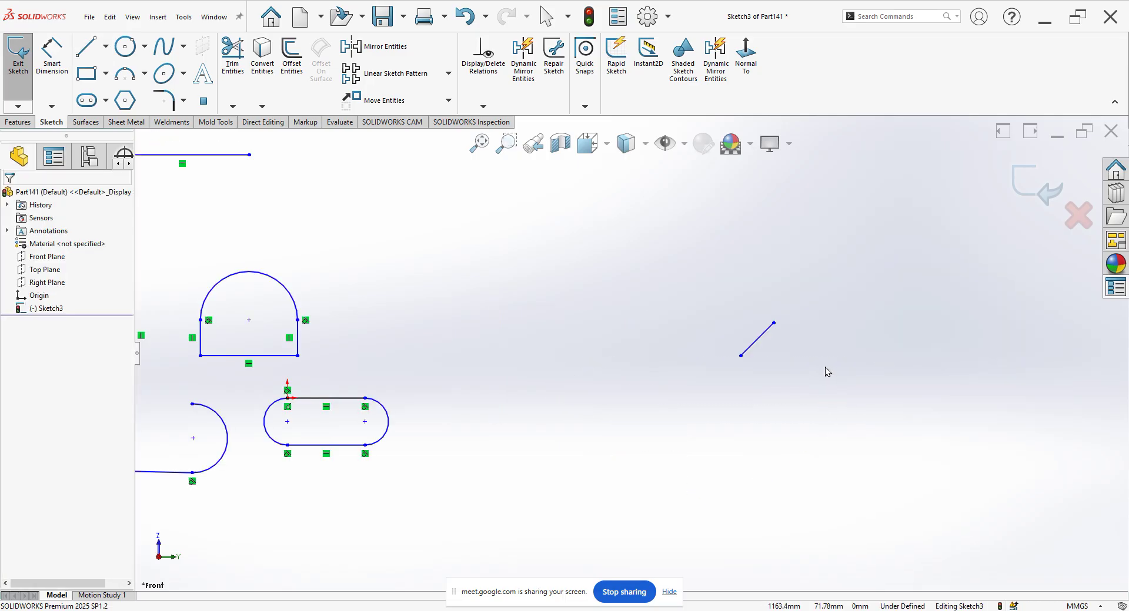
scroll(817, 376, "down", 3)
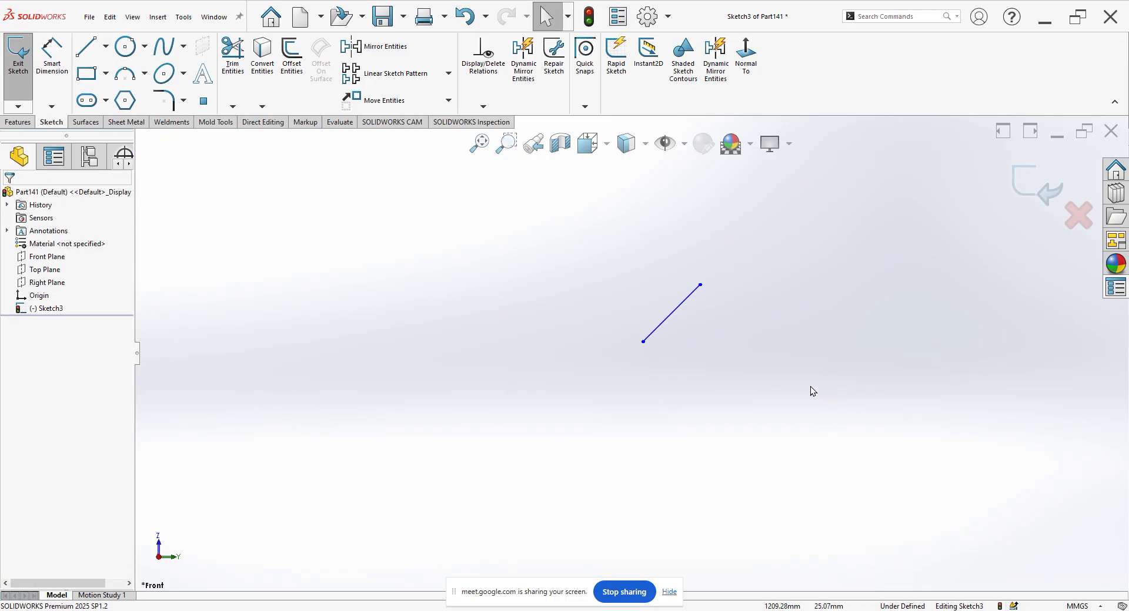
left_click(666, 327)
left_click(52, 52)
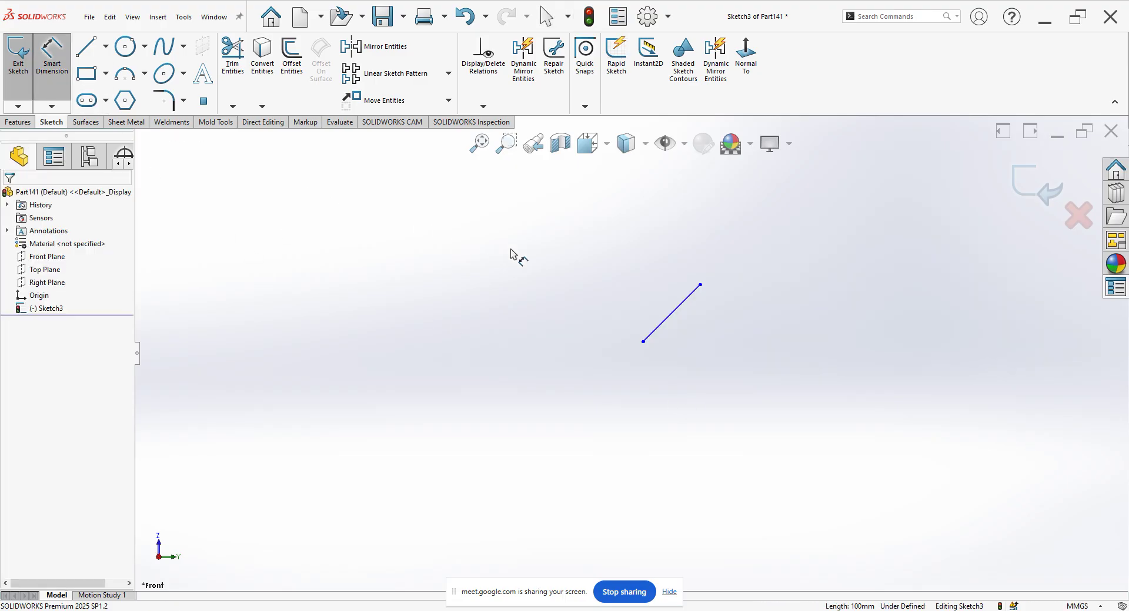
left_click(658, 323)
left_click(626, 293)
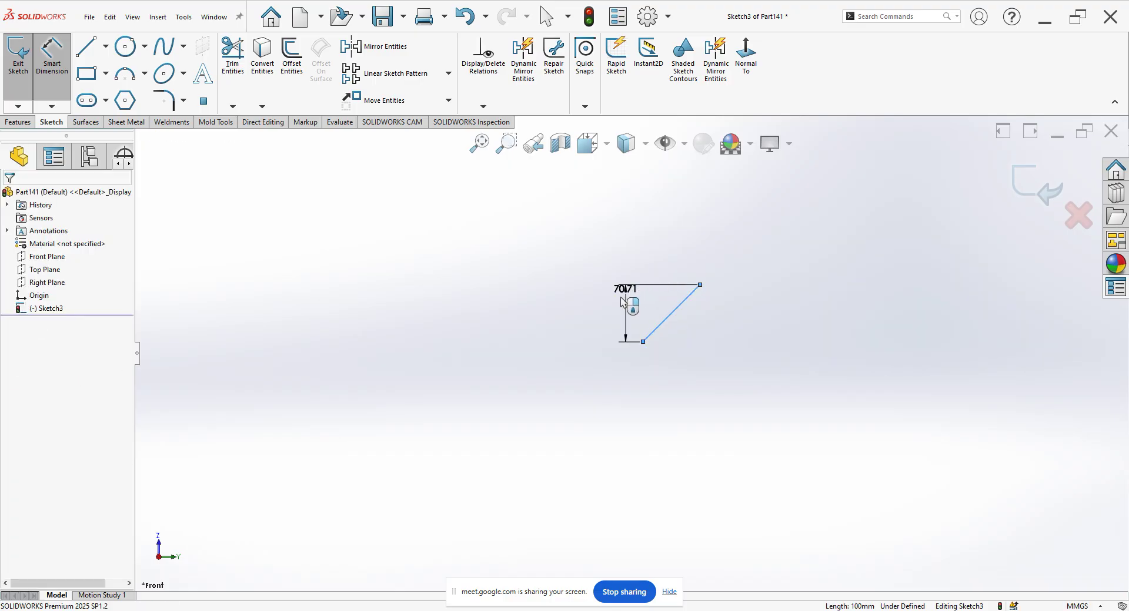
right_click(470, 232)
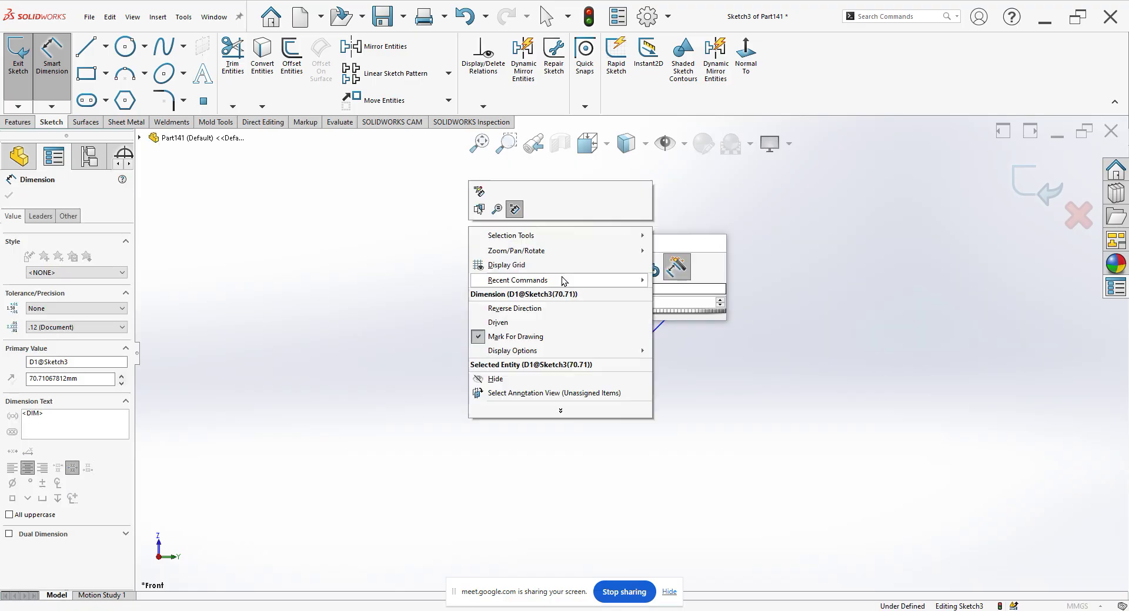
left_click(410, 212)
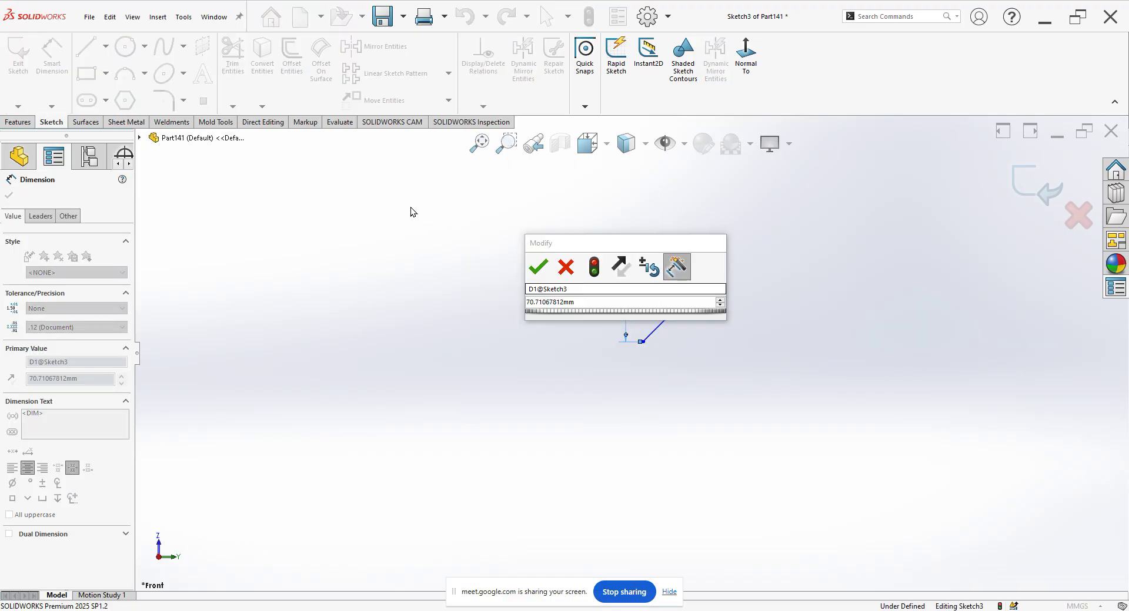
left_click(566, 268)
- Delete the vertical height dimension from the 45° line
right_click(489, 268)
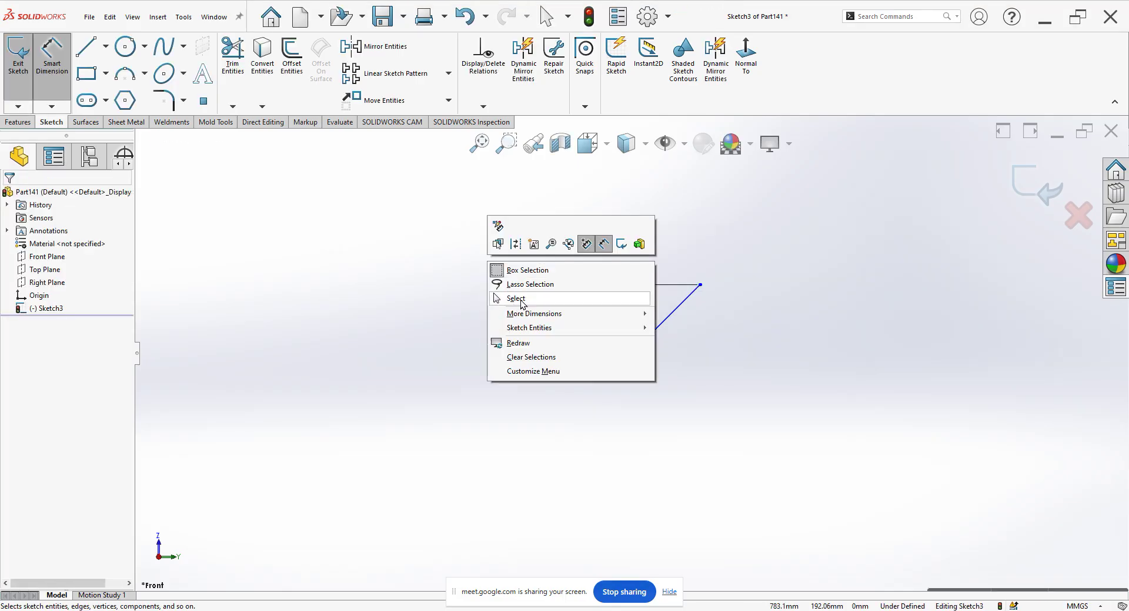
left_click(611, 316)
left_click(625, 290)
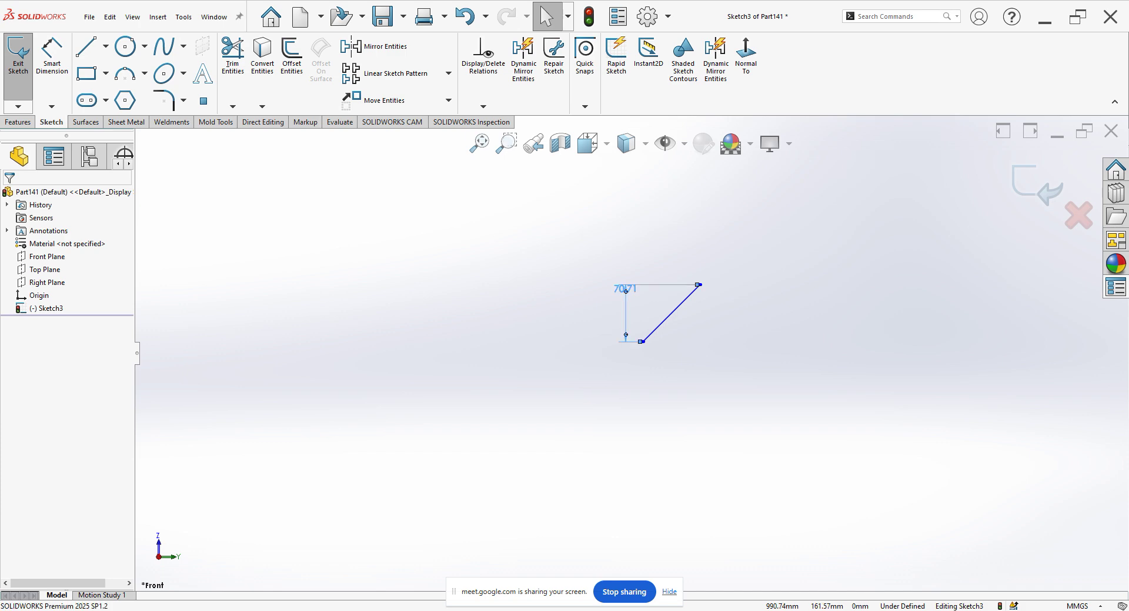
key("Delete")
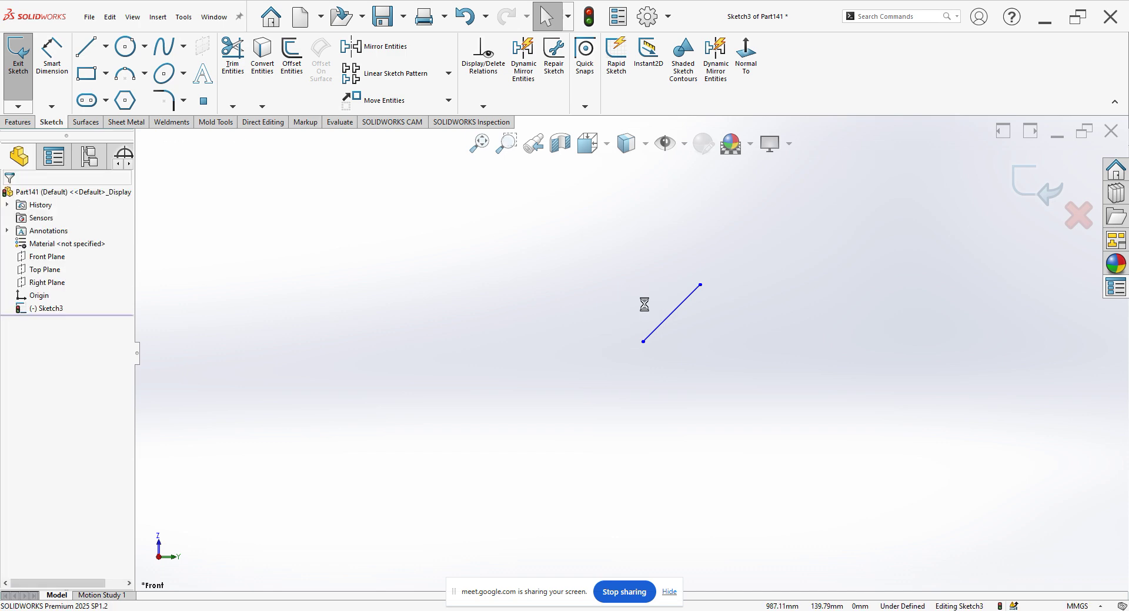
- Add an aligned length dimension of 100 mm to the 45° line with Smart Dimension
left_click(53, 72)
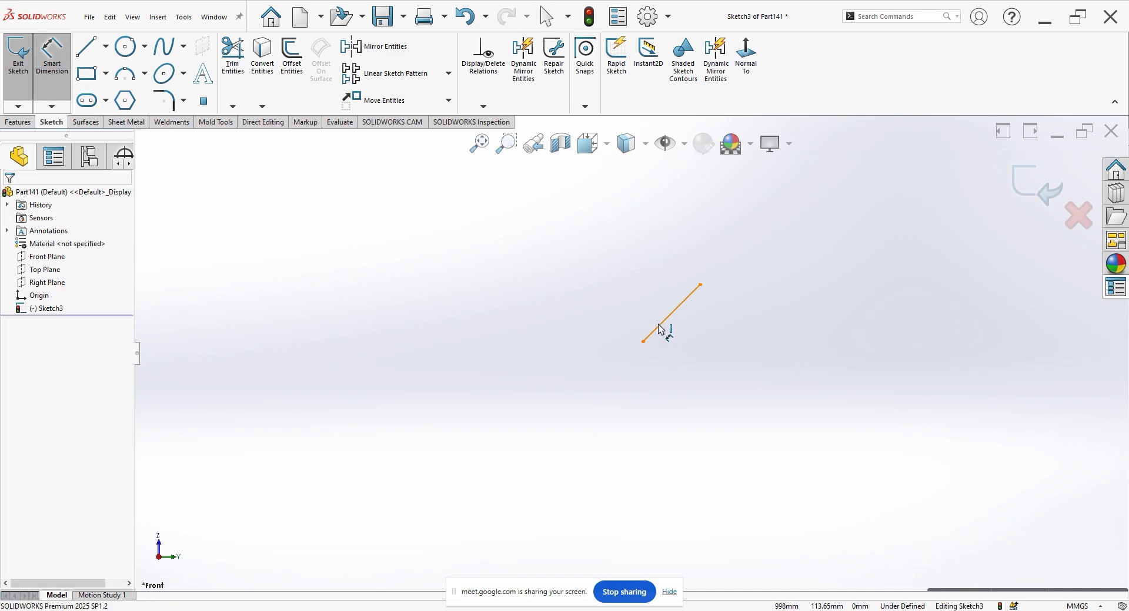
left_click(652, 322)
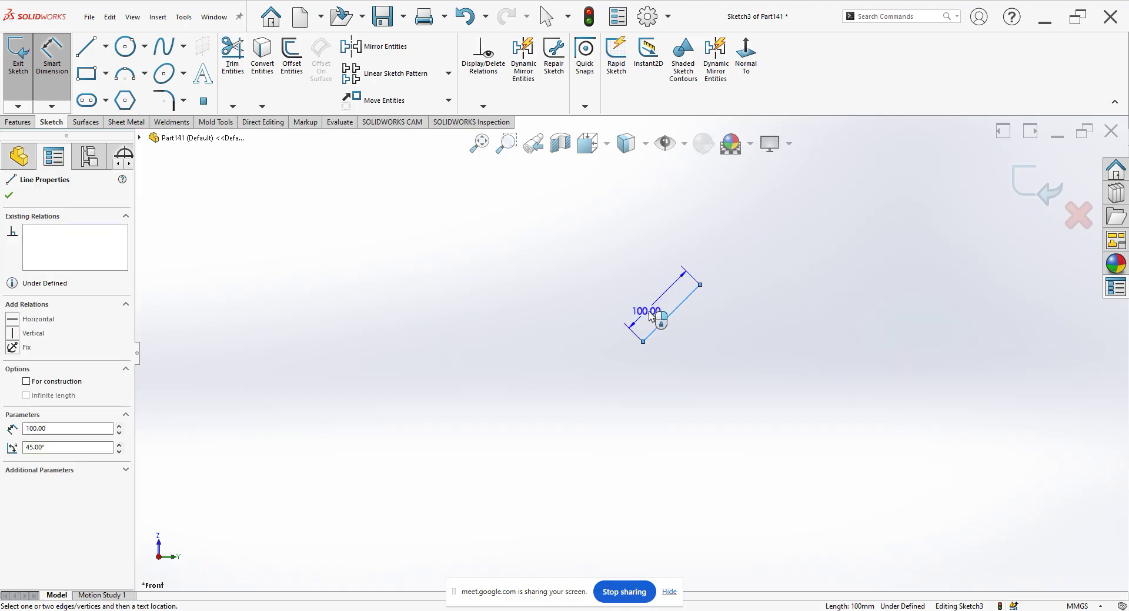
left_click(653, 316)
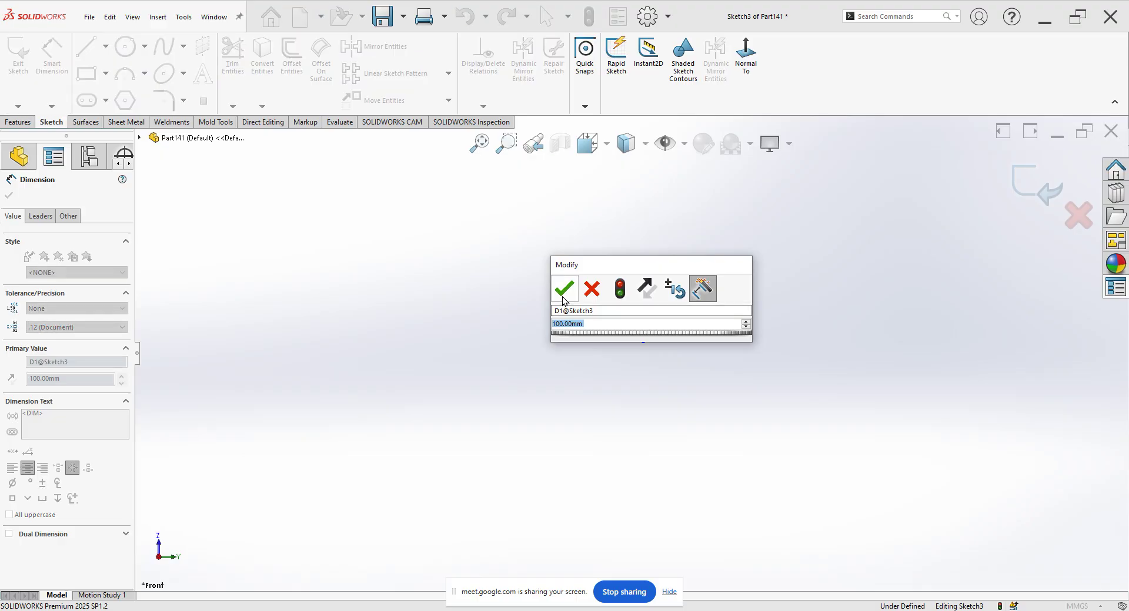
left_click(562, 291)
- Draw a horizontal line to the right from the lower endpoint of the dimensioned 45° line
key("l")
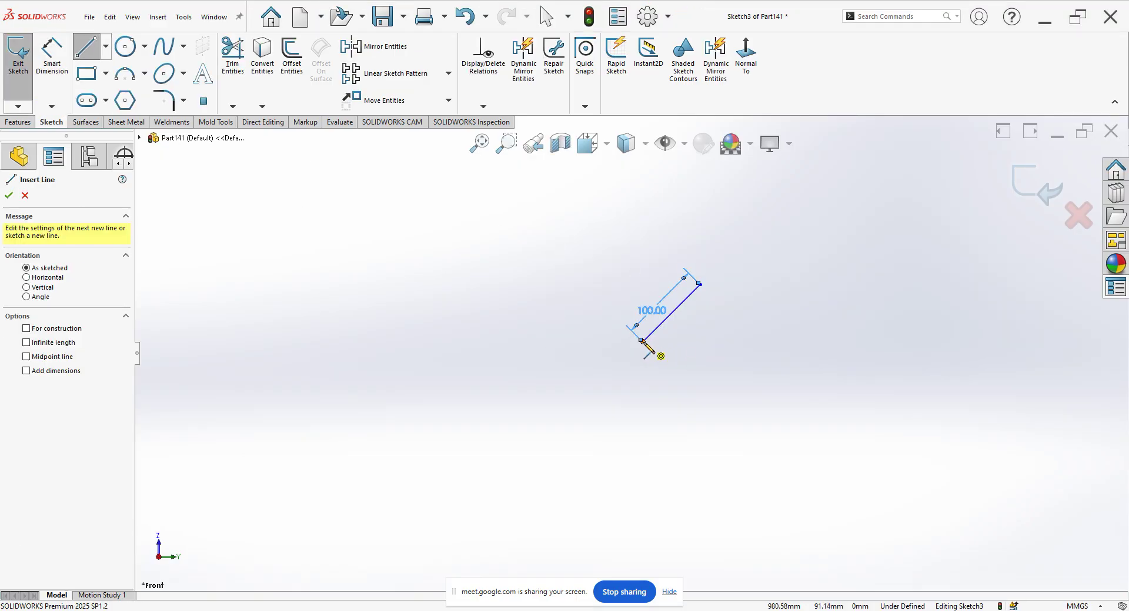
left_click(661, 356)
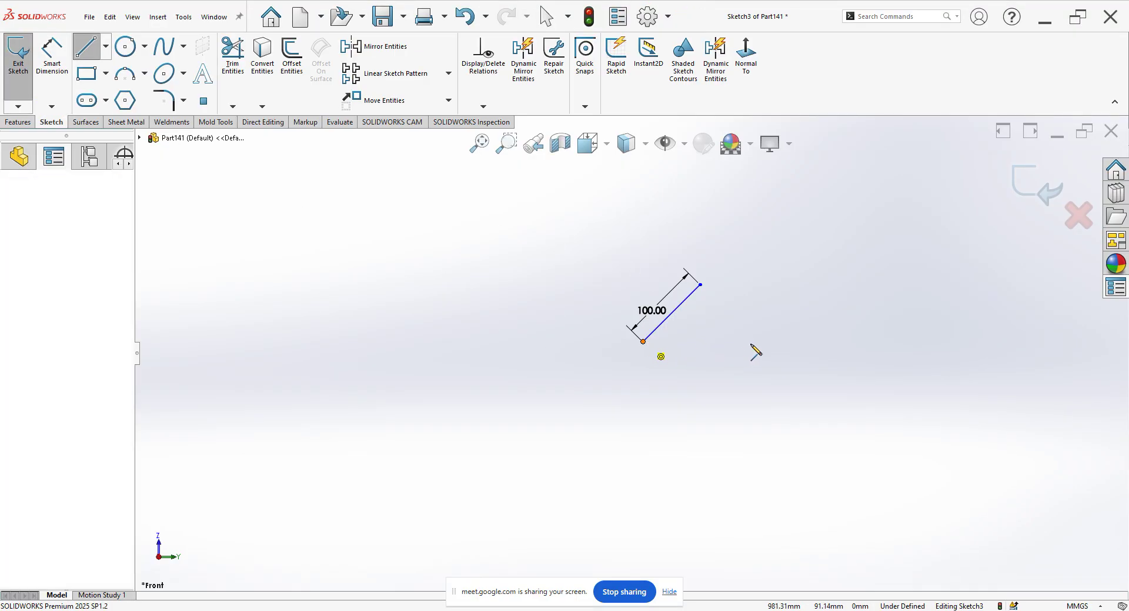
right_click(765, 319)
left_click(770, 318)
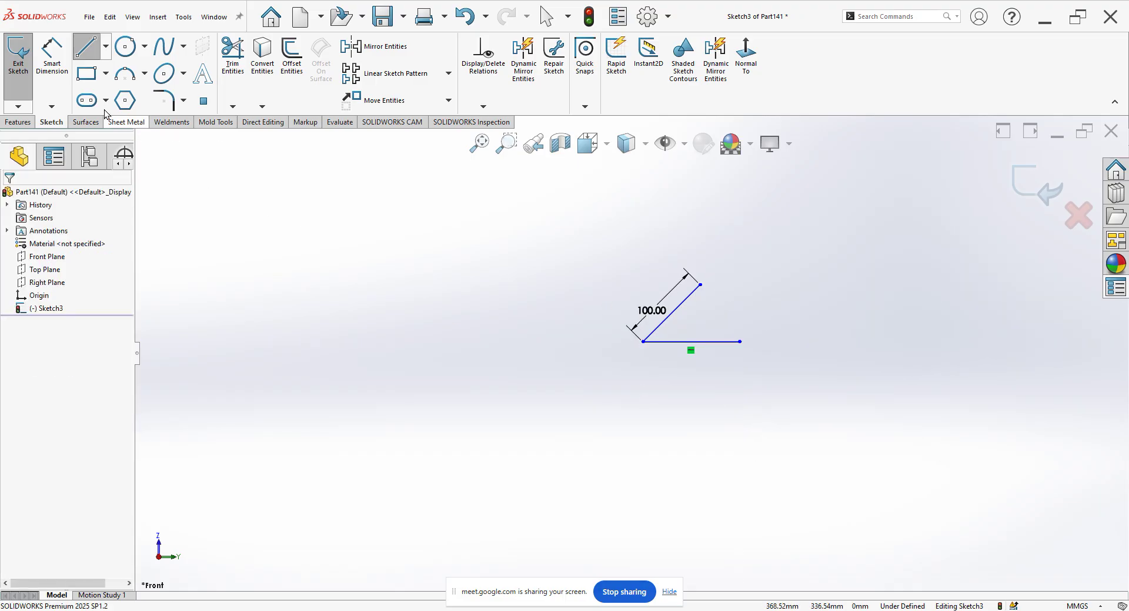
- Place an angular dimension between the inclined line and the horizontal line with Smart Dimension
left_click(51, 56)
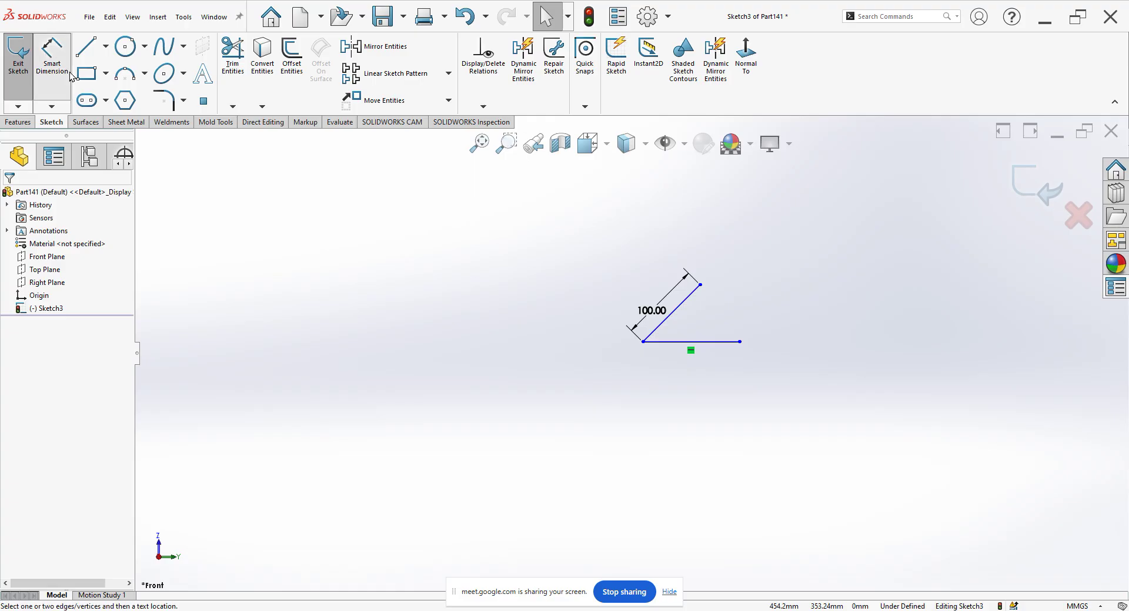
left_click(676, 314)
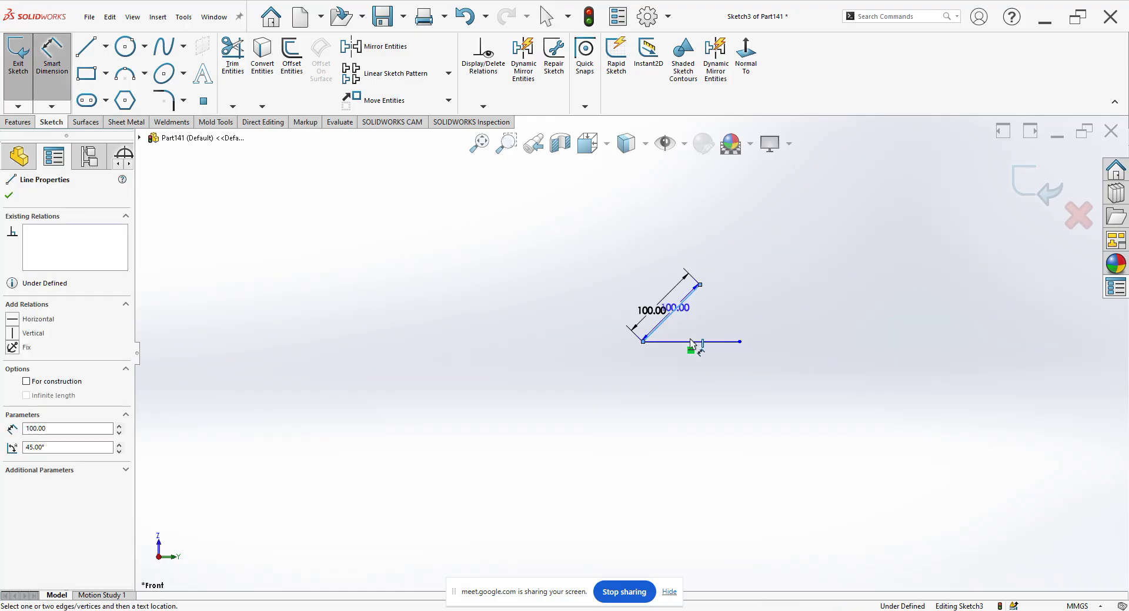
left_click(705, 342)
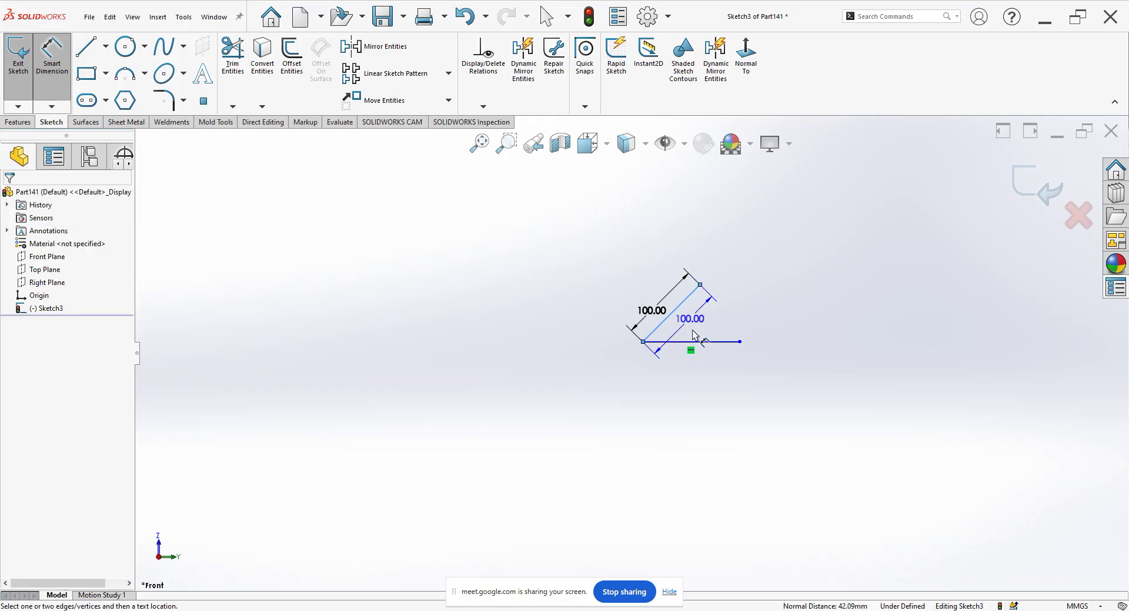
left_click(731, 342)
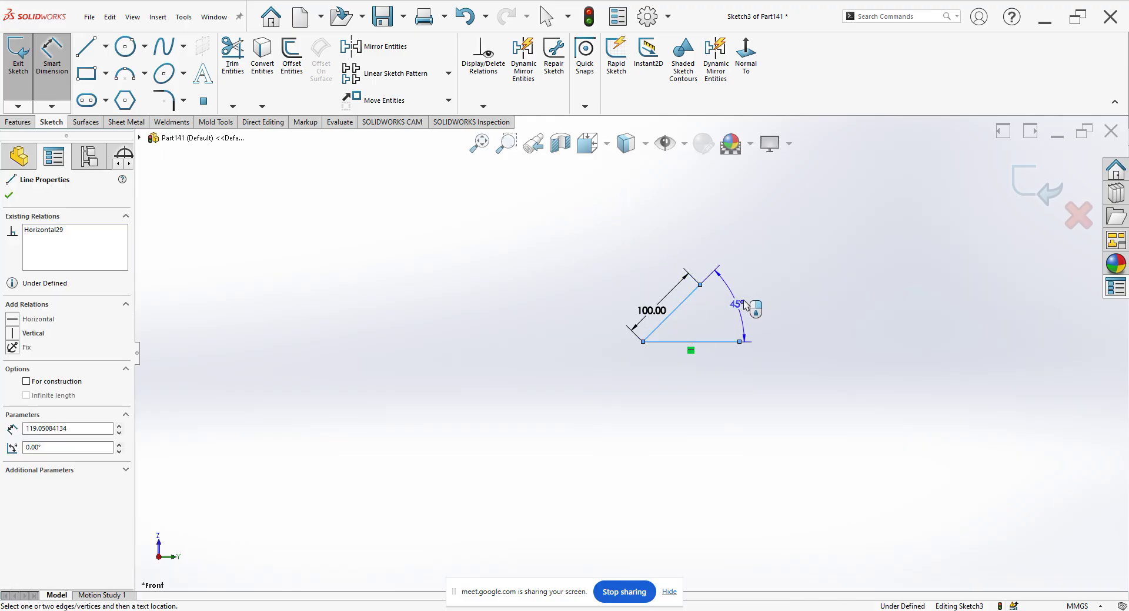
left_click(598, 347)
right_click(390, 344)
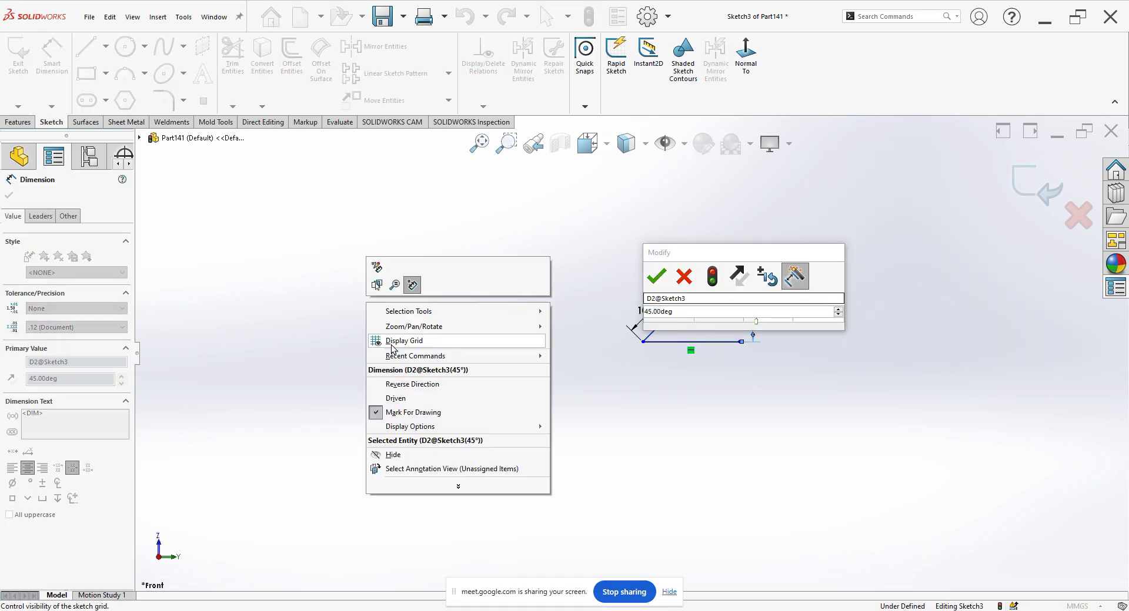
left_click(302, 307)
right_click(329, 343)
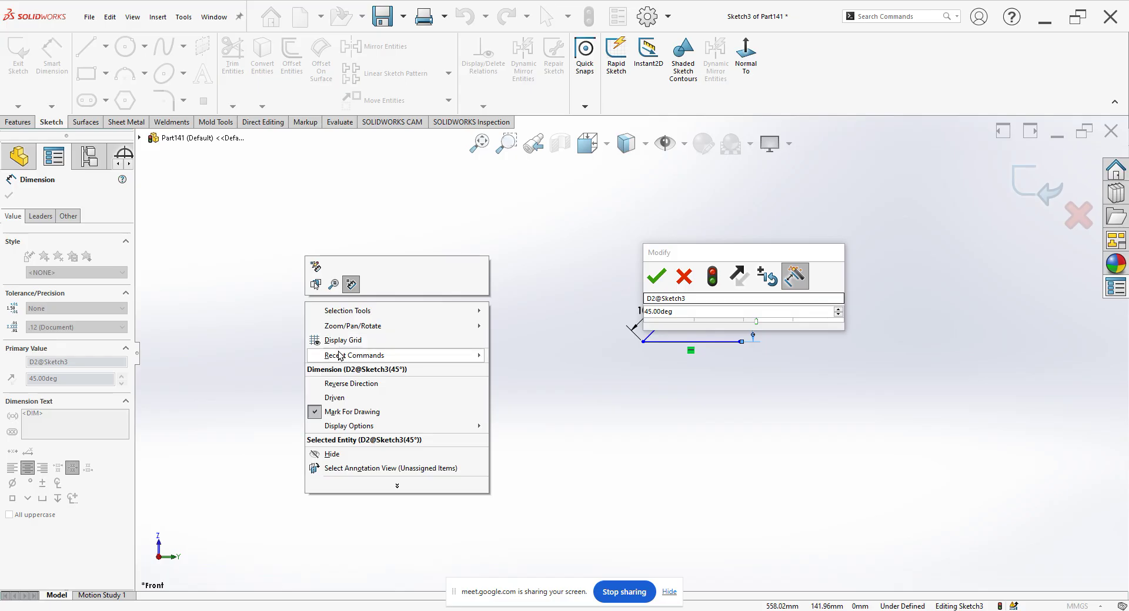
mouse_move(340, 355)
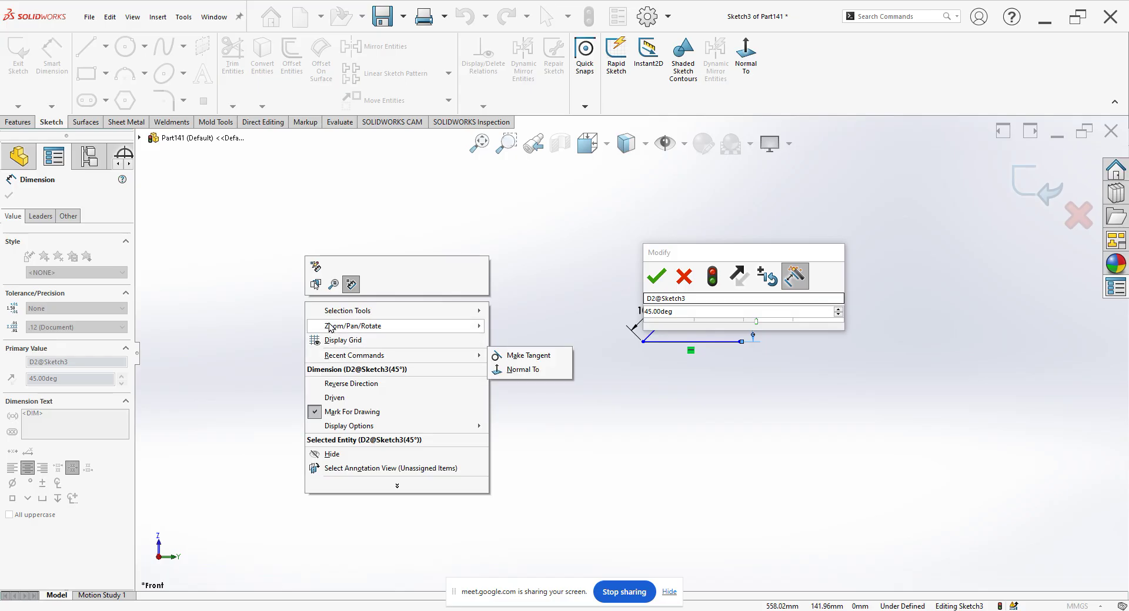
left_click(250, 315)
right_click(254, 320)
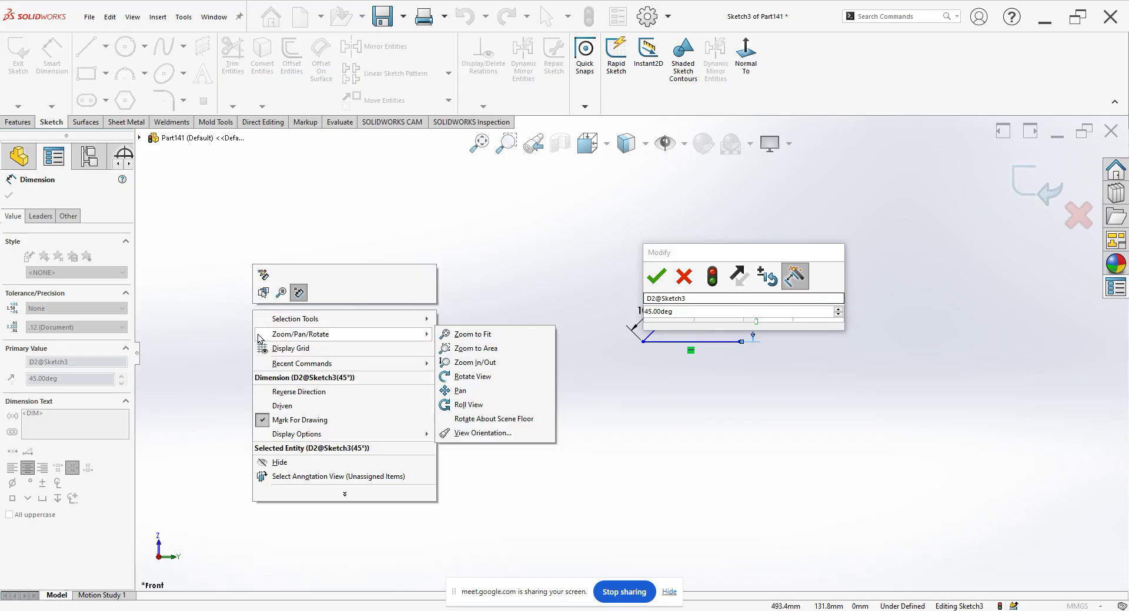
key("Escape")
- Accept 45° as the angle between the two lines and finish dimensioning
left_click(9, 195)
left_click(637, 312)
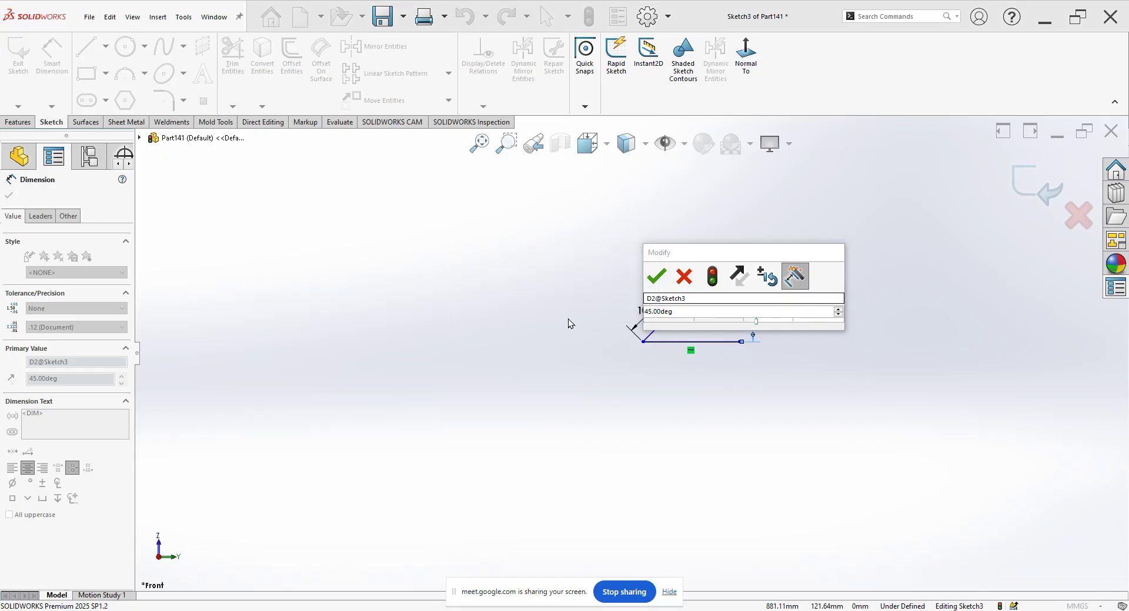
left_click(682, 278)
left_click(9, 195)
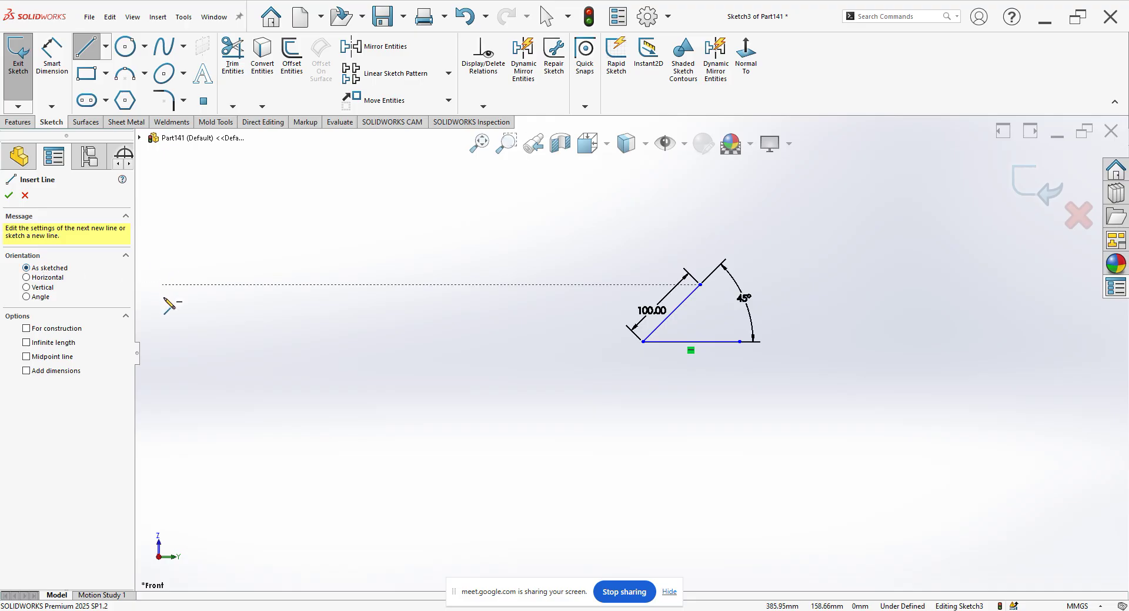
- Sketch a closed arch profile: base about 192 mm, vertical sides about 163 mm, tangent top arc of about 96 mm radius
left_click(394, 432)
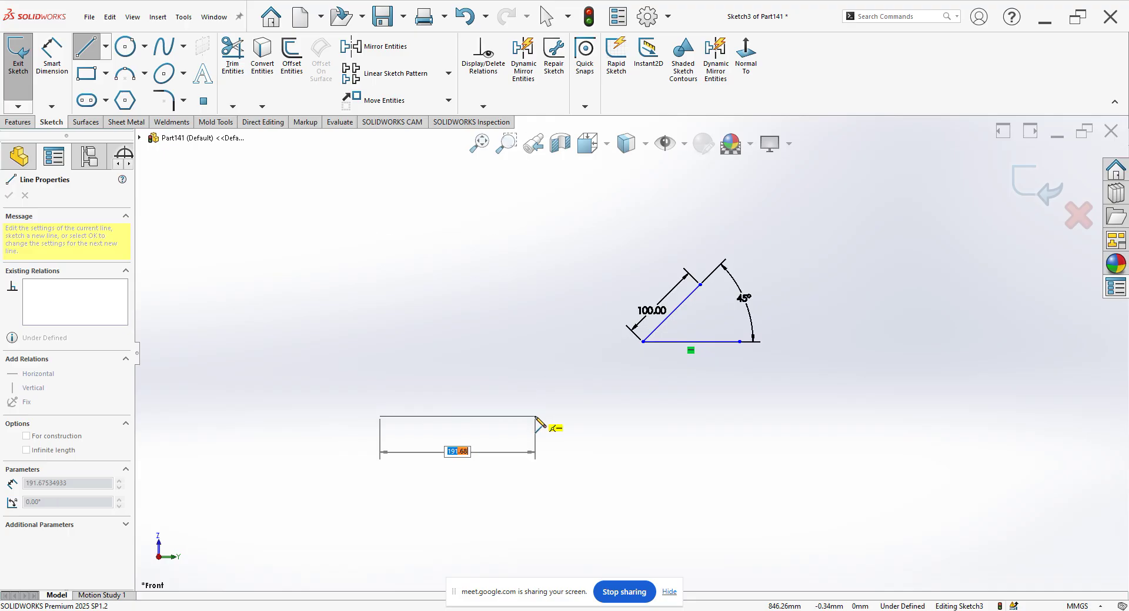
left_click(535, 416)
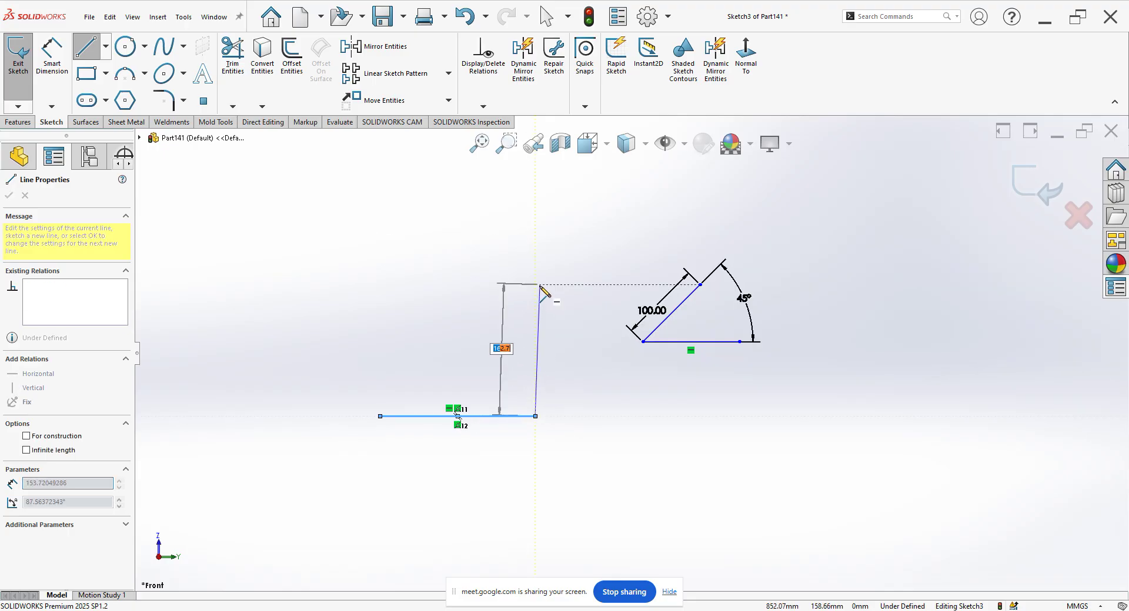
left_click(536, 285)
left_click(536, 286)
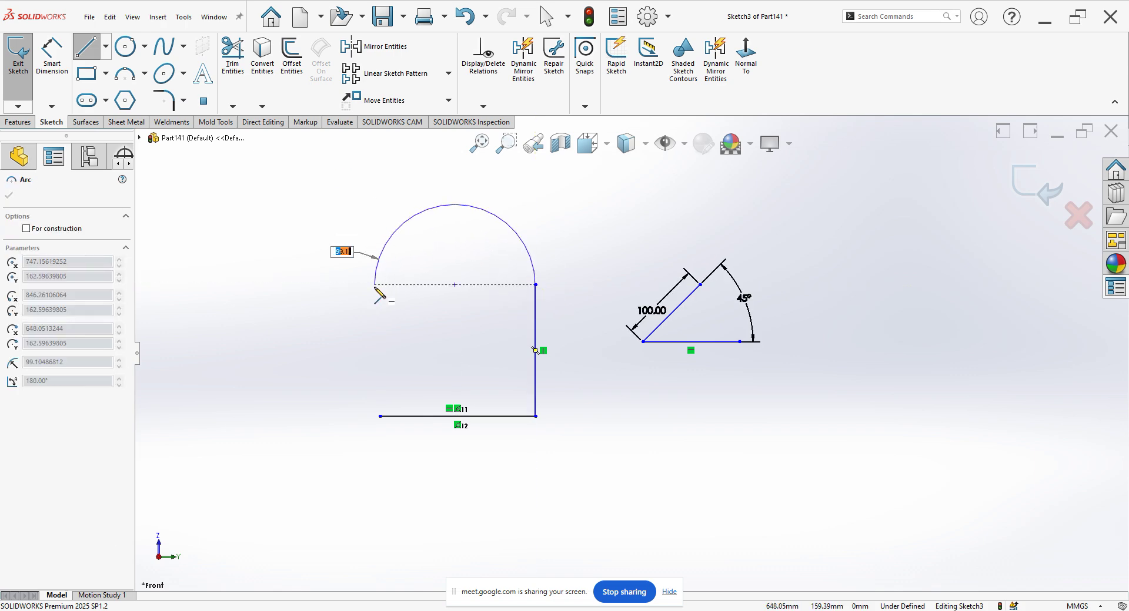
left_click(381, 286)
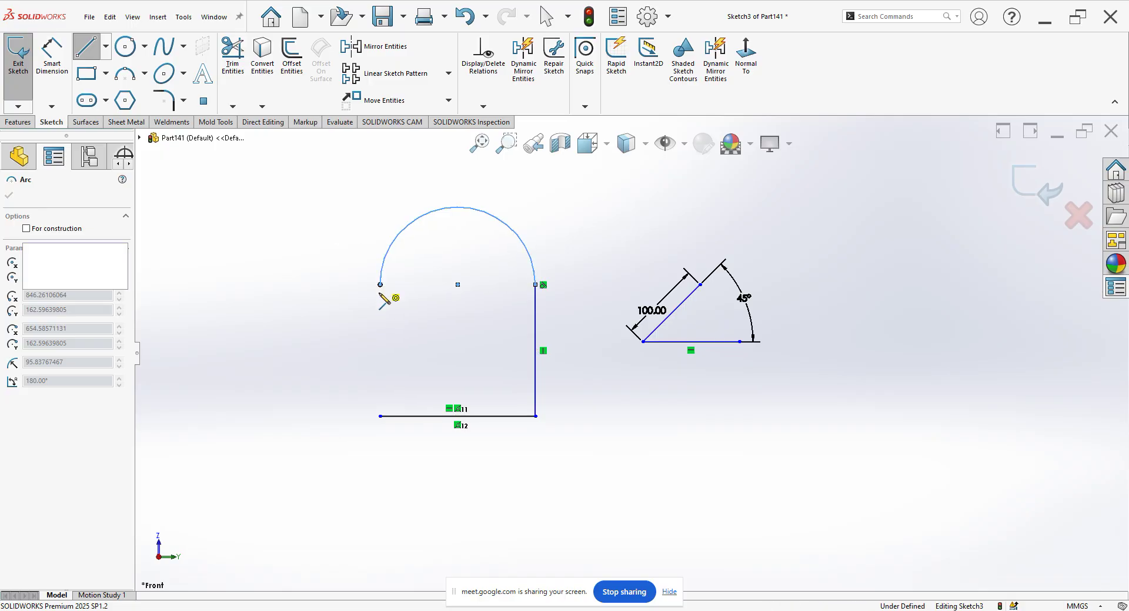
left_click(381, 416)
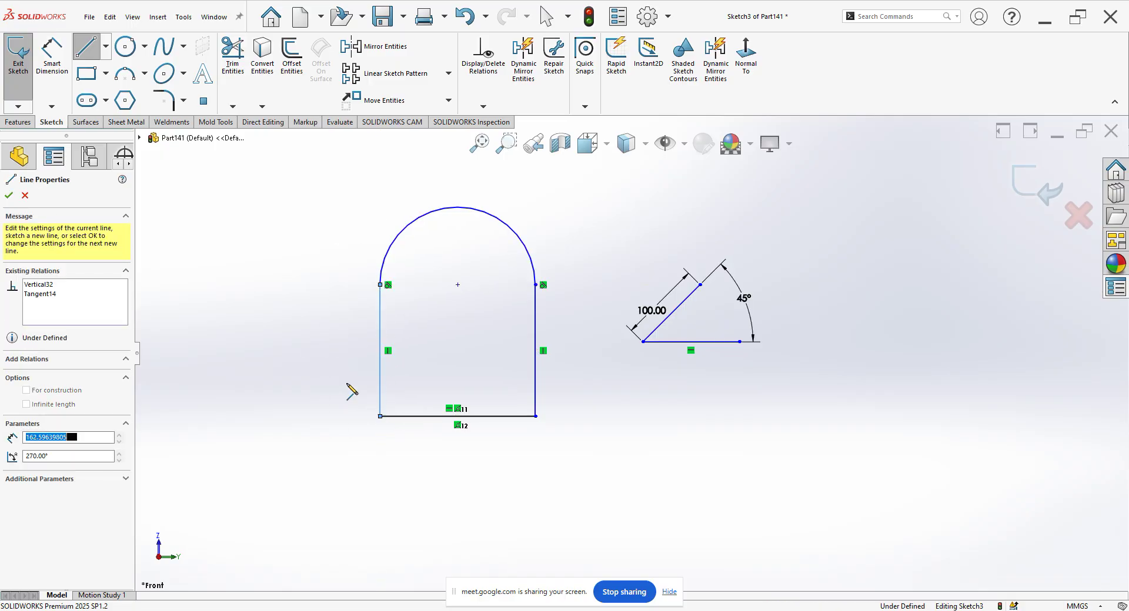
right_click(315, 355)
left_click(334, 358)
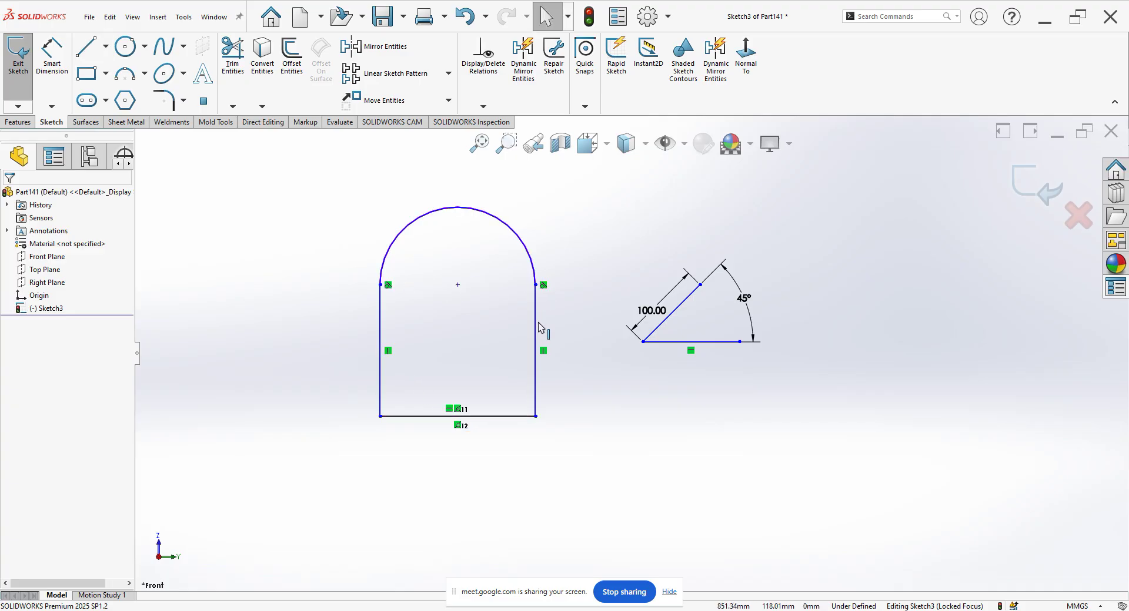
- Check the vertical relation on the arch profile's right line, and switch the display of sketch relations off and on again
left_click(543, 351)
left_click(670, 314)
left_click(543, 351)
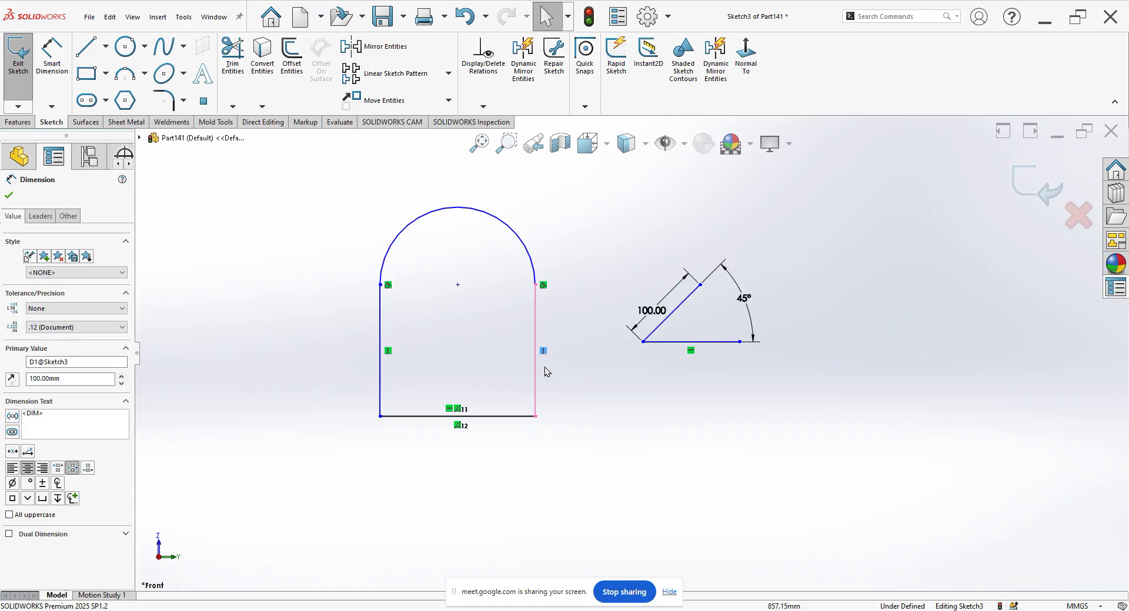
left_click(696, 207)
left_click(684, 144)
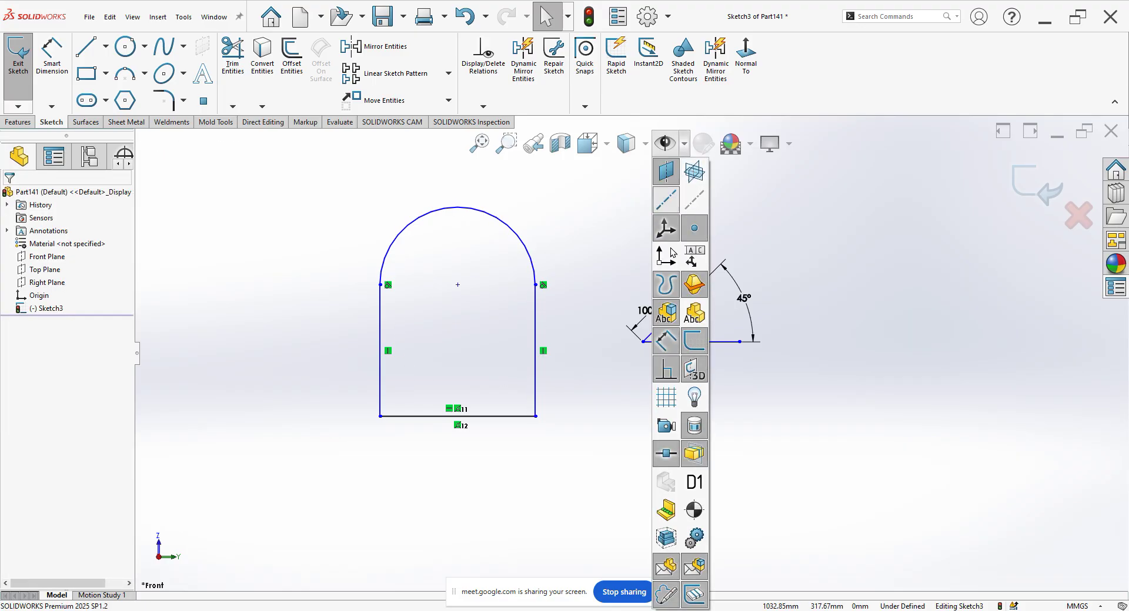
left_click(661, 376)
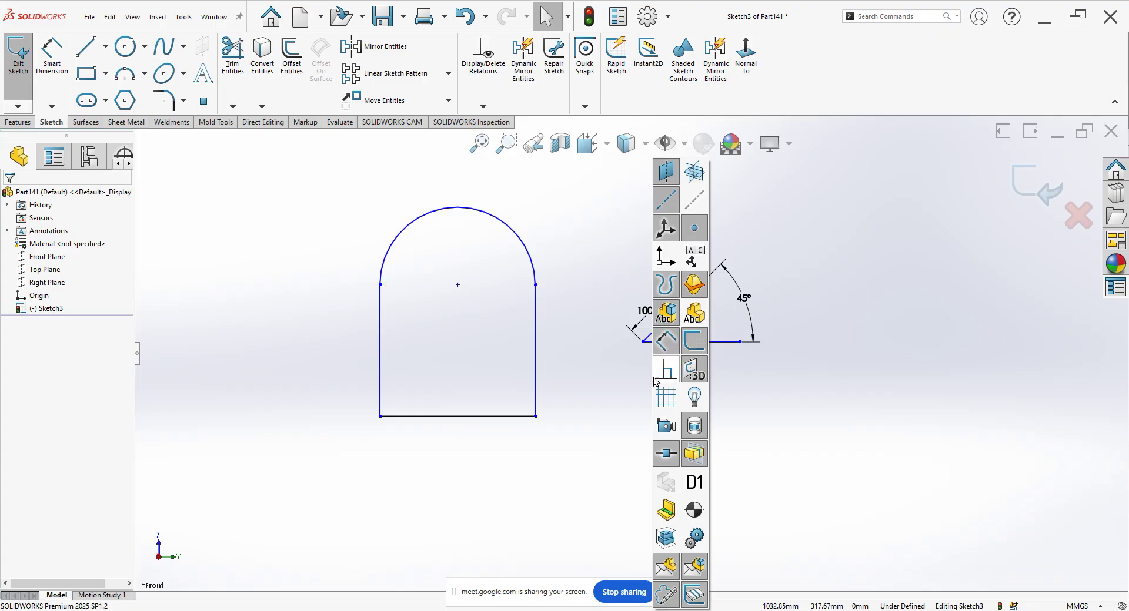
left_click(603, 398)
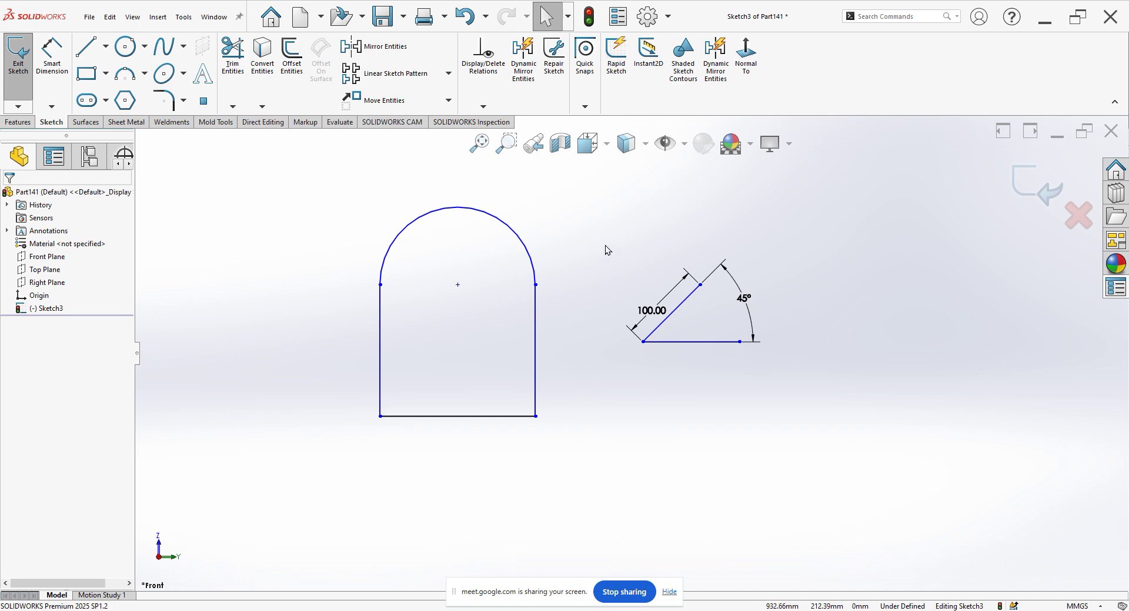
left_click(667, 143)
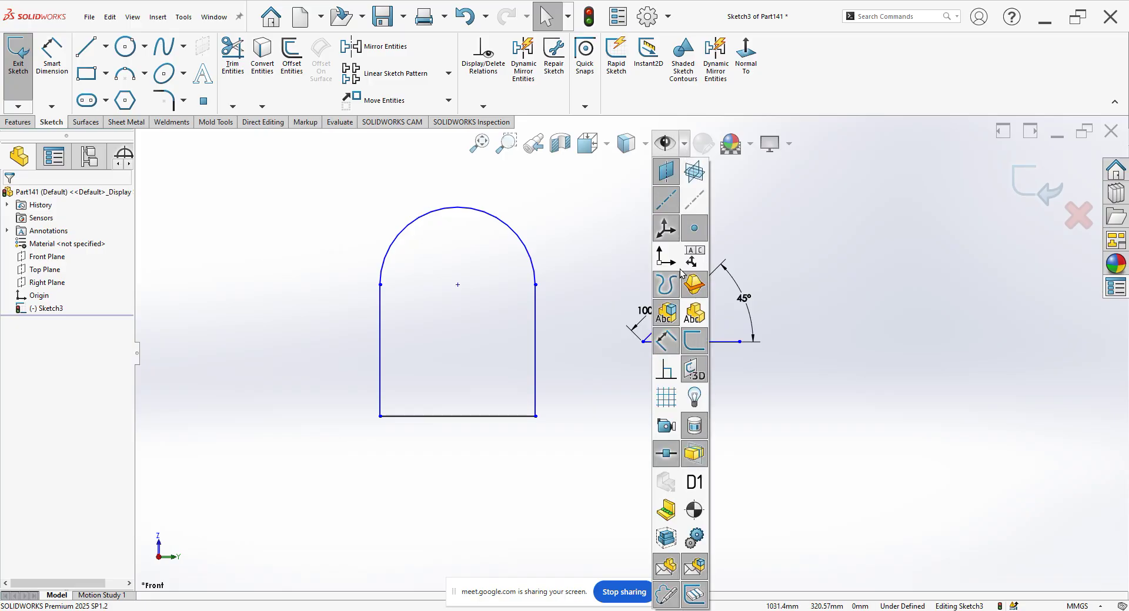
left_click(665, 373)
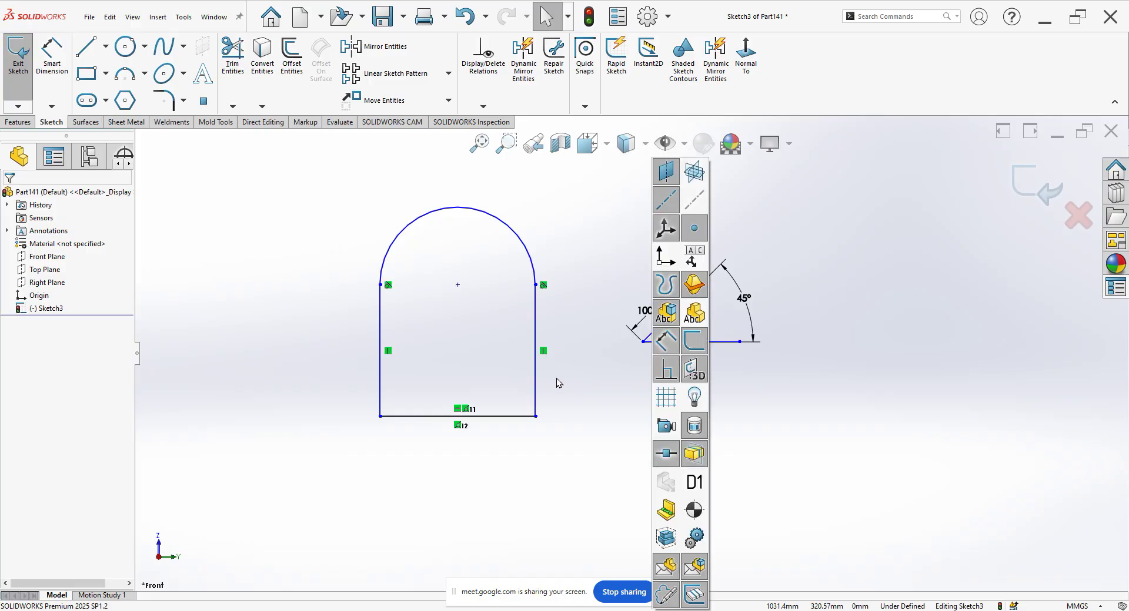
left_click_drag(344, 185, 881, 464)
scroll(668, 372, "down", 3)
scroll(668, 372, "up", 8)
mouse_move(789, 224)
left_mouse_down()
mouse_move(404, 411)
mouse_move(311, 435)
left_mouse_up()
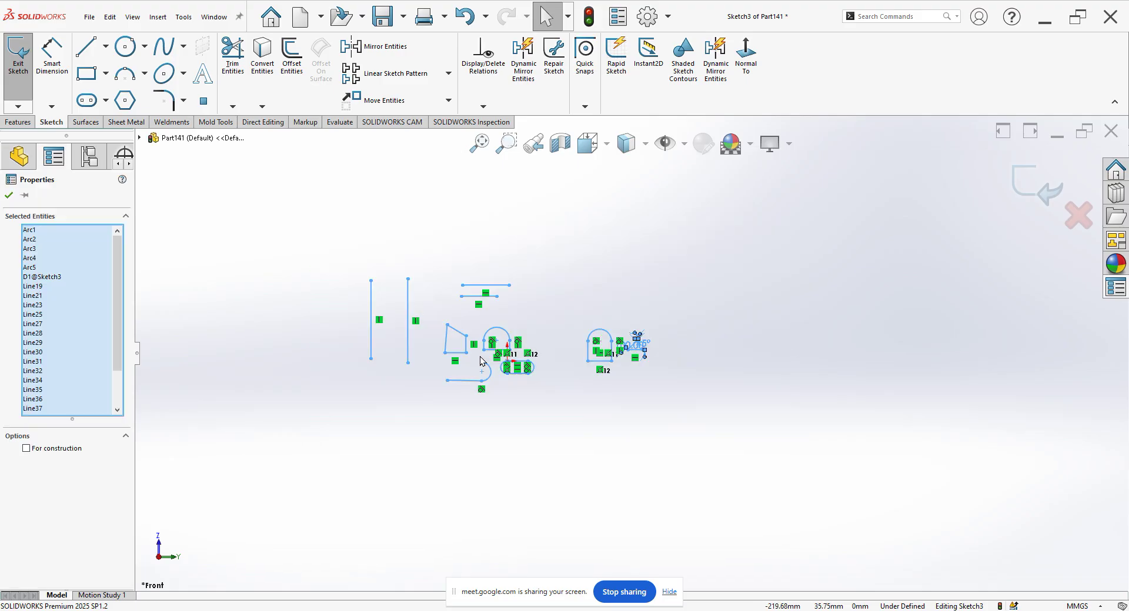
right_click(489, 369)
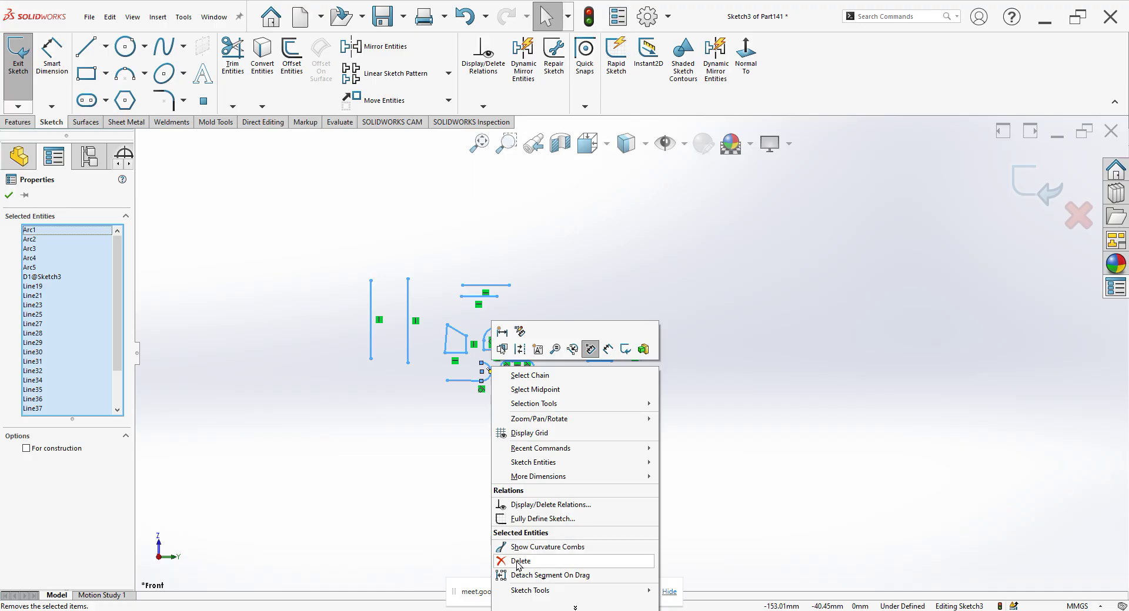
left_click(1010, 363)
- Highlight the tangent relation where the arch's arc meets its right line, and hide the sketch relation symbols
scroll(641, 368, "down", 6)
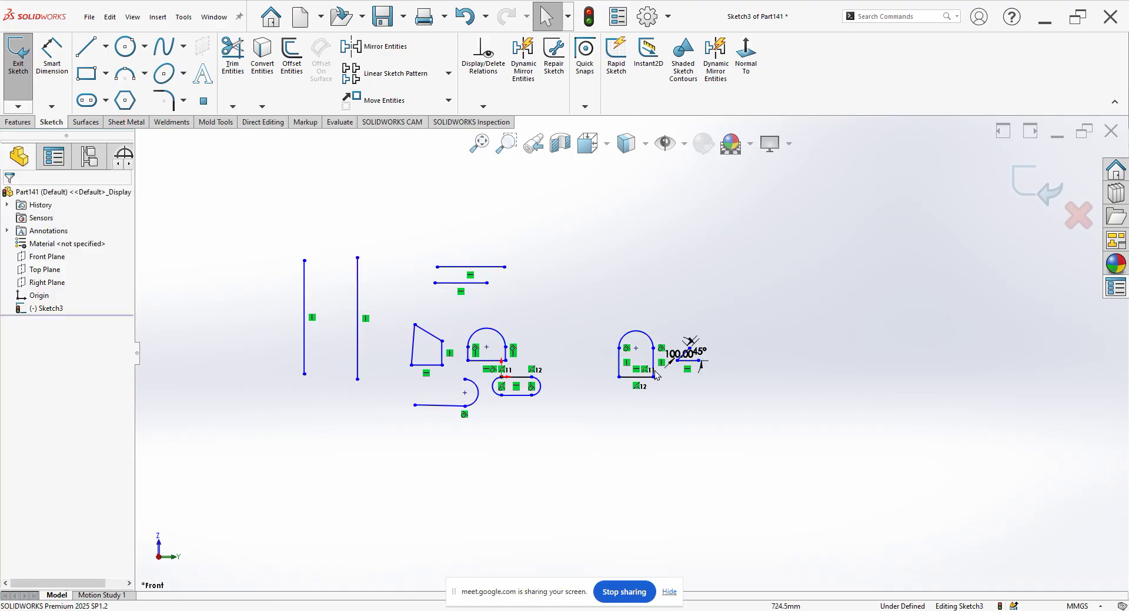
scroll(676, 322, "down", 2)
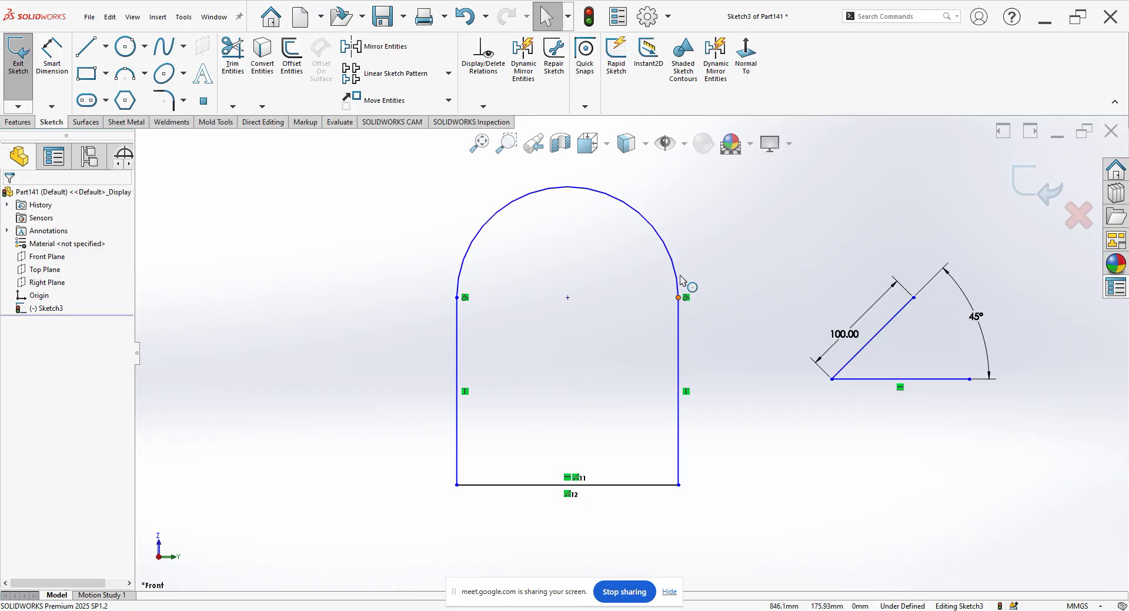
scroll(681, 279, "down", 6)
left_click(633, 392)
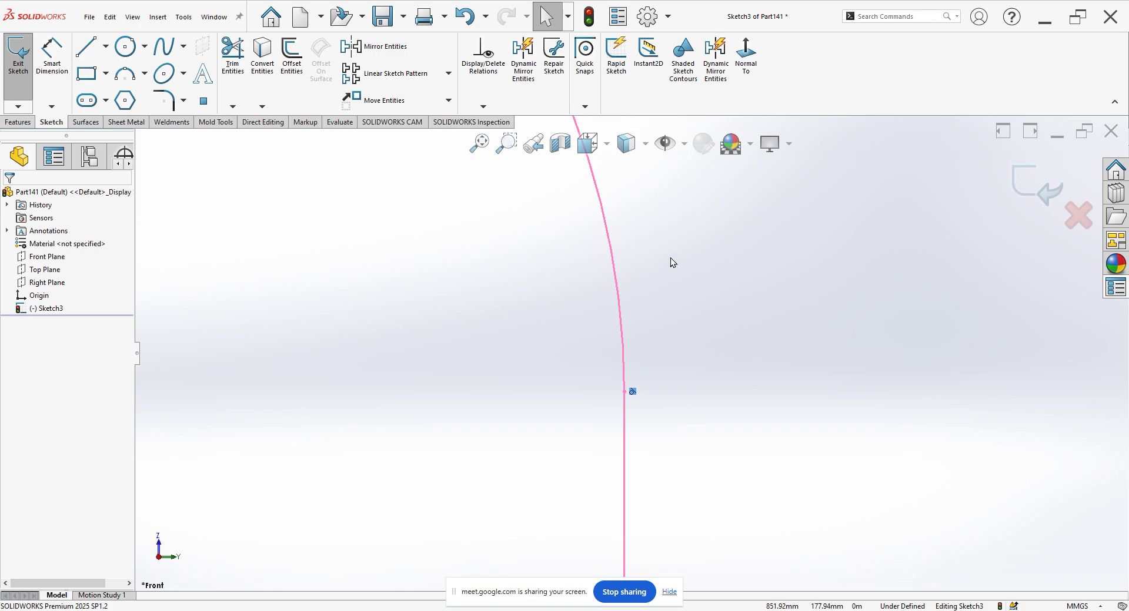
left_click(684, 144)
left_click(668, 375)
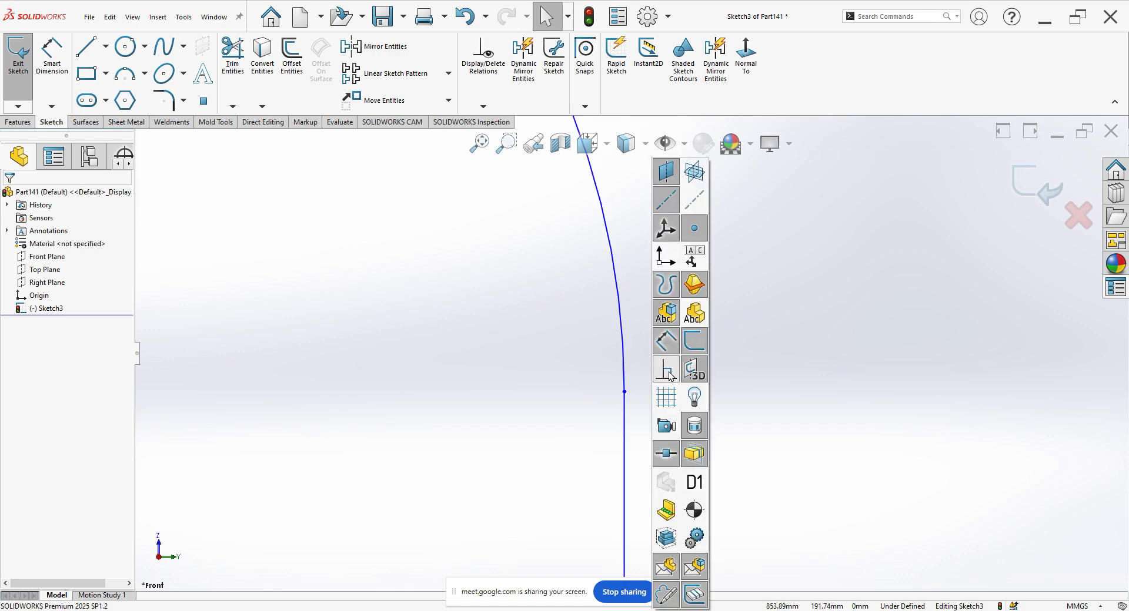
left_click(608, 409)
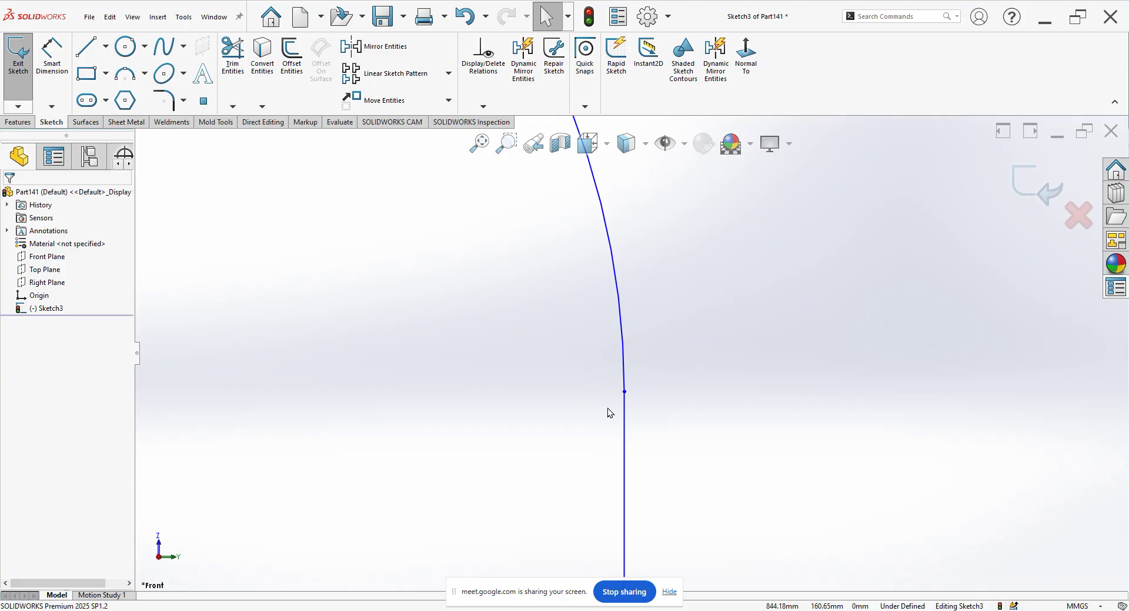
- Select the arch profile's right vertical line to show its relations, and delete its tangent relation with the arc
scroll(611, 406, "up", 5)
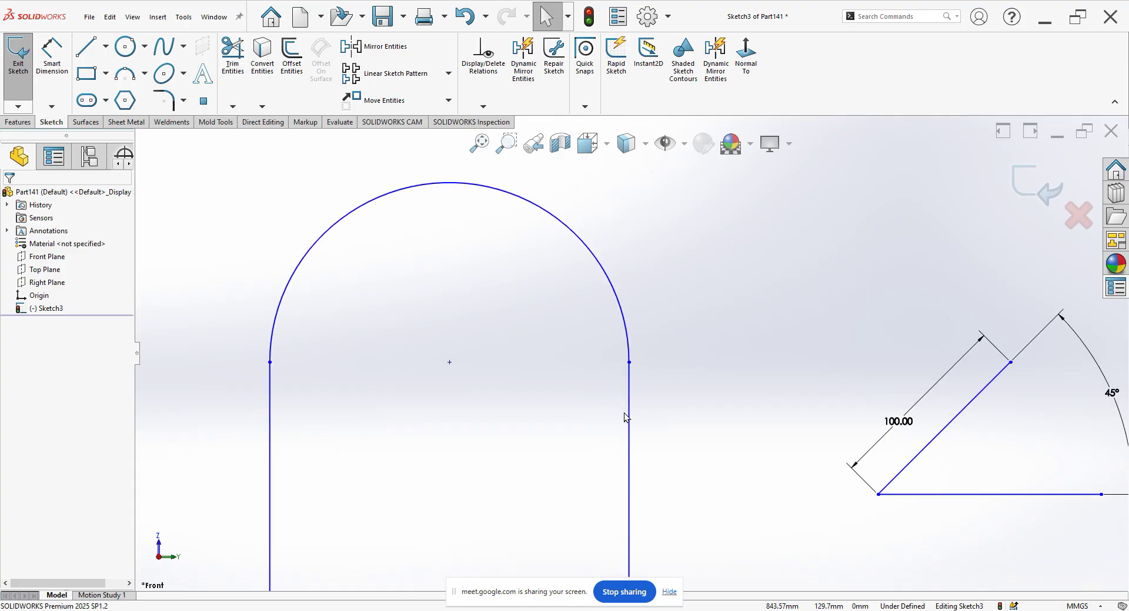
left_click(632, 432)
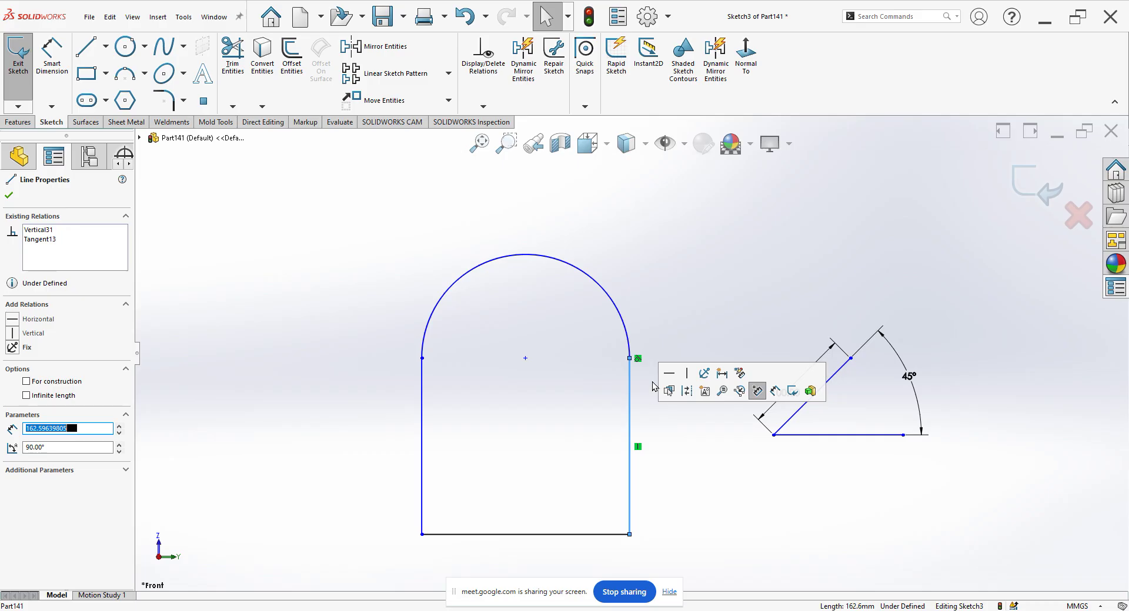
left_click(642, 433)
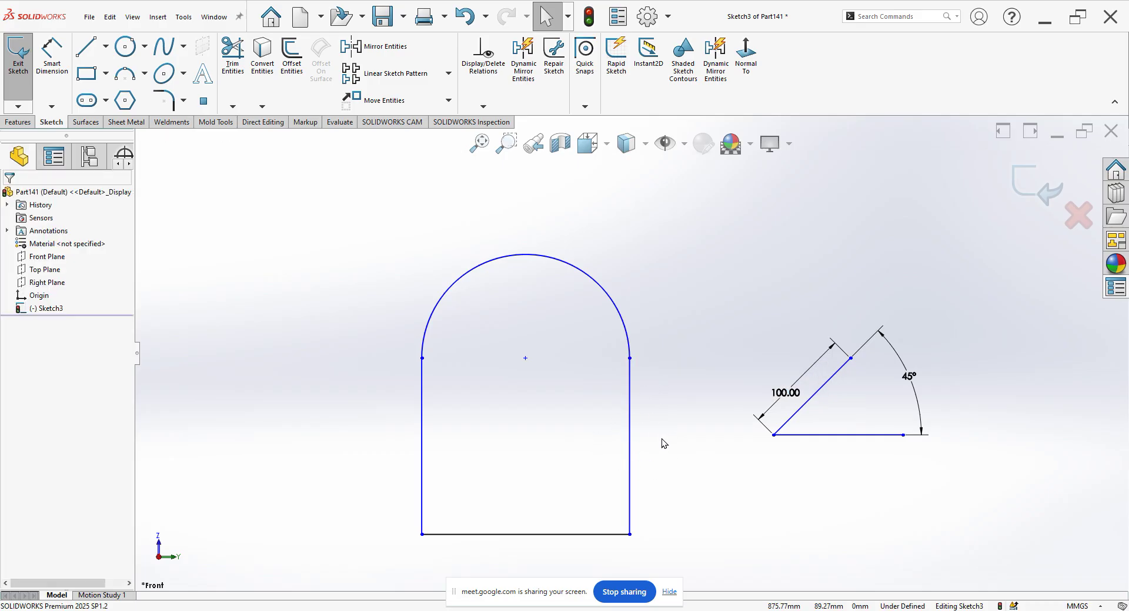
left_click(630, 423)
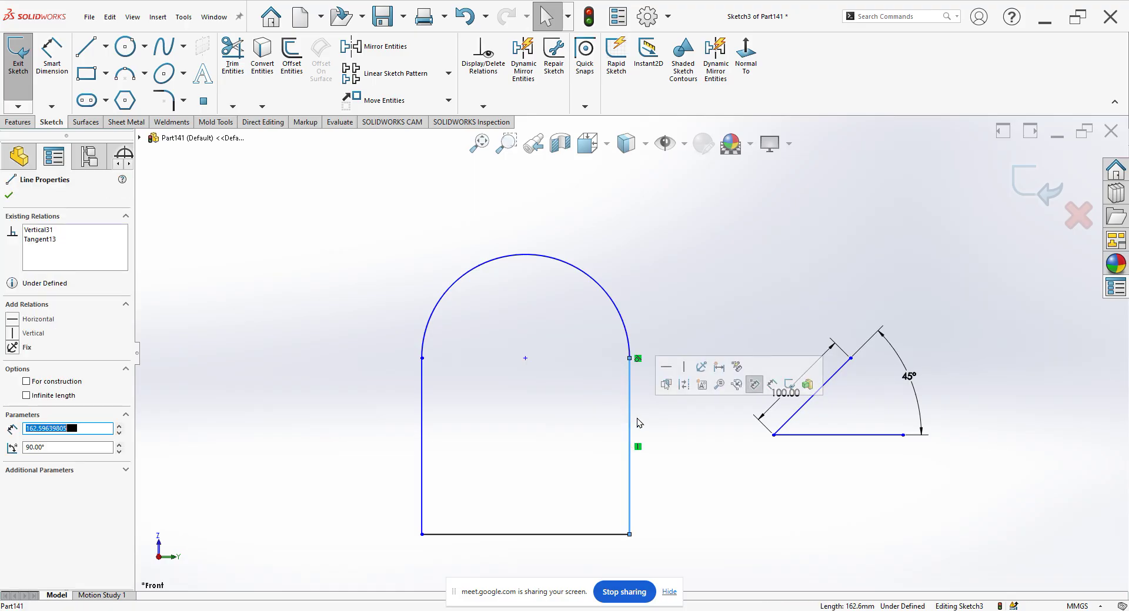
left_click(638, 361)
right_click(637, 360)
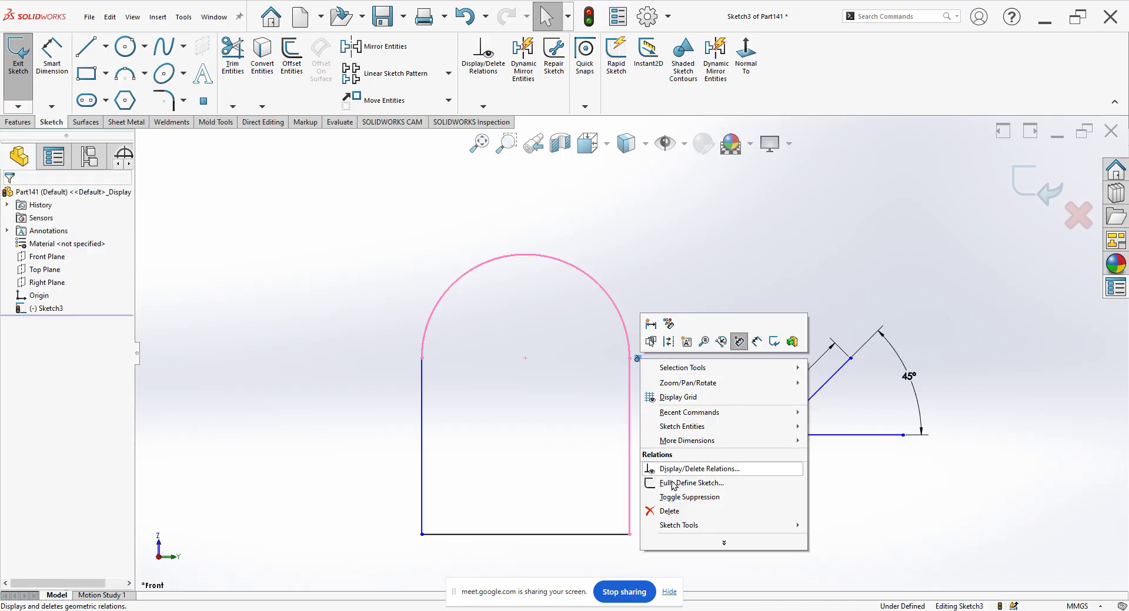
left_click(672, 509)
left_click(630, 381)
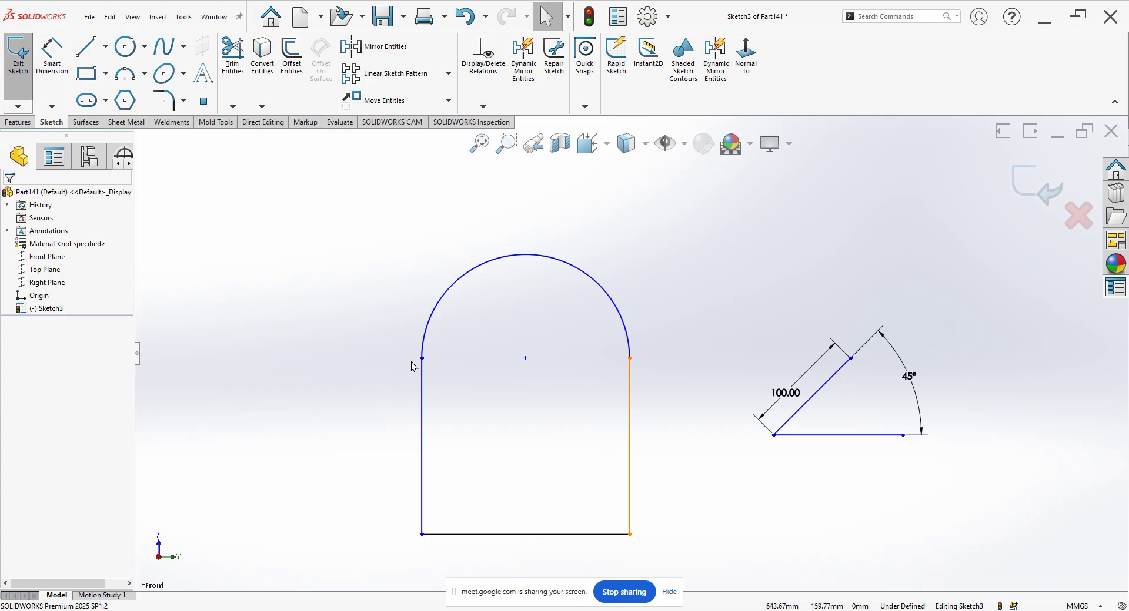
- Move both endpoints of the arch's arc so it bulges past its right line, and display the sketch relations
mouse_move(423, 358)
left_mouse_down()
mouse_move(469, 299)
mouse_move(436, 349)
mouse_move(437, 320)
mouse_move(461, 286)
mouse_move(443, 330)
mouse_move(477, 301)
mouse_move(467, 294)
left_mouse_up()
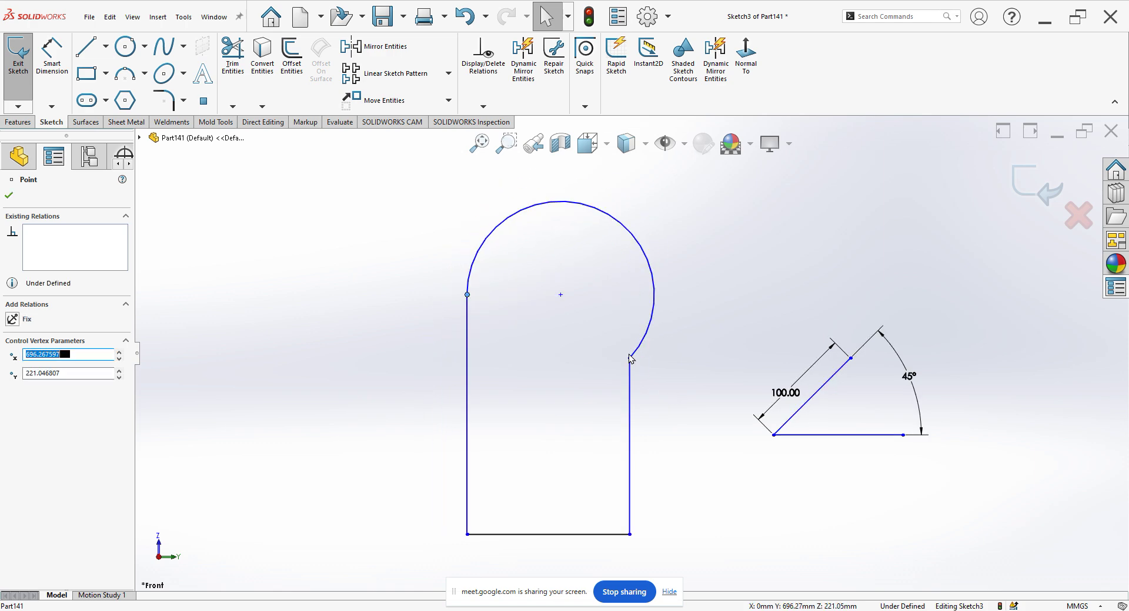
left_click_drag(630, 358, 631, 331)
left_click(682, 315)
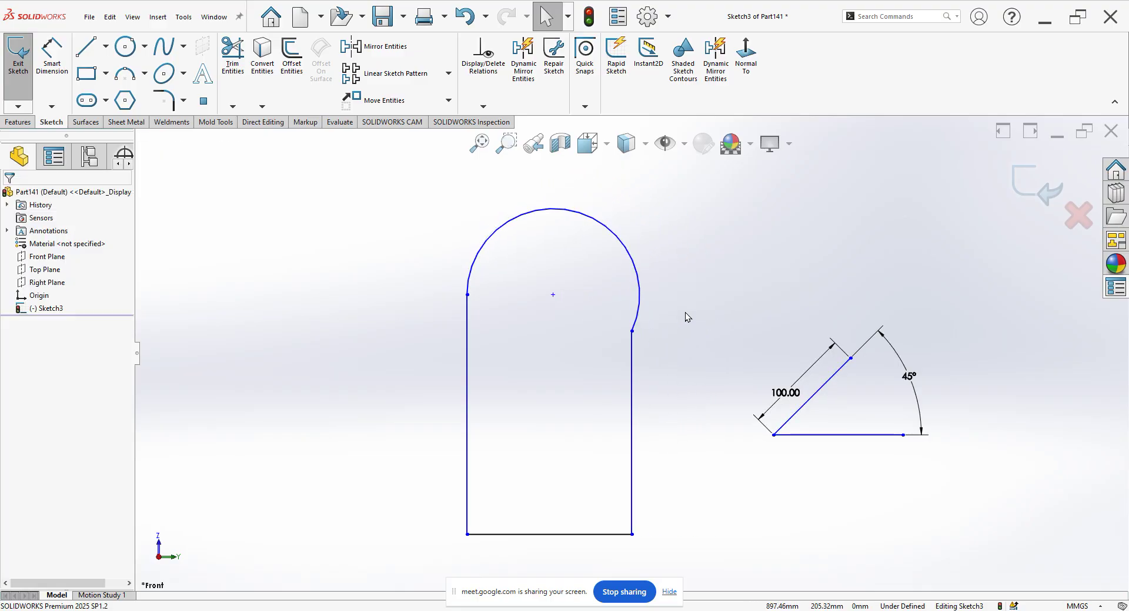
left_click(684, 144)
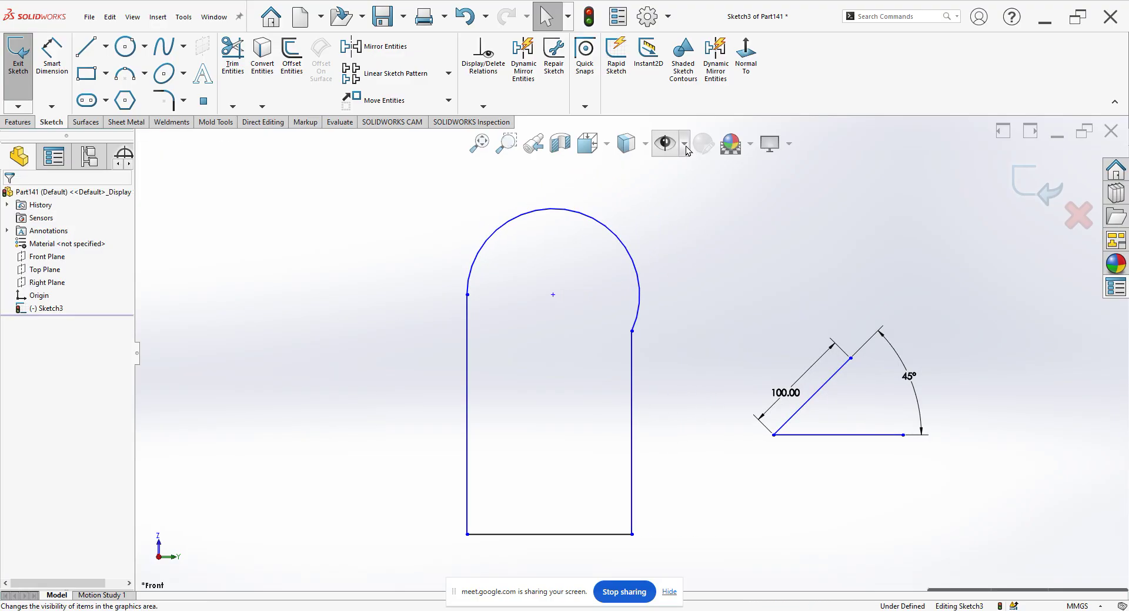
left_click(658, 376)
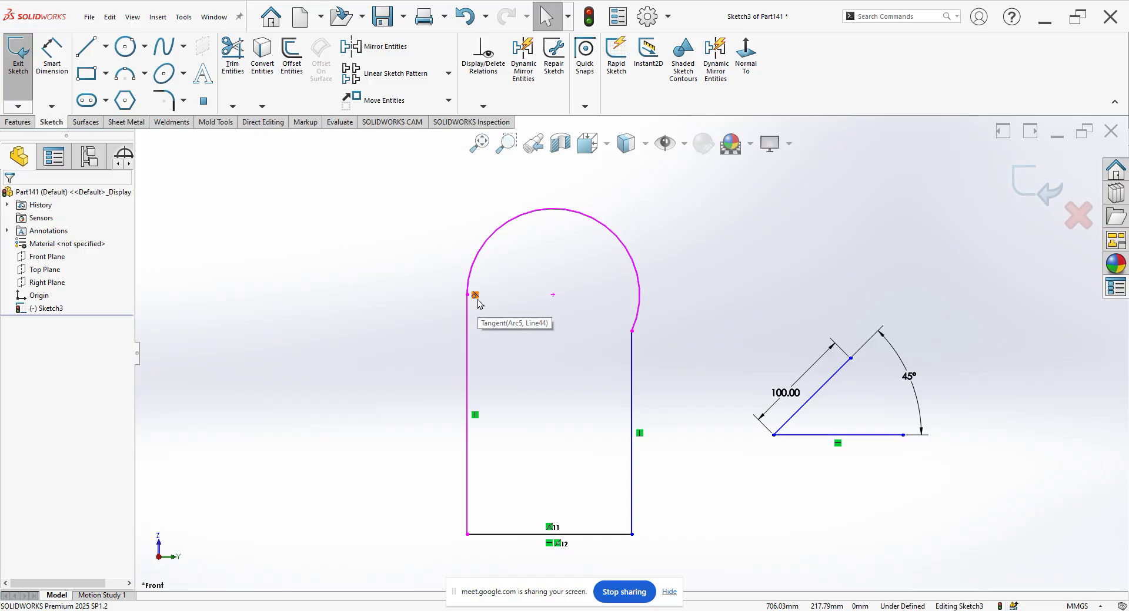
- Select the arch's arc and its right vertical line, and add a Tangent relation between them
left_click_drag(618, 326, 703, 356)
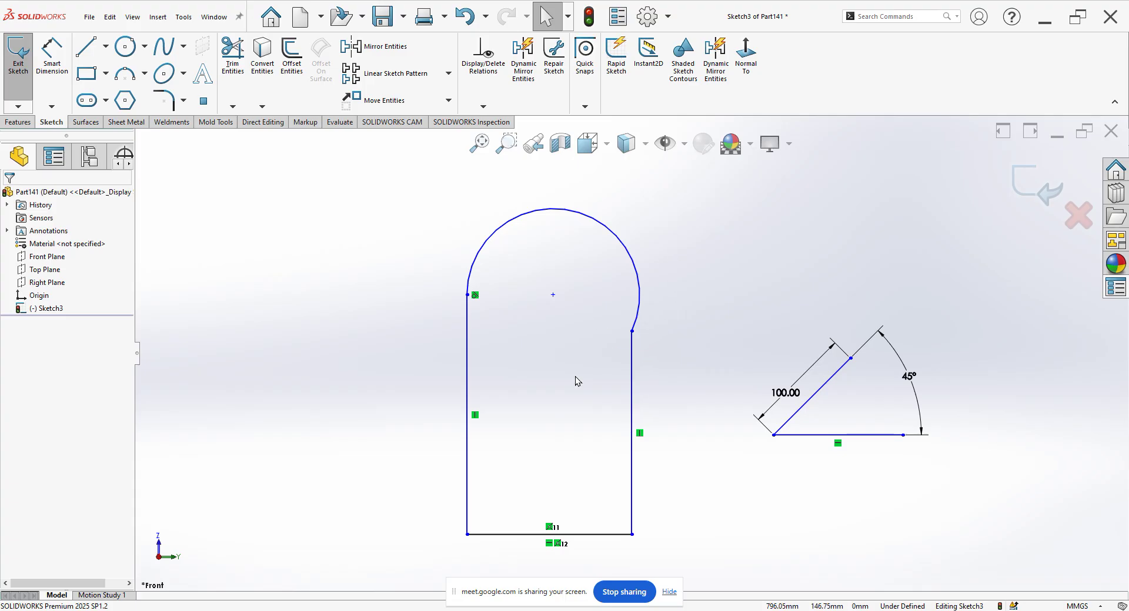
left_click_drag(680, 325, 587, 362)
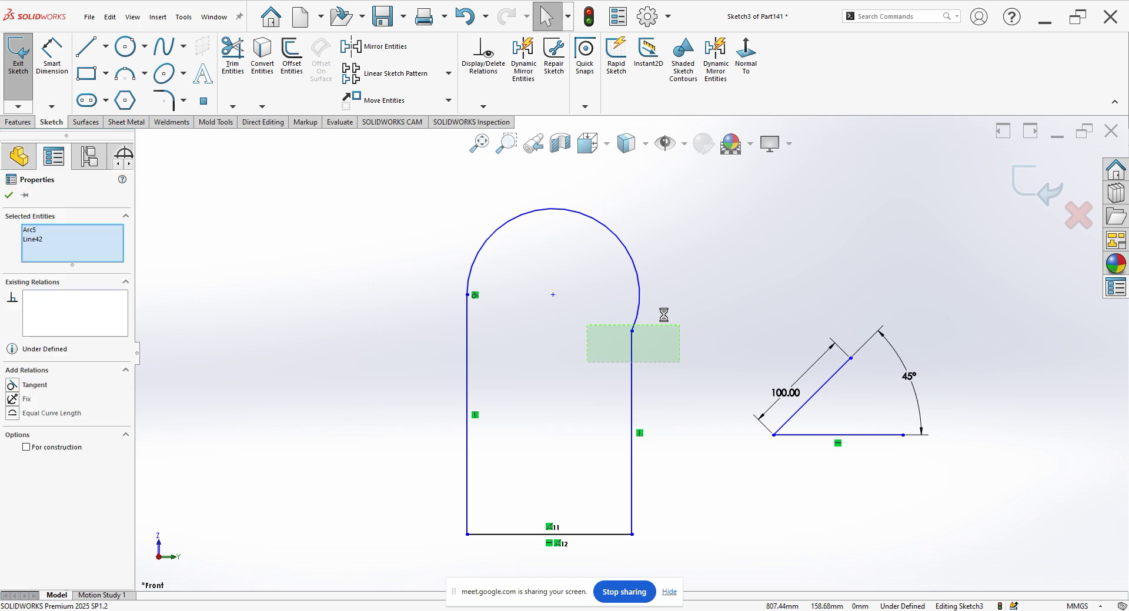
left_click(770, 290)
left_click(652, 284)
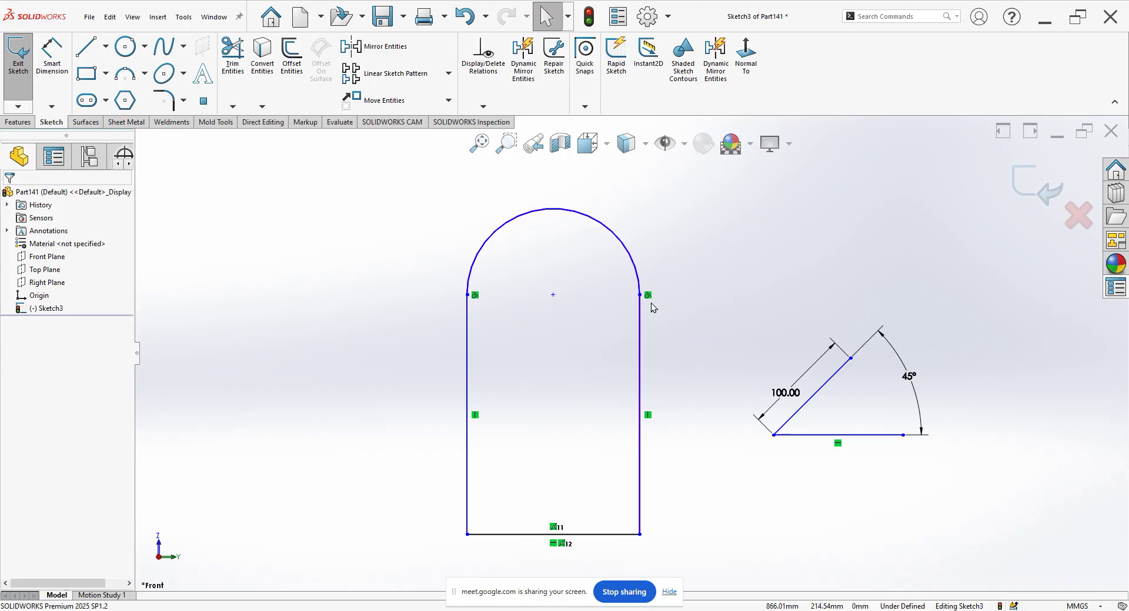
- Select every profile and dimension in the sketch and delete them all
scroll(588, 289, "up", 6)
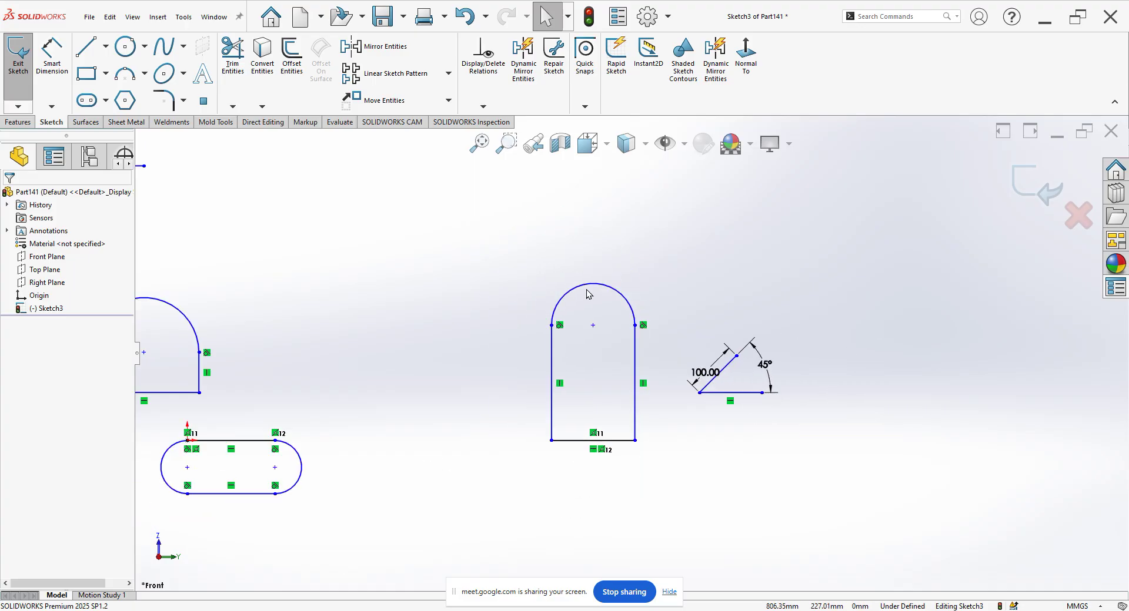
scroll(587, 288, "up", 3)
mouse_move(748, 210)
left_mouse_down()
mouse_move(601, 376)
mouse_move(137, 507)
left_mouse_up()
key("Delete")
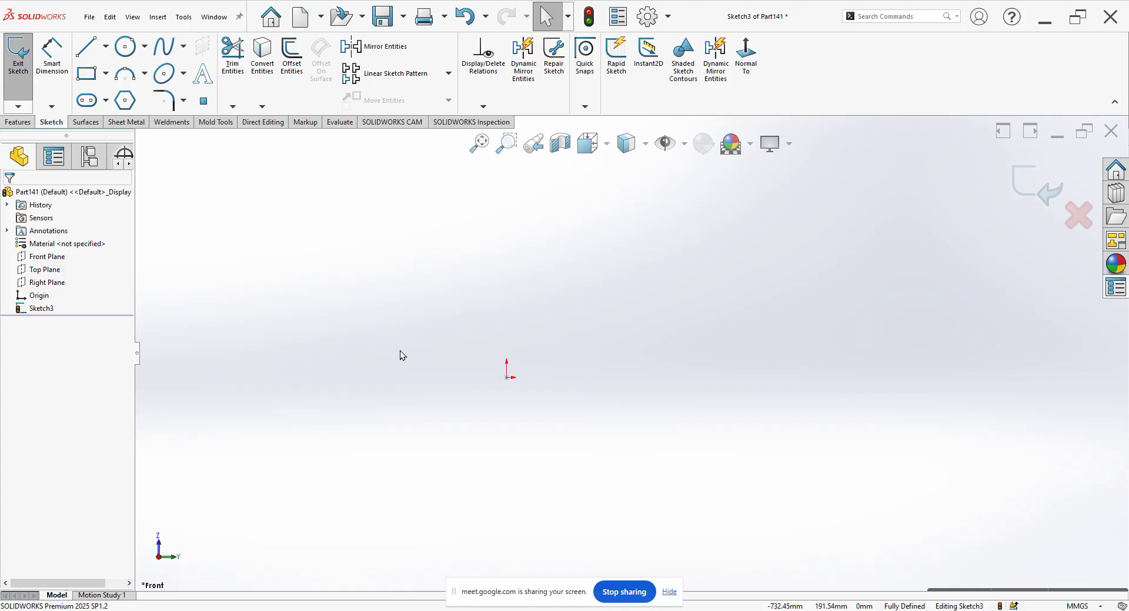
- Sketch three connected construction lines from the origin: a long near-horizontal one, a perpendicular one upward and a short horizontal one
left_click(80, 57)
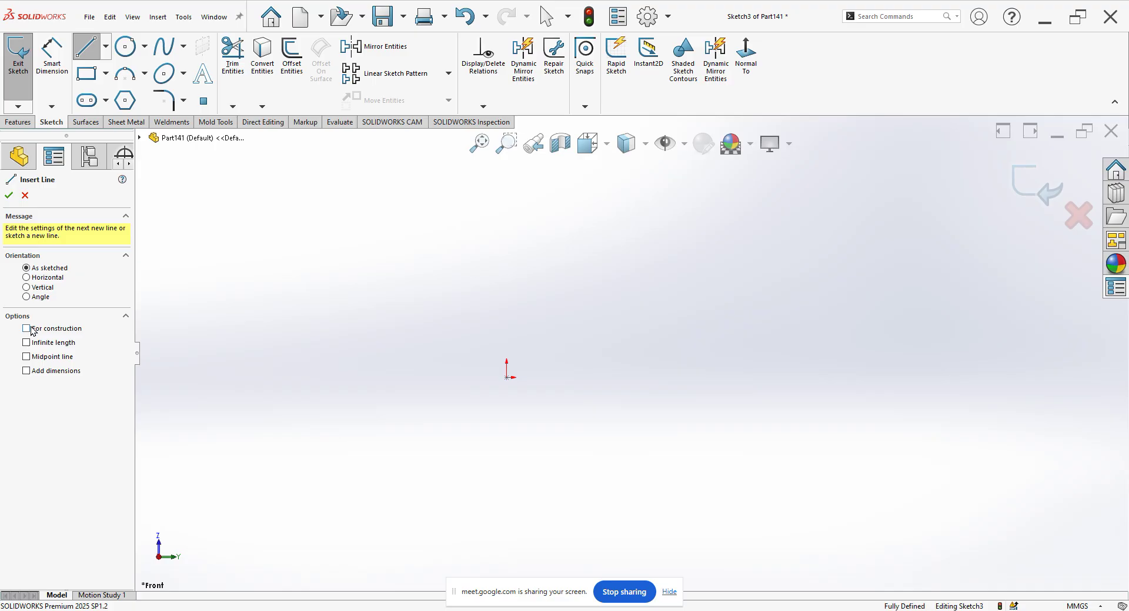
left_click(507, 377)
left_click(785, 373)
left_click(782, 274)
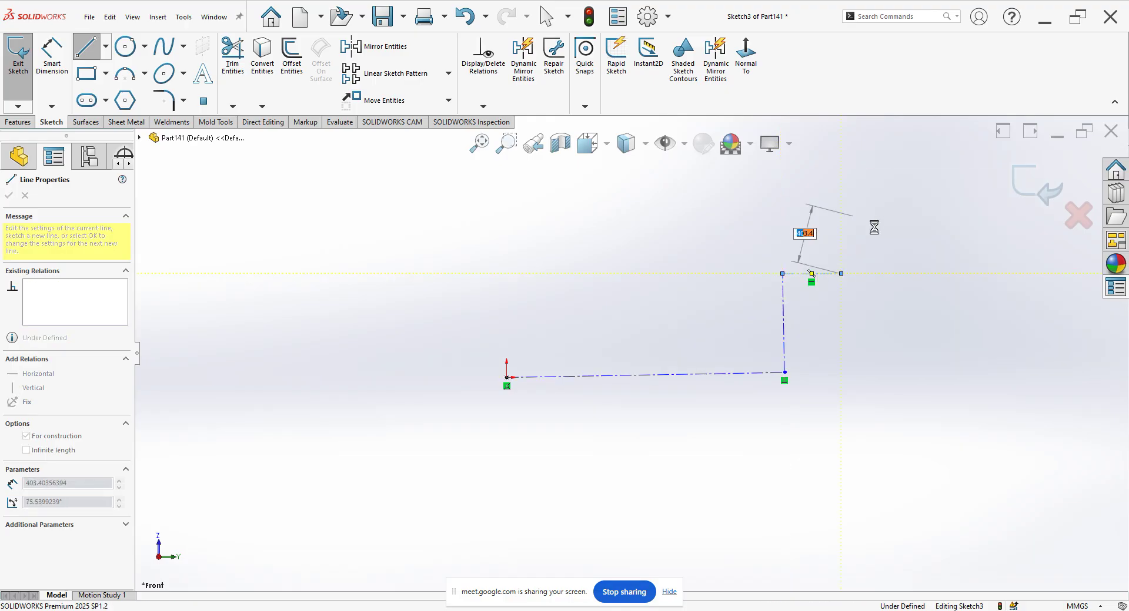
key("Escape")
left_click_drag(855, 238, 640, 481)
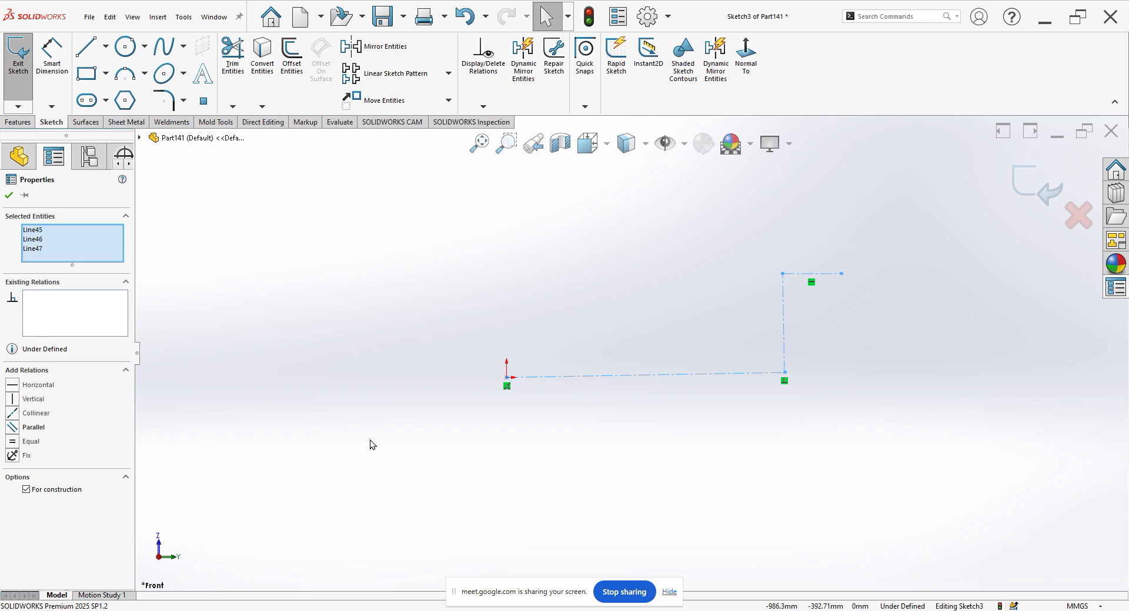
left_click(9, 196)
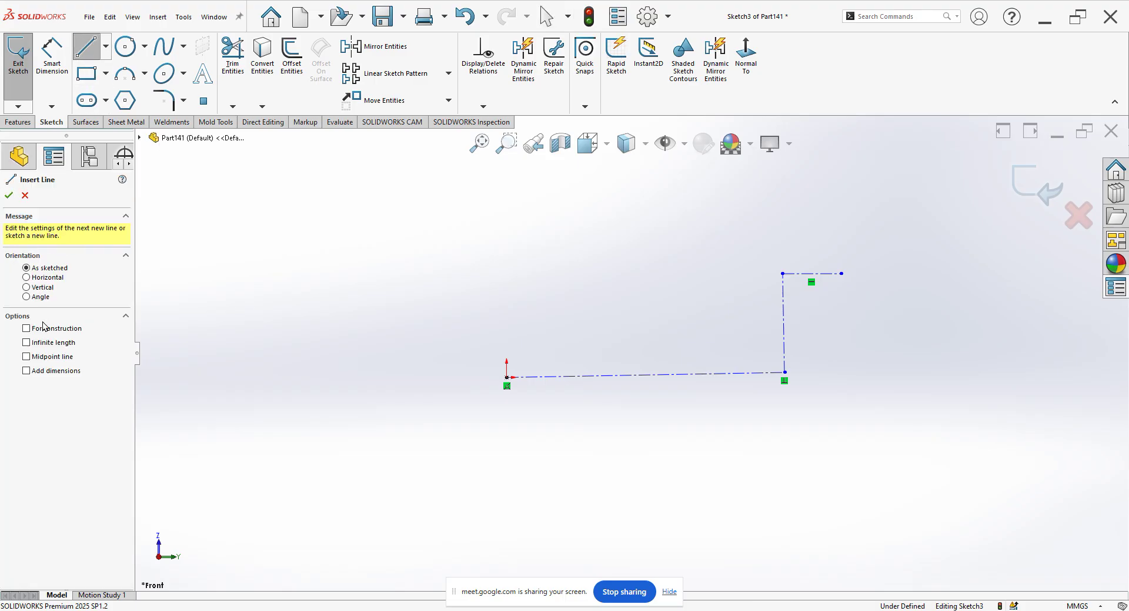
- Sketch a vertical and a horizontal line of infinite length through the origin
left_click(48, 346)
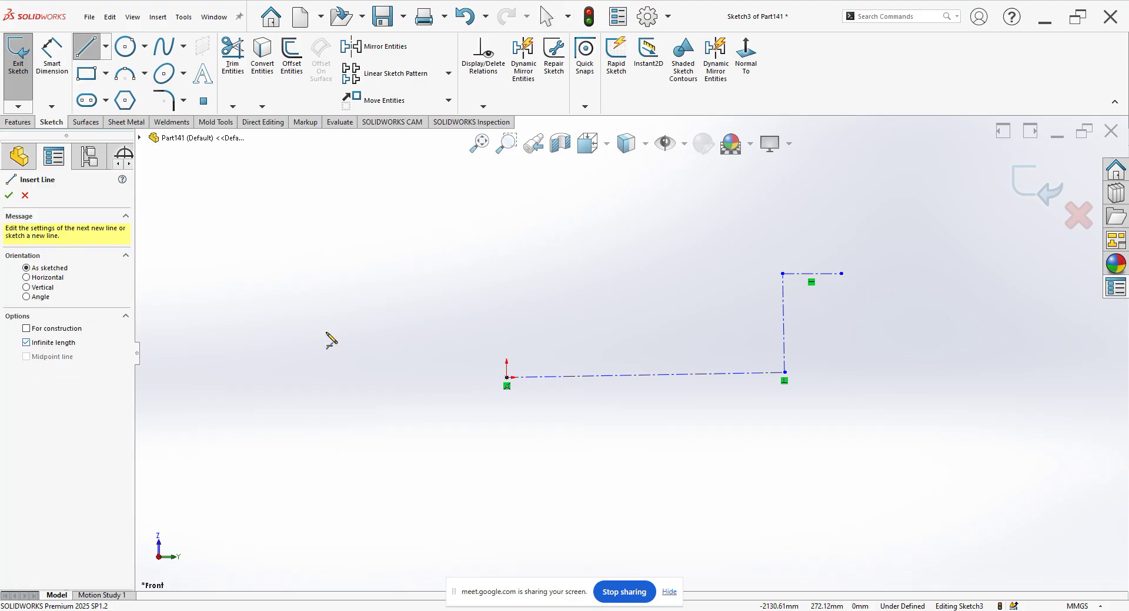
left_click(508, 379)
left_click(507, 422)
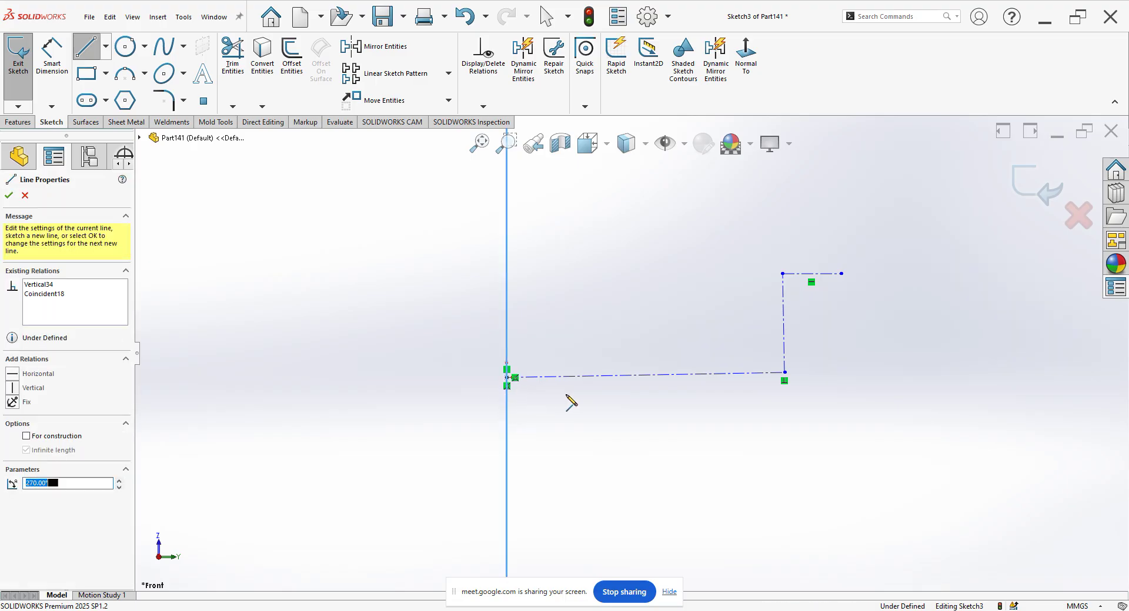
left_click(509, 378)
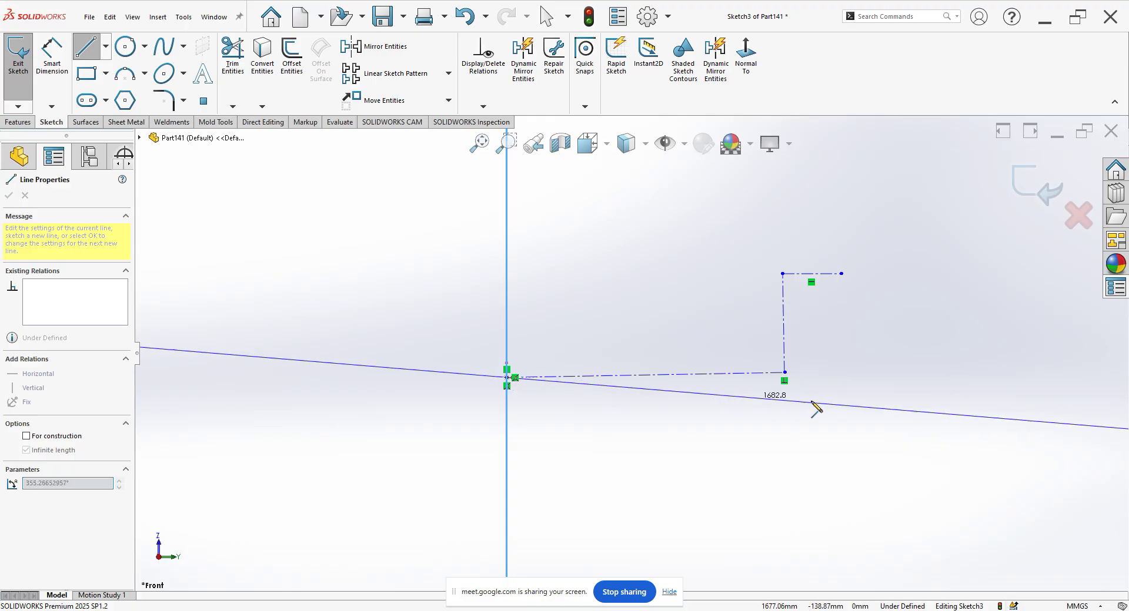
left_click(870, 393)
right_click(888, 330)
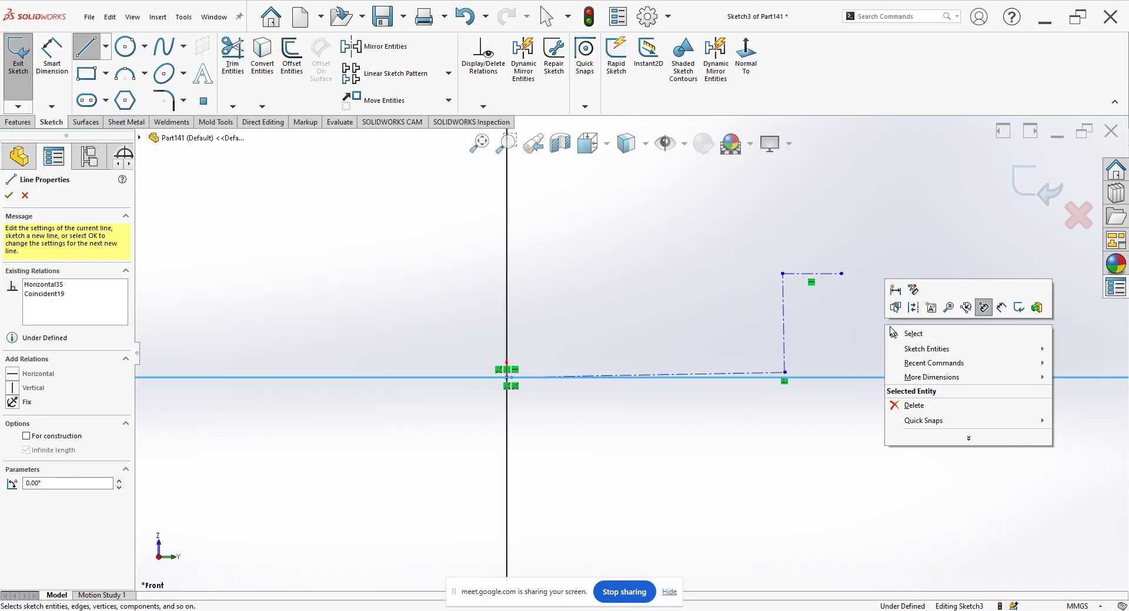
left_click(892, 333)
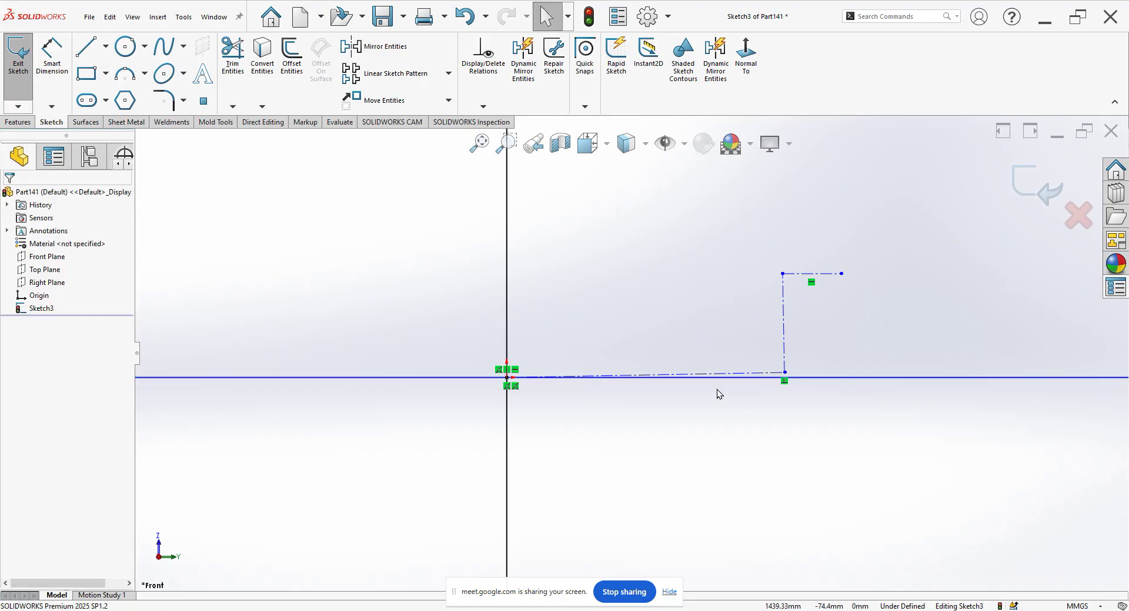
- Check how far the two infinite lines extend, and undo both of them
scroll(529, 353, "up", 5)
scroll(531, 345, "up", 5)
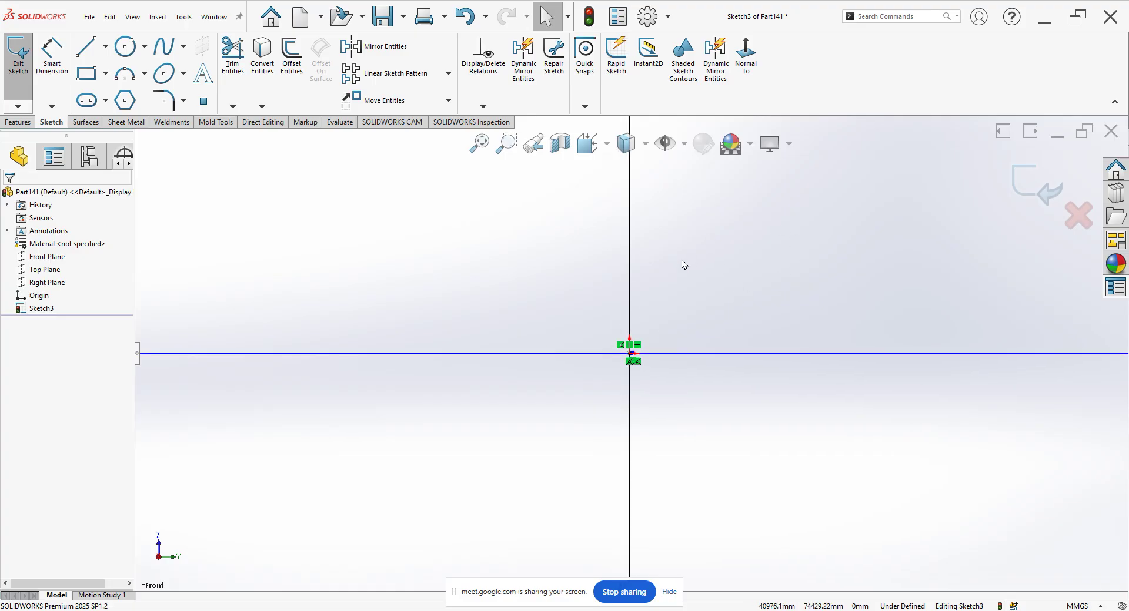
key("ctrl+z")
key("ctrl+z")
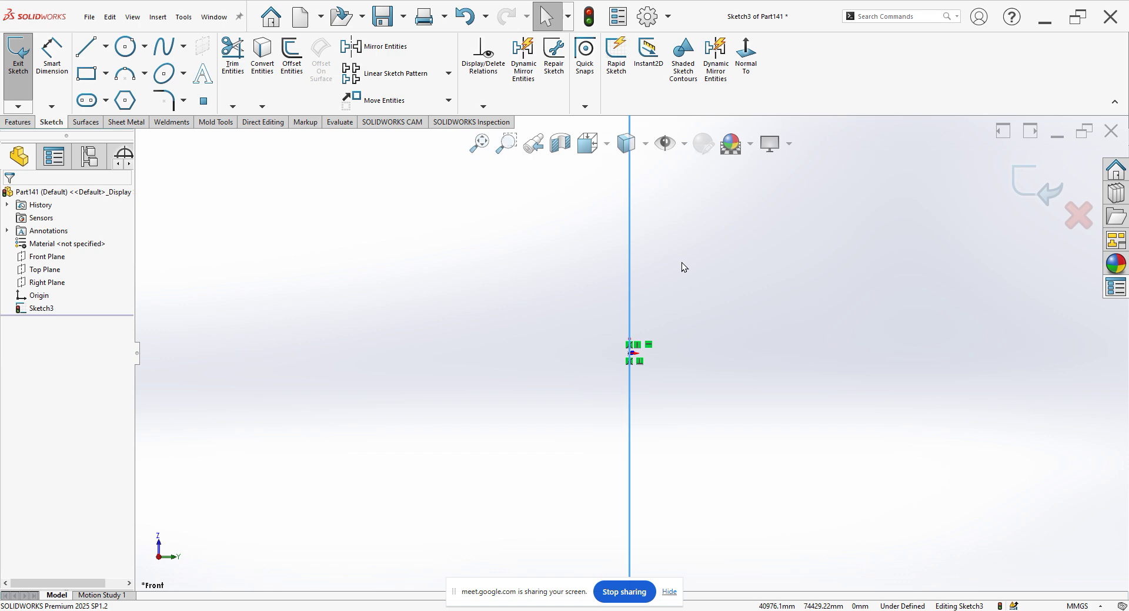
scroll(646, 357, "down", 10)
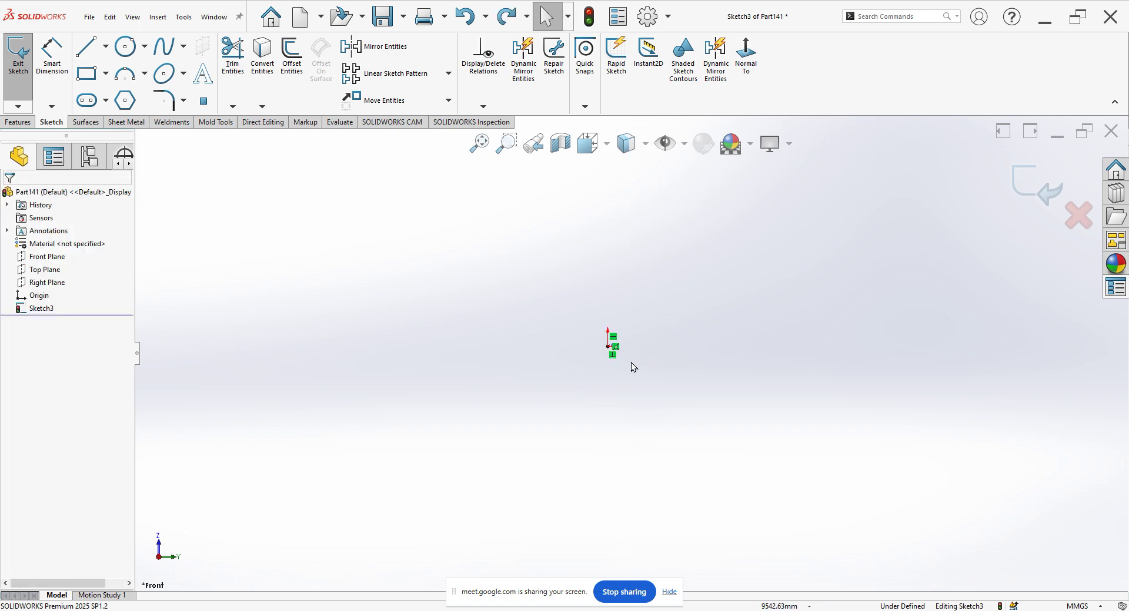
scroll(638, 337, "down", 3)
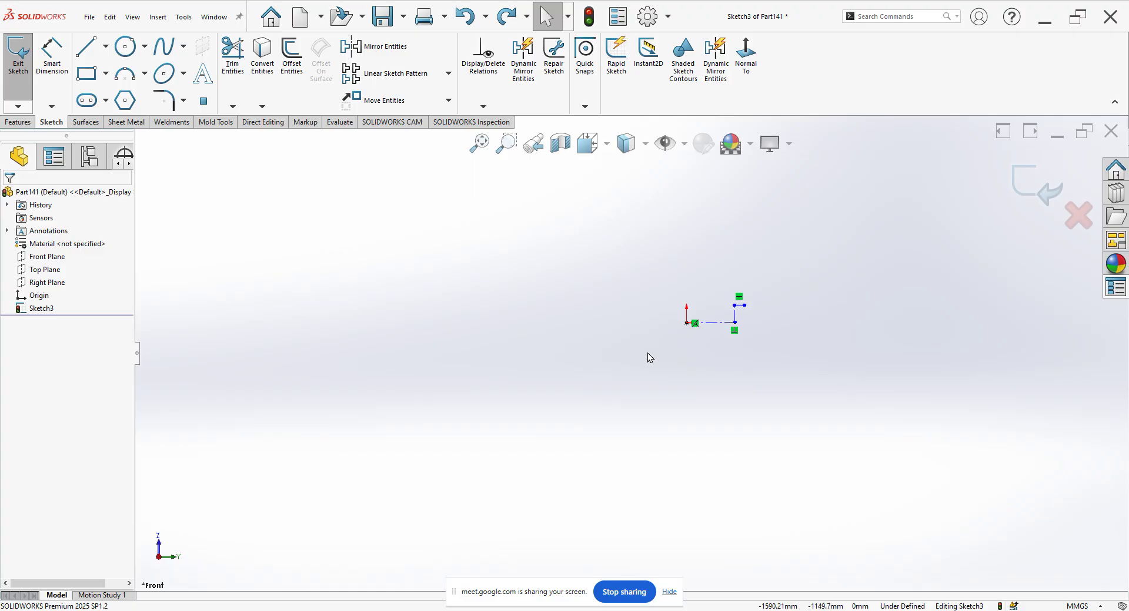
left_click_drag(818, 267, 591, 424)
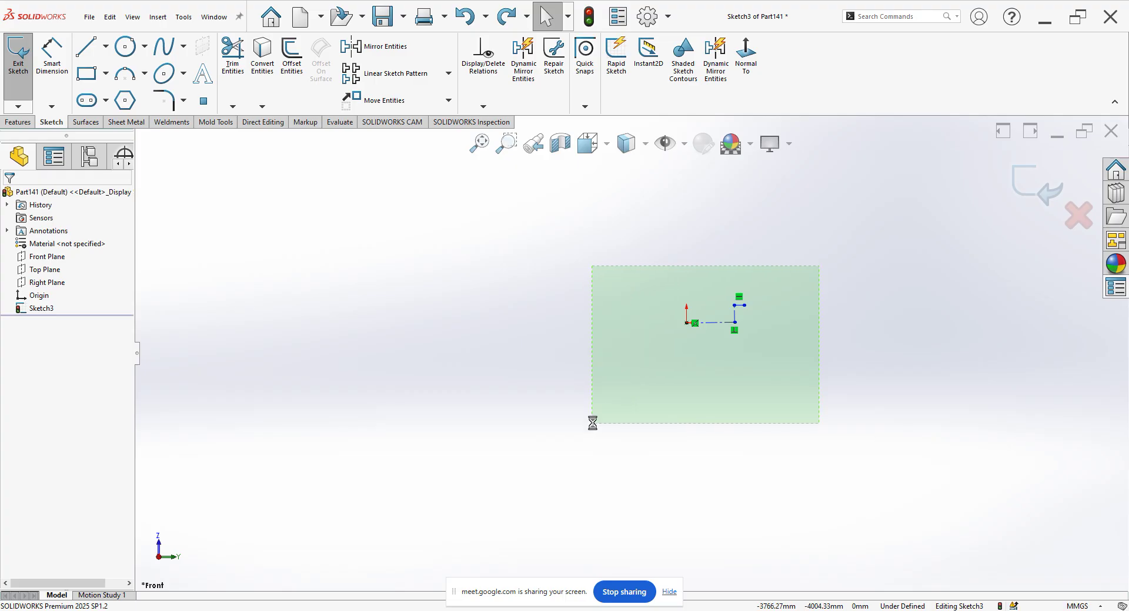
left_click(686, 408)
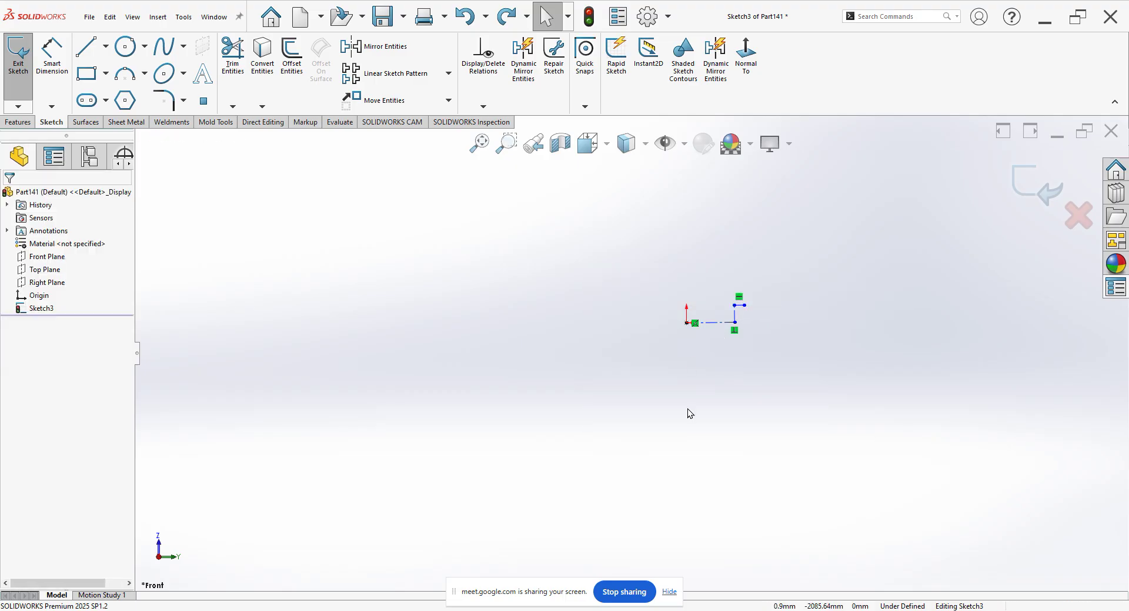
- Sketch a vertical and a horizontal construction line of infinite length through the origin
left_click(86, 46)
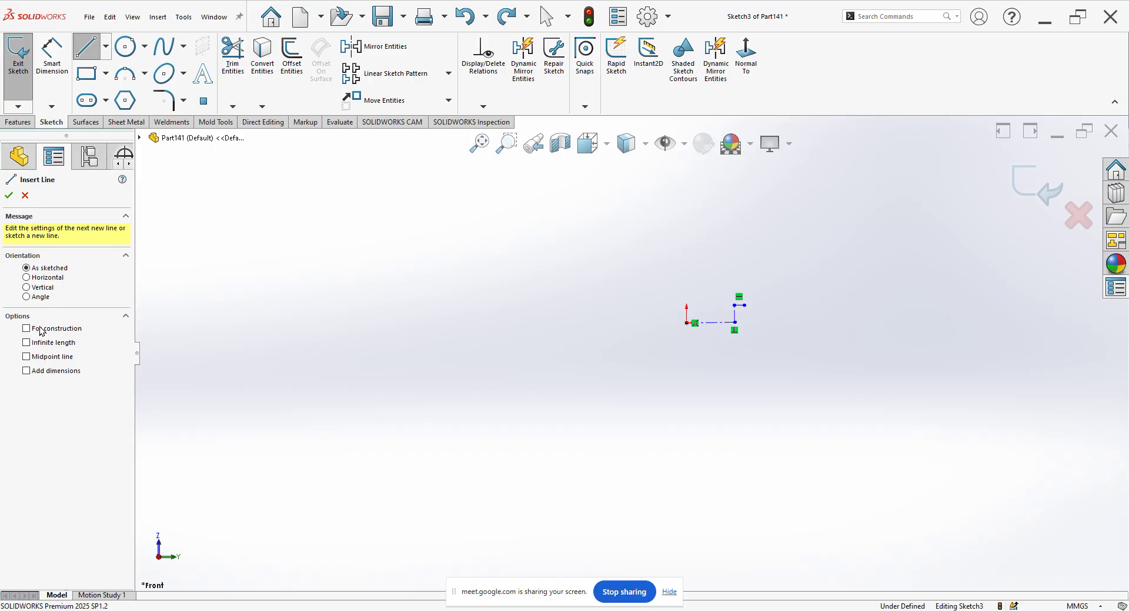
left_click(41, 347)
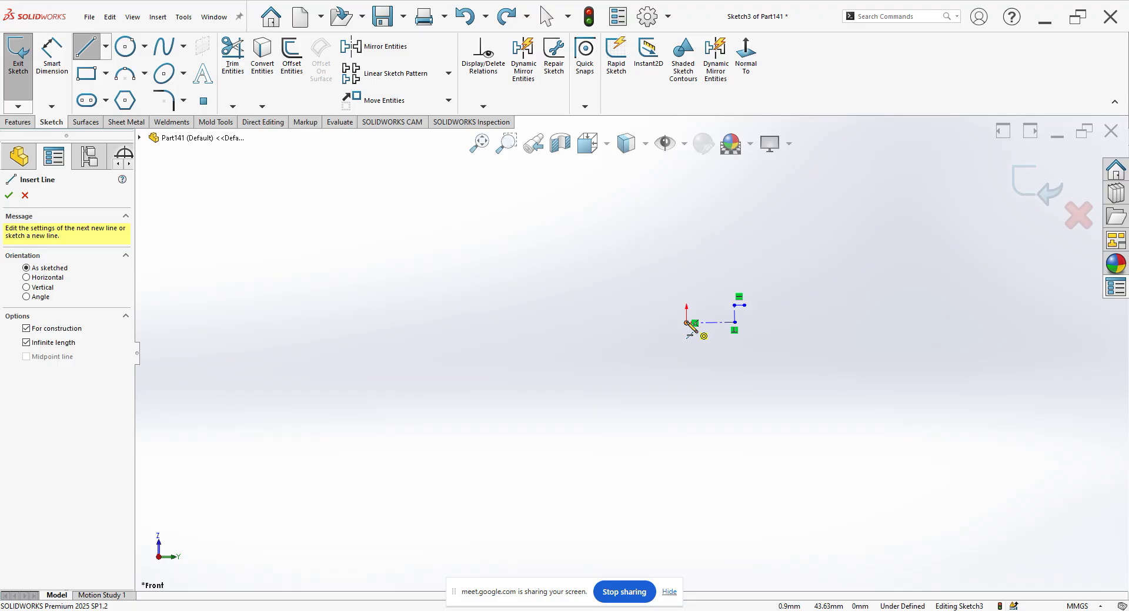
left_click_drag(688, 324, 687, 363)
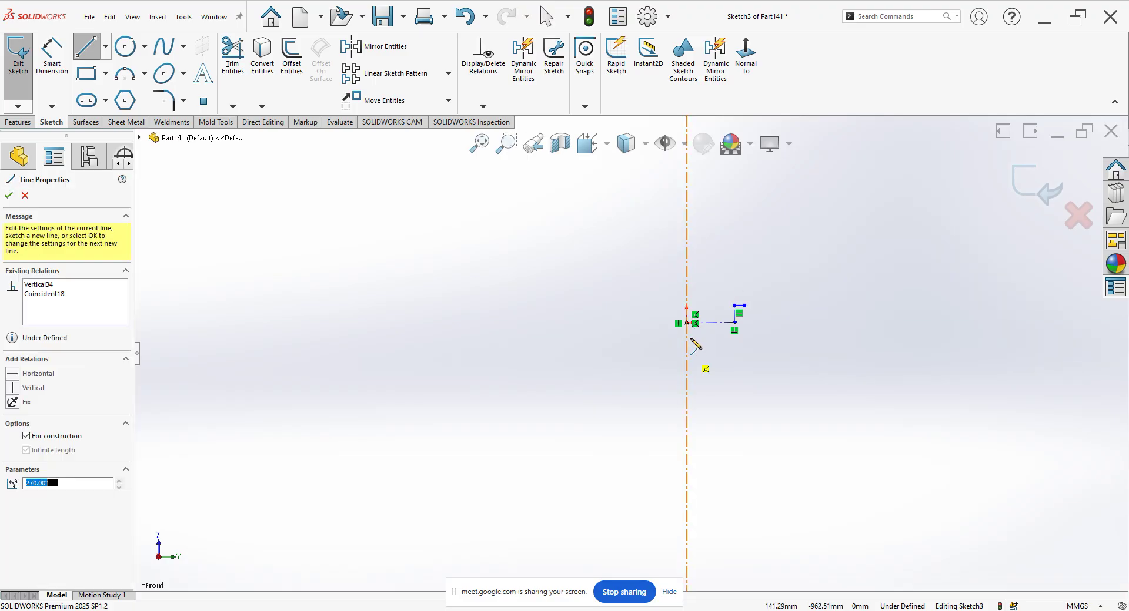
left_click_drag(689, 323, 791, 328)
right_click(788, 272)
left_click(816, 276)
left_click_drag(603, 269, 802, 377)
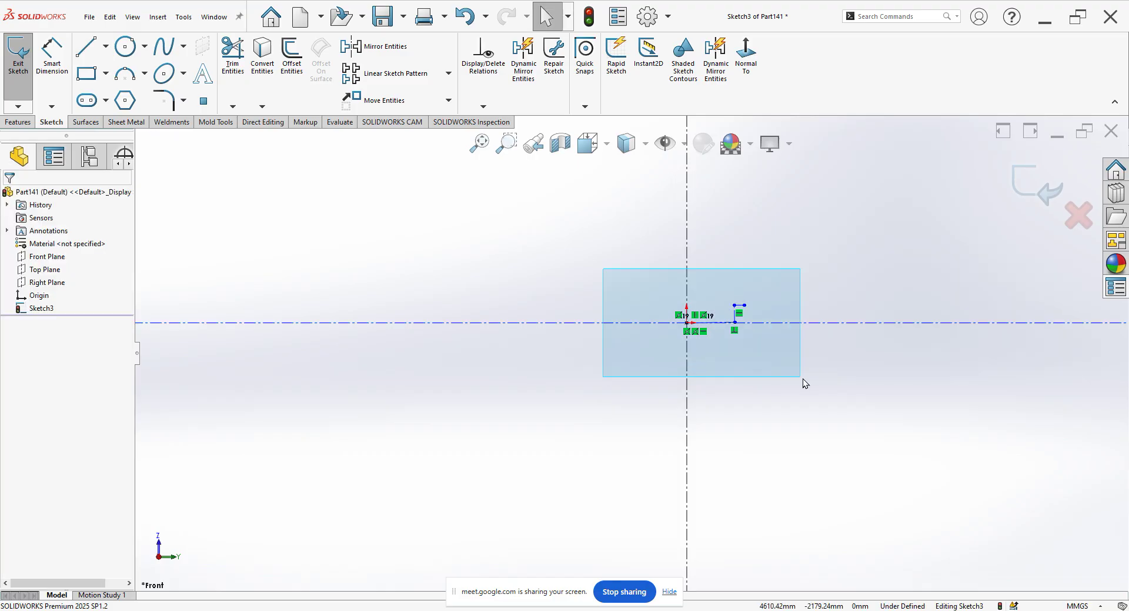
left_click(776, 387)
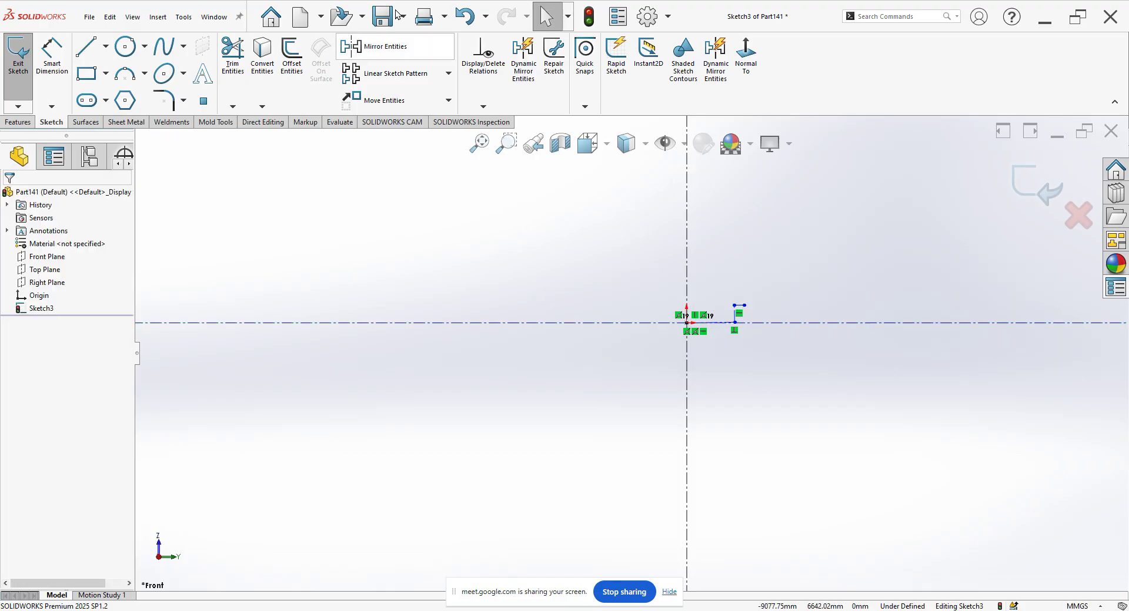
- Undo the two infinite construction lines and the short upper horizontal construction line
left_click(457, 14)
left_click(457, 14)
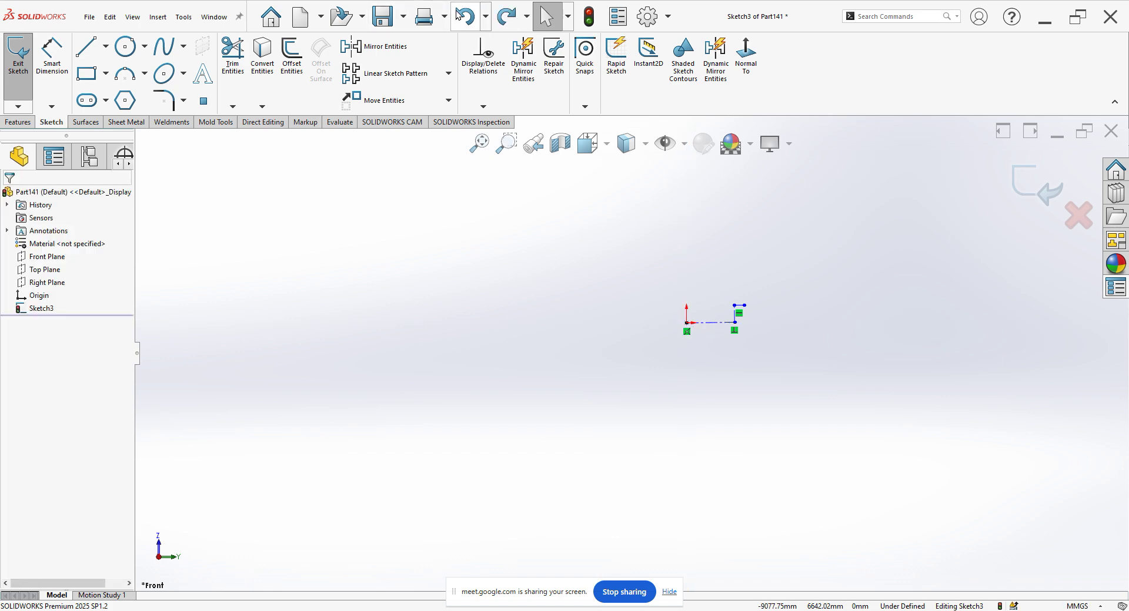
left_click(457, 15)
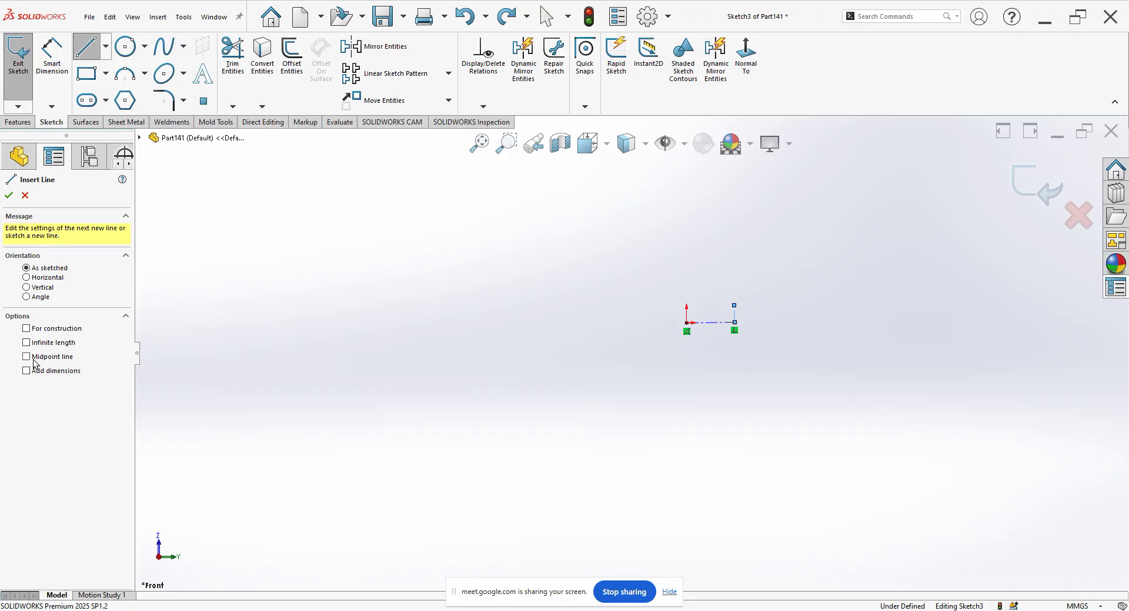
- Sketch a closed four-sided profile beginning with a horizontal midpoint line, with one vertical, one horizontal and one slanted side
left_click(34, 363)
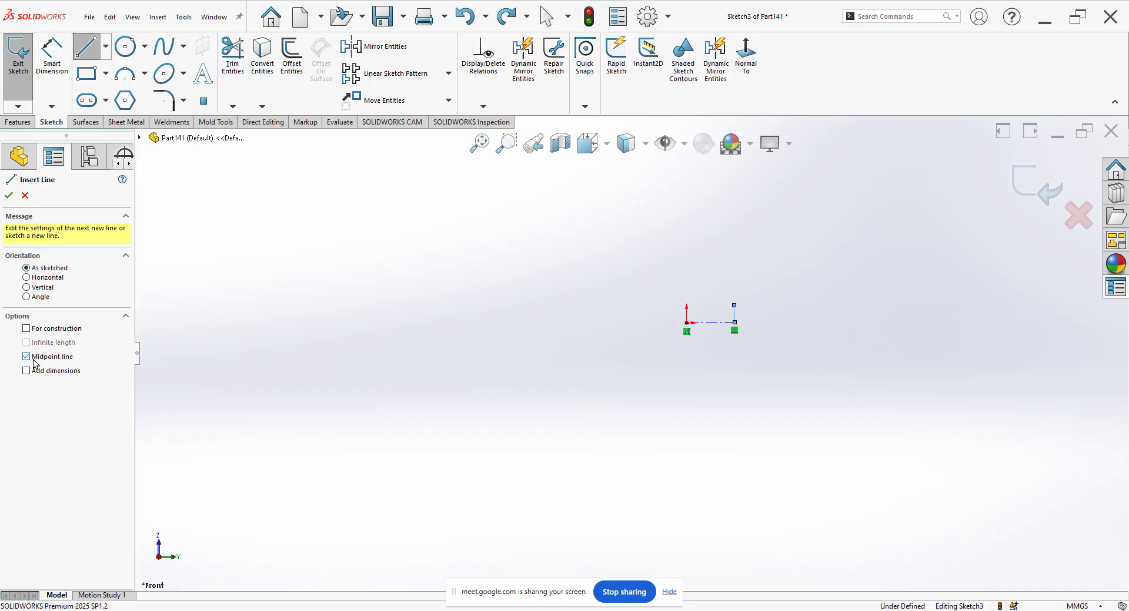
left_click(554, 325)
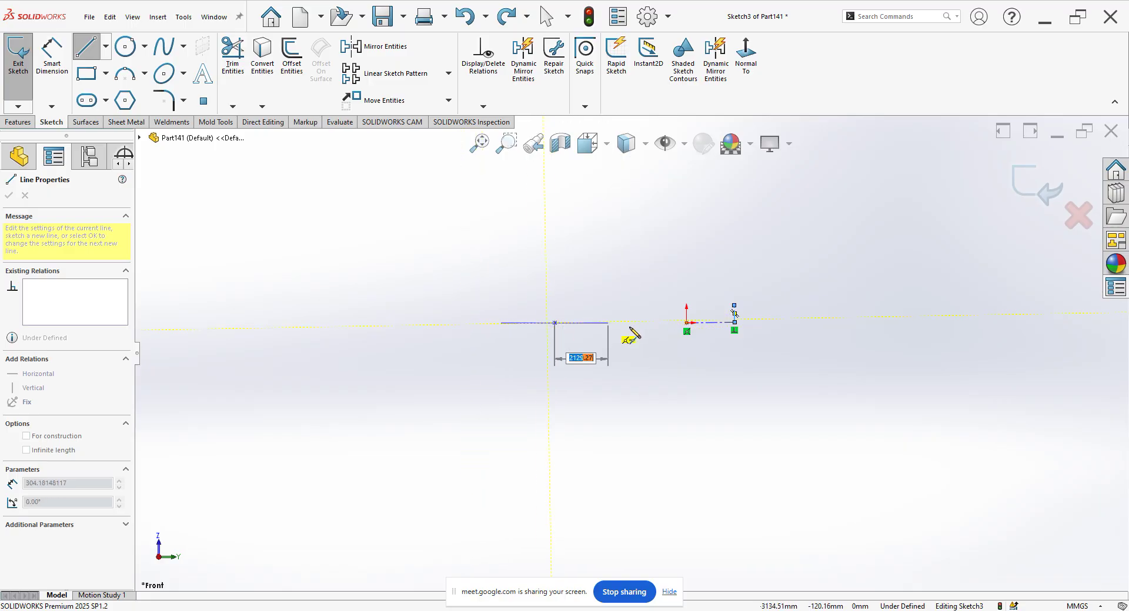
left_click(638, 323)
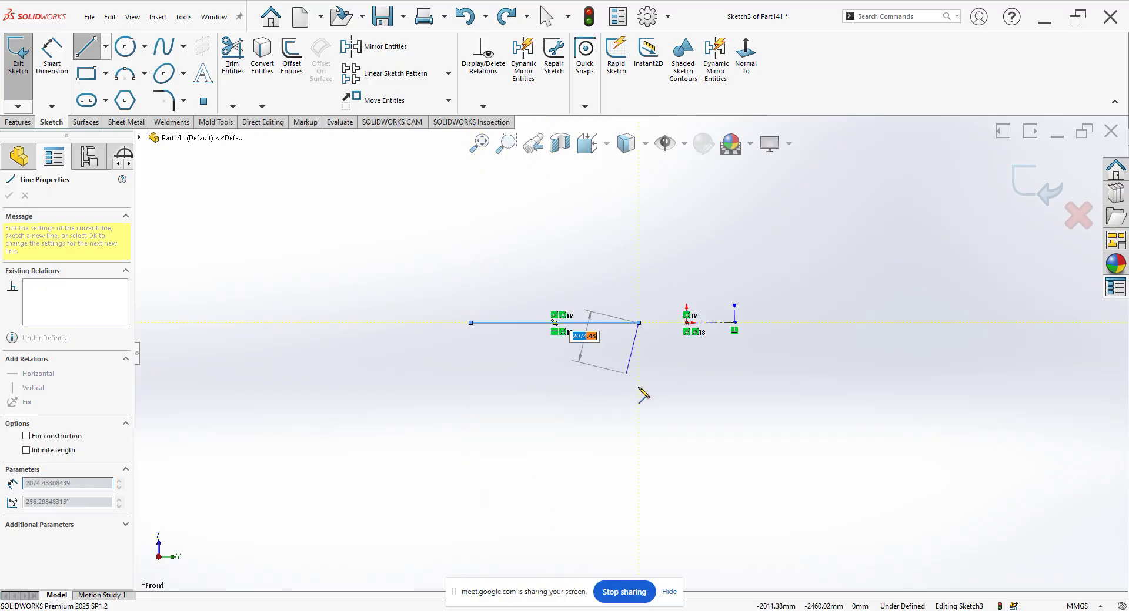
left_click(639, 389)
left_click(528, 390)
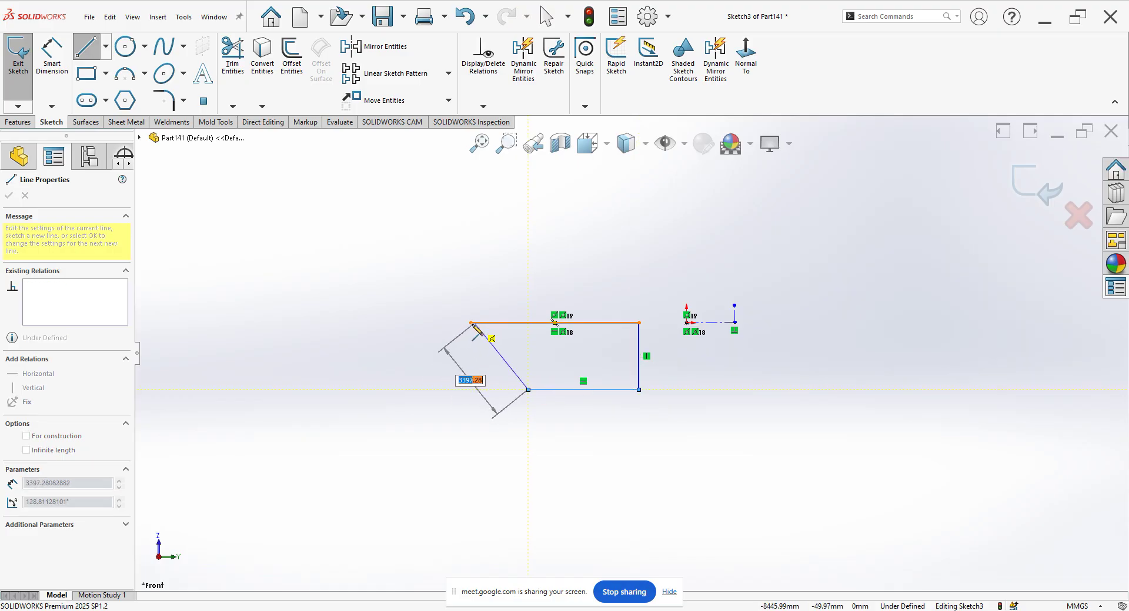
left_click(471, 324)
right_click(434, 276)
left_click(455, 281)
- Add a vertical relation to the slanted side of the four-sided profile
left_click(502, 352)
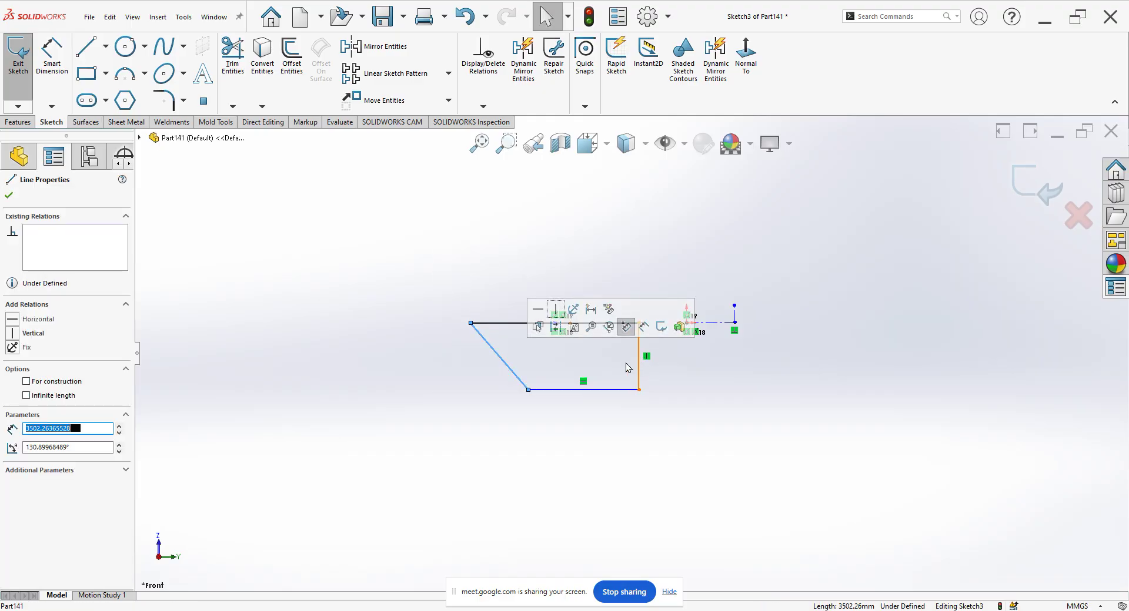
left_click(557, 310)
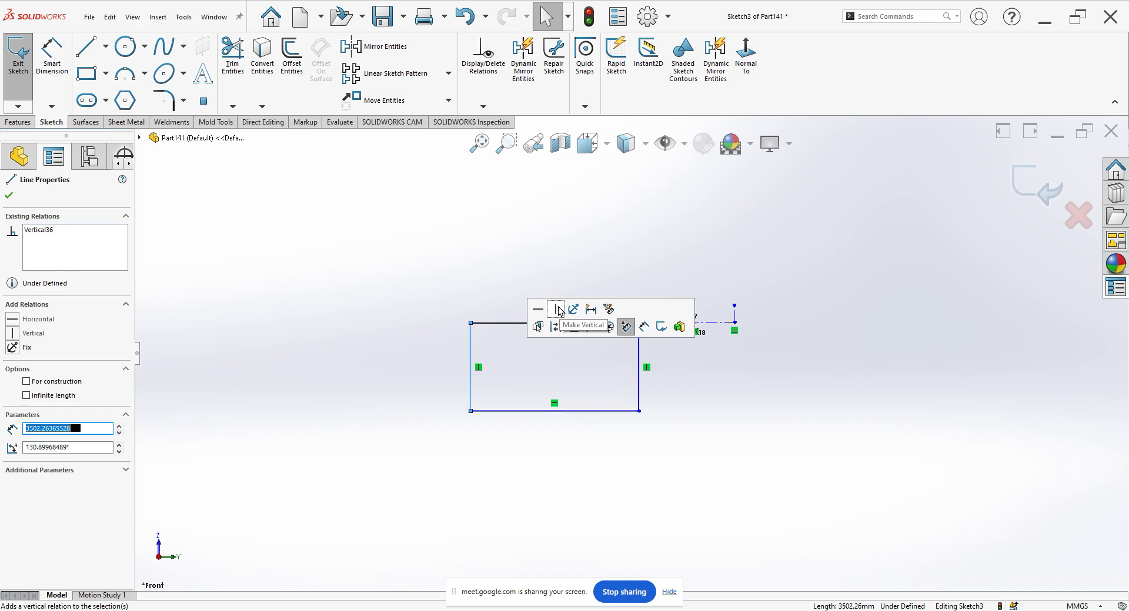
left_click(562, 431)
- Delete all entities in the sketch, including the profile and the remaining construction lines
left_click_drag(387, 249, 915, 471)
key("Delete")
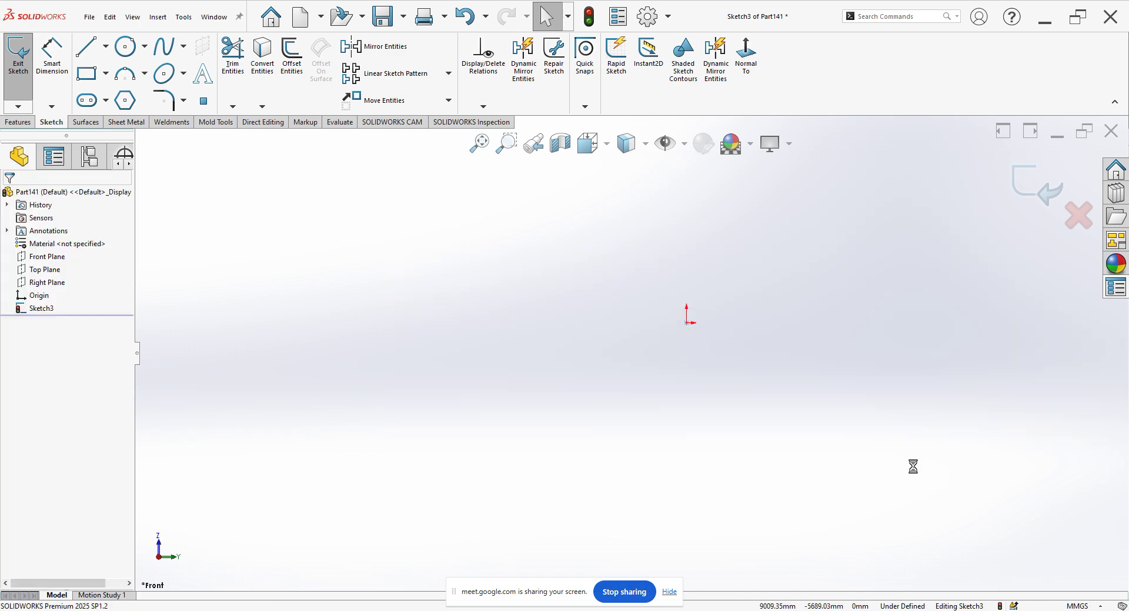
- Sketch a corner rectangle about 7910 mm wide and 5612 mm high, starting at the origin and extending up and to the right
left_click(79, 76)
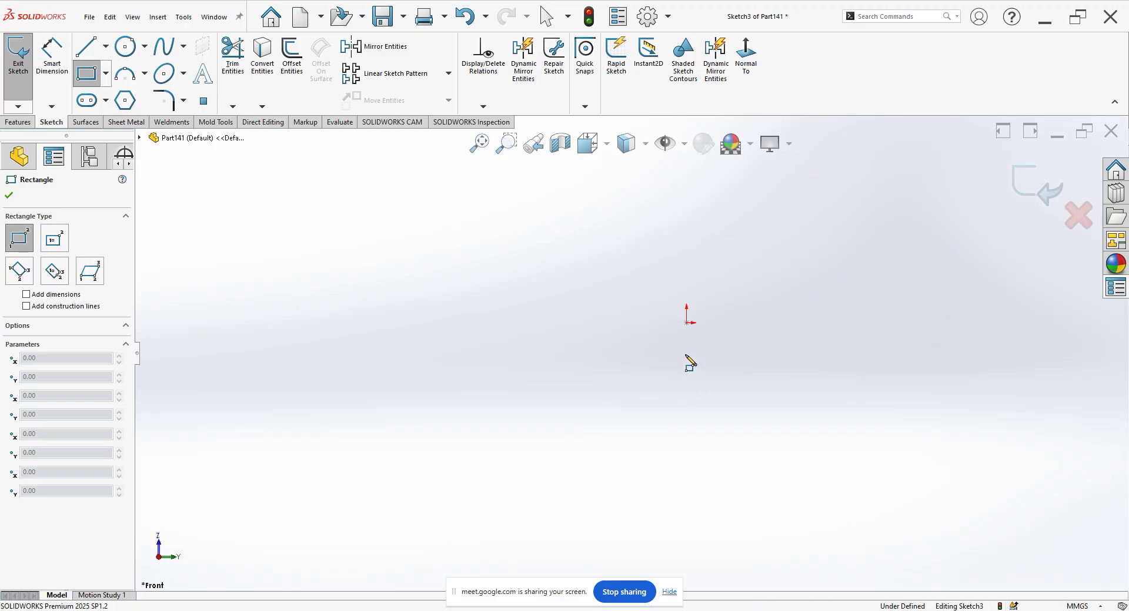
left_click(687, 323)
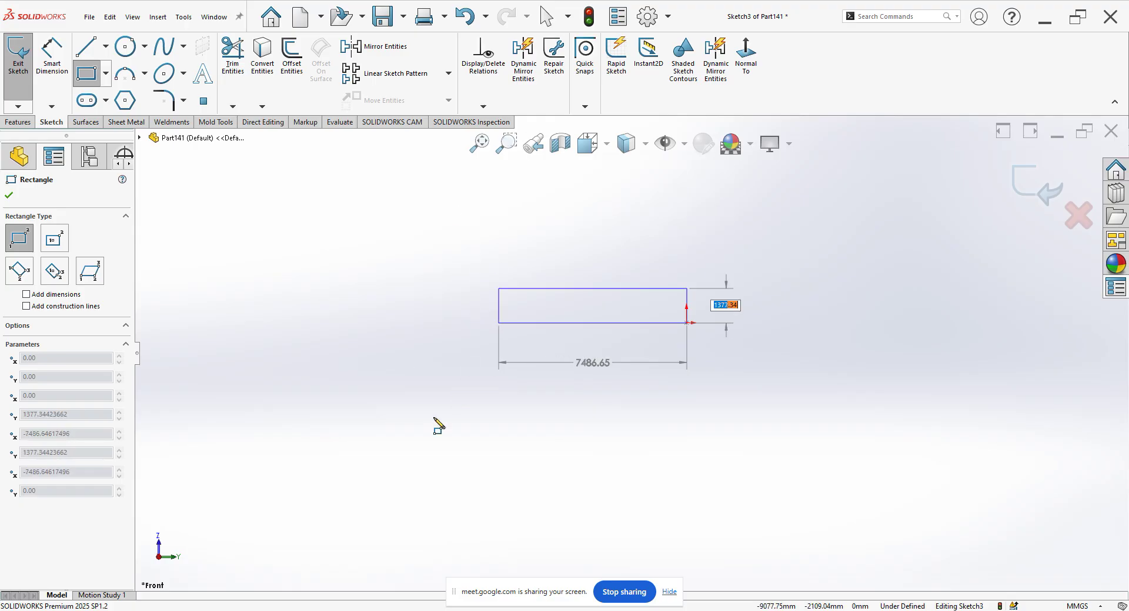
left_click(888, 185)
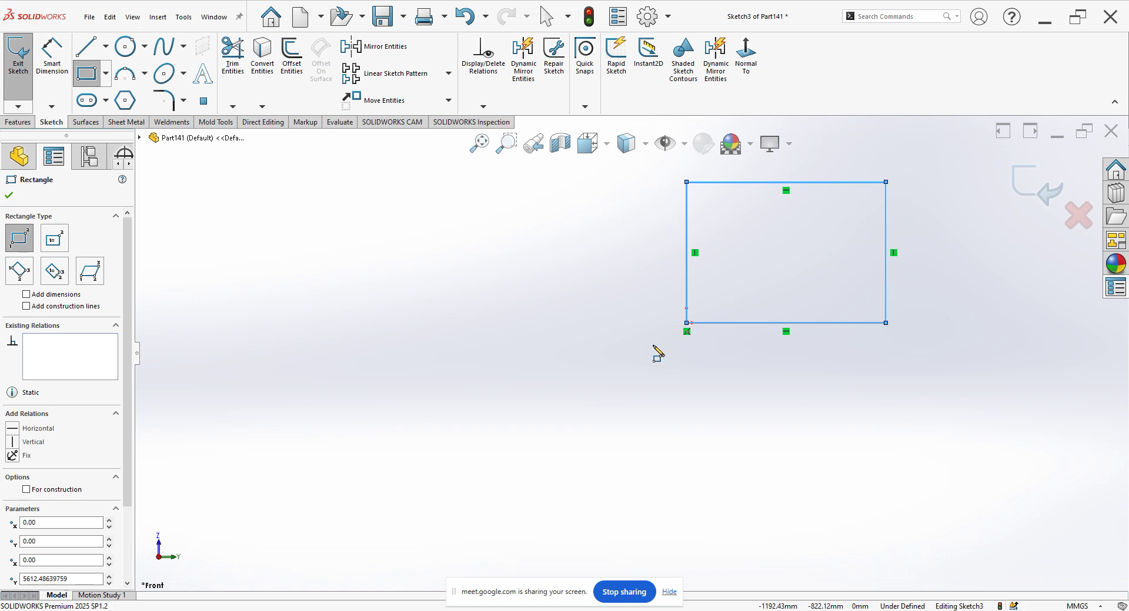
- Sketch a center rectangle from corners to the left of the origin, separate from the corner rectangle
left_click(53, 241)
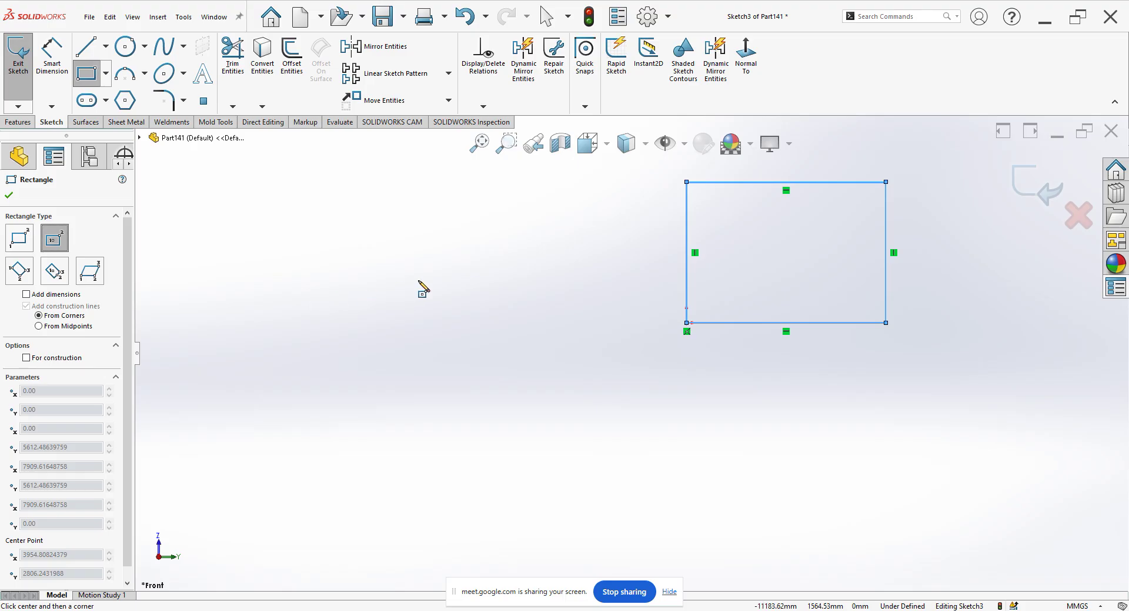
left_click(387, 257)
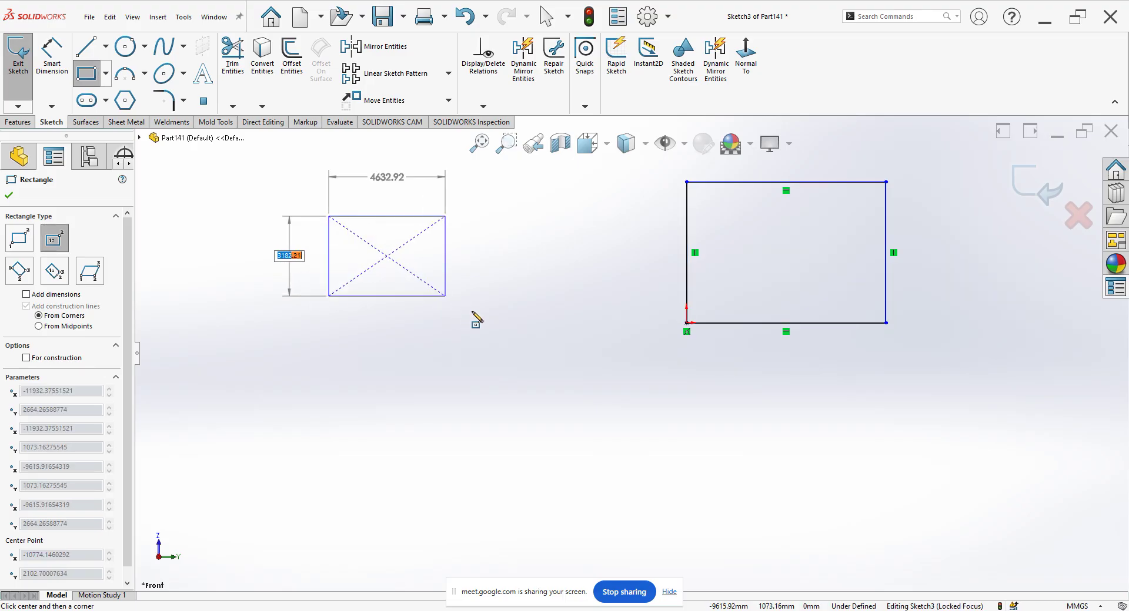
- Complete the center rectangle and draw a tilted 3 point corner rectangle about 3530 mm wide below the two existing rectangles
left_click(488, 329)
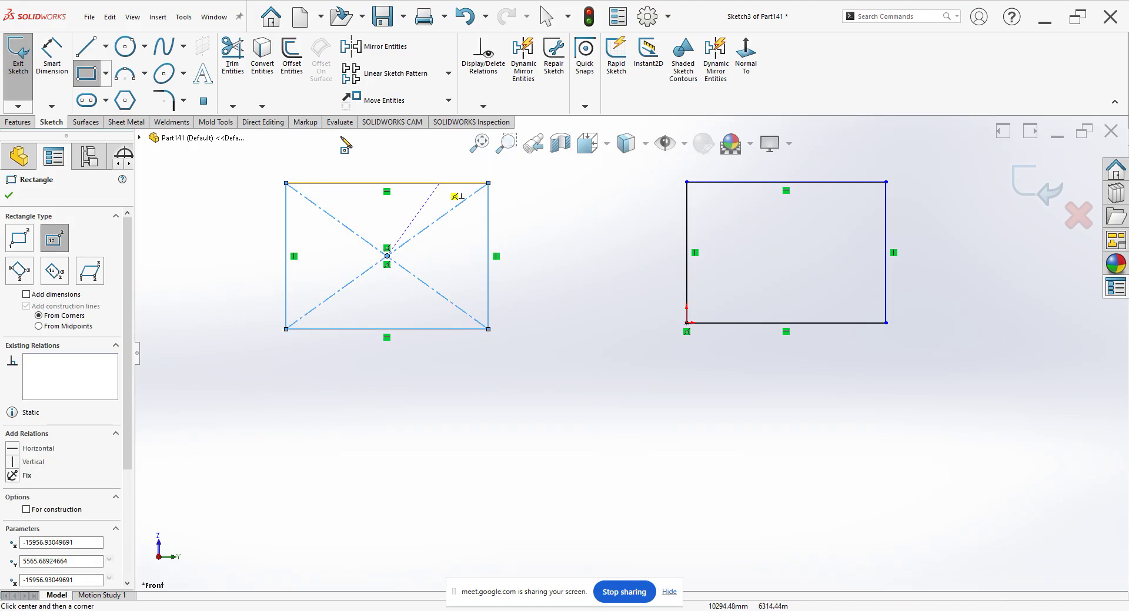
left_click(18, 271)
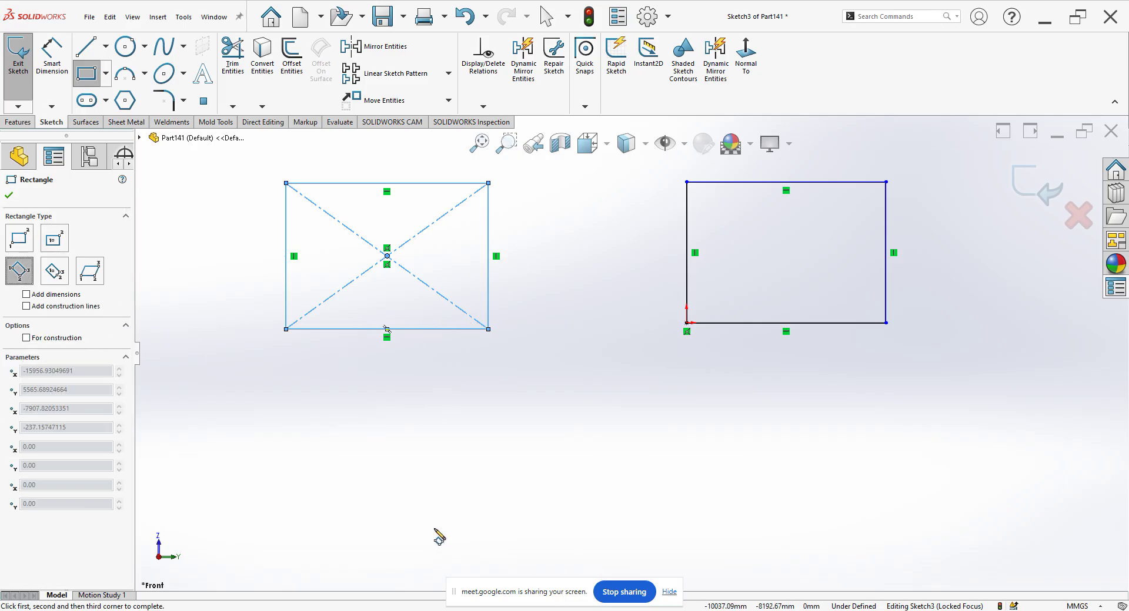
left_click(537, 495)
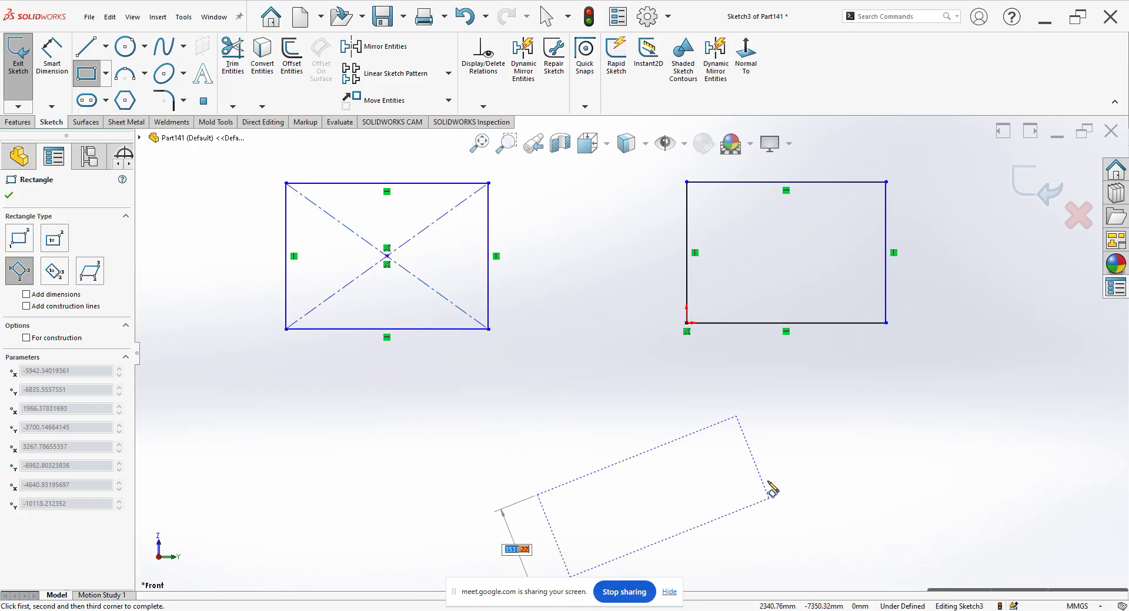
left_click(768, 499)
scroll(628, 354, "up", 2)
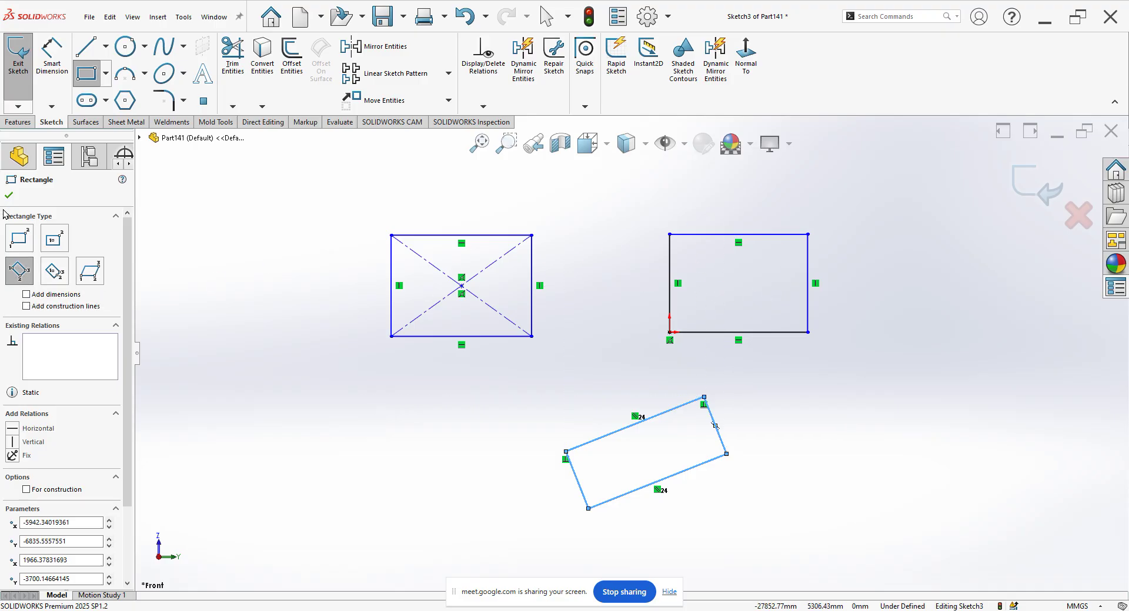
- Draw a slightly tilted 3 point center rectangle below the center rectangle, beside the tilted corner rectangle
left_click(64, 271)
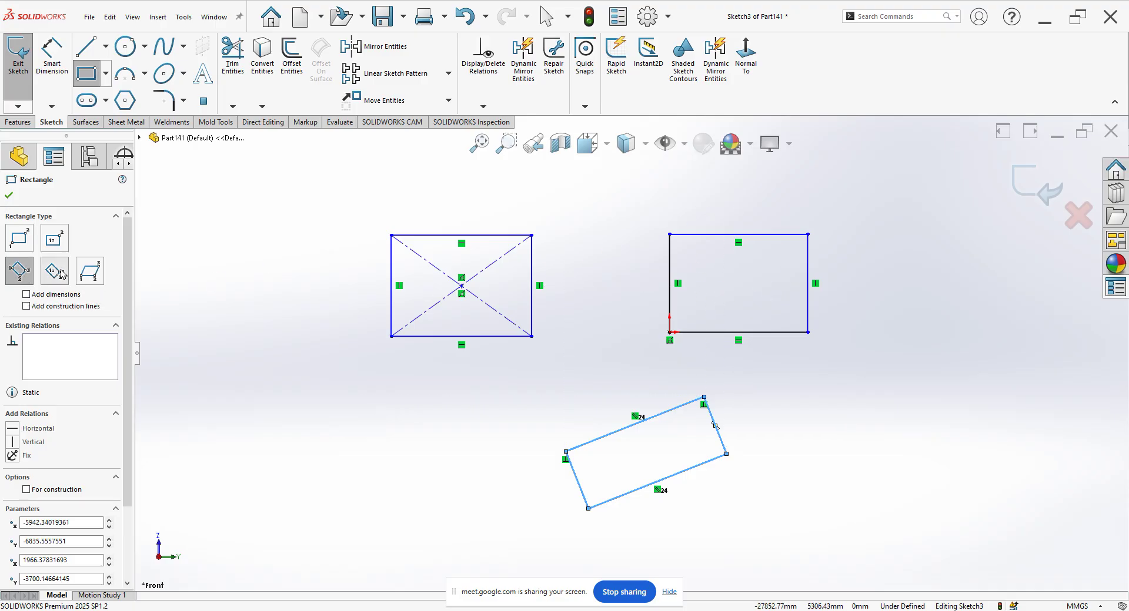
left_click(375, 453)
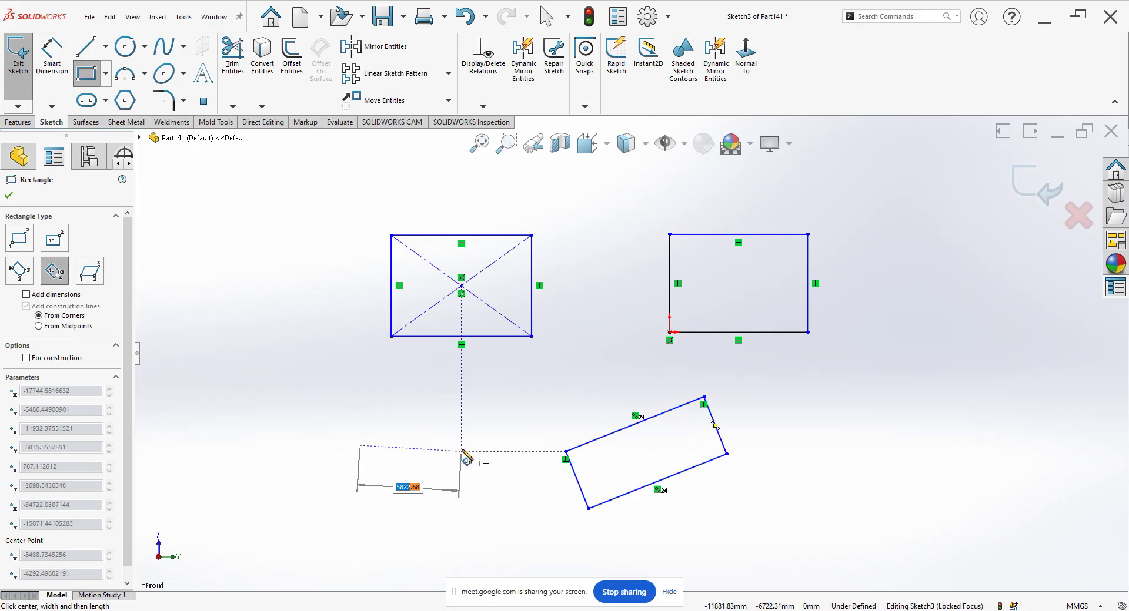
left_click(462, 452)
left_click(457, 510)
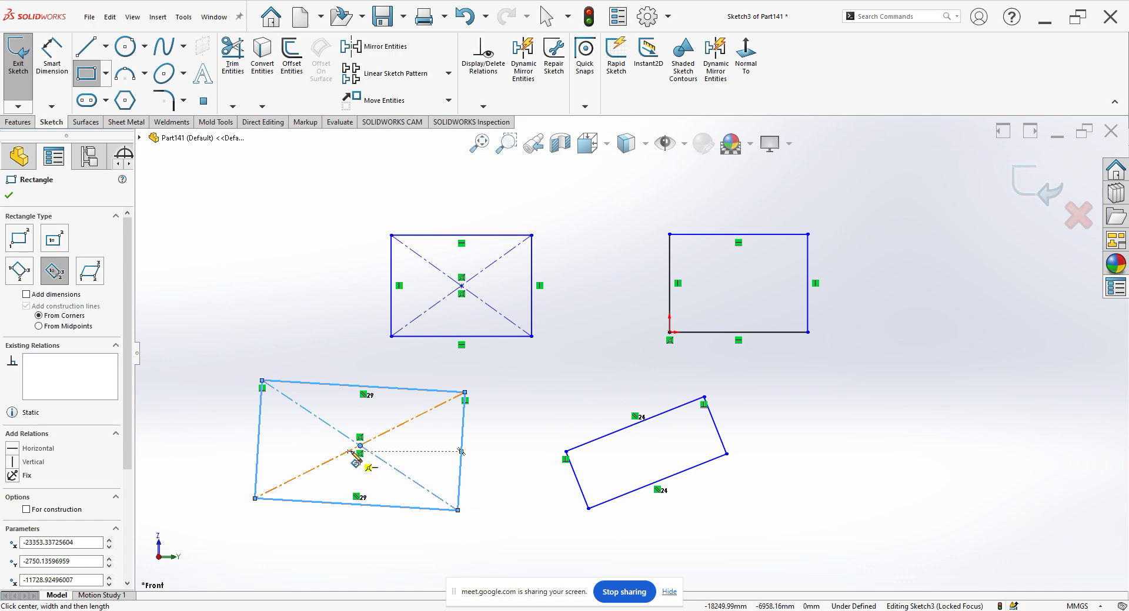
- Draw a parallelogram with horizontal long sides in the free area beside the four rectangles
left_click(90, 271)
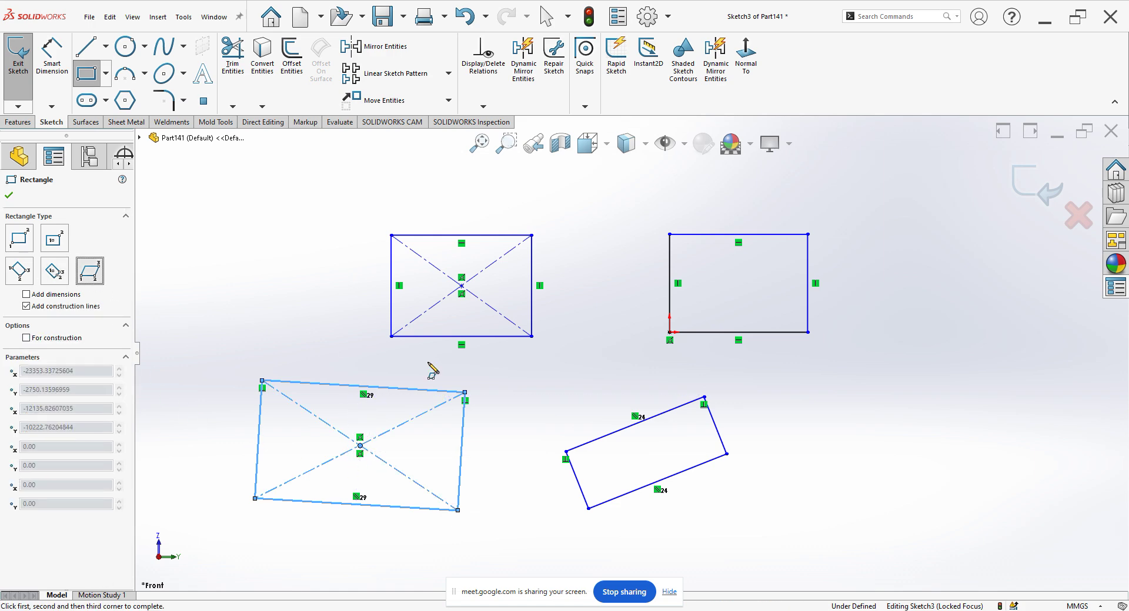
key("z")
key("z")
key("z")
left_click(320, 330)
left_click(410, 331)
left_click(383, 413)
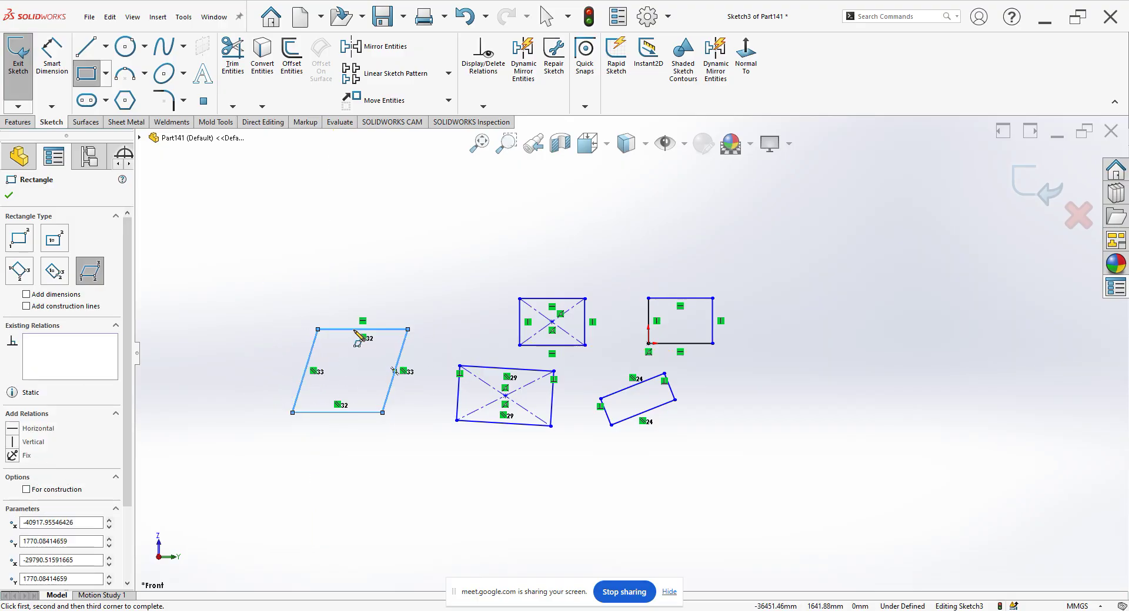
key("z")
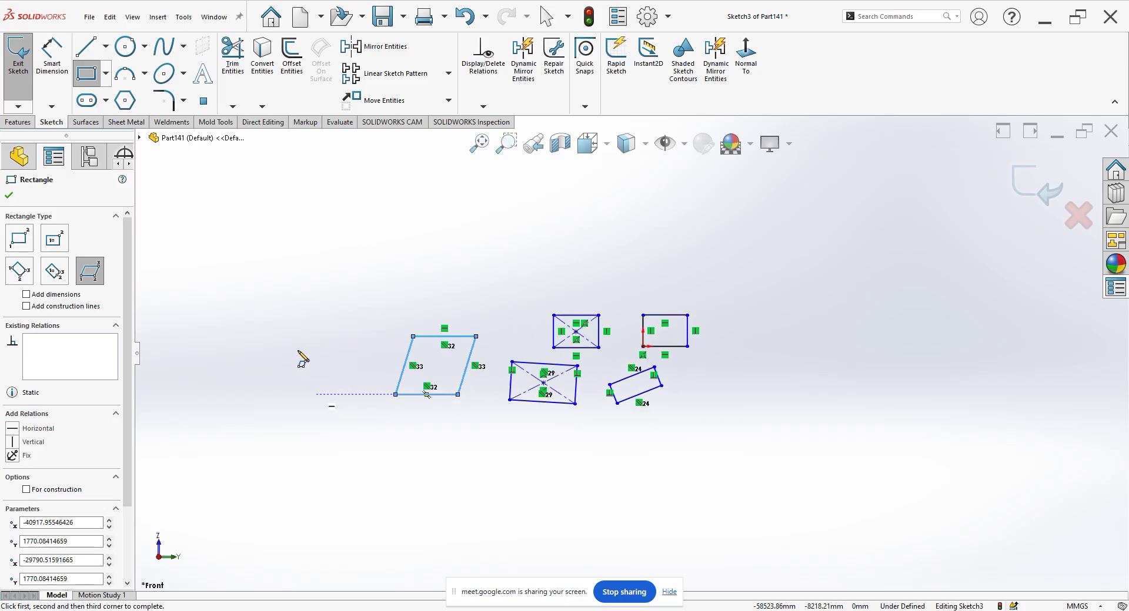
- End the rectangle command and delete all the practice shapes from the sketch
right_click(277, 296)
left_click(285, 301)
left_click_drag(269, 255, 761, 447)
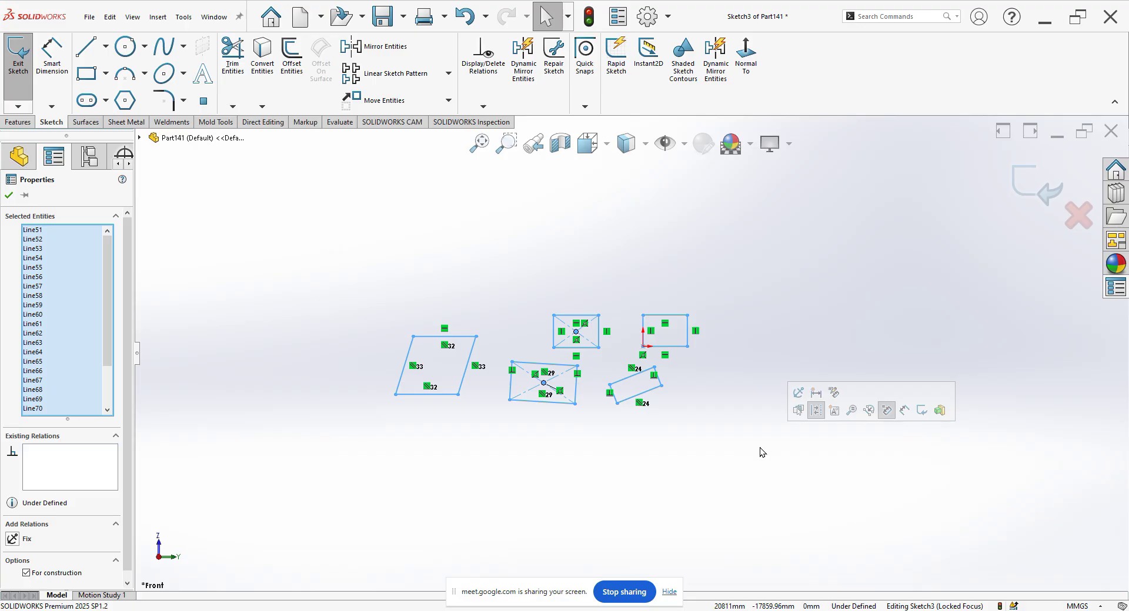
key("Delete")
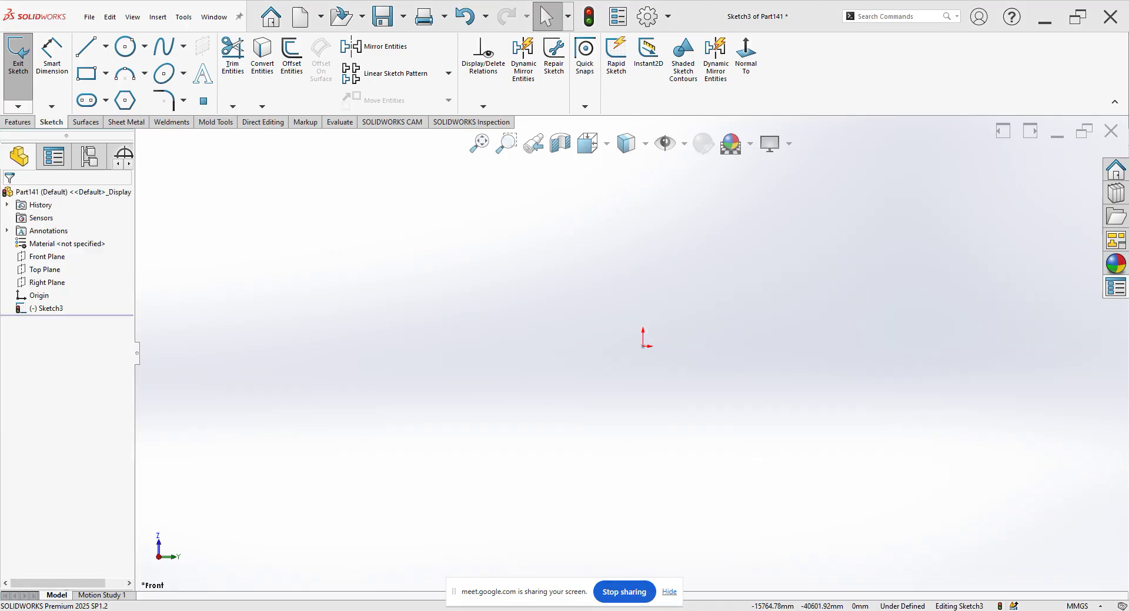
- Switch to the SOLIDWORKS book PDF in Edge, jump to chapter c03 and search backwards for the tutorials closing chapter 2
key("alt+Tab")
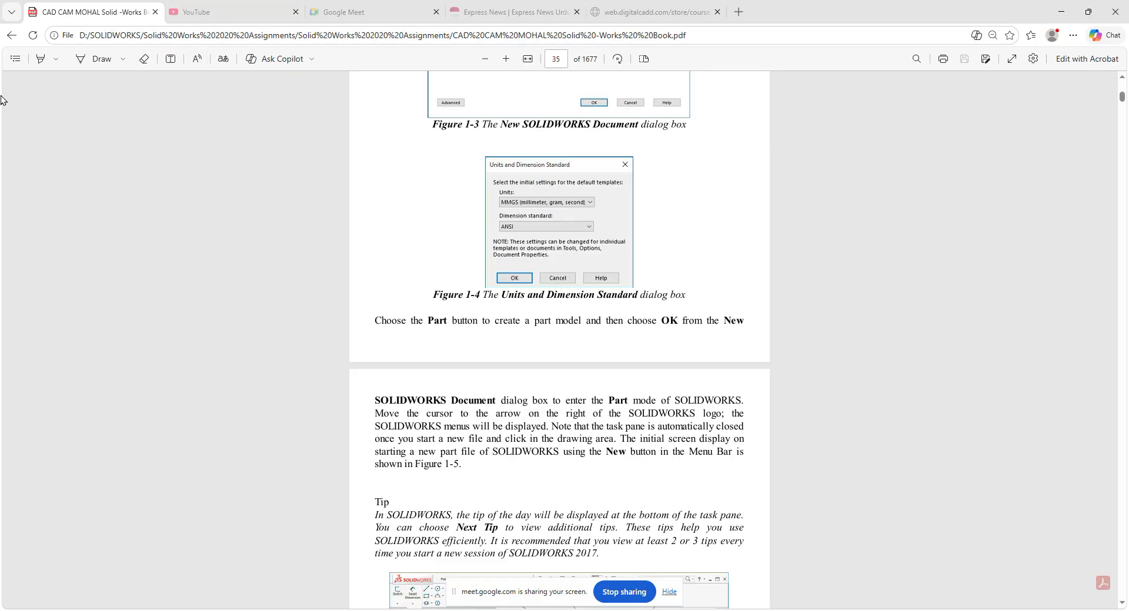
left_click(18, 66)
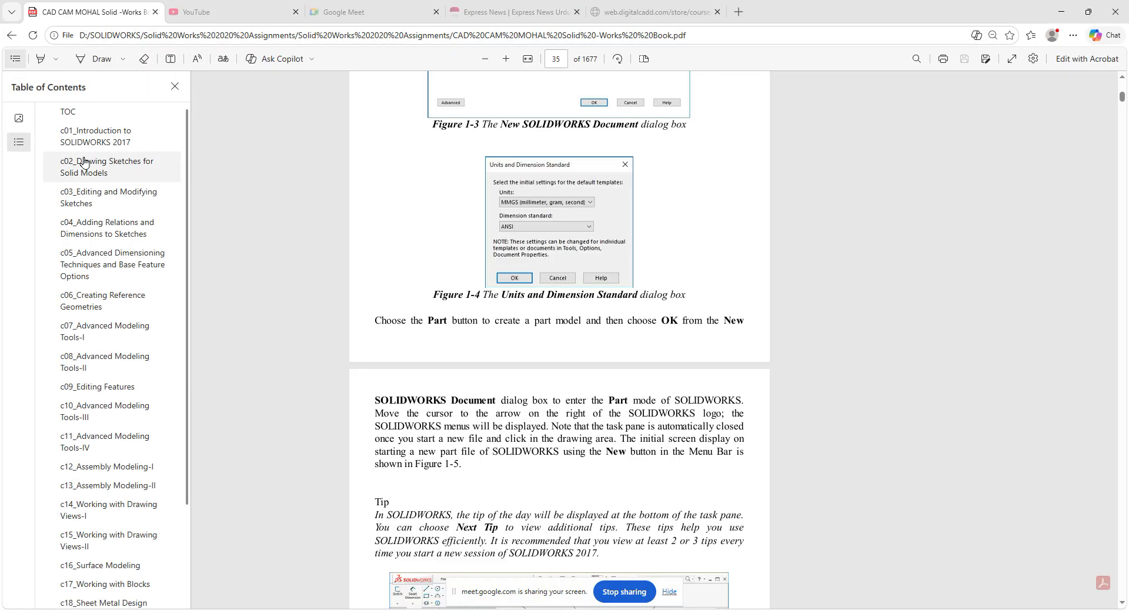
left_click(83, 200)
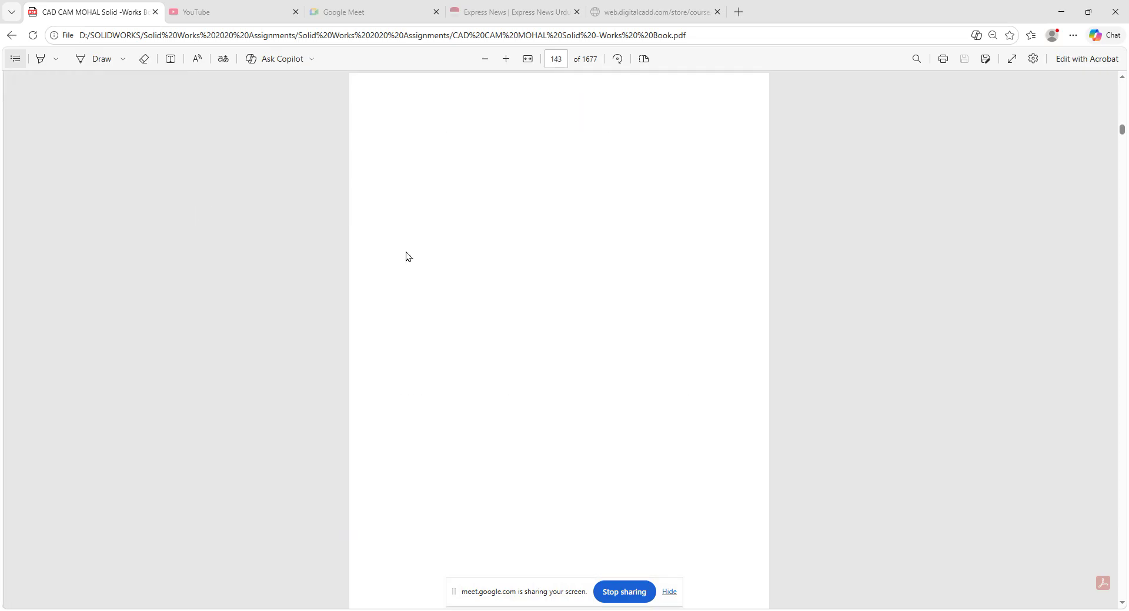
scroll(605, 292, "up", 20)
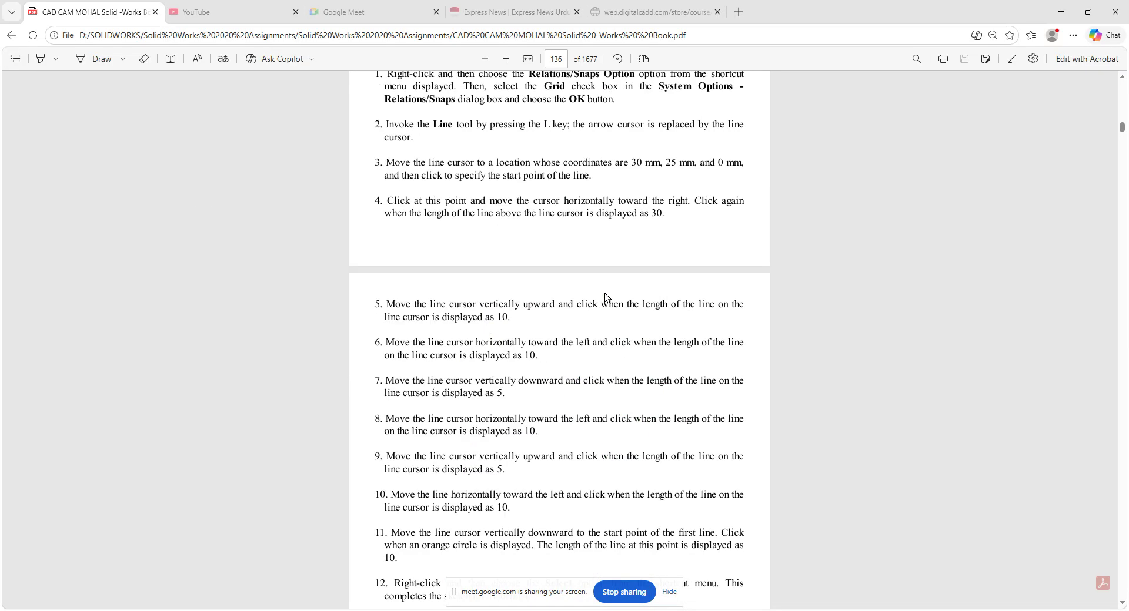
scroll(606, 297, "up", 20)
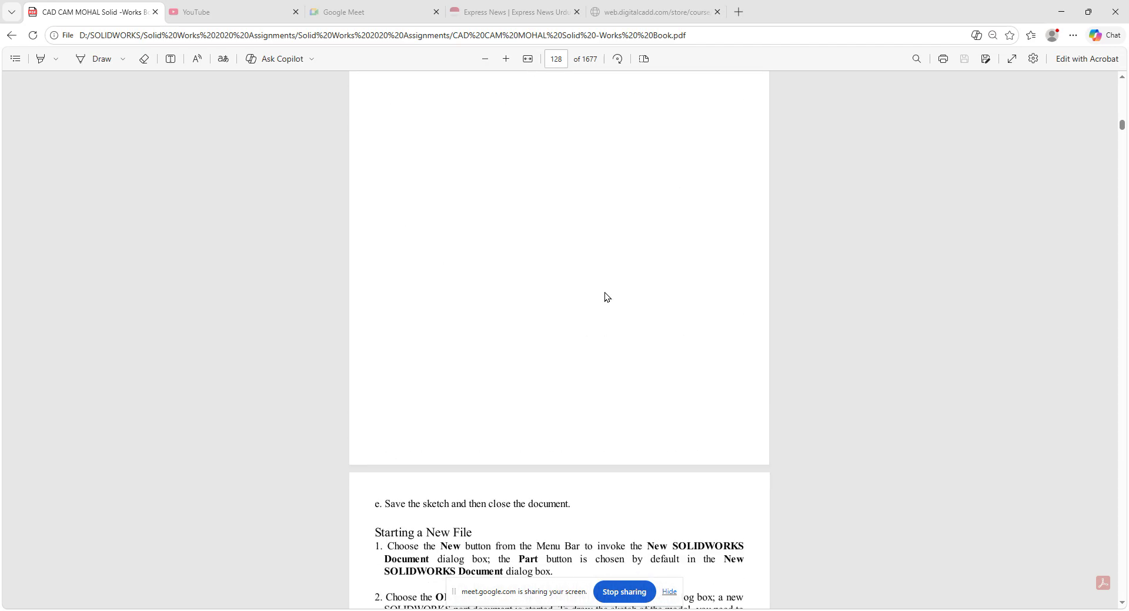
scroll(604, 297, "up", 20)
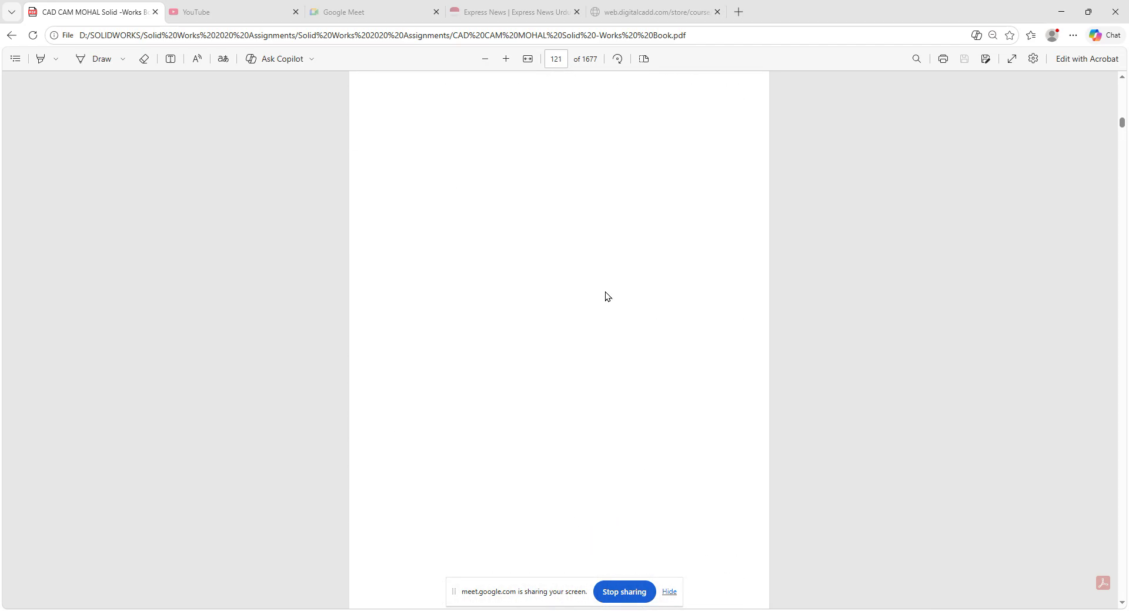
scroll(605, 291, "up", 20)
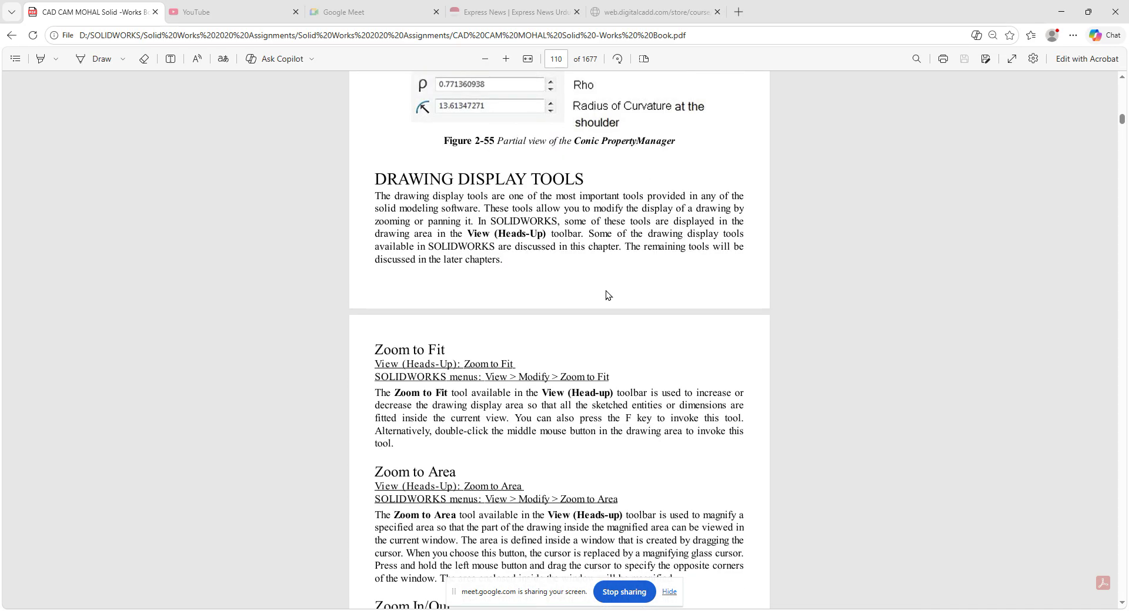
scroll(606, 291, "up", 20)
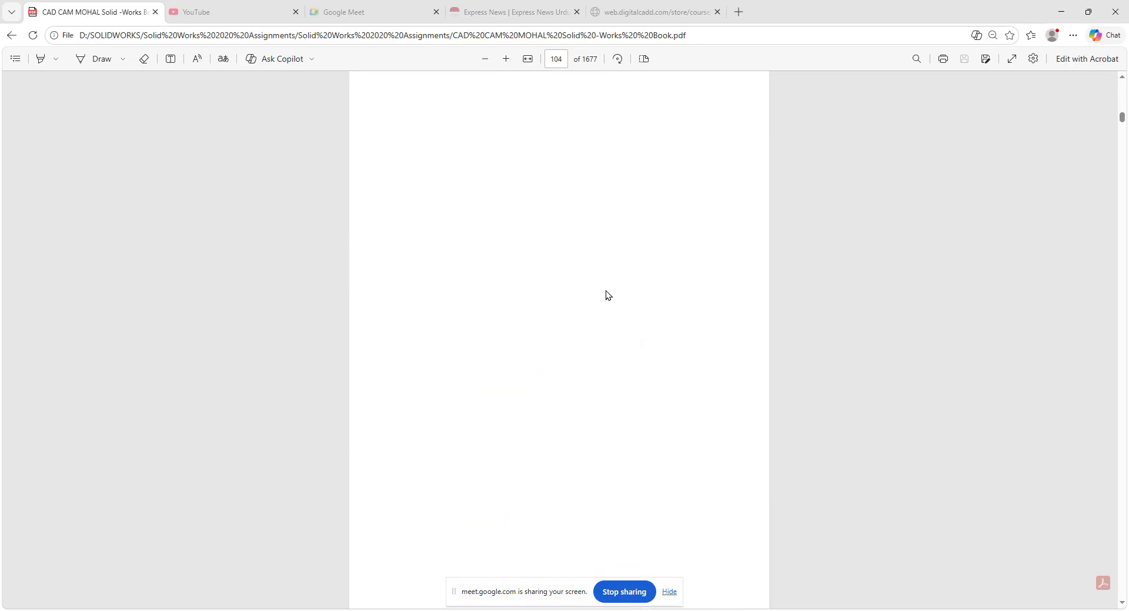
scroll(606, 290, "up", 20)
scroll(605, 291, "down", 20)
scroll(606, 294, "down", 20)
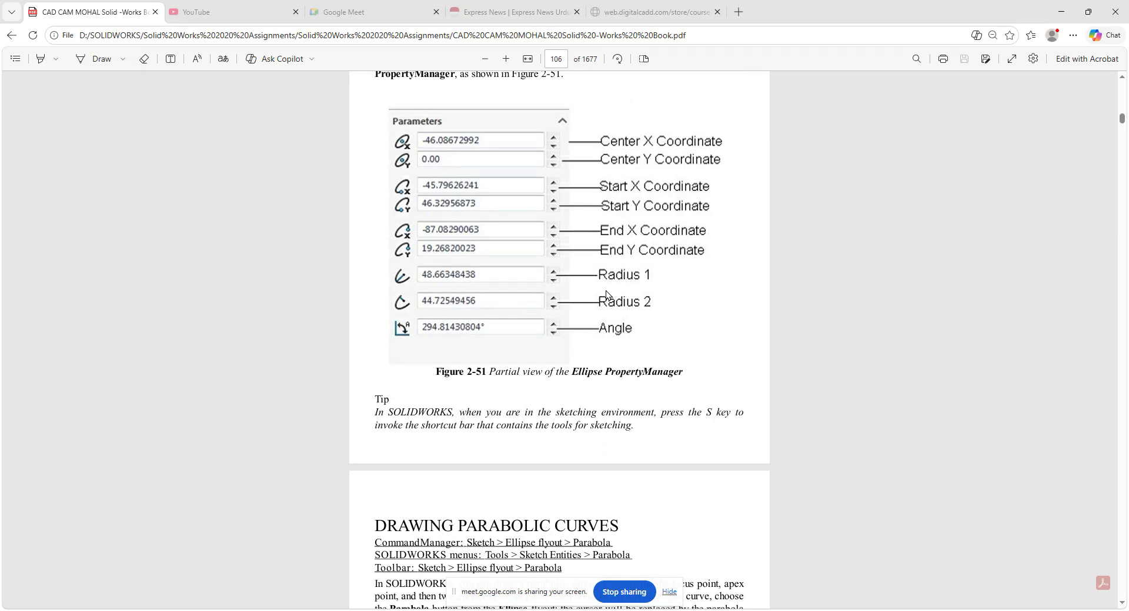
scroll(606, 293, "down", 12)
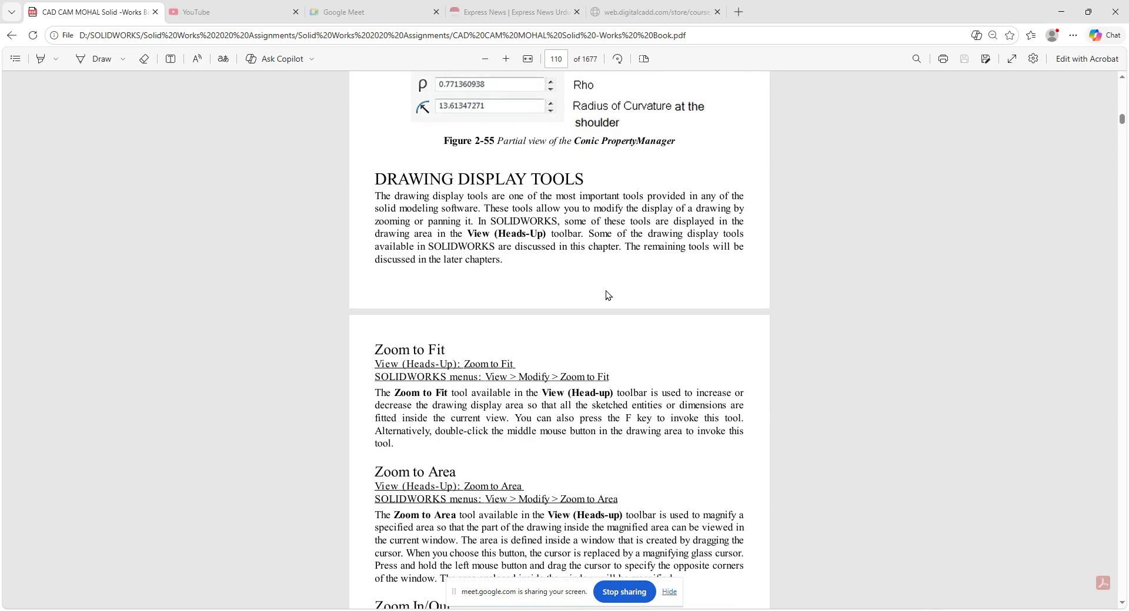
scroll(606, 291, "down", 8)
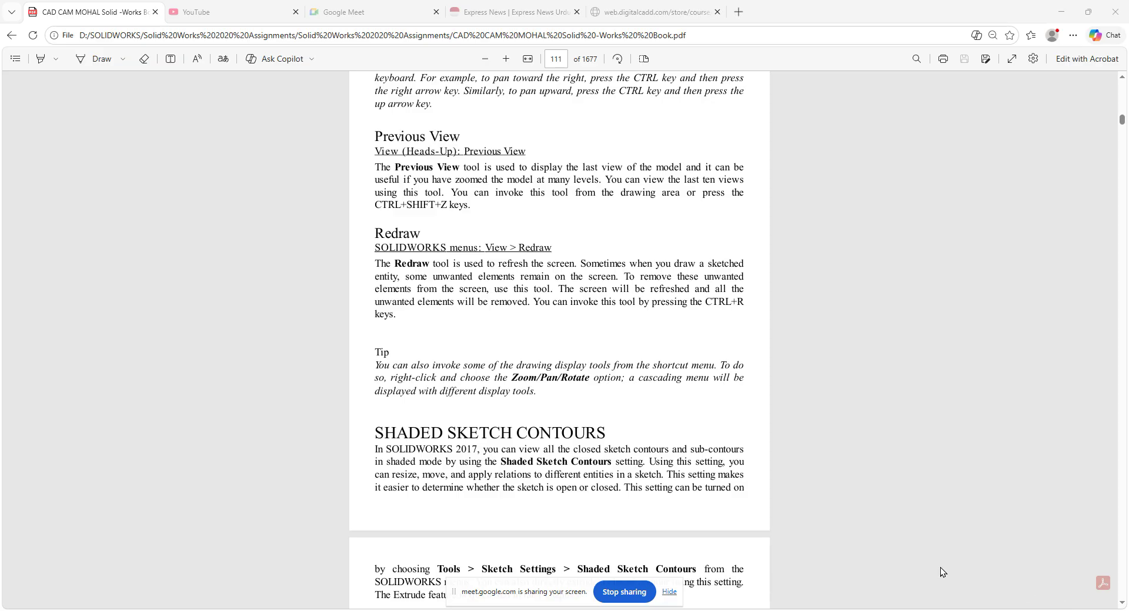
- Examine Tutorial 1 of chapter 2, including the revolved model in Figure 2-56 and the dimensioned sketch in Figure 2-57
scroll(471, 298, "down", 8)
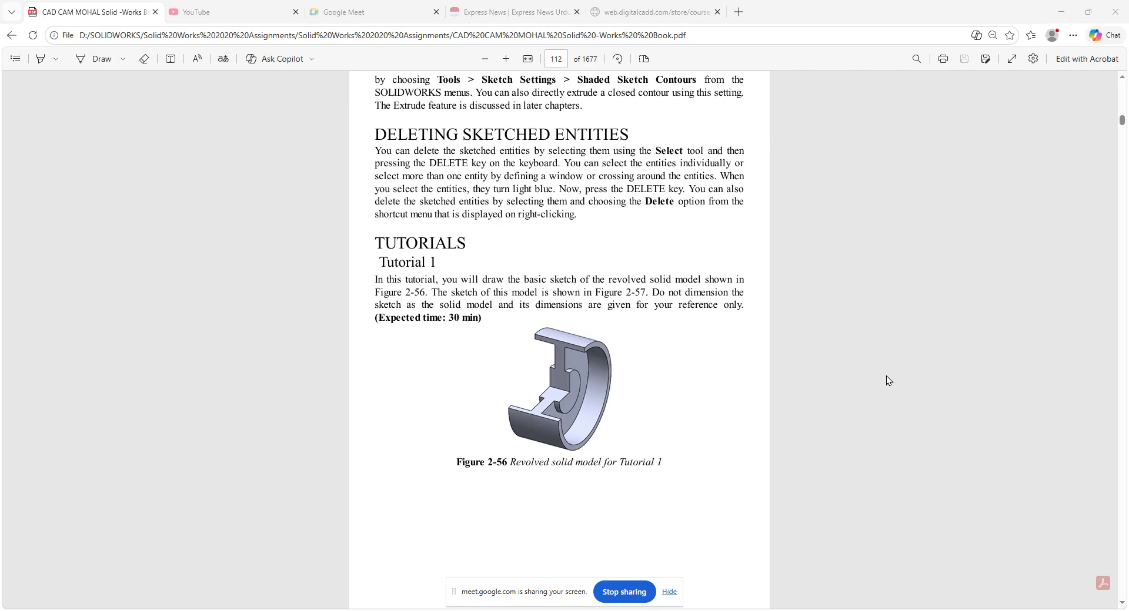
scroll(572, 375, "down", 8)
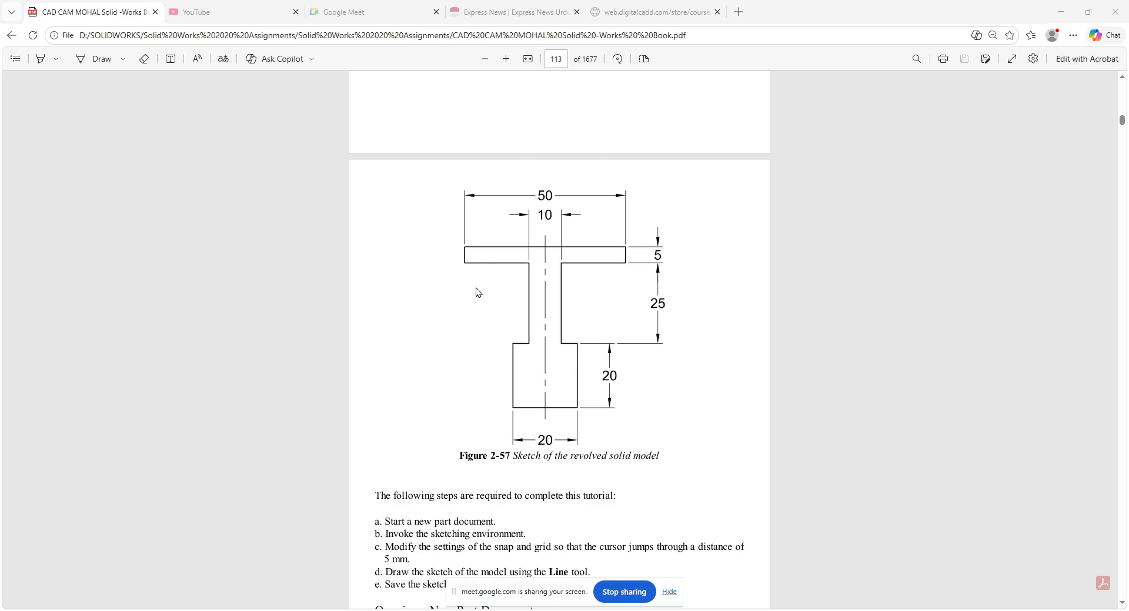
scroll(528, 263, "up", 8)
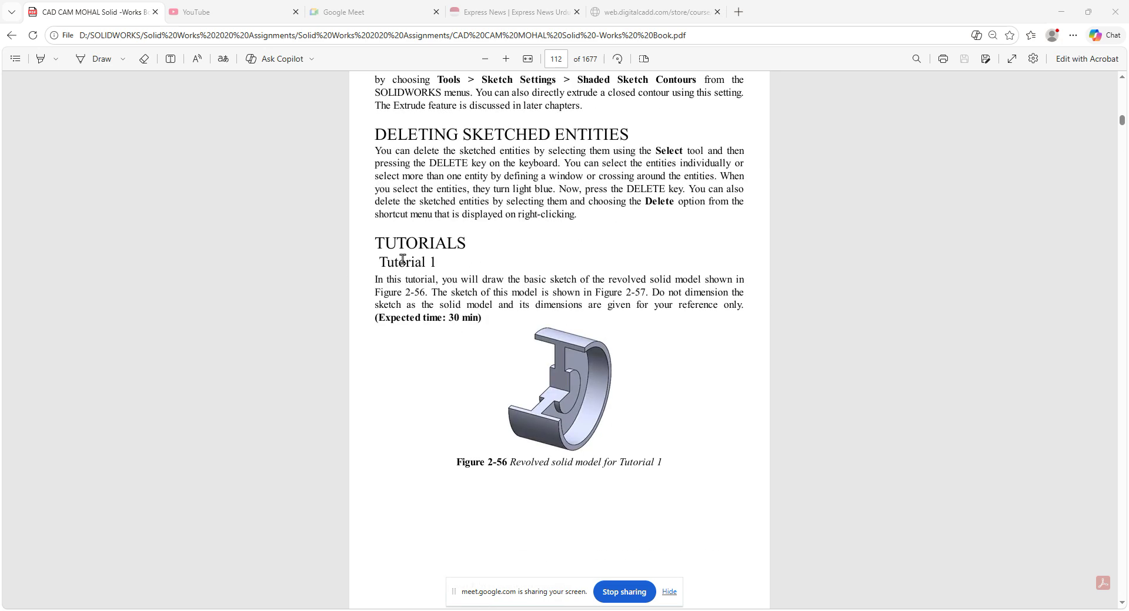
left_click_drag(378, 261, 439, 268)
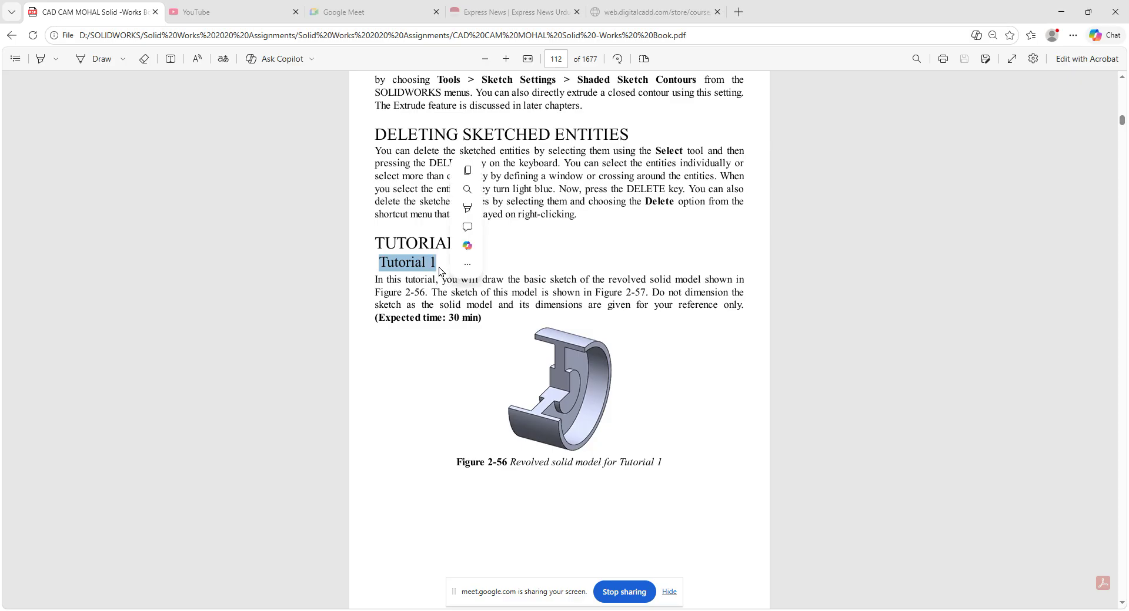
scroll(512, 354, "down", 7)
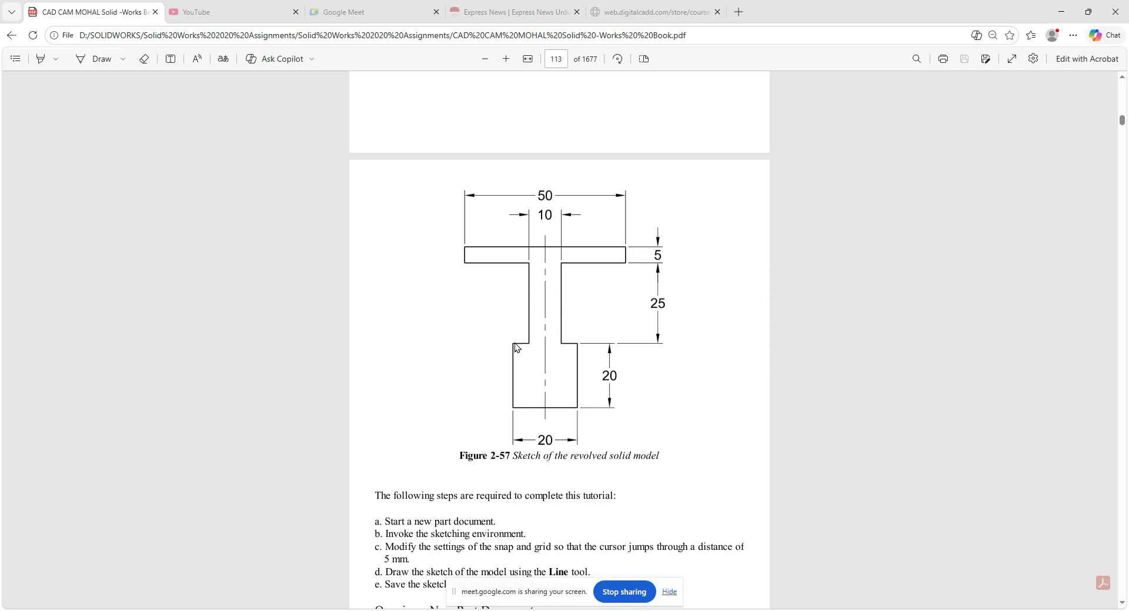
- Arrange SOLIDWORKS and the book PDF side by side, giving SOLIDWORKS about two thirds of the screen width
left_click_drag(123, 16, 1124, 95)
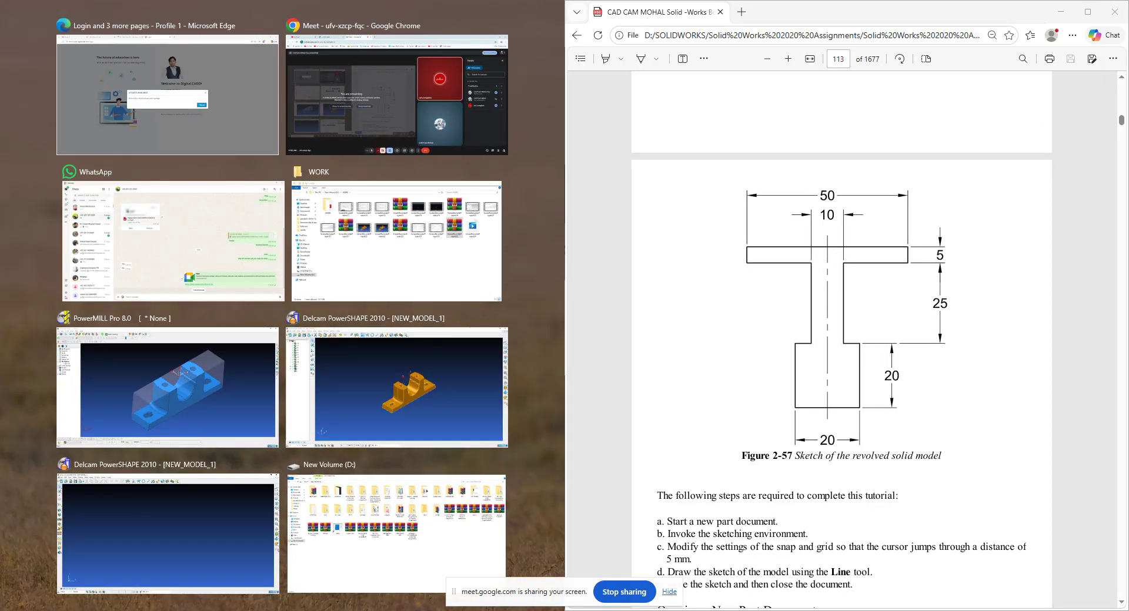
left_click(568, 610)
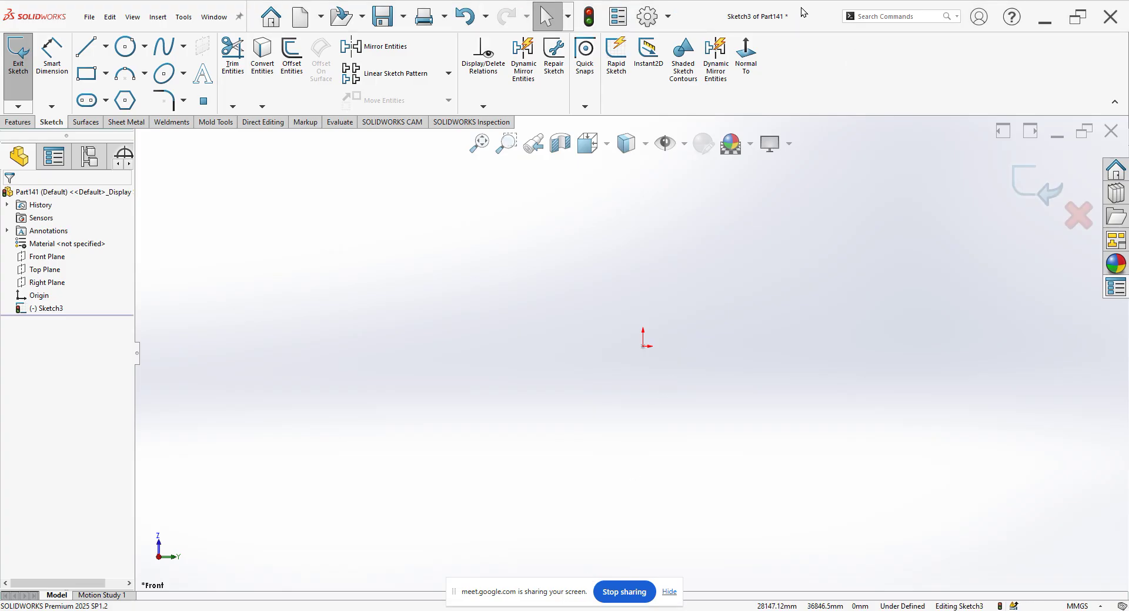
left_click_drag(723, 27, 823, 102)
left_click_drag(398, 107, 2, 136)
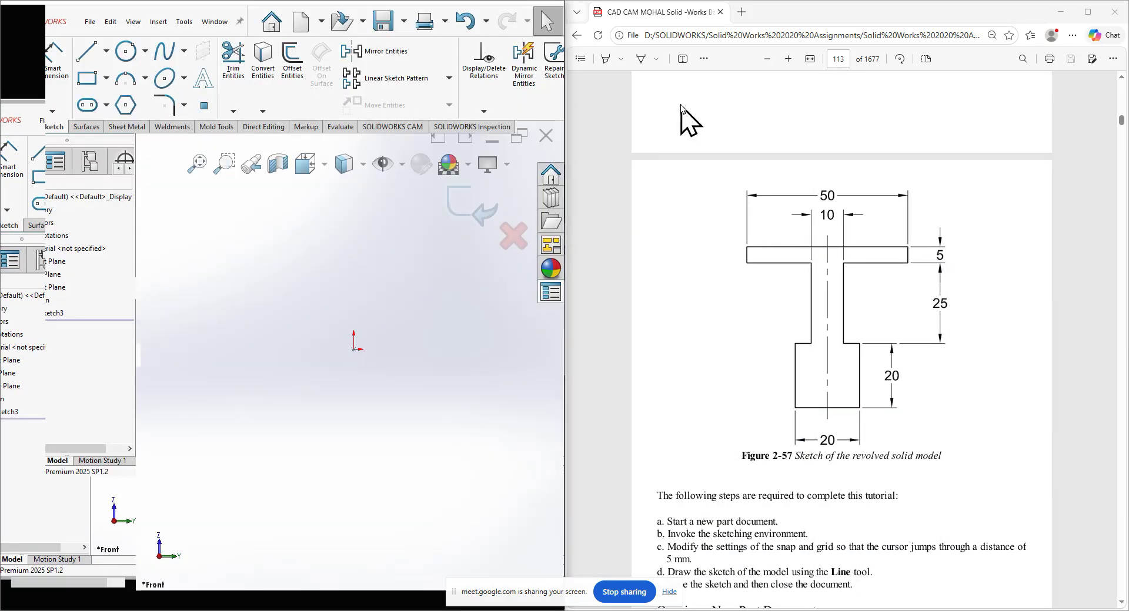
left_click_drag(563, 335, 744, 335)
left_click(534, 361)
left_click_drag(563, 364, 767, 353)
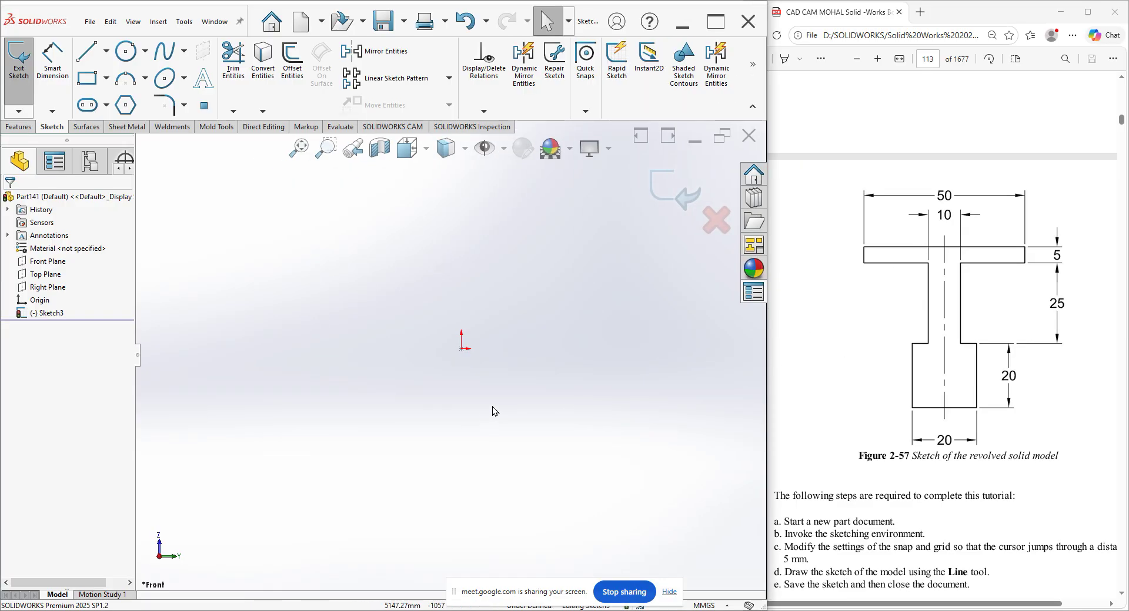
- Close the practice part and create a new part document
left_click(705, 234)
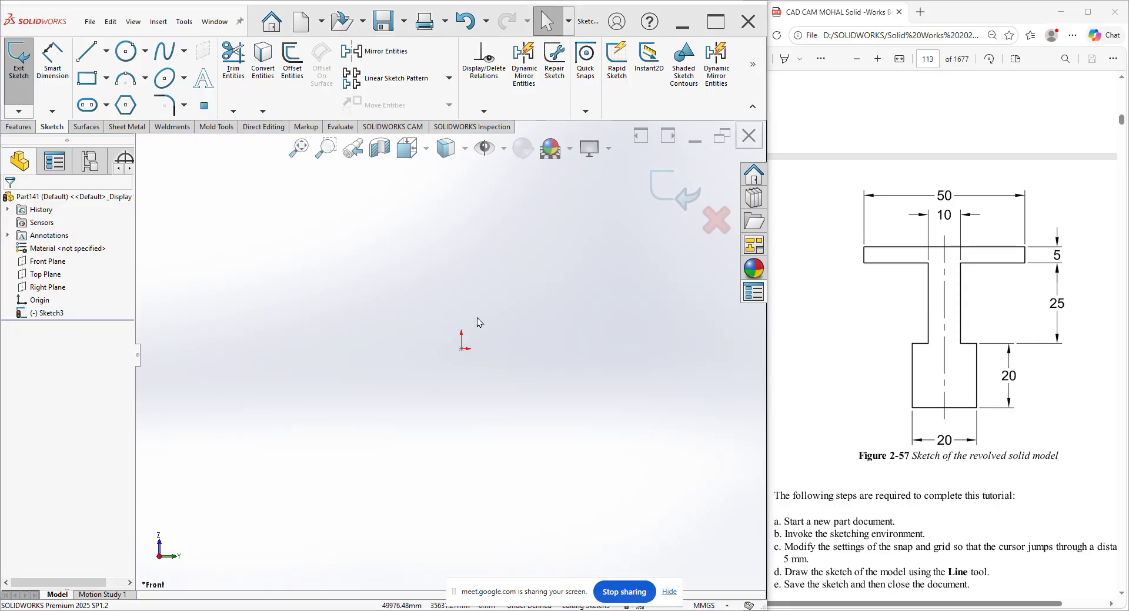
left_click(594, 325)
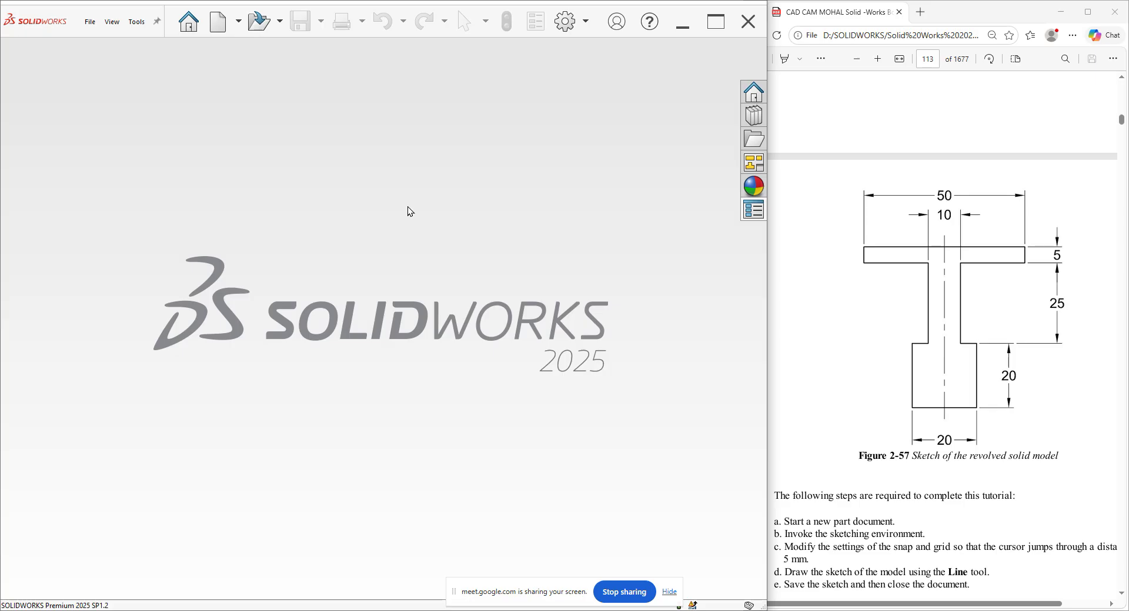
left_click(222, 34)
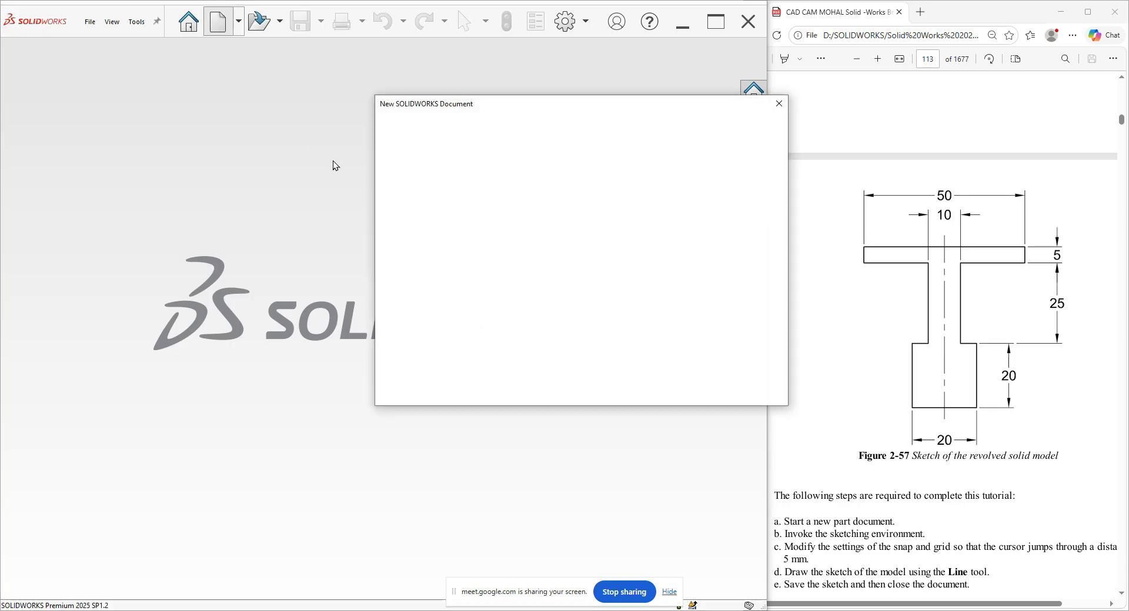
left_click(445, 233)
left_click(638, 381)
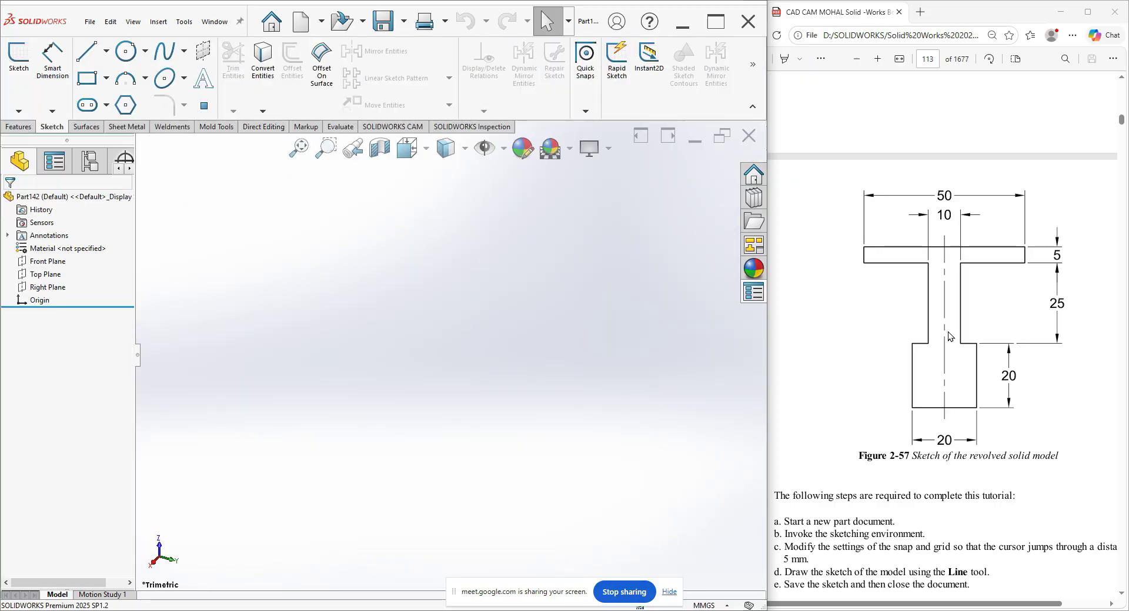
- Compare the revolved model in Figure 2-56 with its dimensioned sketch in Figure 2-57 in the book PDF
scroll(951, 338, "up", 5)
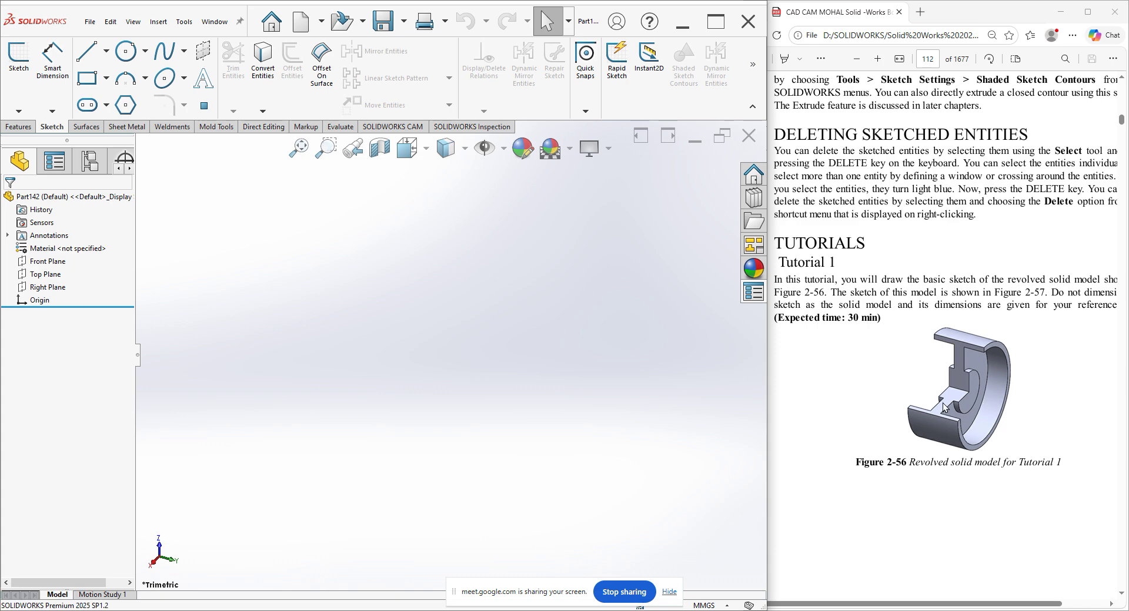
left_click(957, 374)
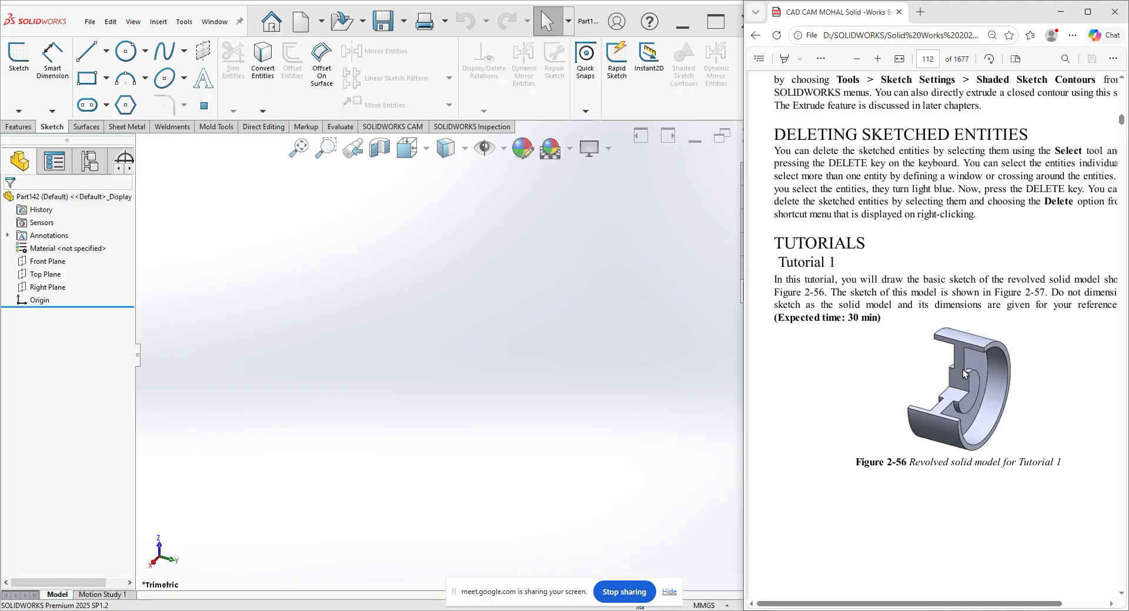
scroll(959, 376, "down", 5)
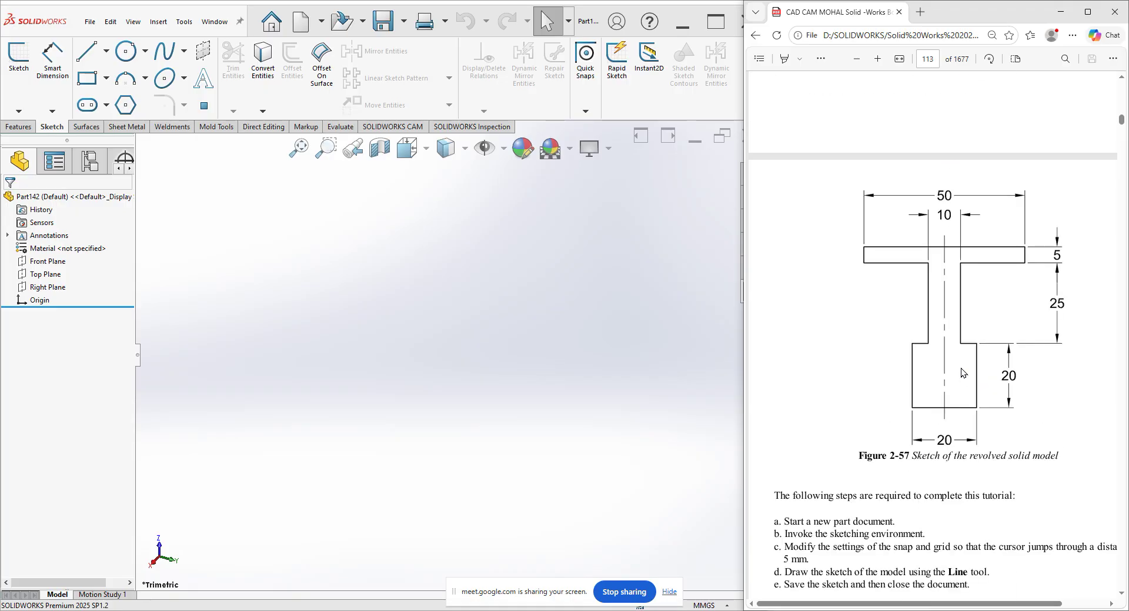
scroll(950, 315, "up", 5)
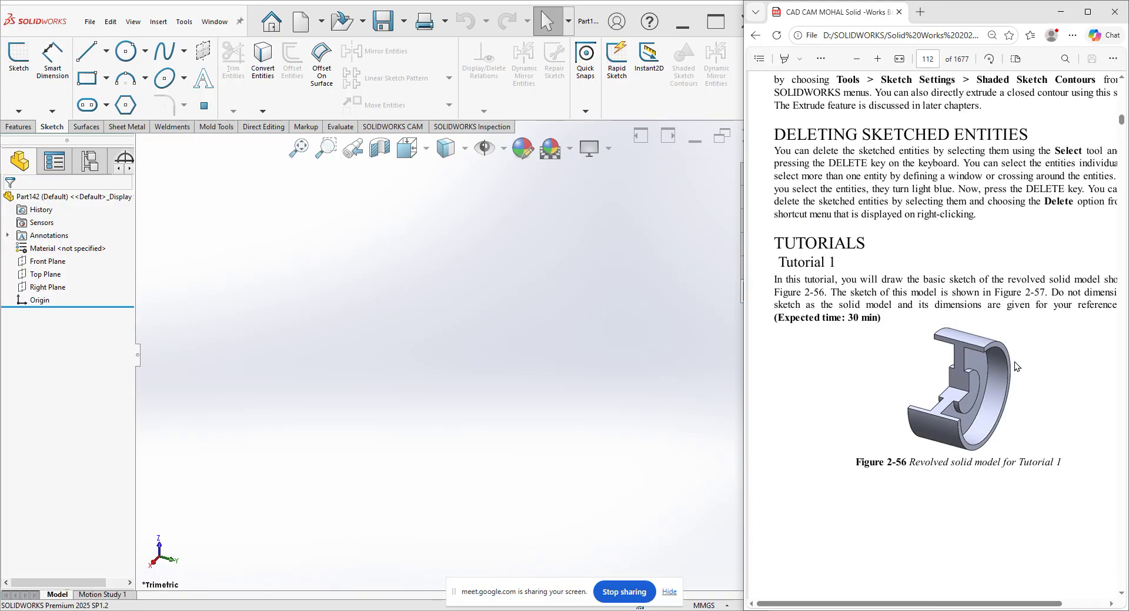
- Start a sketch on the Front Plane and bring Figure 2-57 of the book PDF back into view
left_click(38, 263)
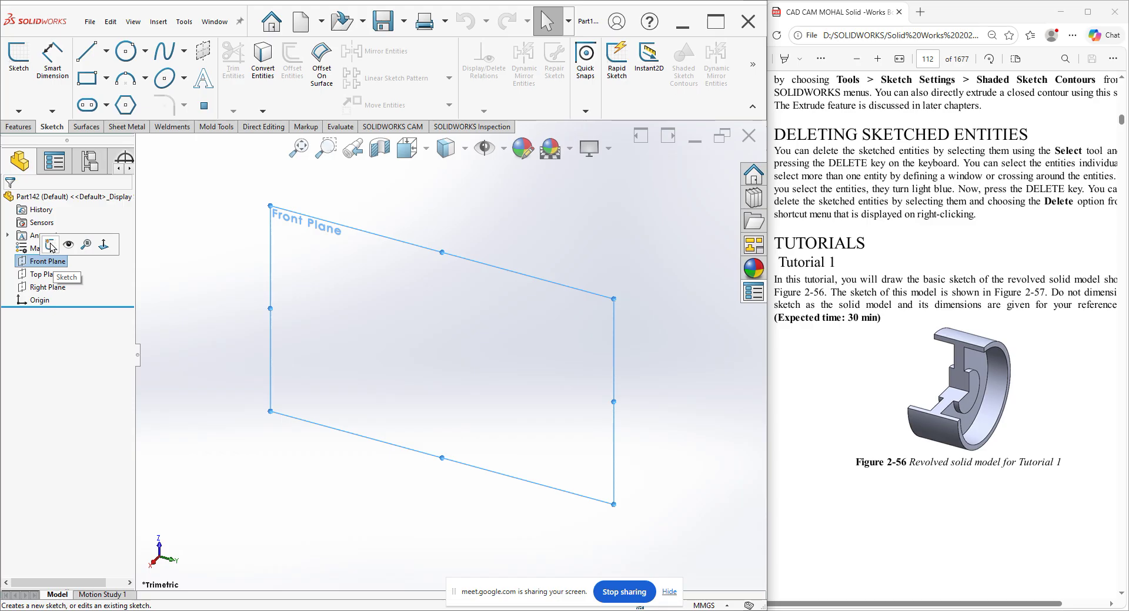
left_click(47, 248)
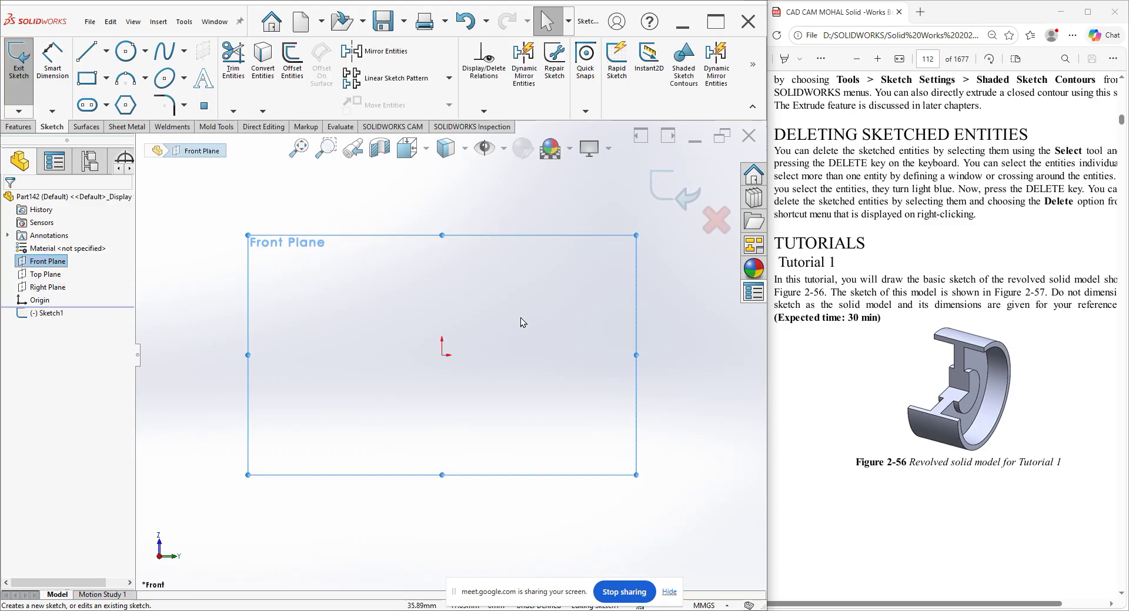
scroll(890, 324, "down", 10)
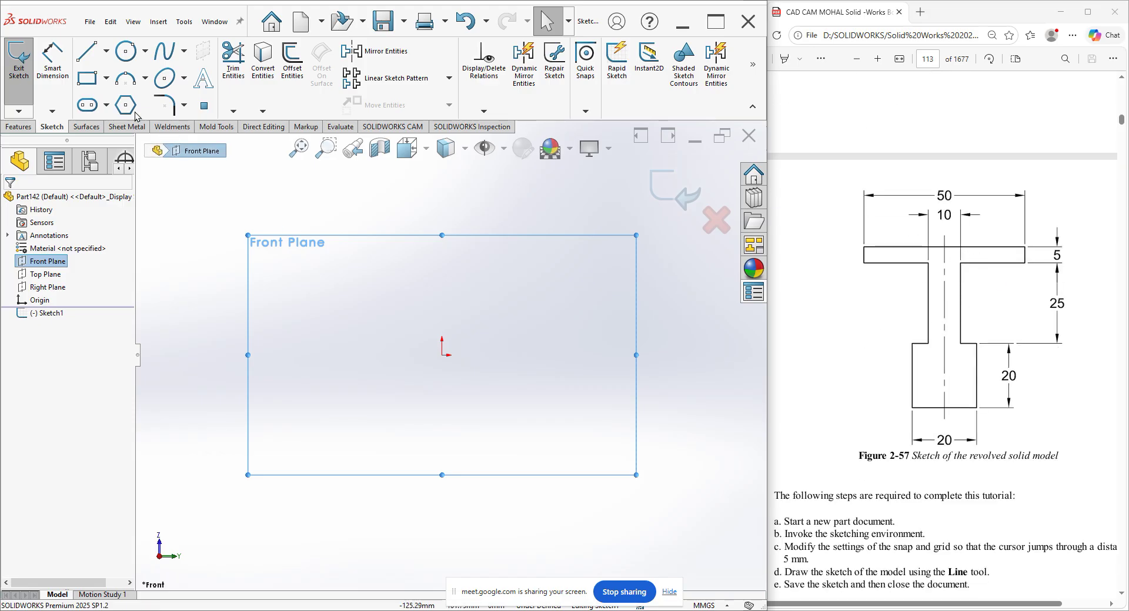
left_click(86, 63)
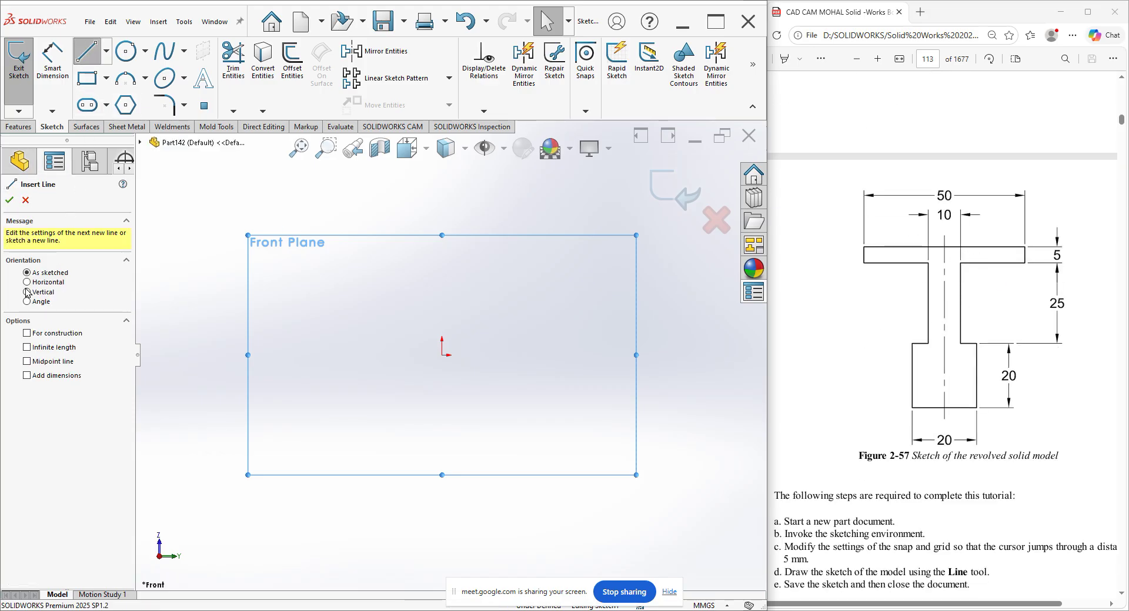
left_click(42, 335)
left_click(46, 348)
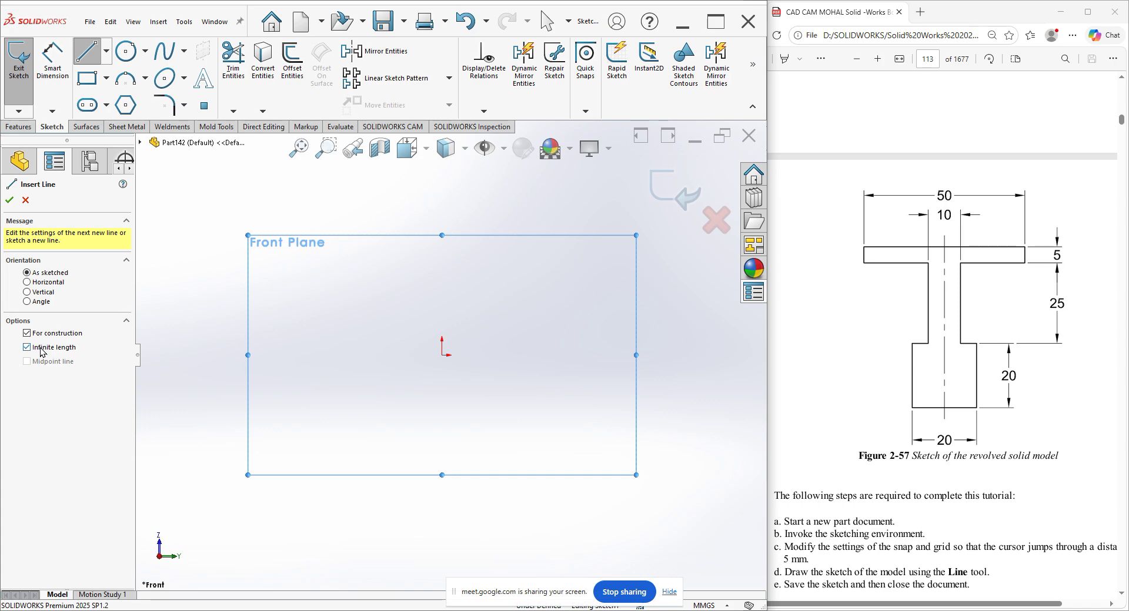
left_click(25, 200)
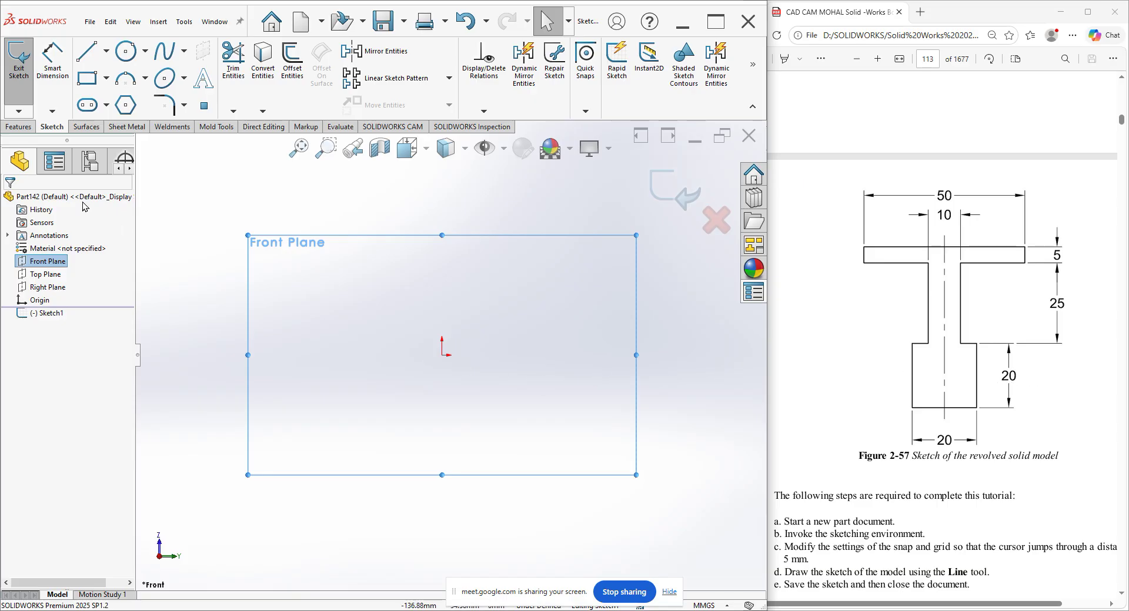
- Draw a vertical and a horizontal construction line of infinite length through the origin, then end the Line command
left_click(86, 53)
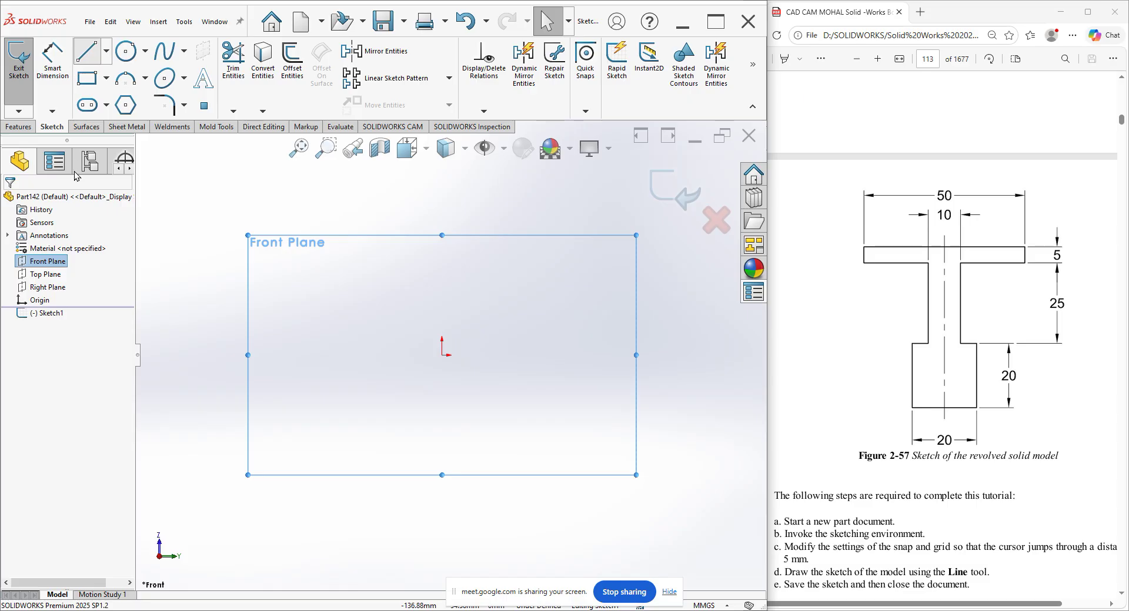
left_click(54, 333)
left_click(54, 348)
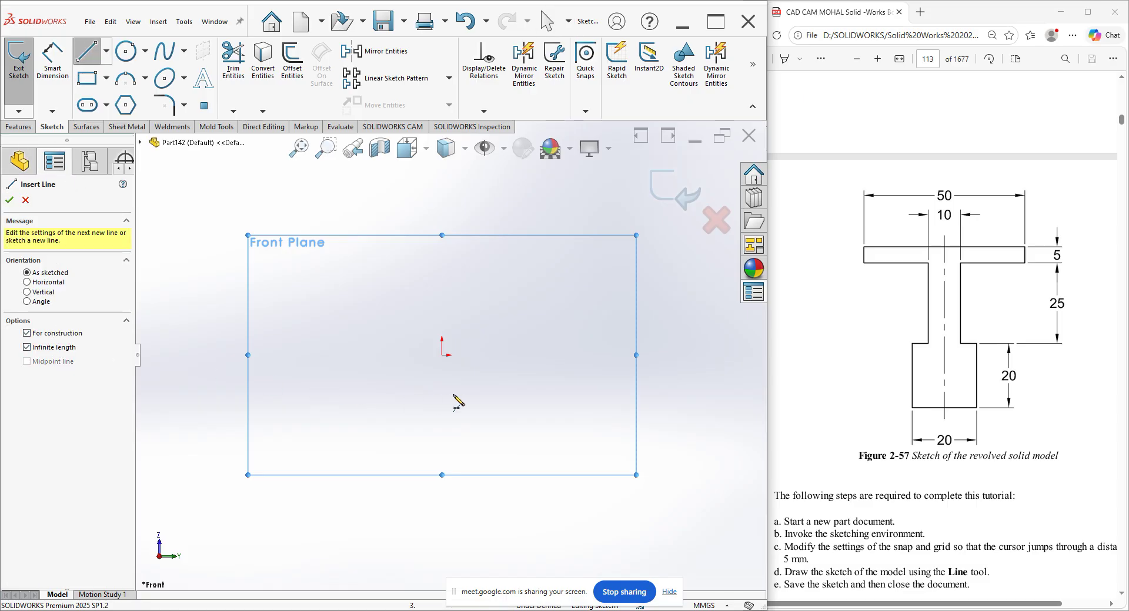
left_click(443, 369)
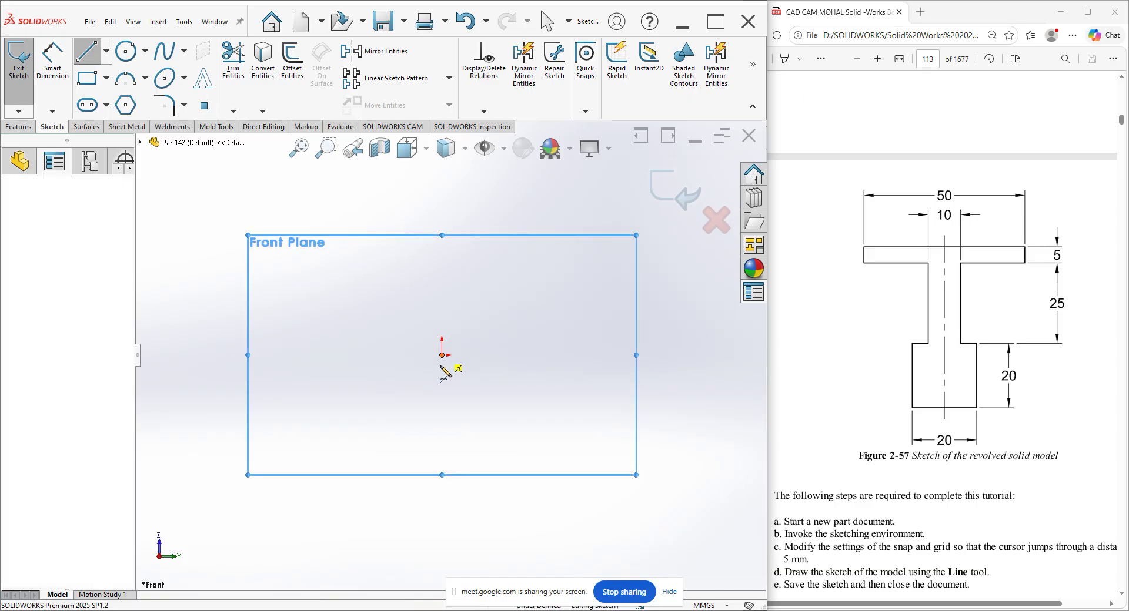
left_click(442, 406)
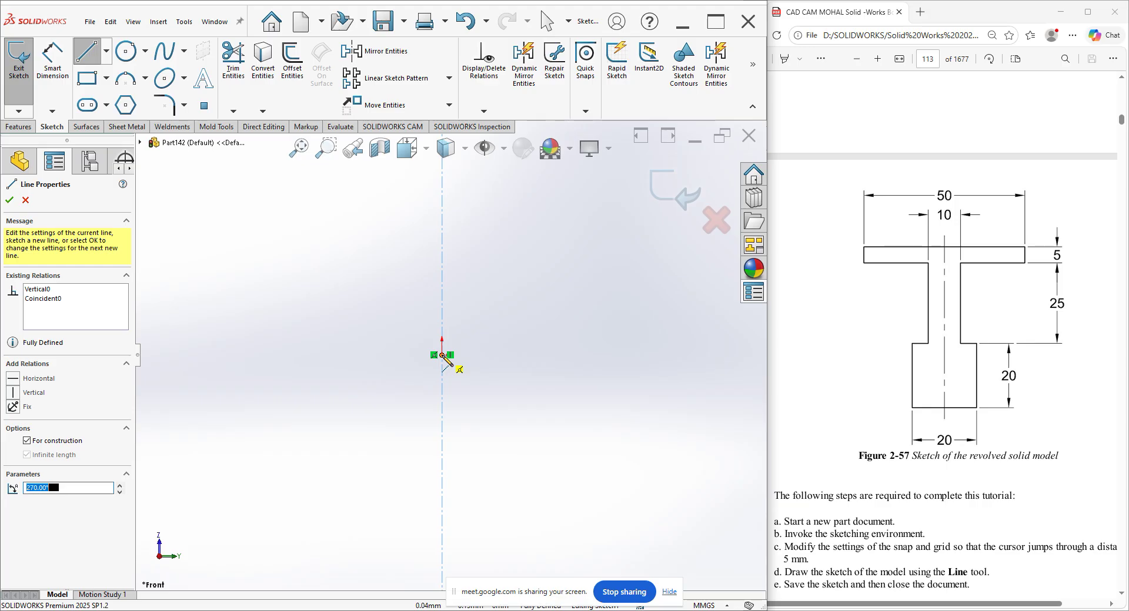
left_click(442, 355)
left_click(529, 354)
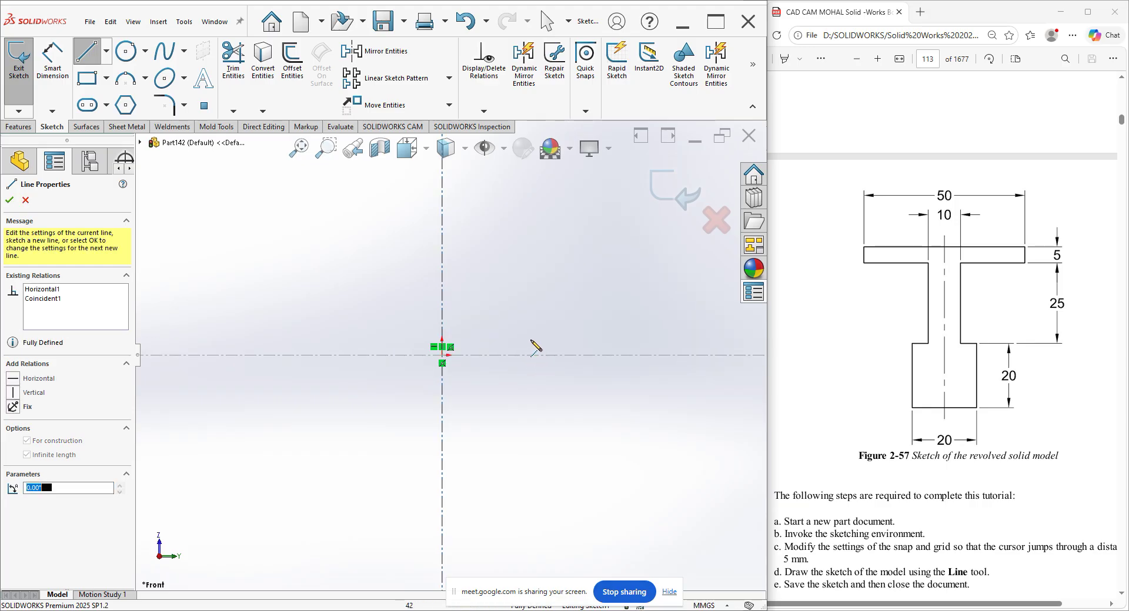
right_click(535, 347)
left_click(563, 334)
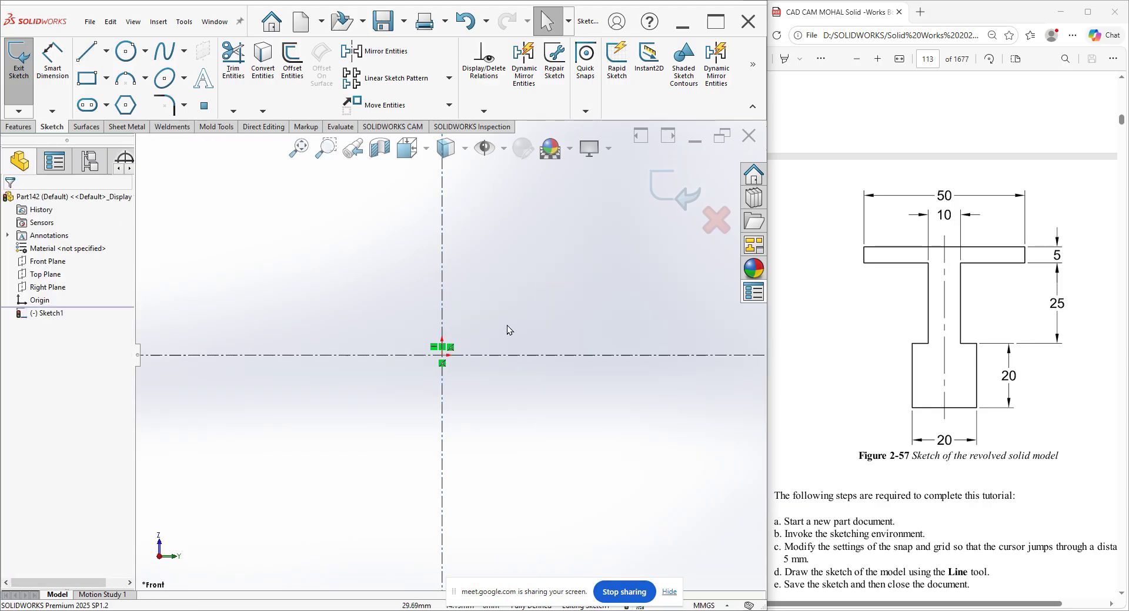
- Clear the selection of the two construction lines and hide the sketch relation symbols
left_click_drag(516, 313, 376, 397)
key("Escape")
left_click(504, 150)
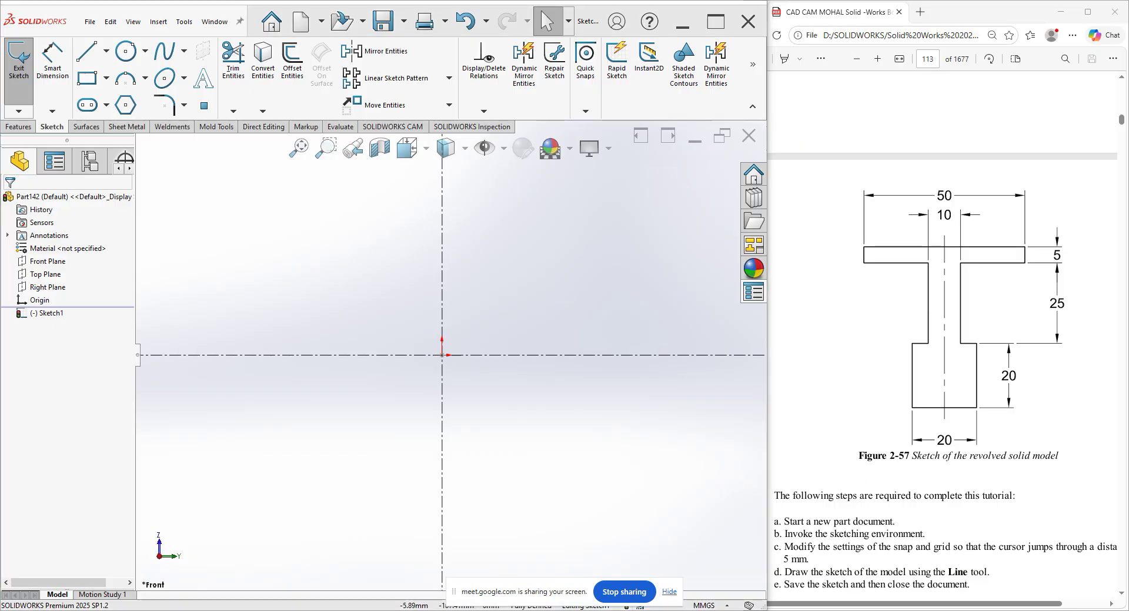
left_click(289, 568)
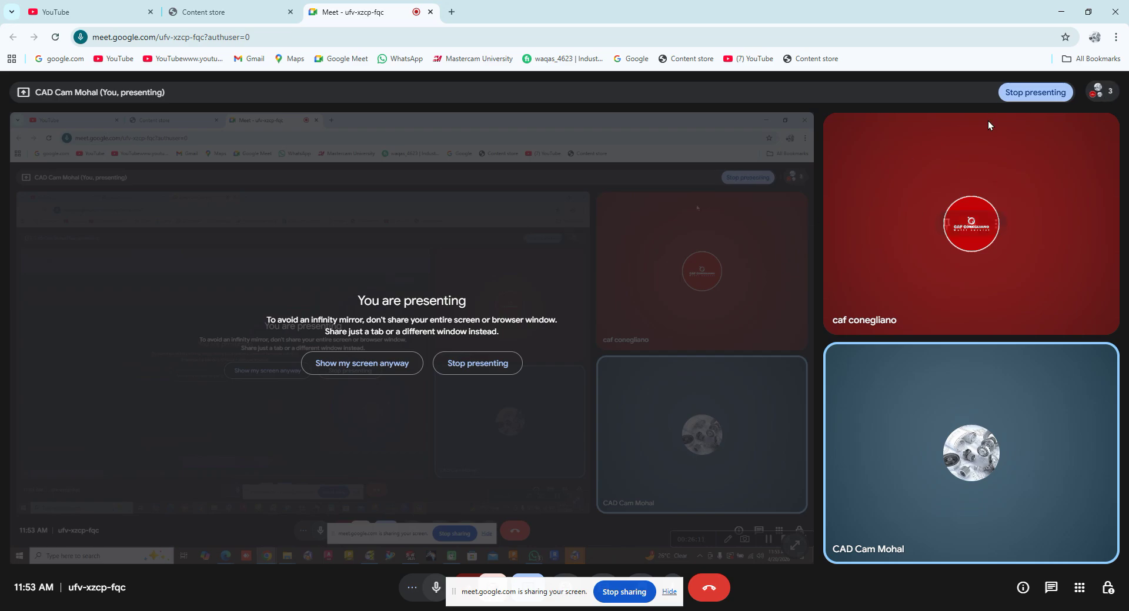
left_click(1062, 12)
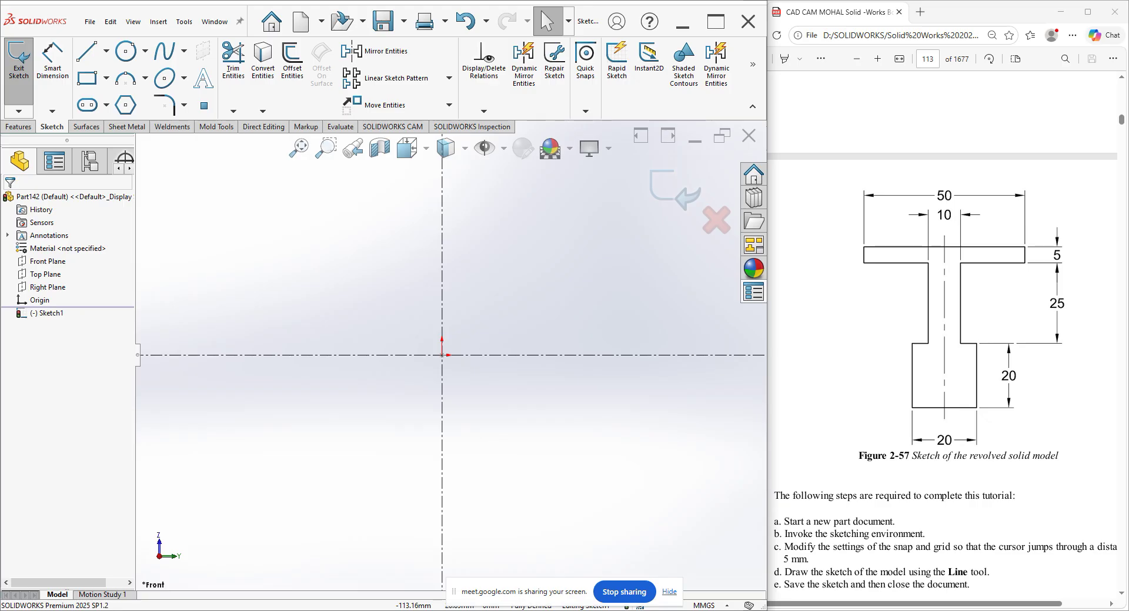
left_click(361, 610)
mouse_move(290, 576)
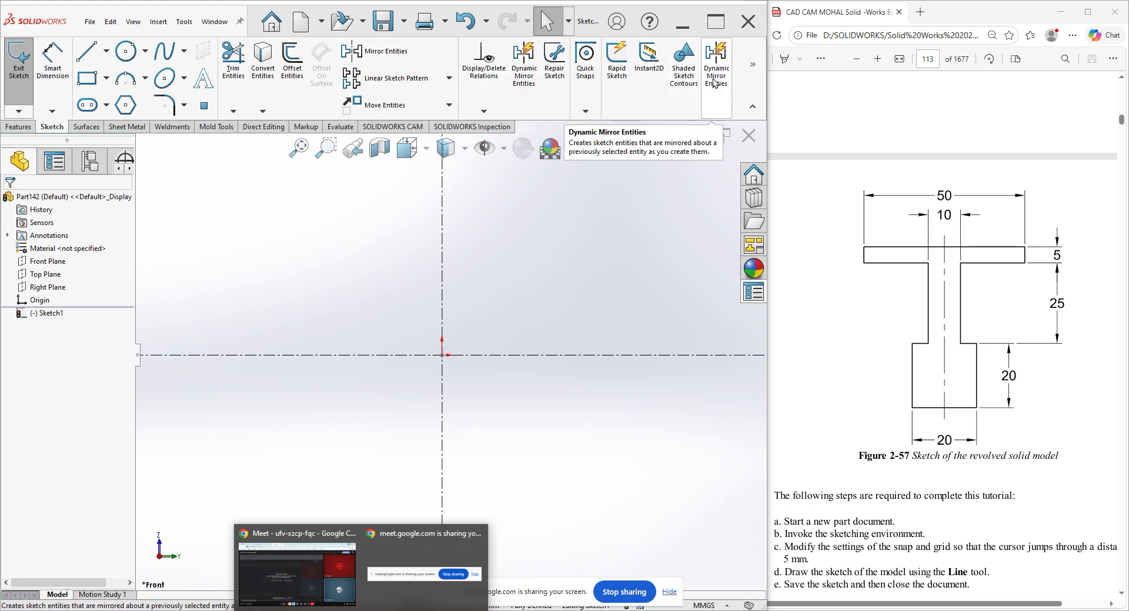
- Maximize SOLIDWORKS, browse the Sketch commands offered in the Customize dialog and close the dialog
left_click(715, 22)
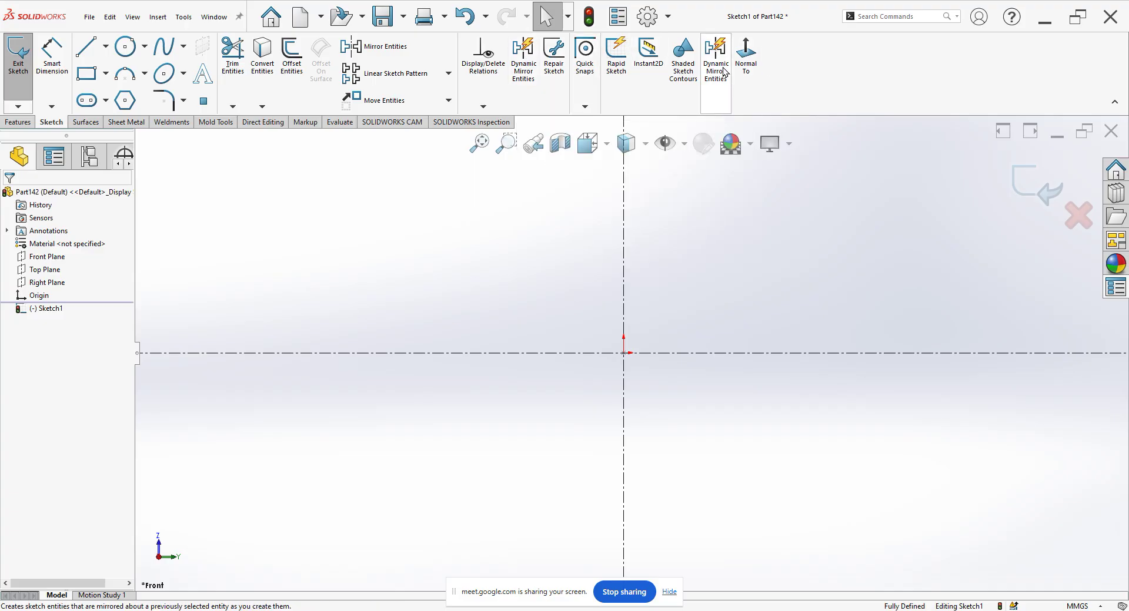
right_click(841, 58)
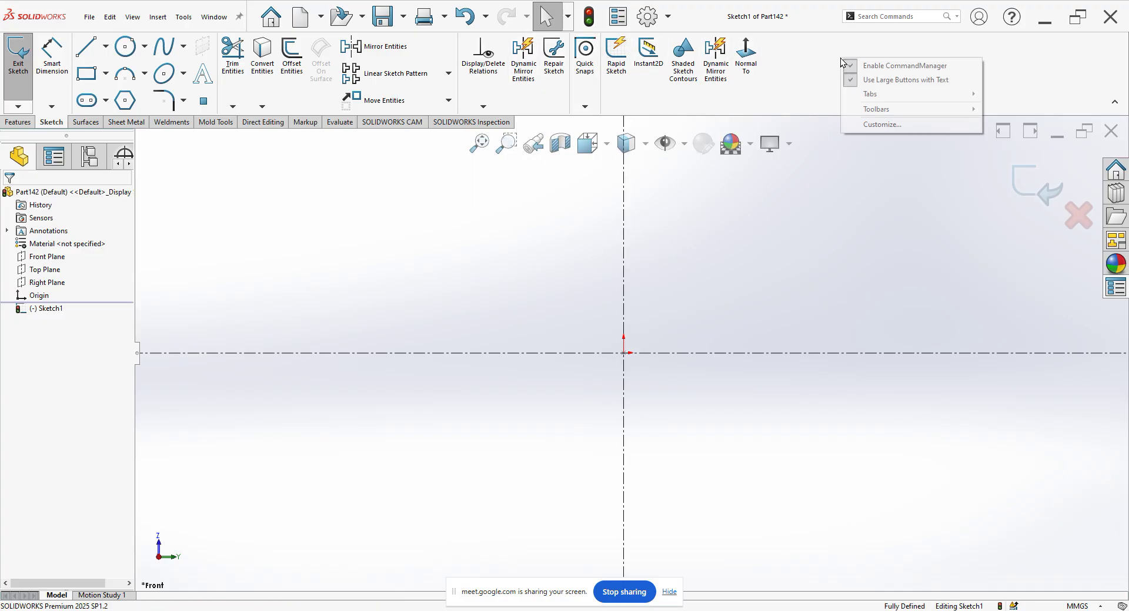
left_click(888, 126)
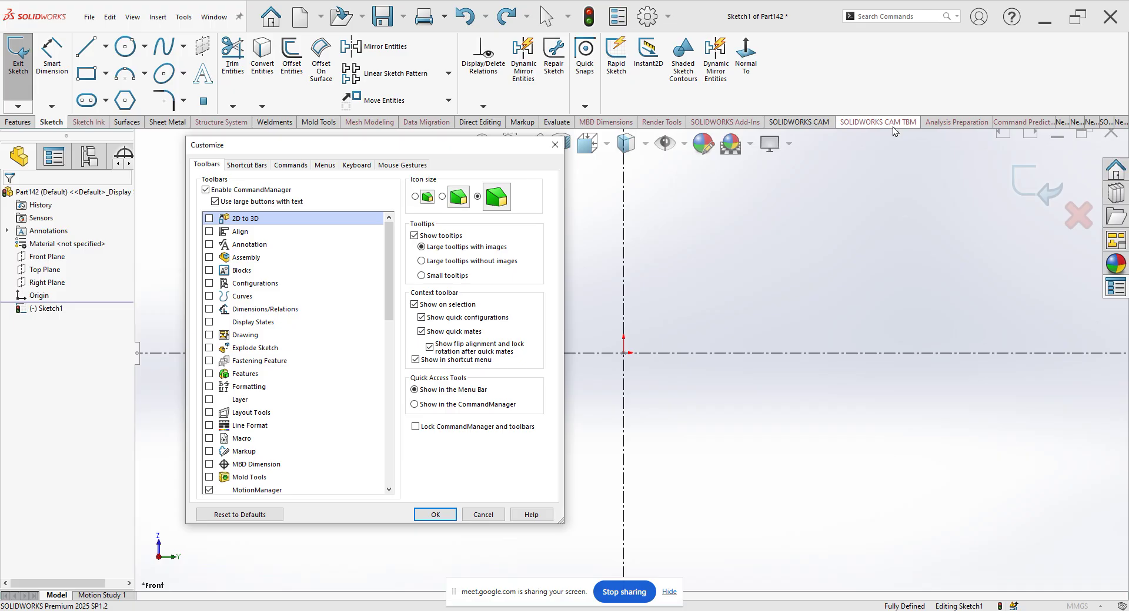
left_click(291, 165)
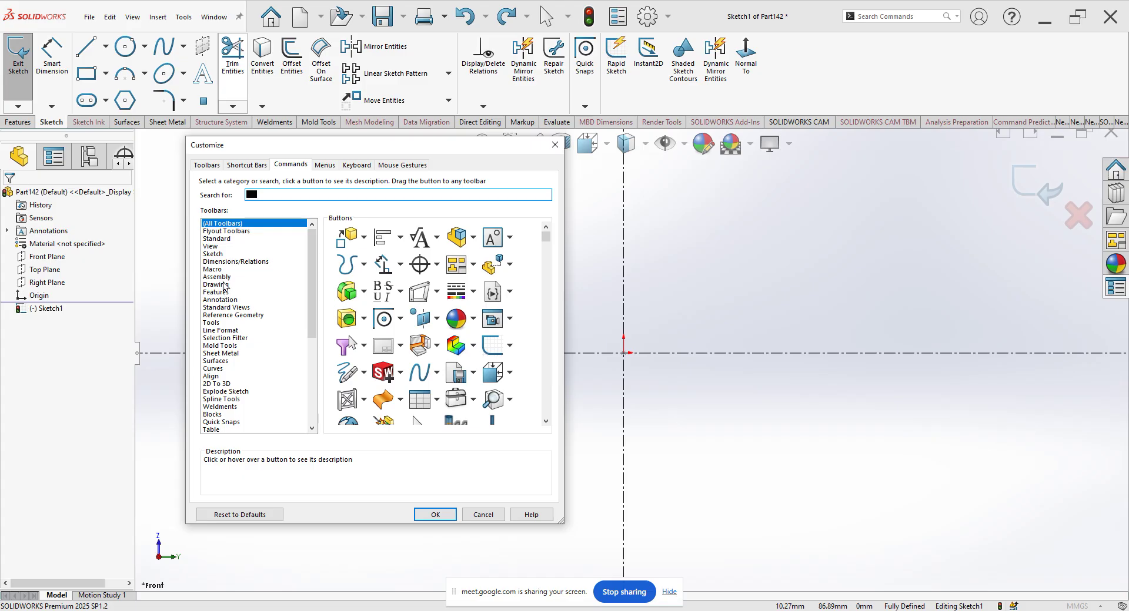
left_click(212, 257)
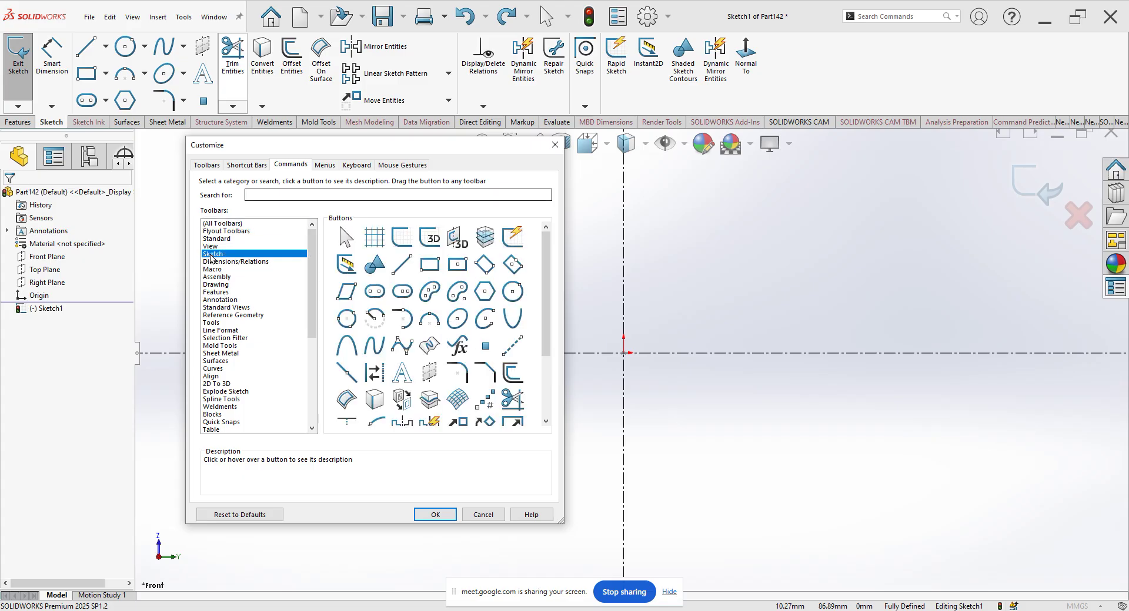
scroll(435, 388, "down", 1)
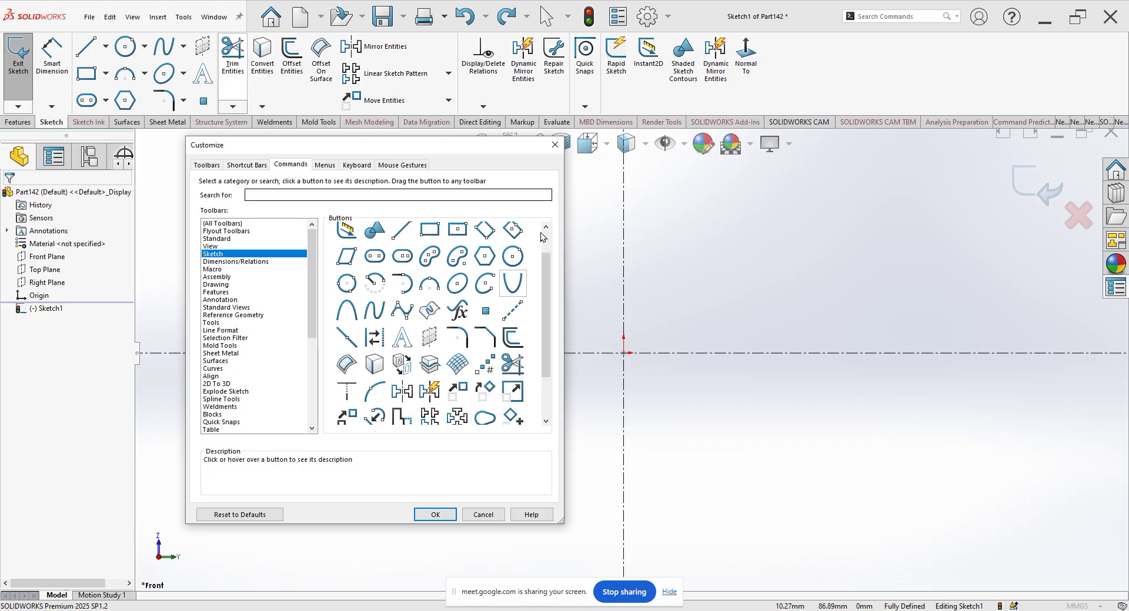
left_click(554, 145)
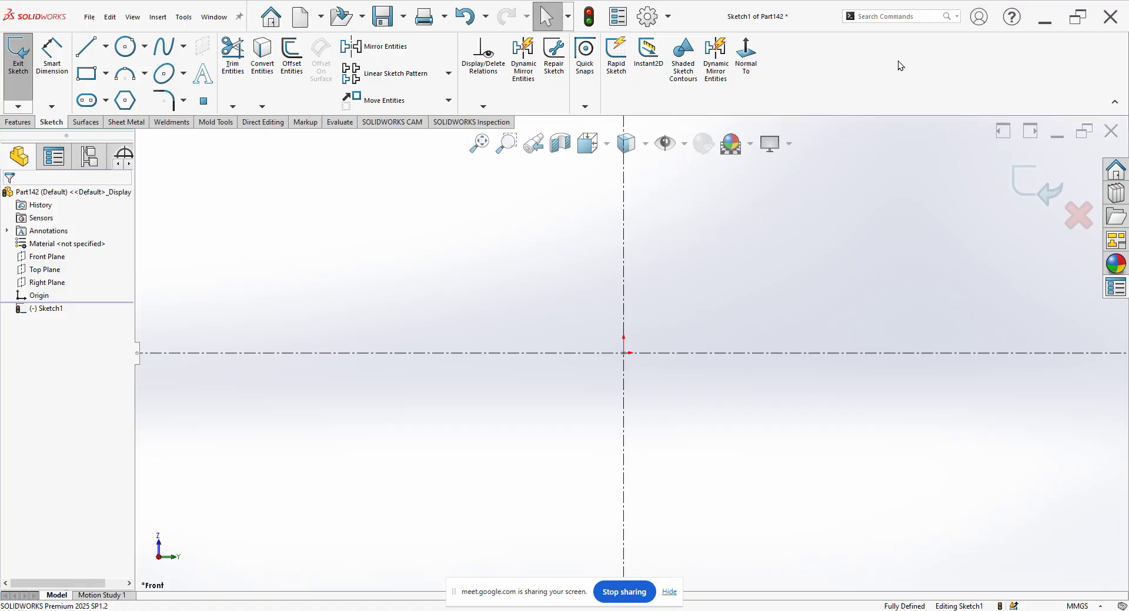
- Add another Dynamic Mirror Entities button to the end of the Sketch toolbar from the Sketch category of the Customize commands
right_click(830, 62)
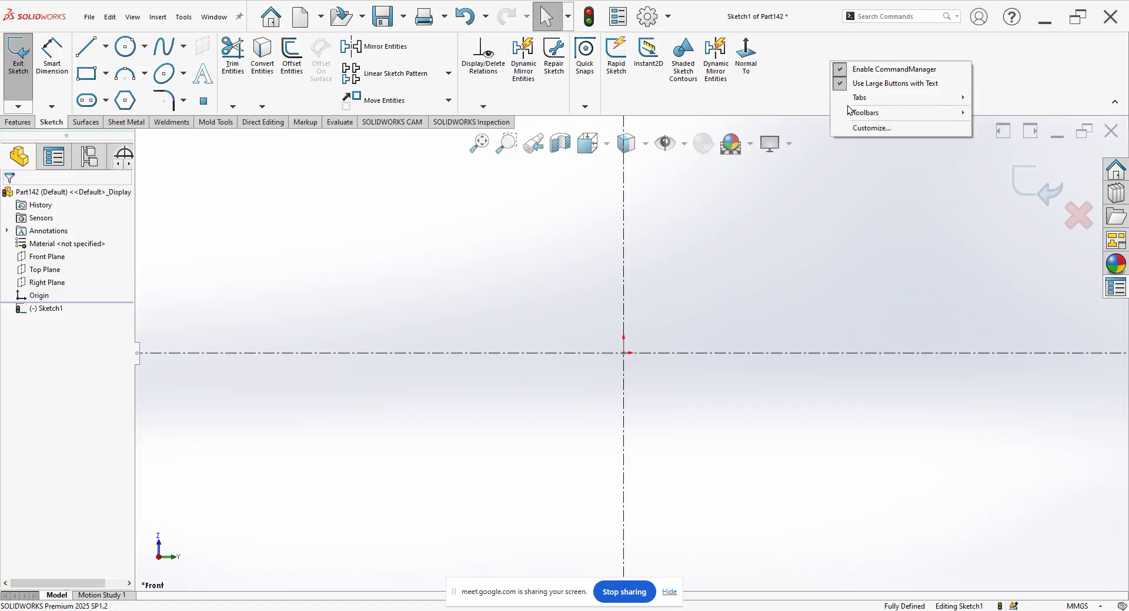
left_click(866, 129)
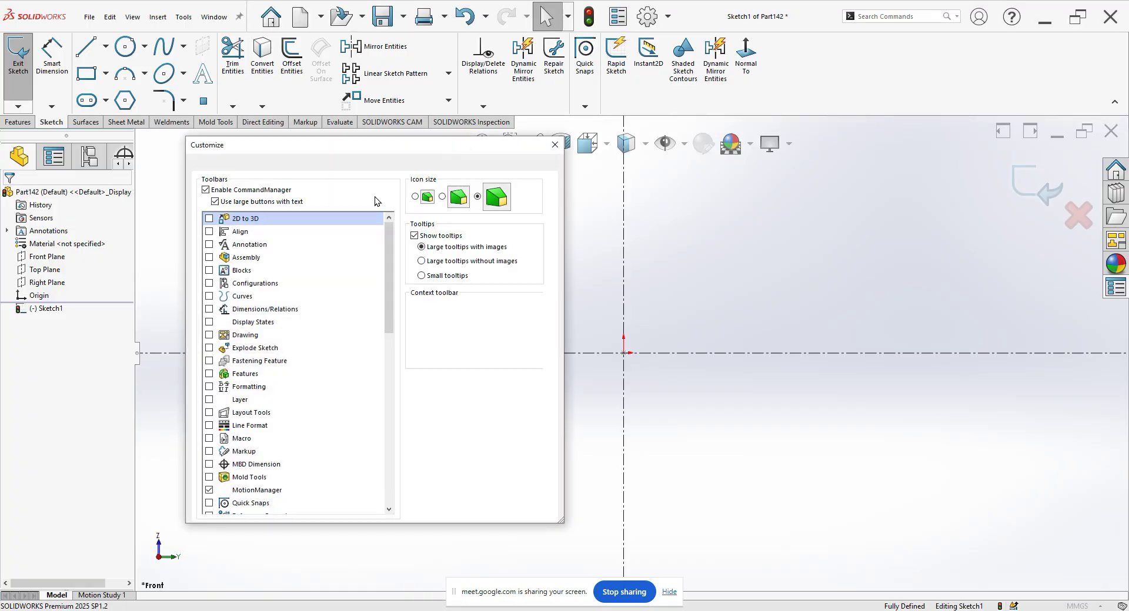
left_click(293, 168)
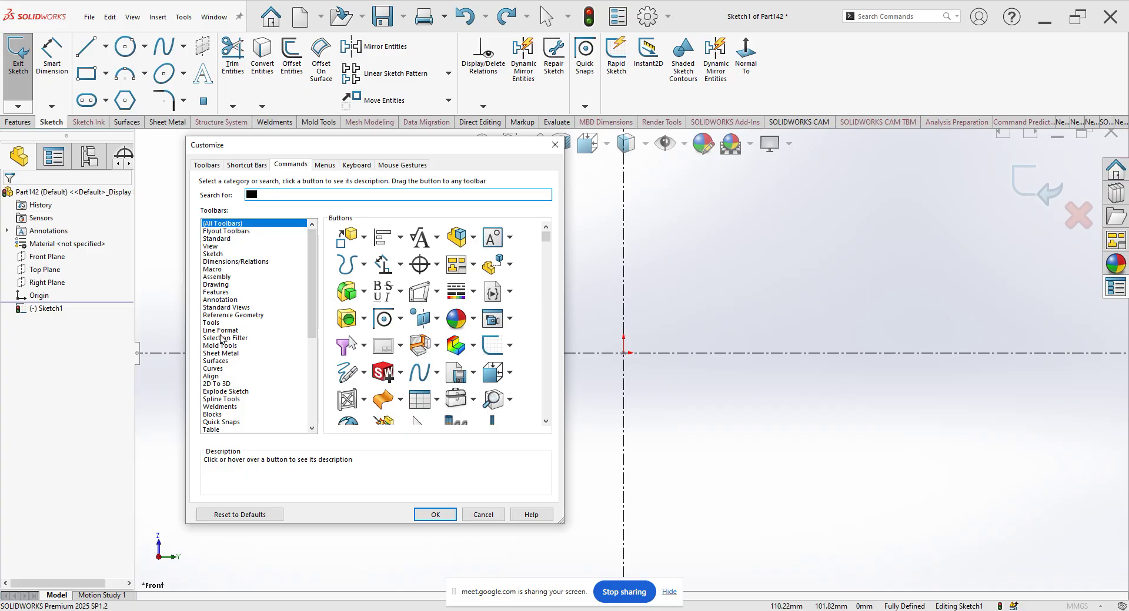
left_click(213, 255)
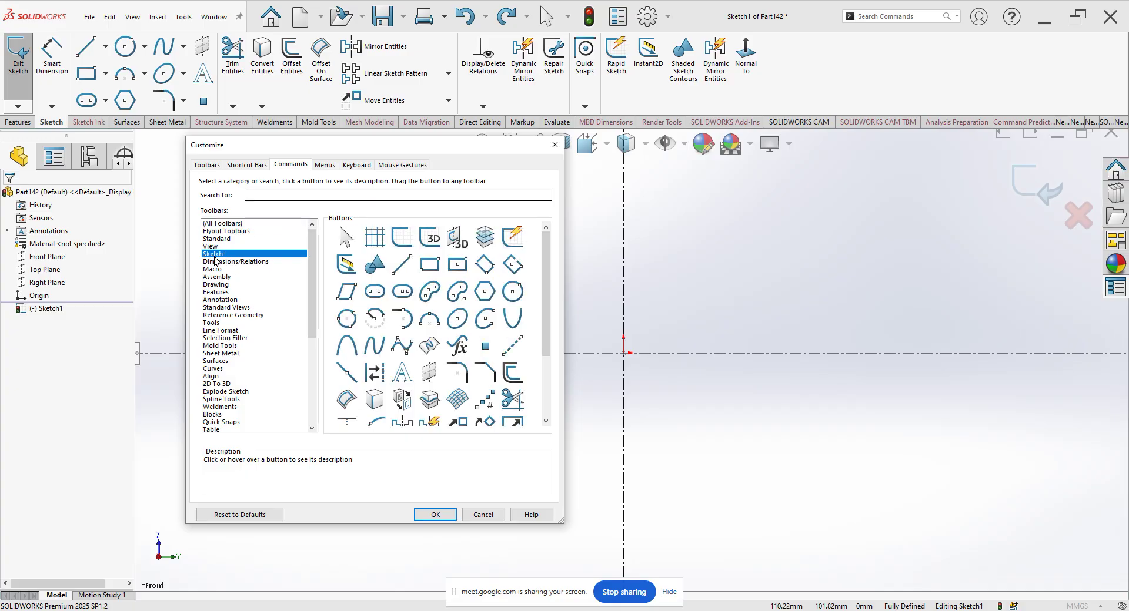
scroll(464, 335, "down", 2)
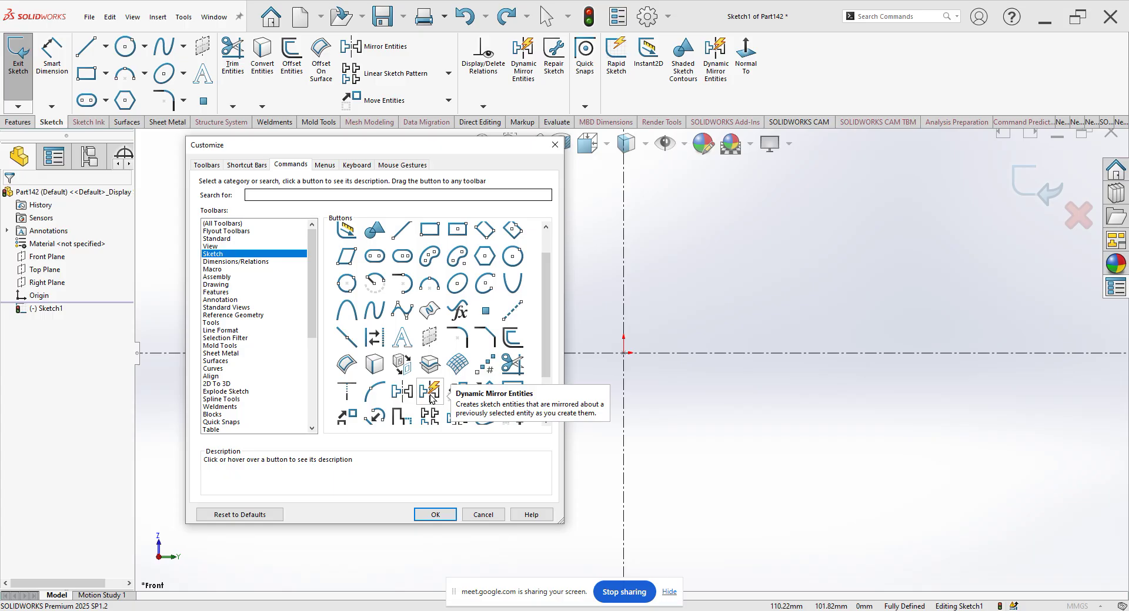
left_click_drag(429, 393, 782, 59)
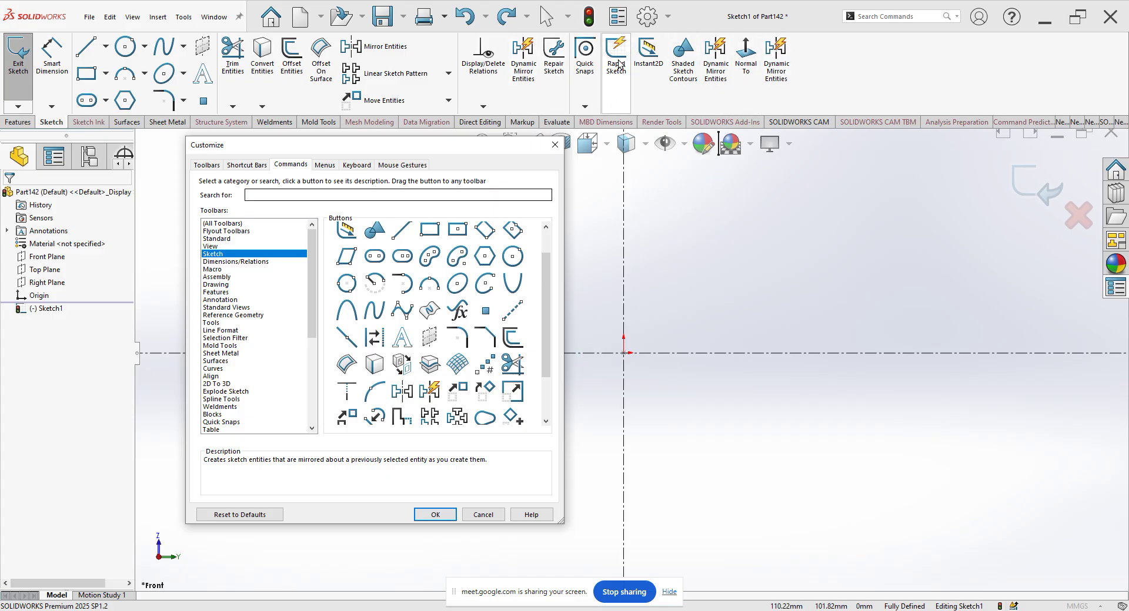
- Remove the two extra Dynamic Mirror Entities buttons around Normal To from the Sketch toolbar and close the Customize dialog
left_click(718, 69)
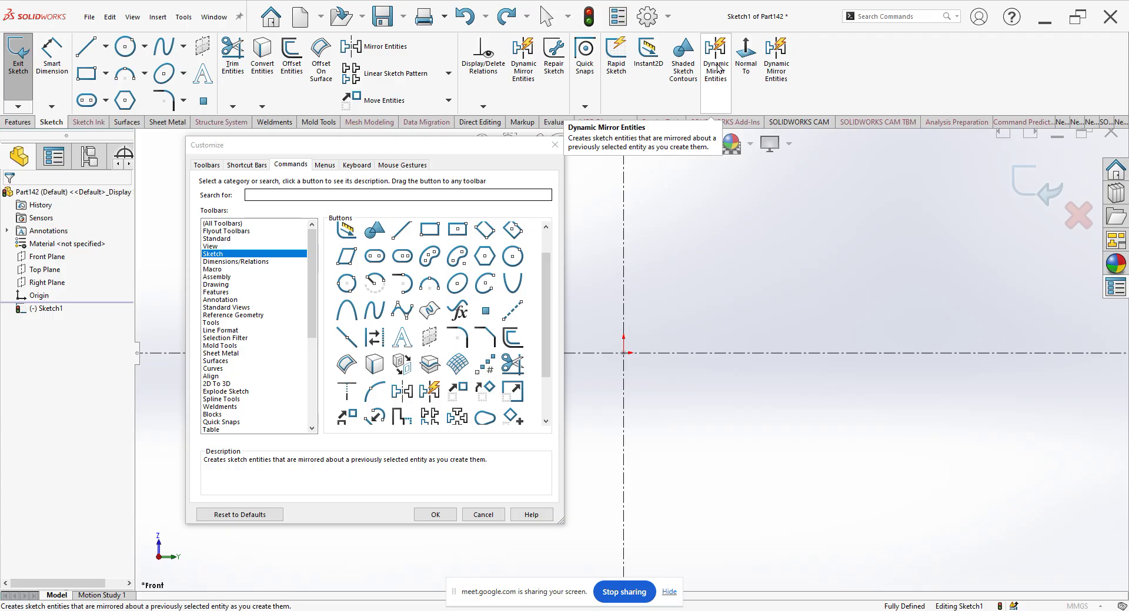
left_click_drag(719, 71, 526, 348)
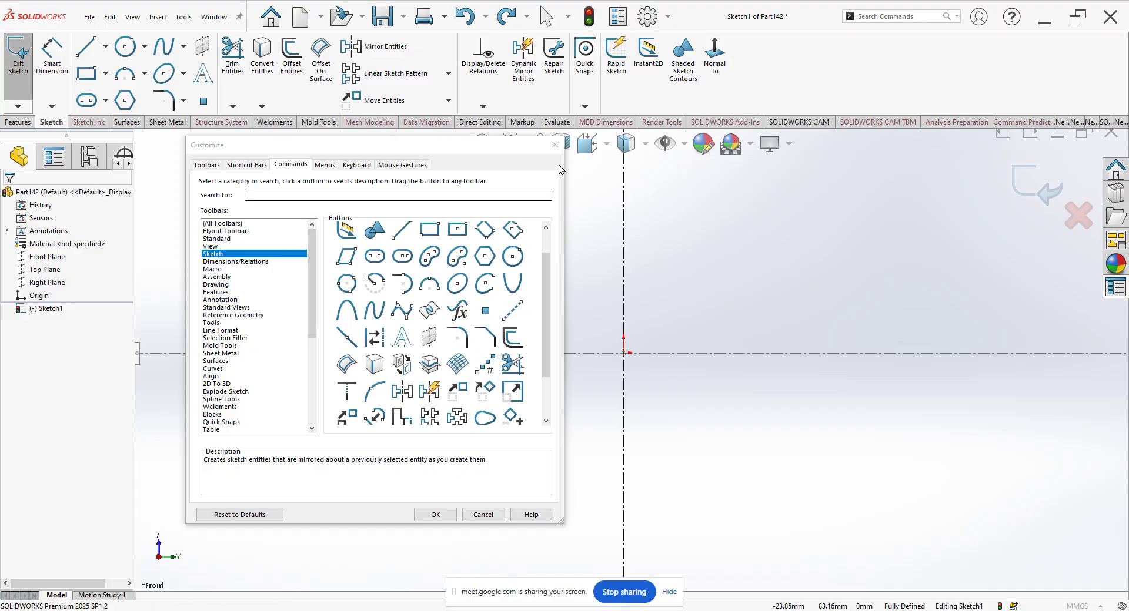
left_click(554, 145)
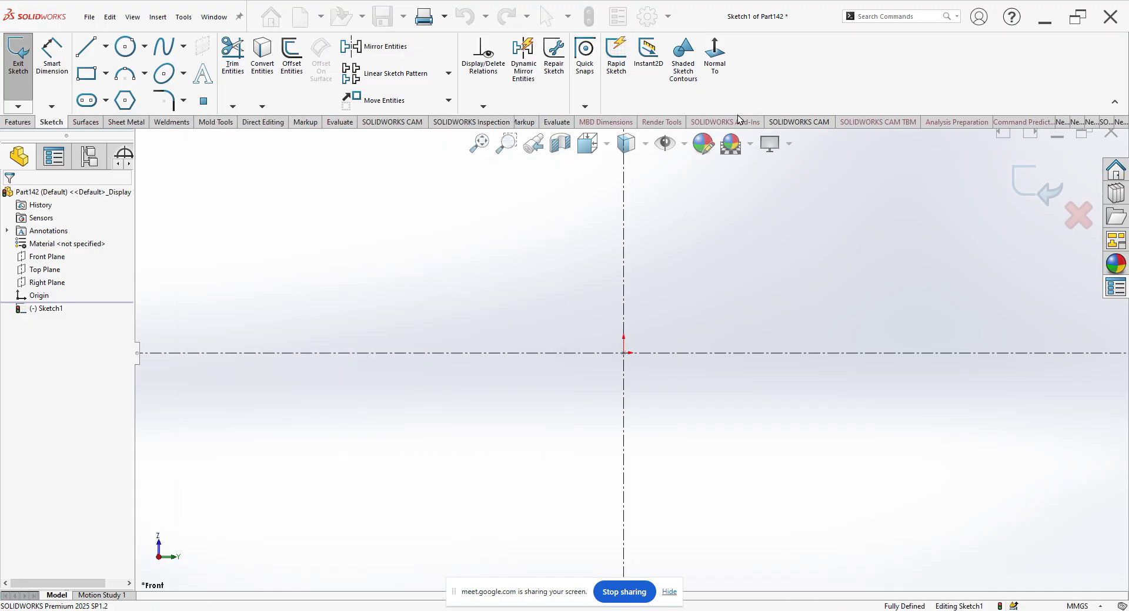
- Reopen the Customize dialog, look up Dynamic Mirror Entities among the Sketch commands and close the dialog
right_click(764, 74)
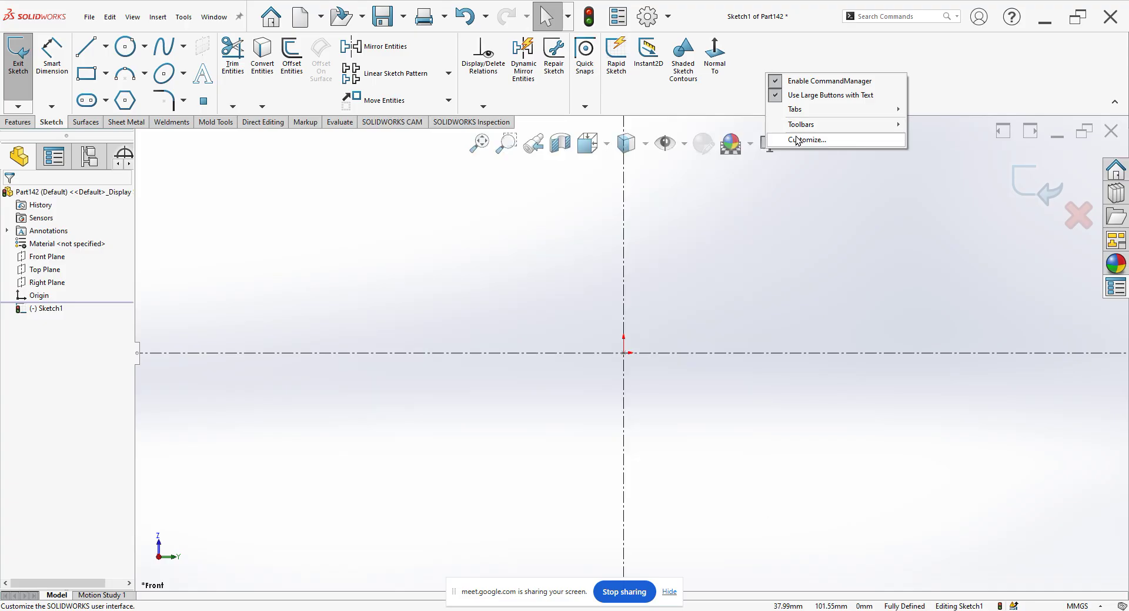
left_click(671, 19)
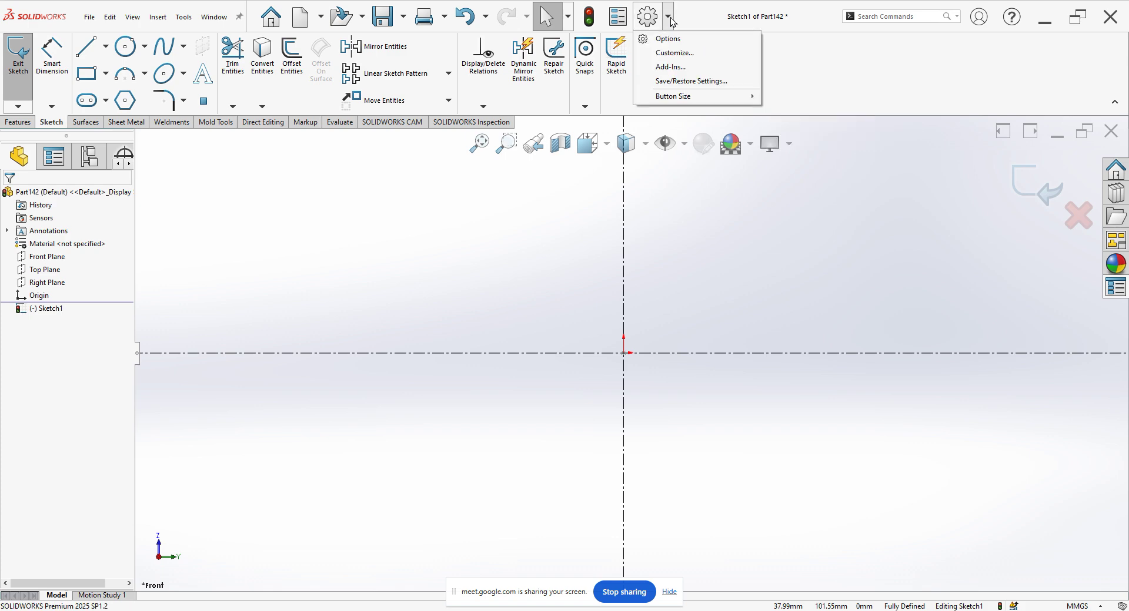
left_click(675, 55)
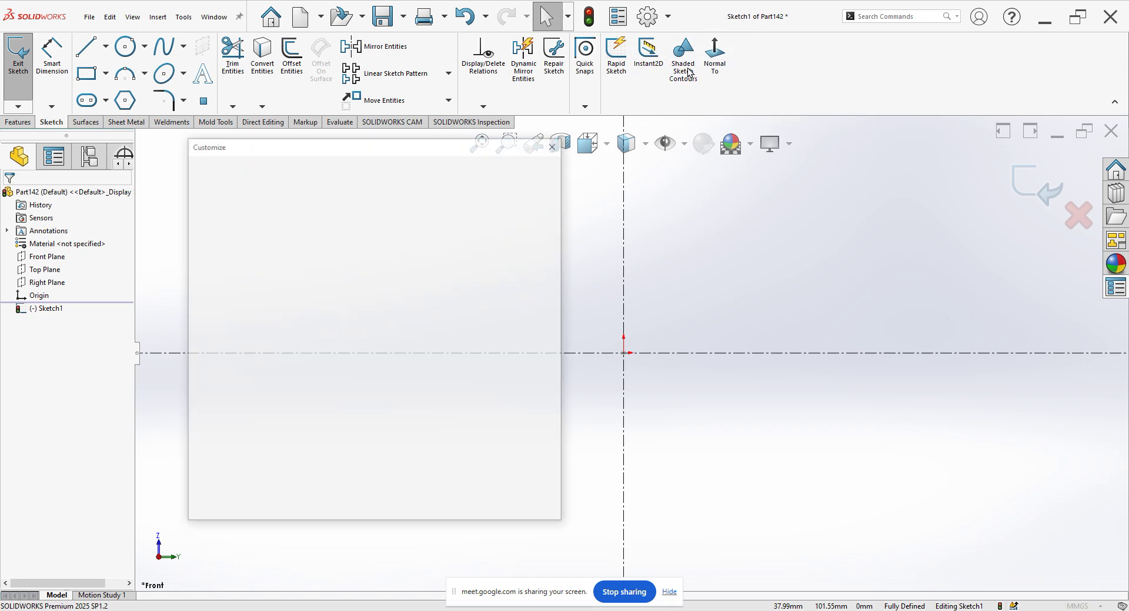
left_click(295, 166)
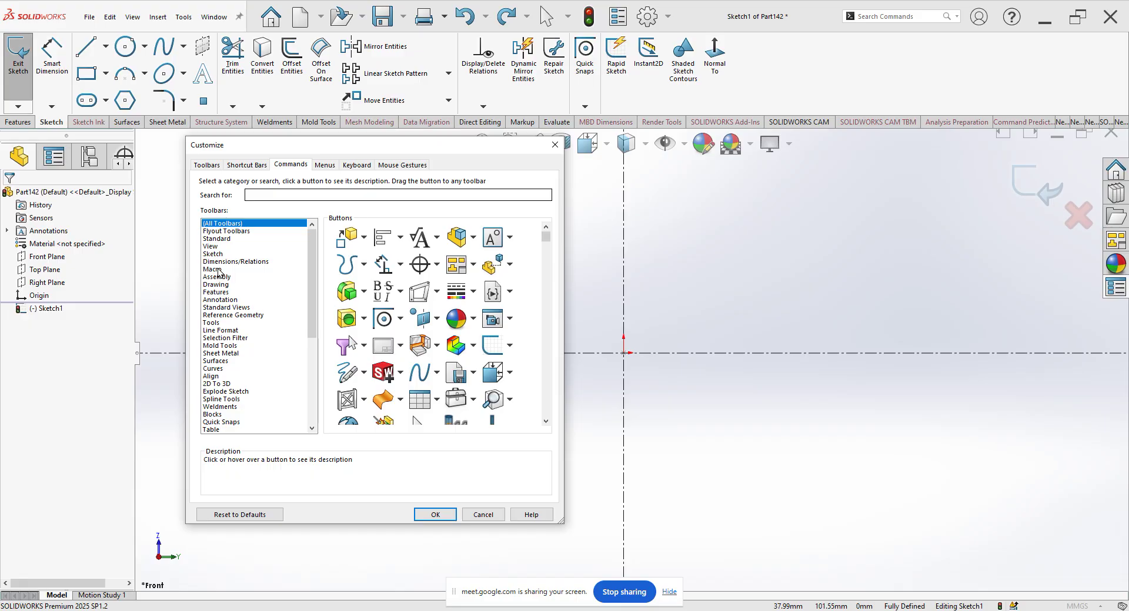
left_click(214, 254)
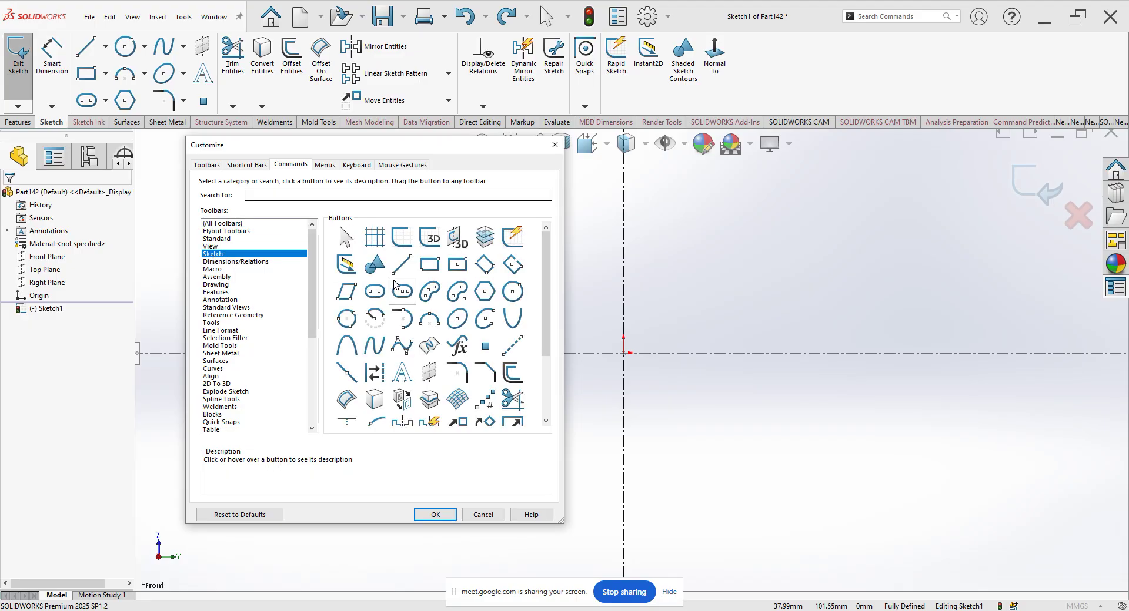
mouse_move(445, 413)
left_mouse_down()
mouse_move(435, 422)
mouse_move(803, 131)
mouse_move(764, 71)
mouse_move(706, 177)
mouse_move(454, 318)
mouse_move(460, 500)
left_mouse_up()
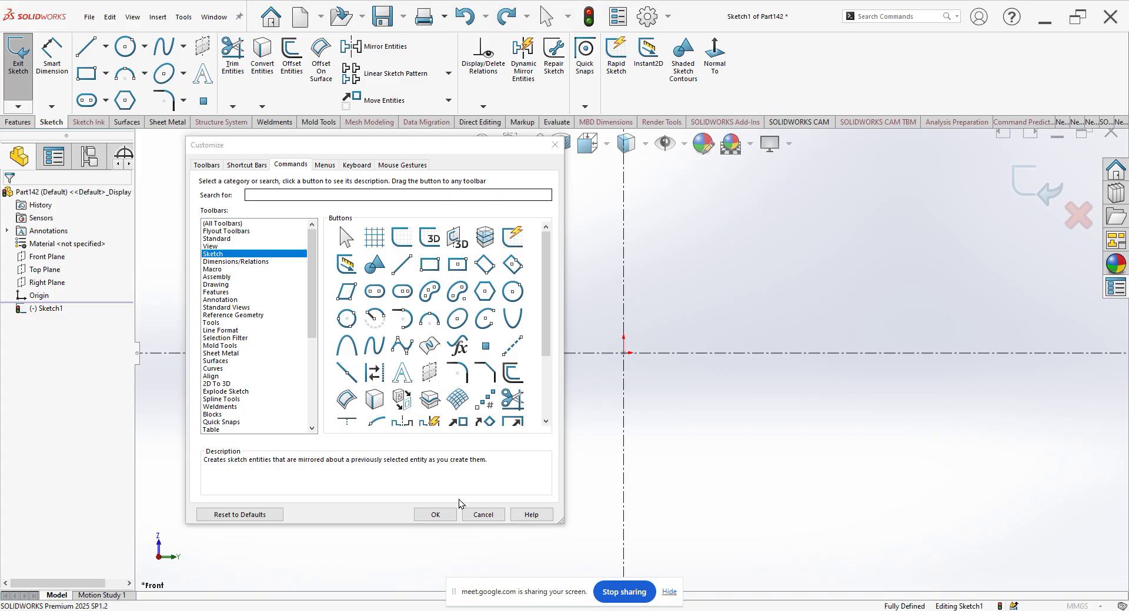
left_click(450, 515)
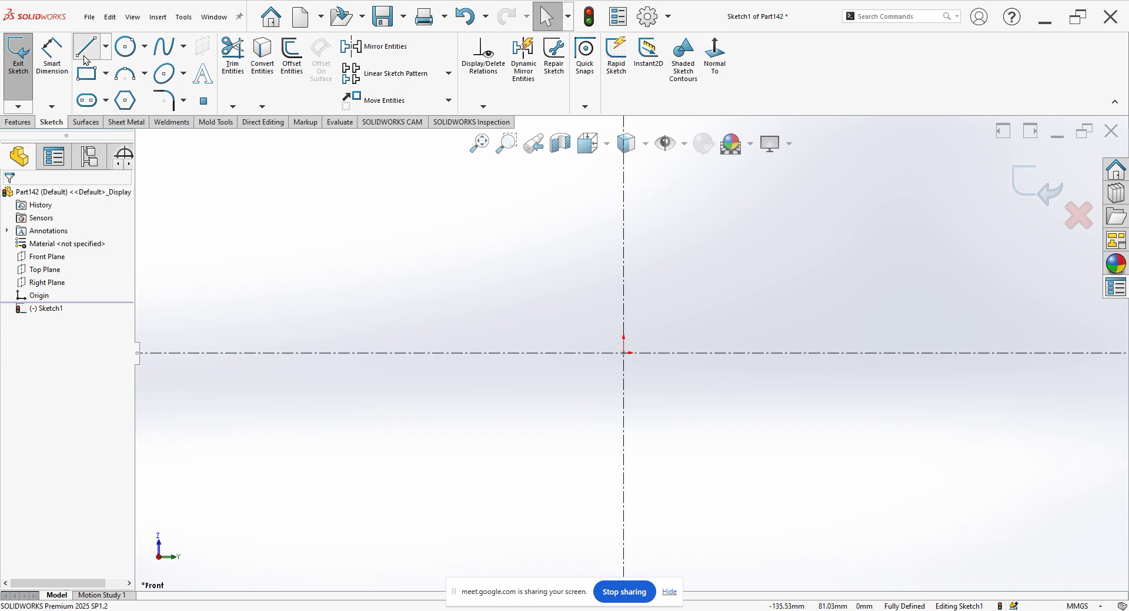
- Sketch the right half of the stepped profile as seven connected lines from the origin up to the vertical centreline, about 83 mm high
left_click(623, 353)
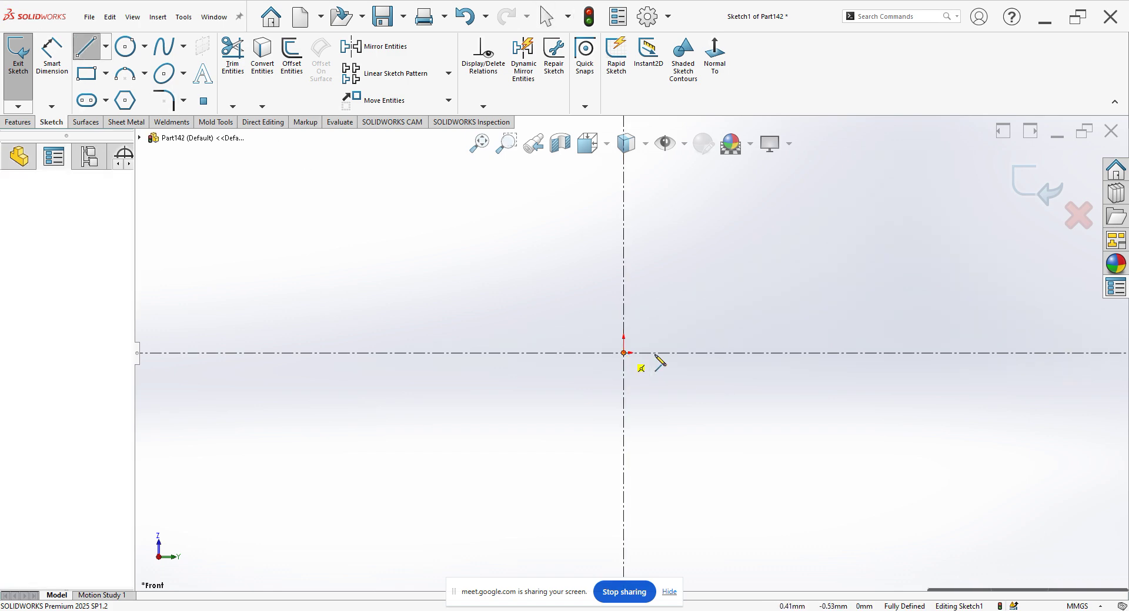
left_click(762, 353)
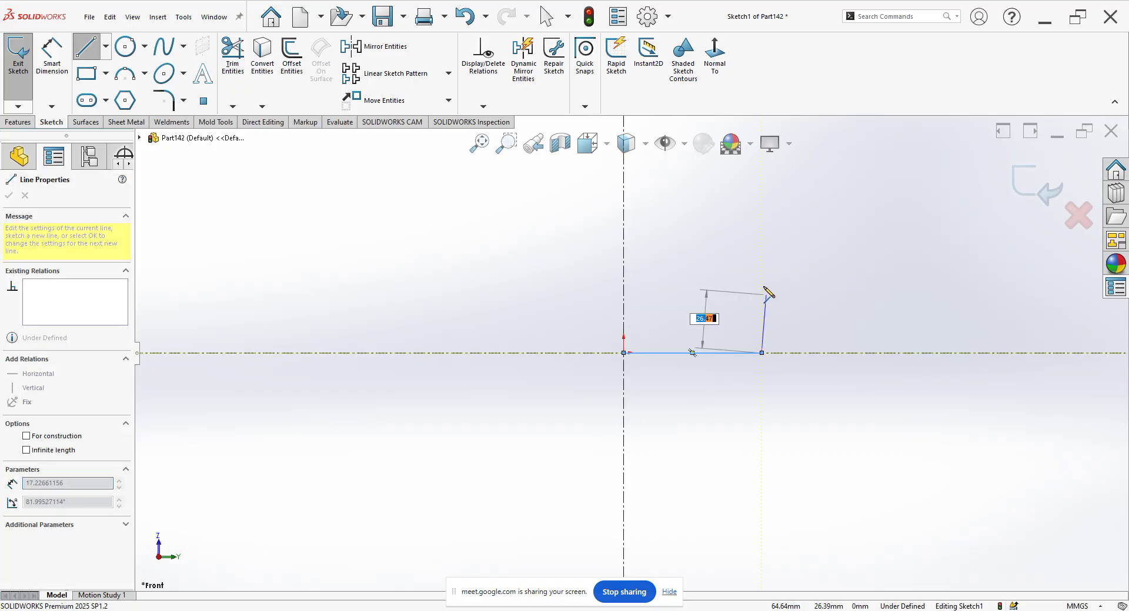
left_click(762, 287)
left_click(706, 287)
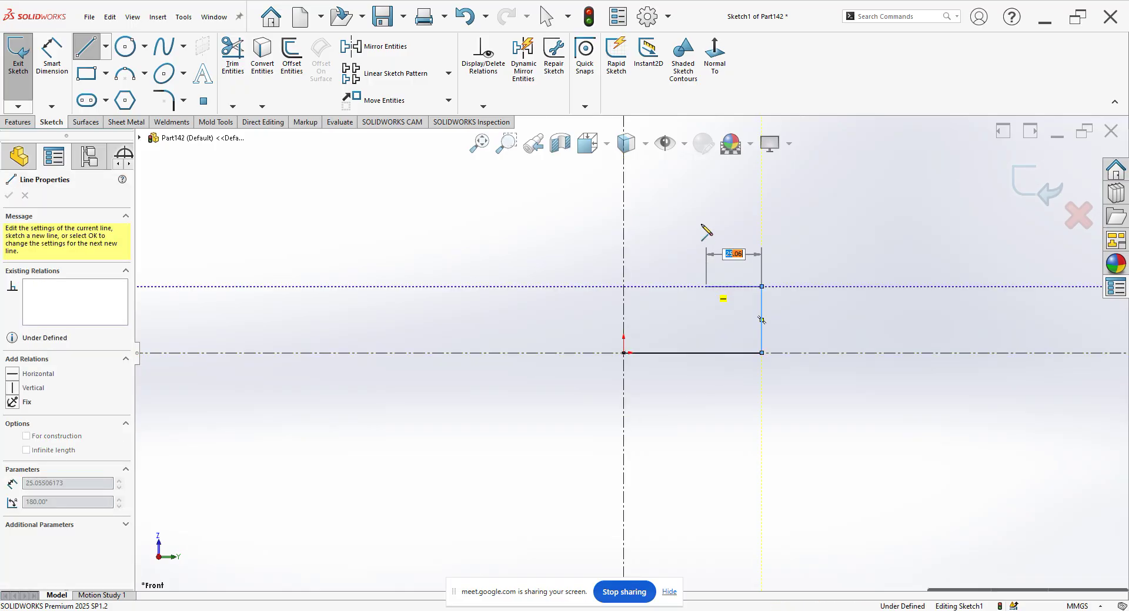
left_click(706, 190)
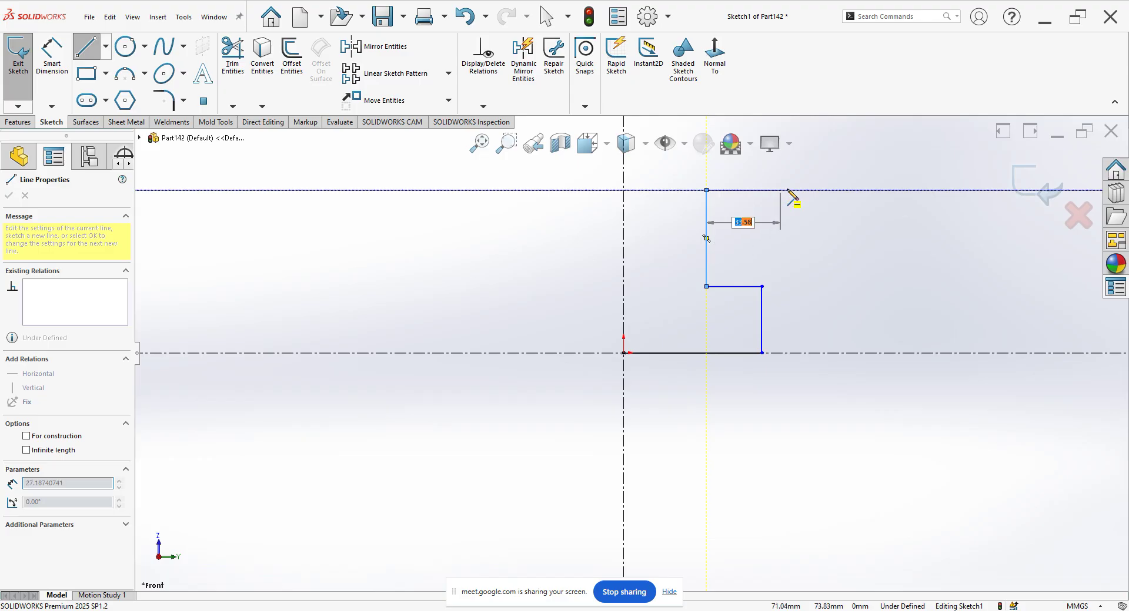
left_click(788, 190)
left_click(788, 170)
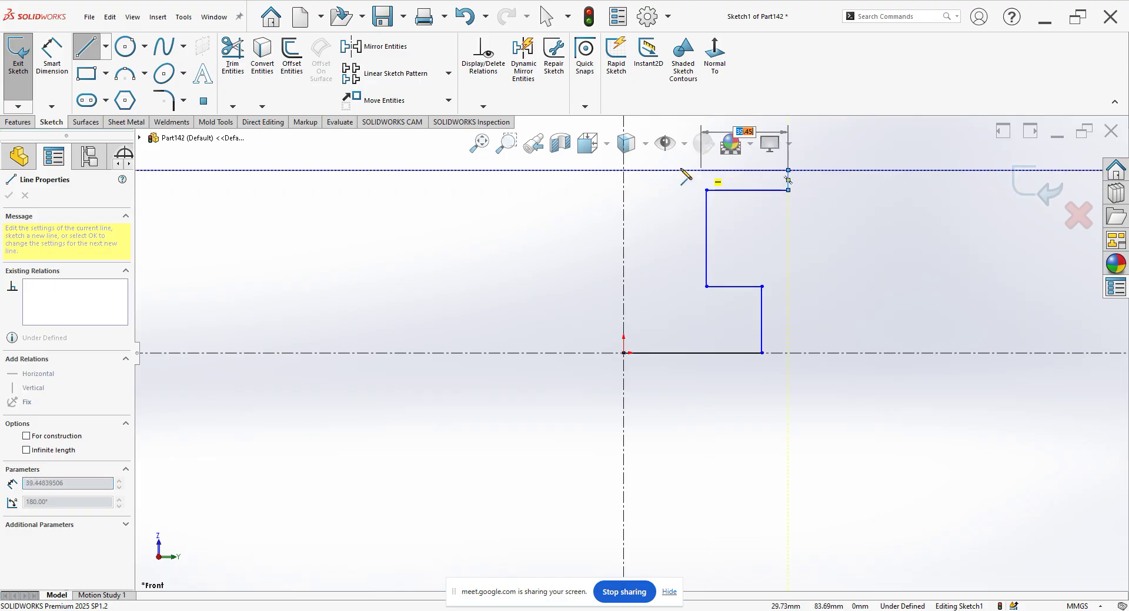
left_click(623, 170)
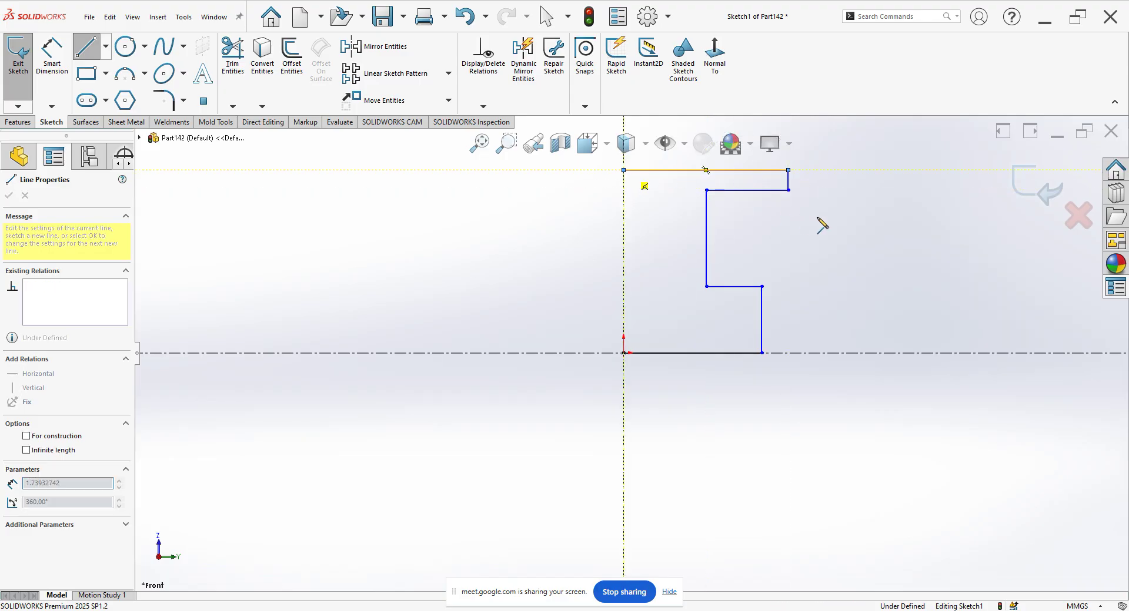
right_click(857, 230)
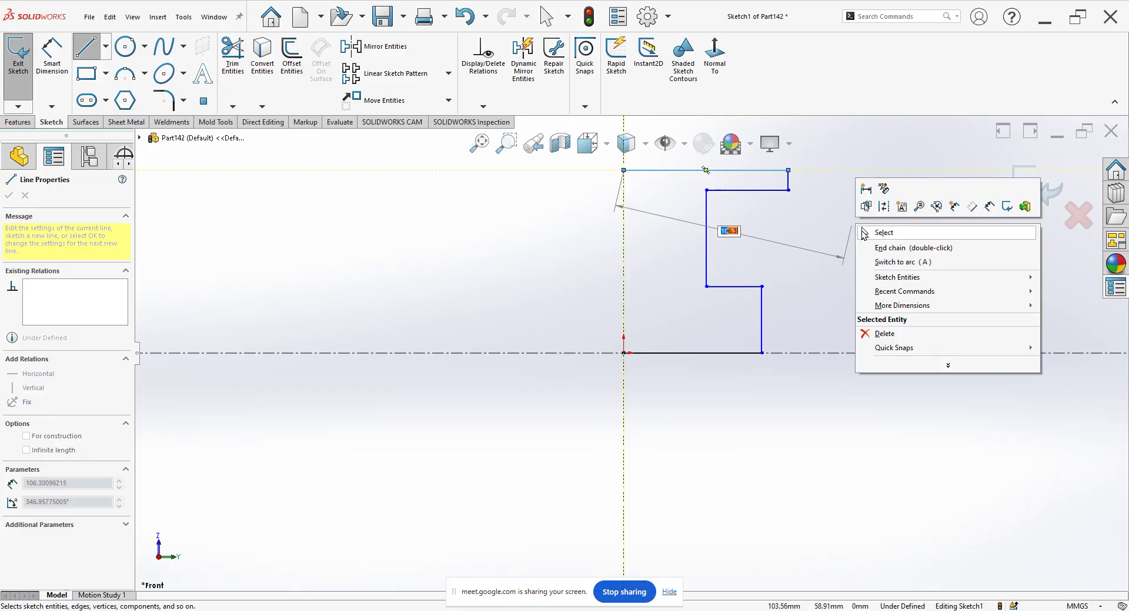
left_click(864, 231)
scroll(789, 248, "up", 2)
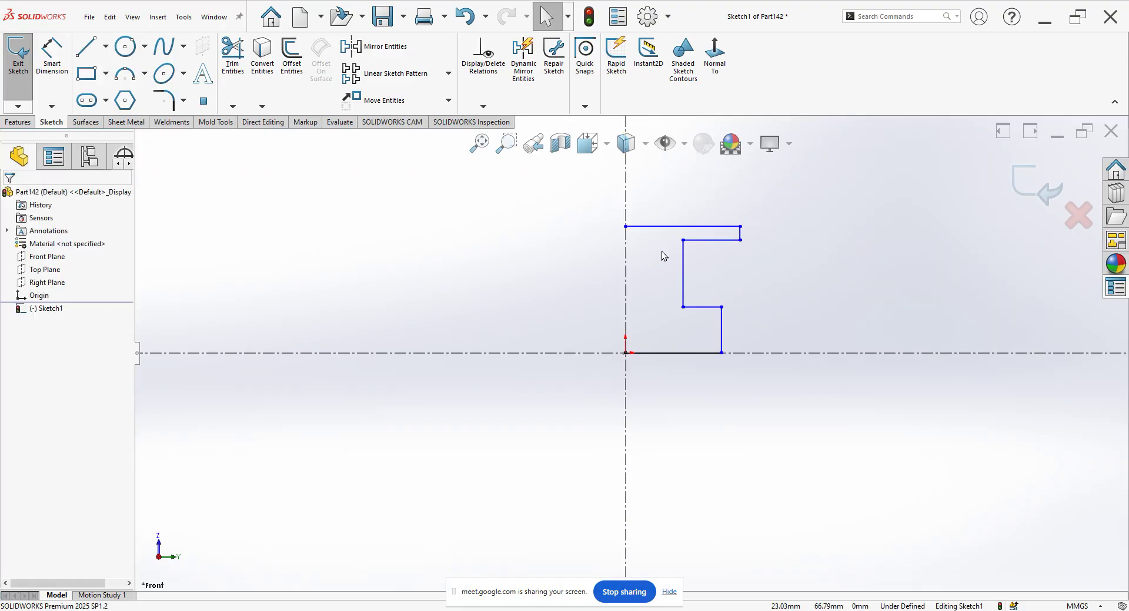
- Try Mirror Entities on the seven profile lines about the vertical construction line, and undo the mirror
left_click(403, 52)
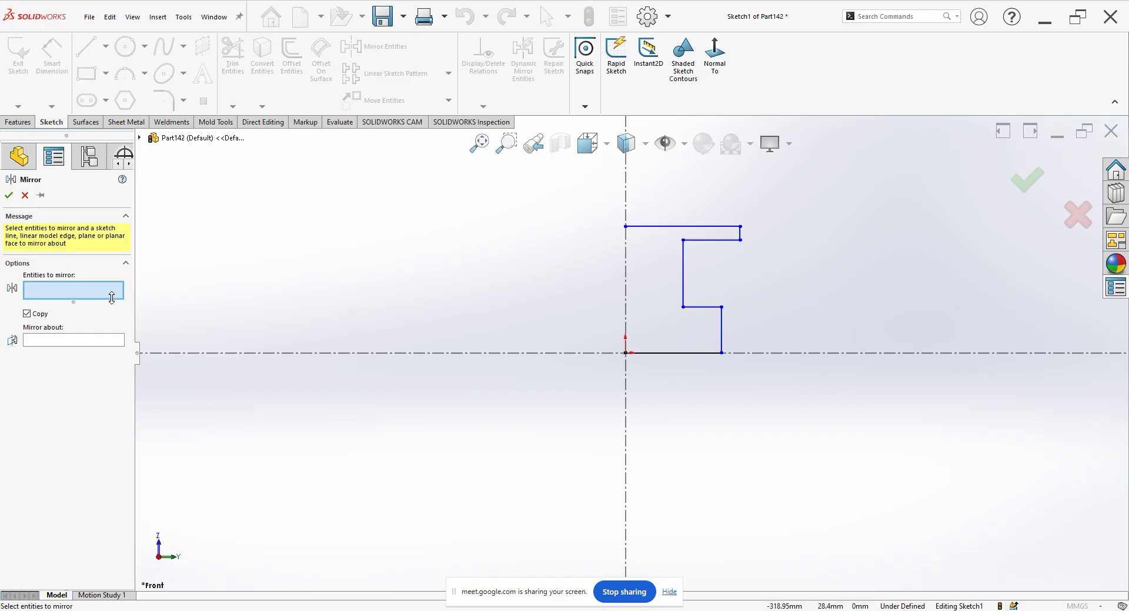
mouse_move(590, 176)
left_mouse_down()
mouse_move(795, 362)
mouse_move(804, 388)
left_mouse_up()
left_click(43, 397)
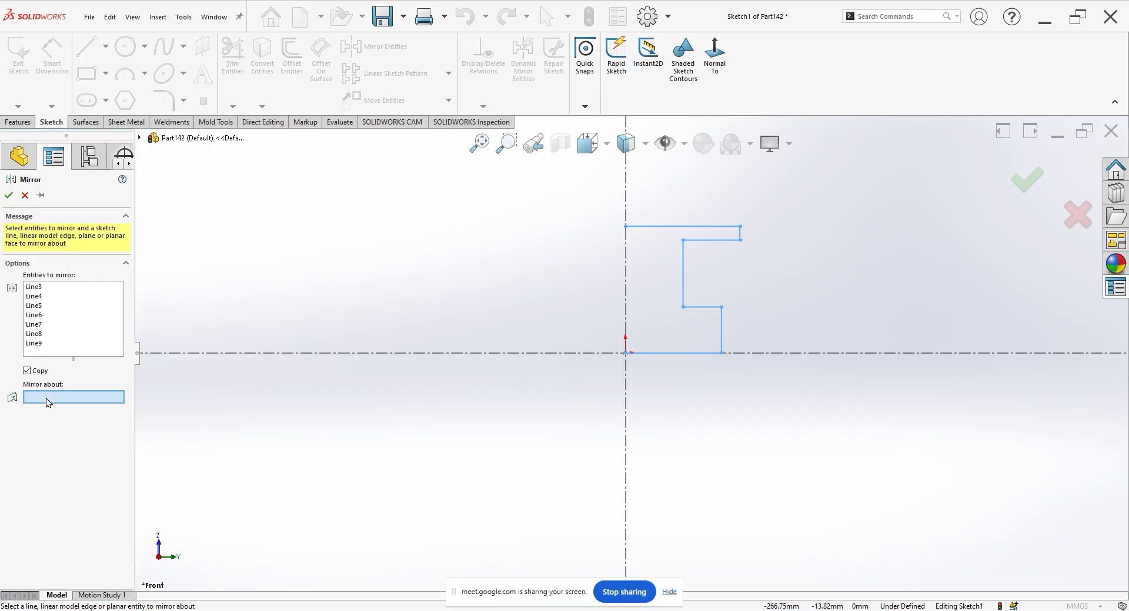
left_click(625, 281)
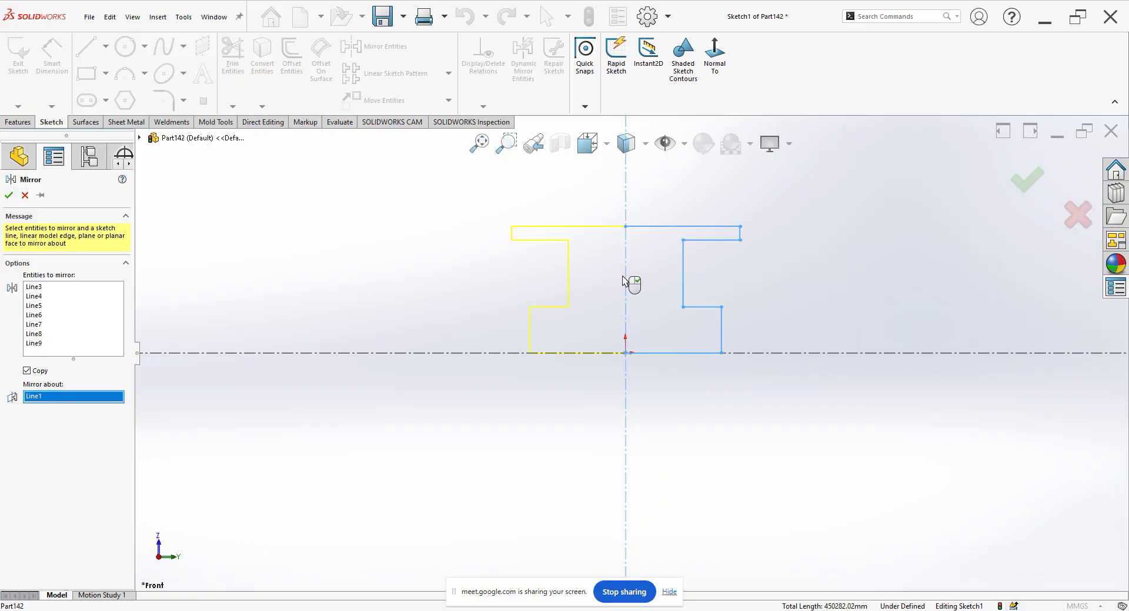
left_click(9, 195)
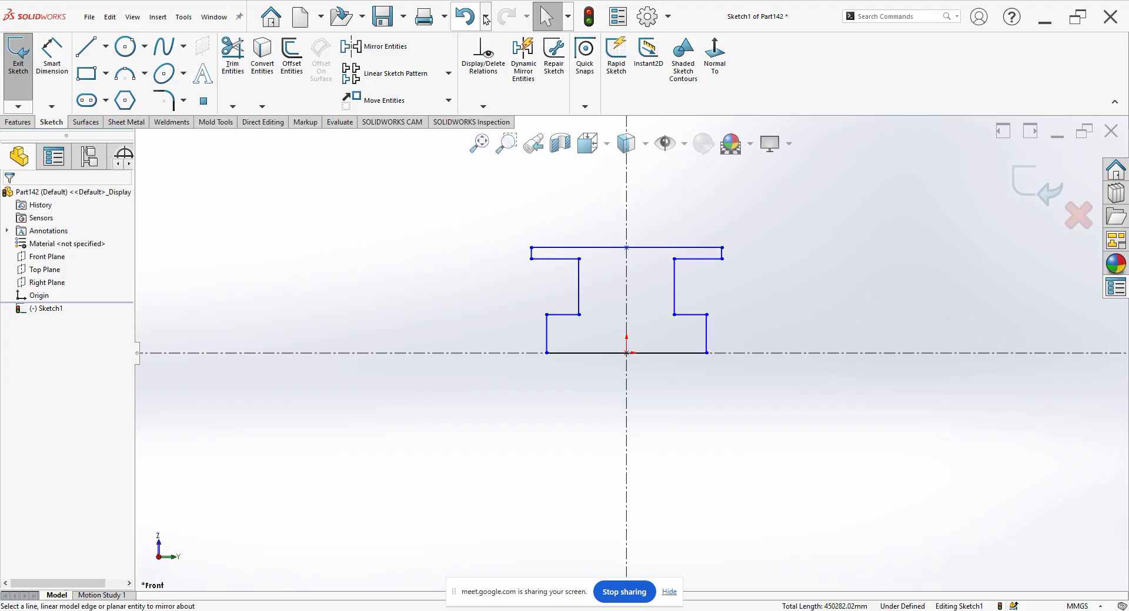
left_click(465, 21)
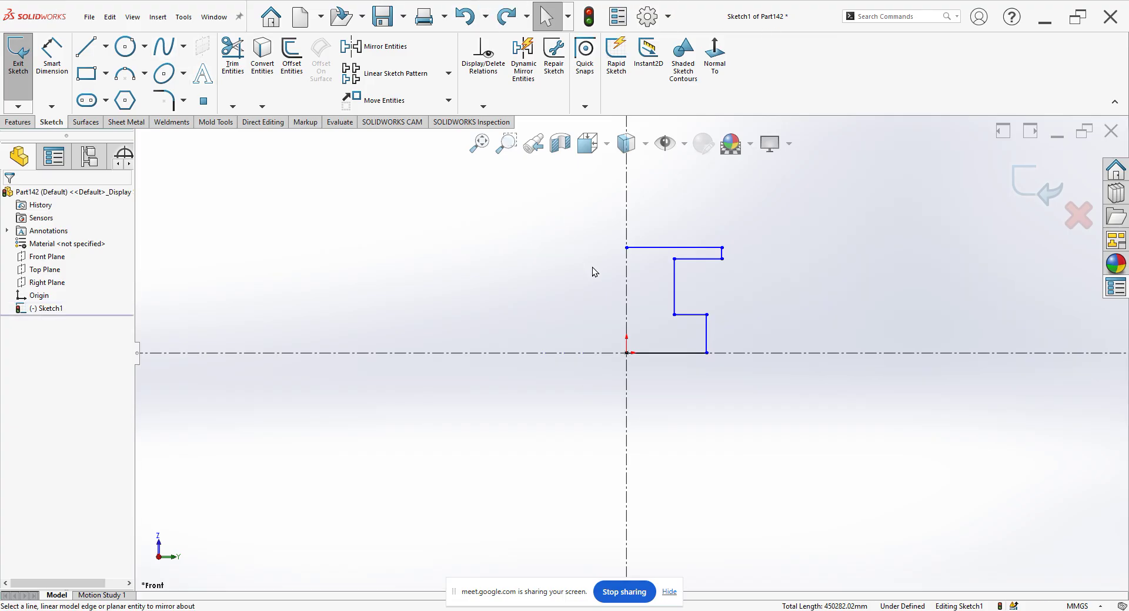
- Select the seven half-profile lines first and mirror them about the vertical construction line with Copy enabled
left_click_drag(678, 296, 768, 392)
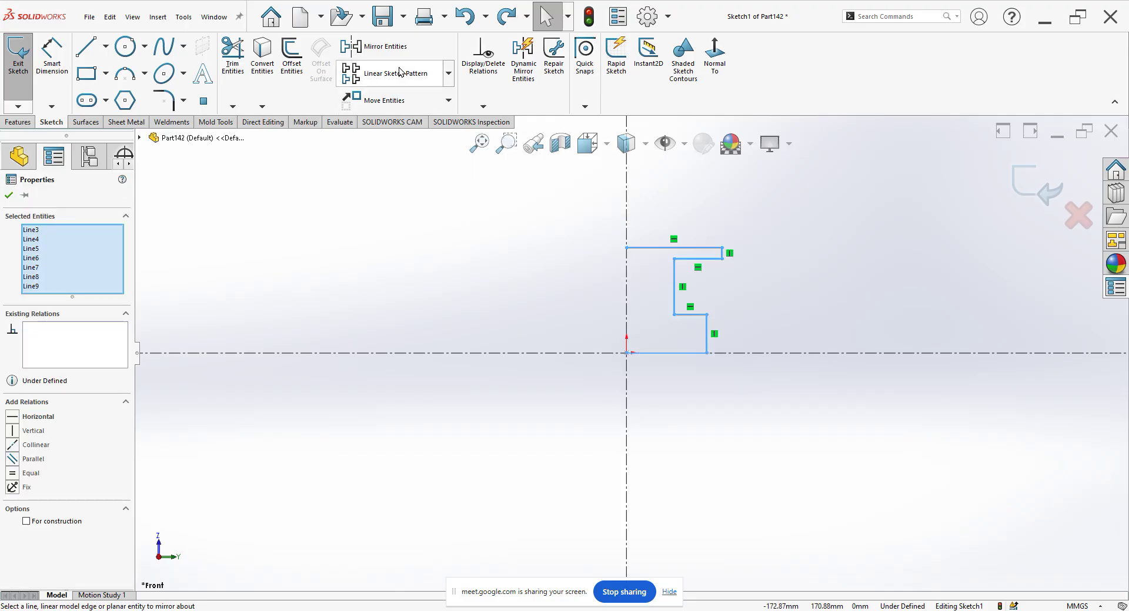
left_click(388, 48)
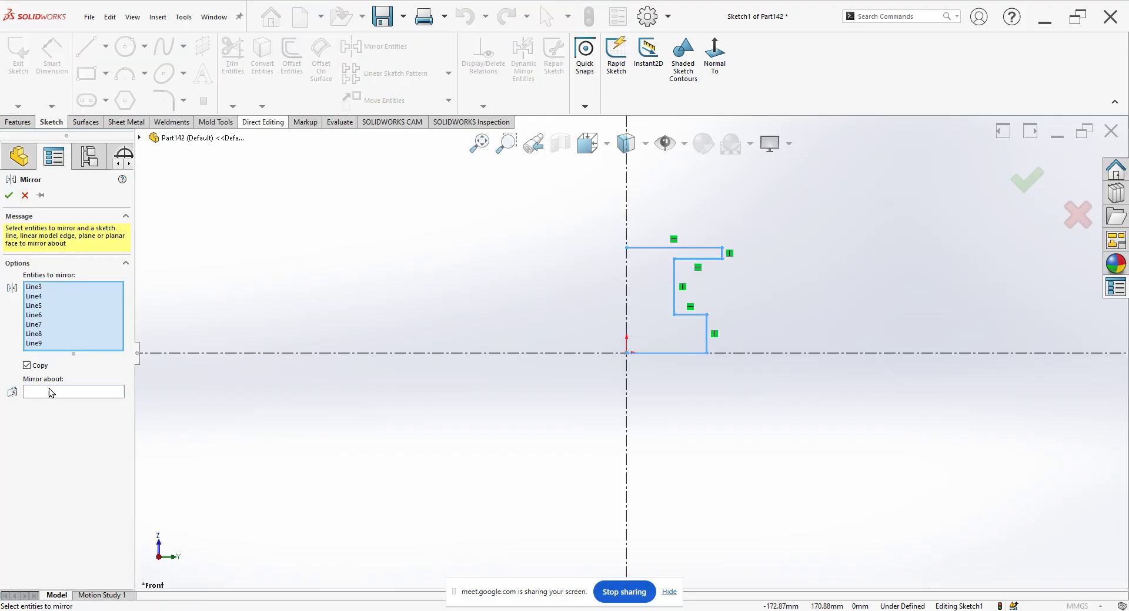
left_click(52, 394)
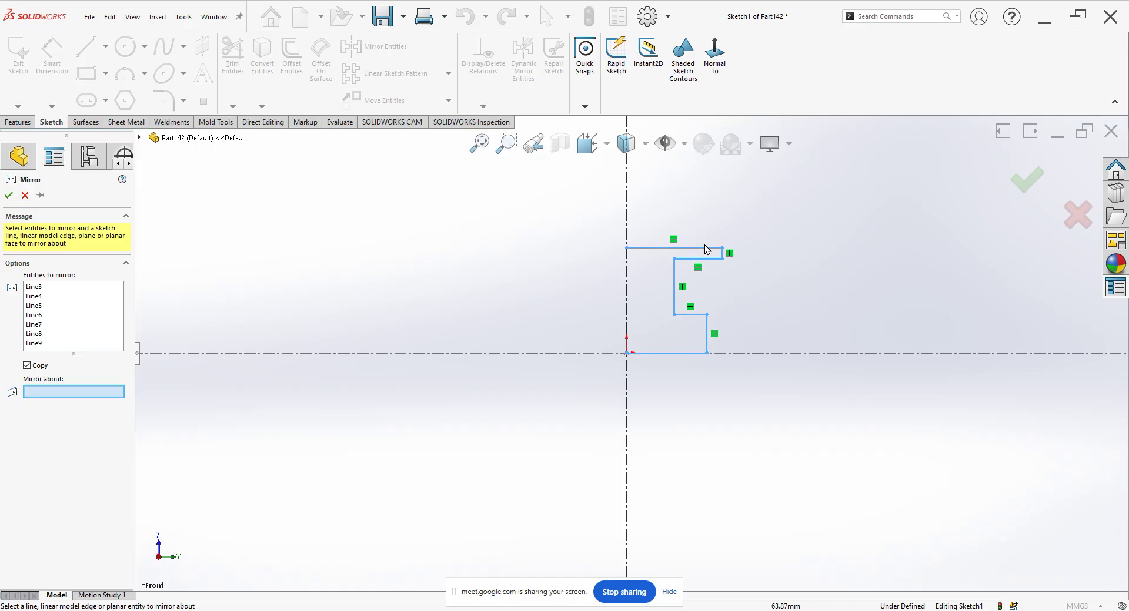
left_click(627, 300)
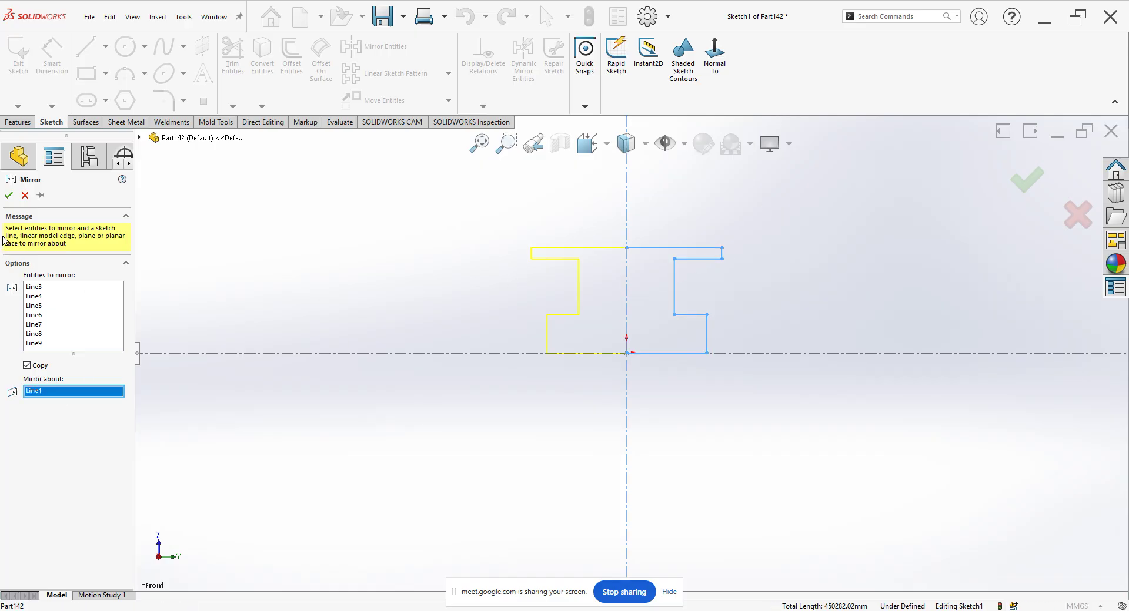
left_click(10, 196)
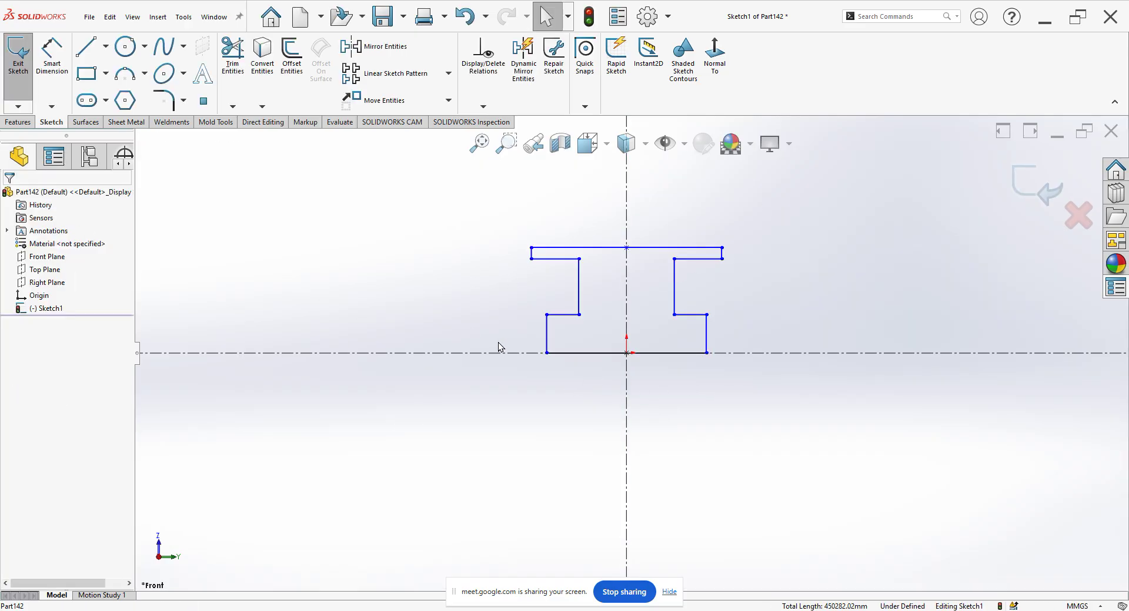
- Try mirroring the whole stepped profile about the horizontal construction line with Copy enabled, and undo the mirror
mouse_move(488, 210)
left_mouse_down()
mouse_move(689, 365)
mouse_move(732, 378)
left_mouse_up()
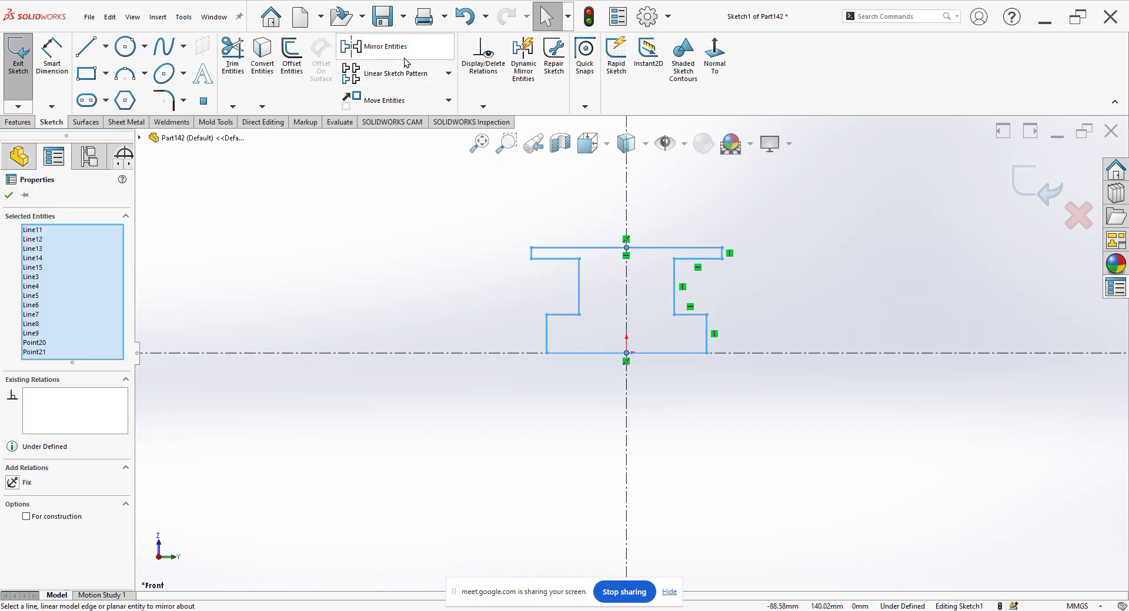
left_click(383, 50)
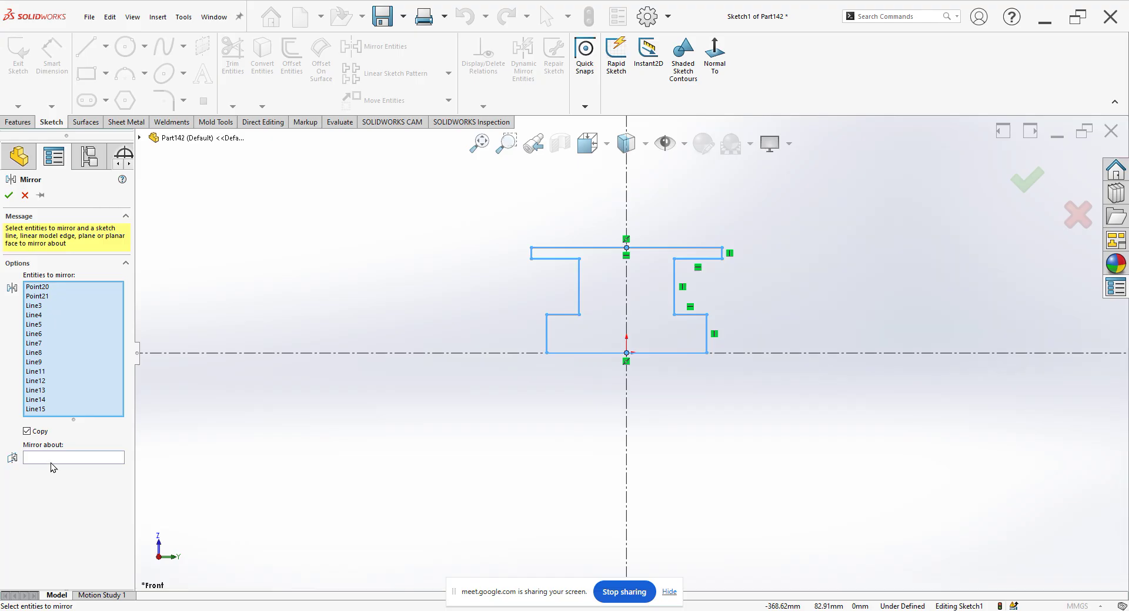
left_click(54, 459)
left_click(380, 353)
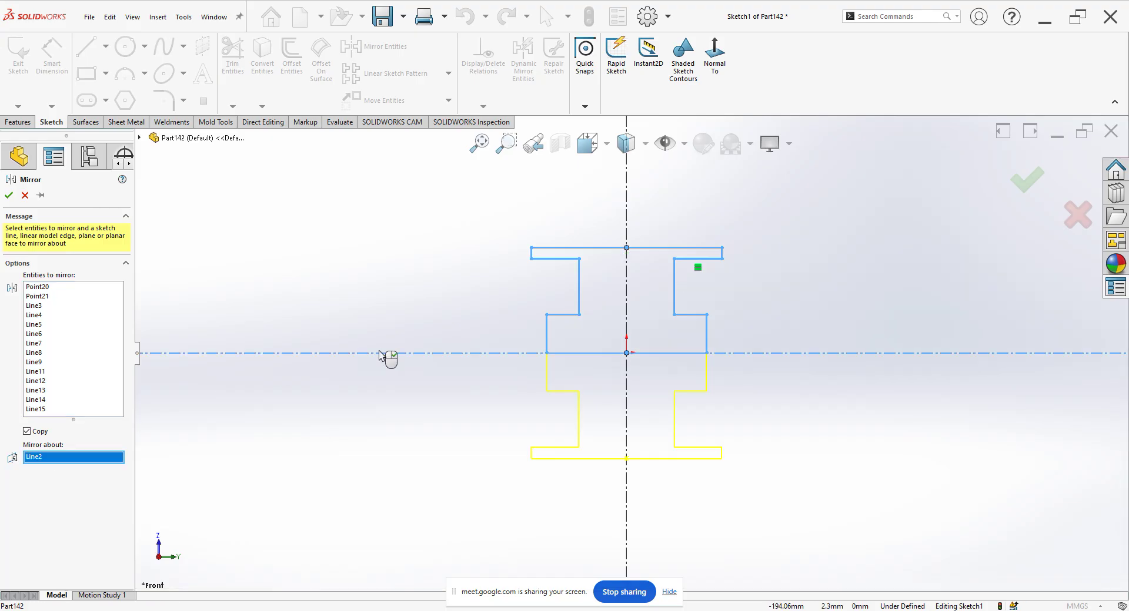
left_click(9, 196)
left_click(464, 16)
- Try mirroring the whole stepped profile about the horizontal construction line with Copy disabled, and undo the mirror
key("ctrl+a")
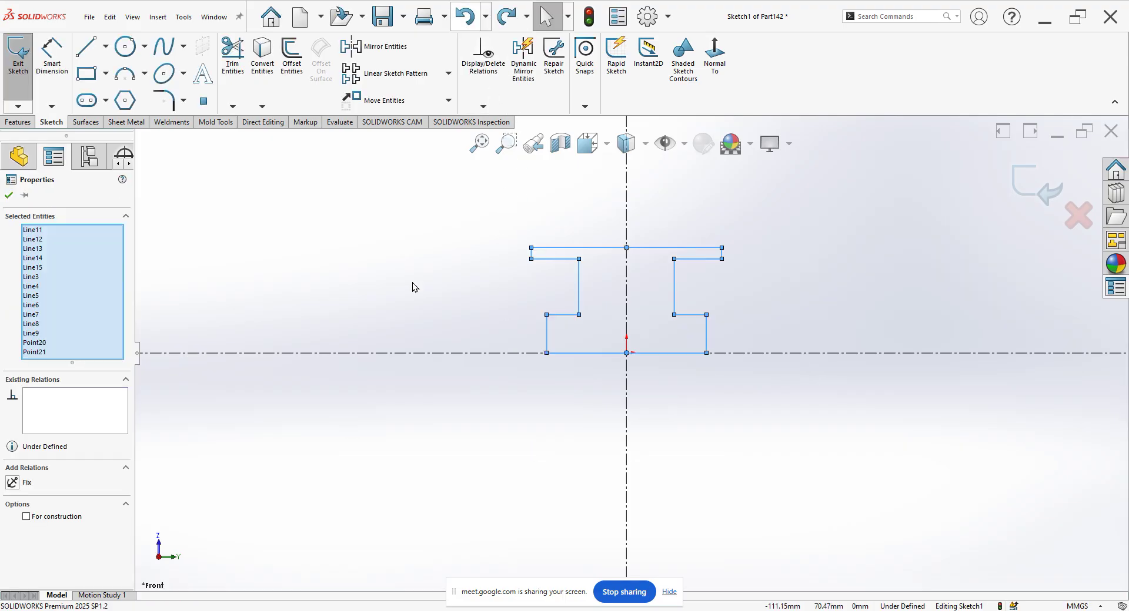
left_click(354, 56)
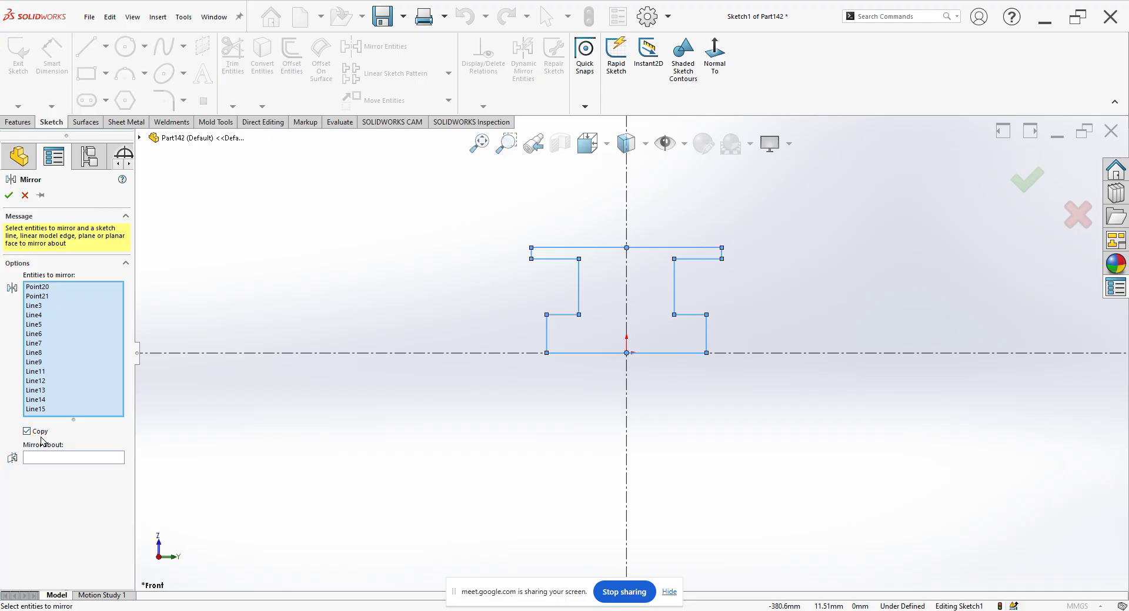
left_click(46, 433)
left_click(500, 355)
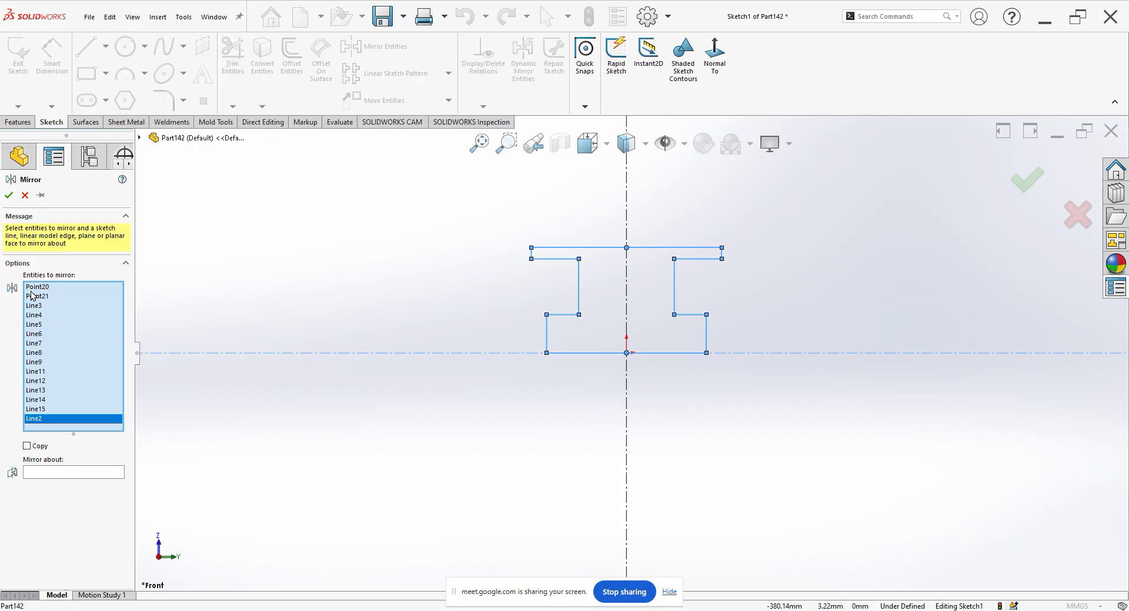
left_click(65, 472)
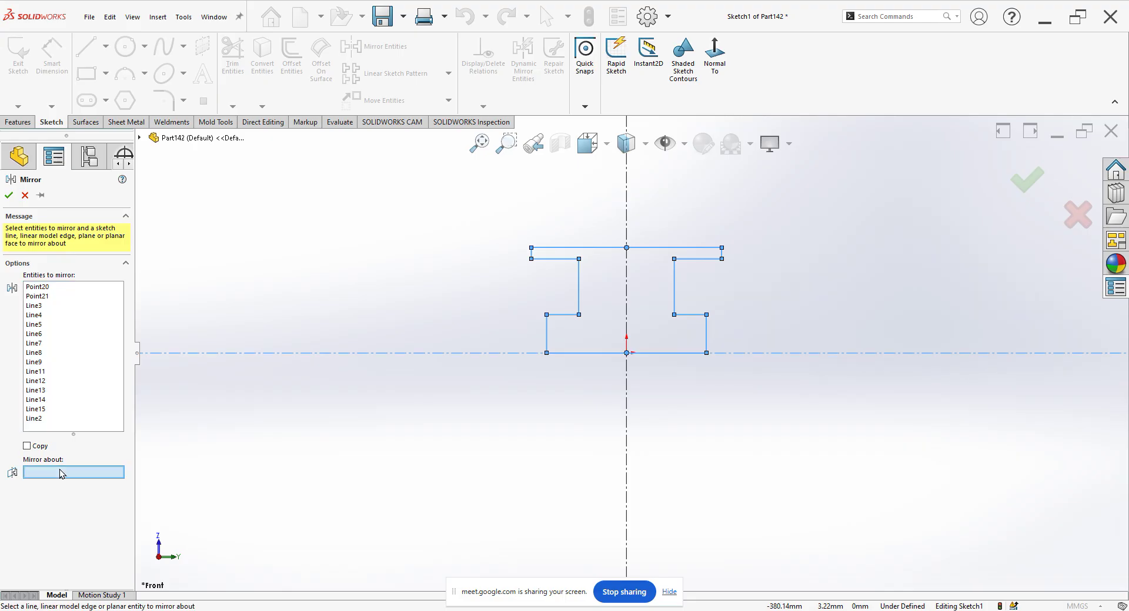
left_click(421, 354)
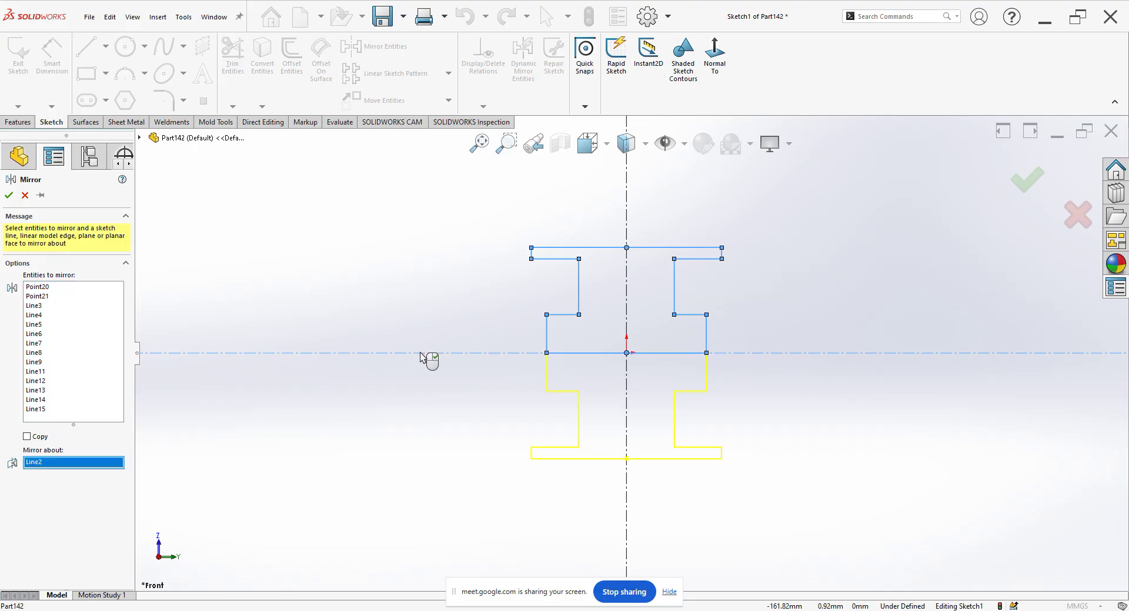
left_click(14, 201)
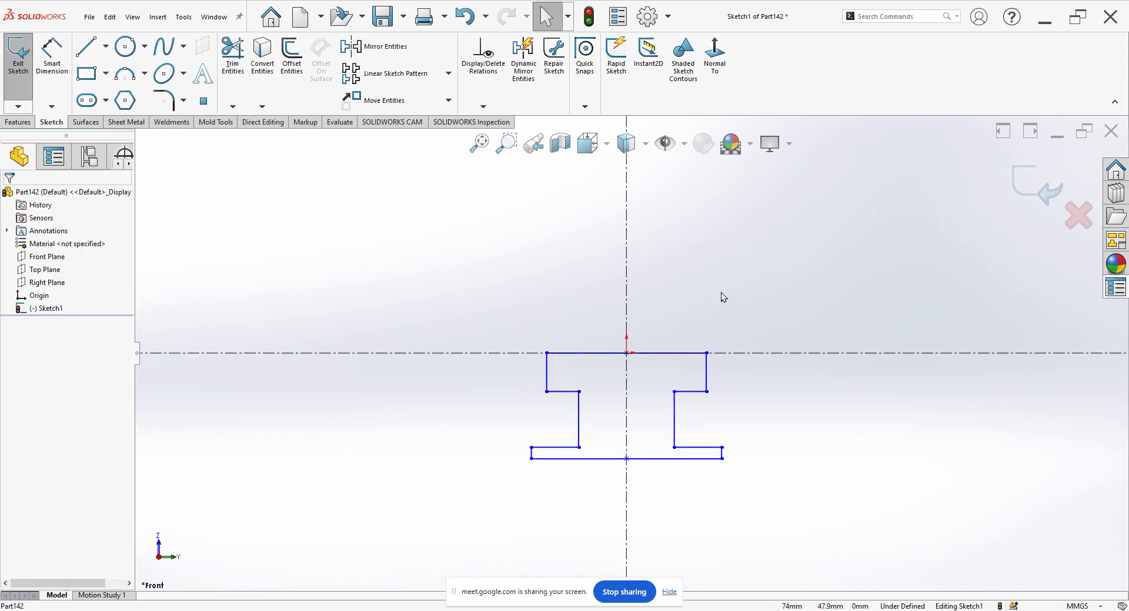
left_click(463, 18)
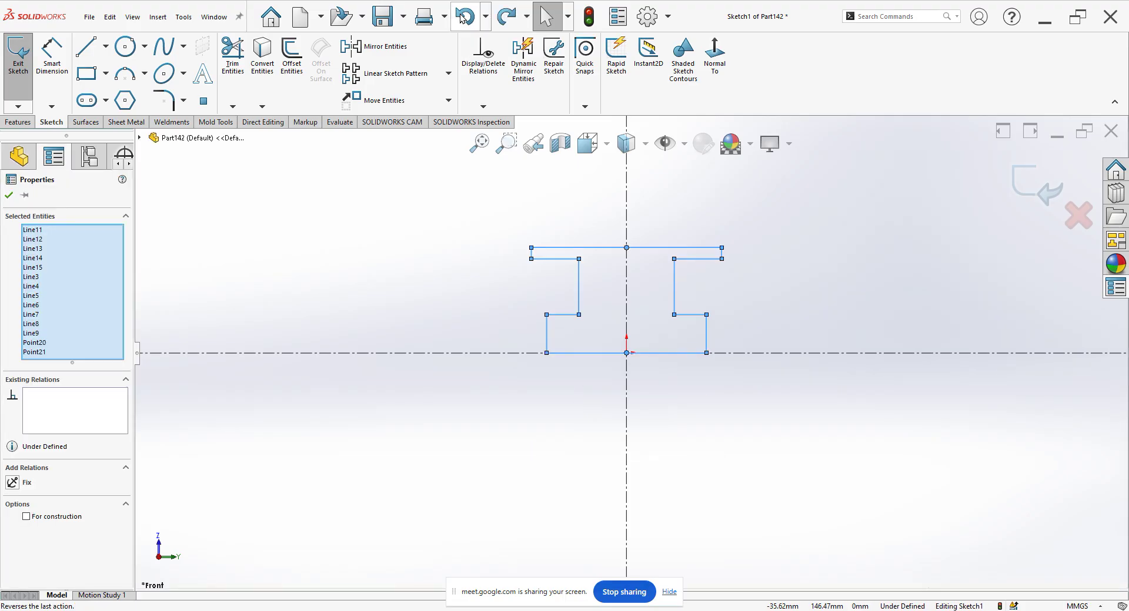
- Undo the mirror about the vertical construction line and all seven half-profile lines, leaving only the two construction lines
left_click(464, 18)
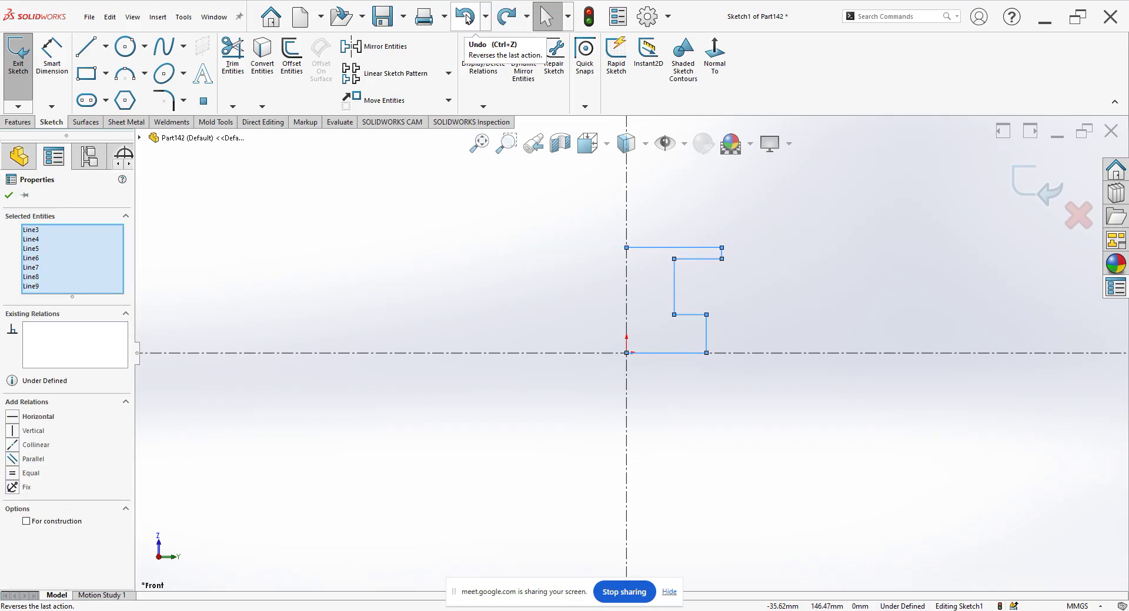
left_click(465, 19)
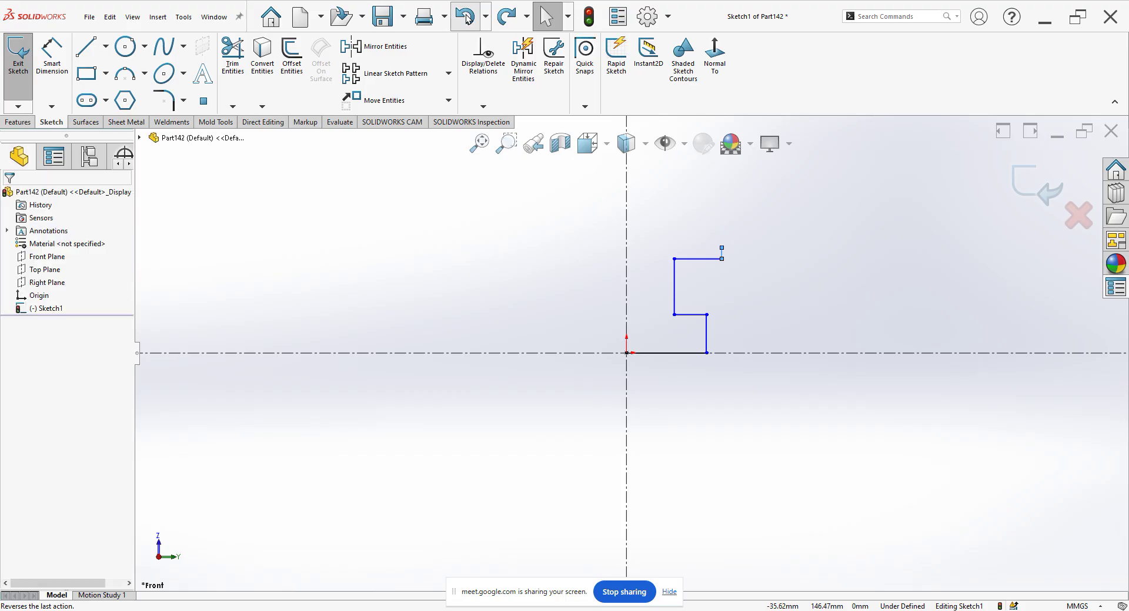
left_click(466, 19)
left_click(466, 19)
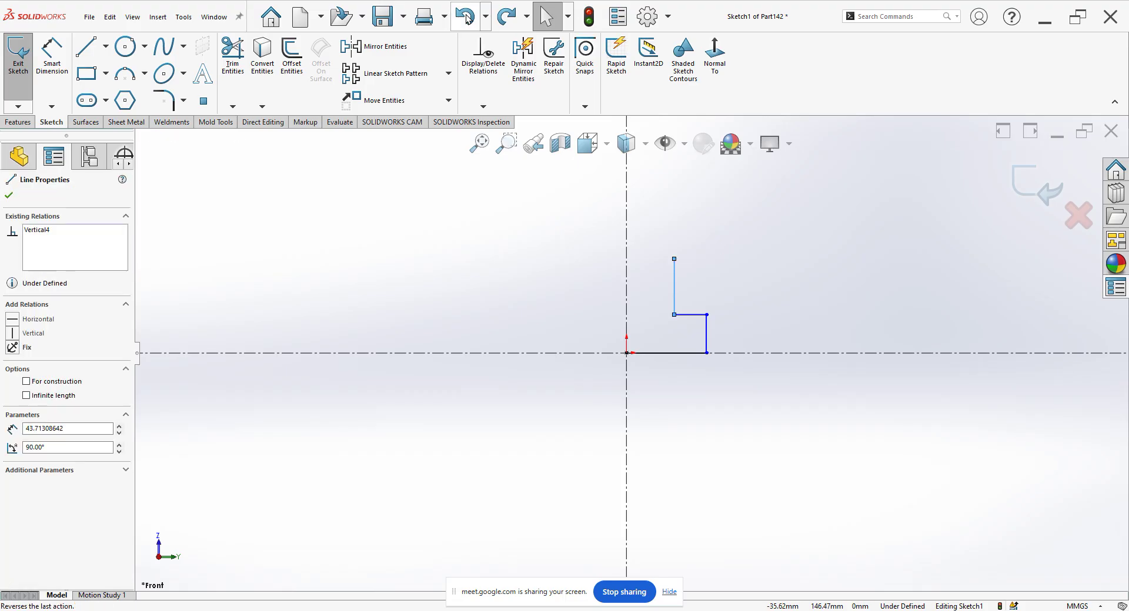
left_click(465, 18)
left_click(466, 18)
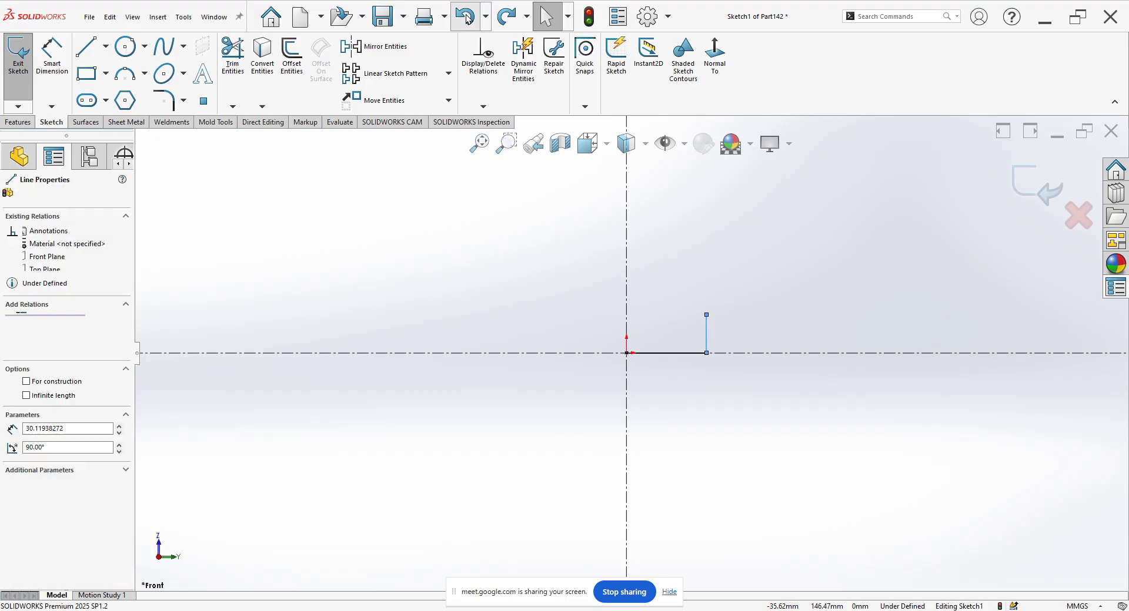
left_click(466, 19)
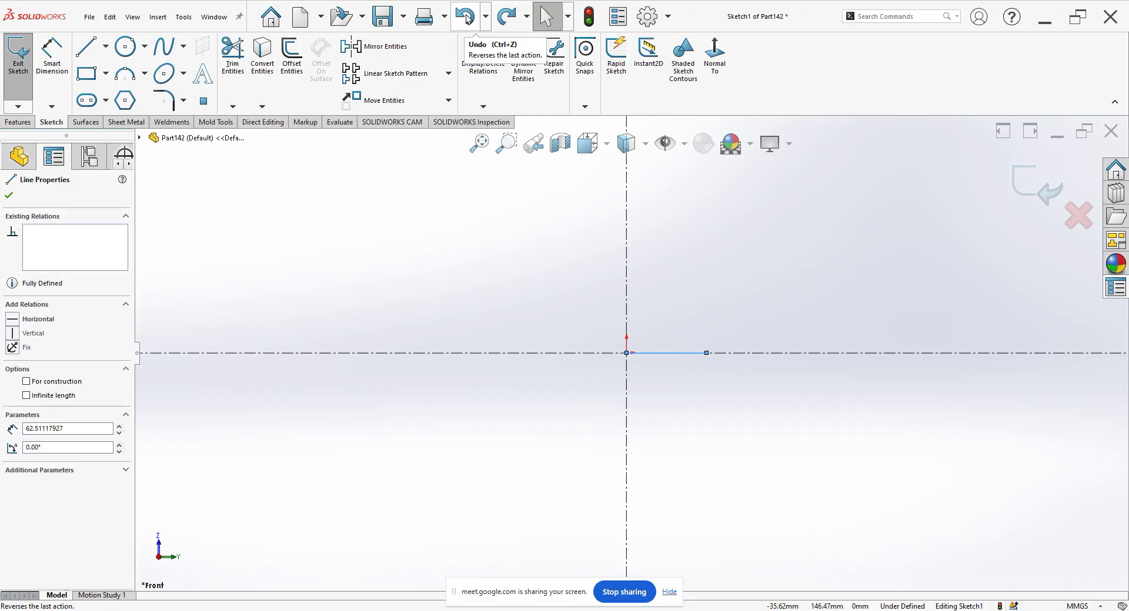
left_click(466, 18)
- Use Dynamic Mirror Entities about the vertical construction line to sketch a seven-line right half-profile from the origin, giving a base about 209 mm wide
middle_click_drag(614, 201, 617, 201, "ctrl")
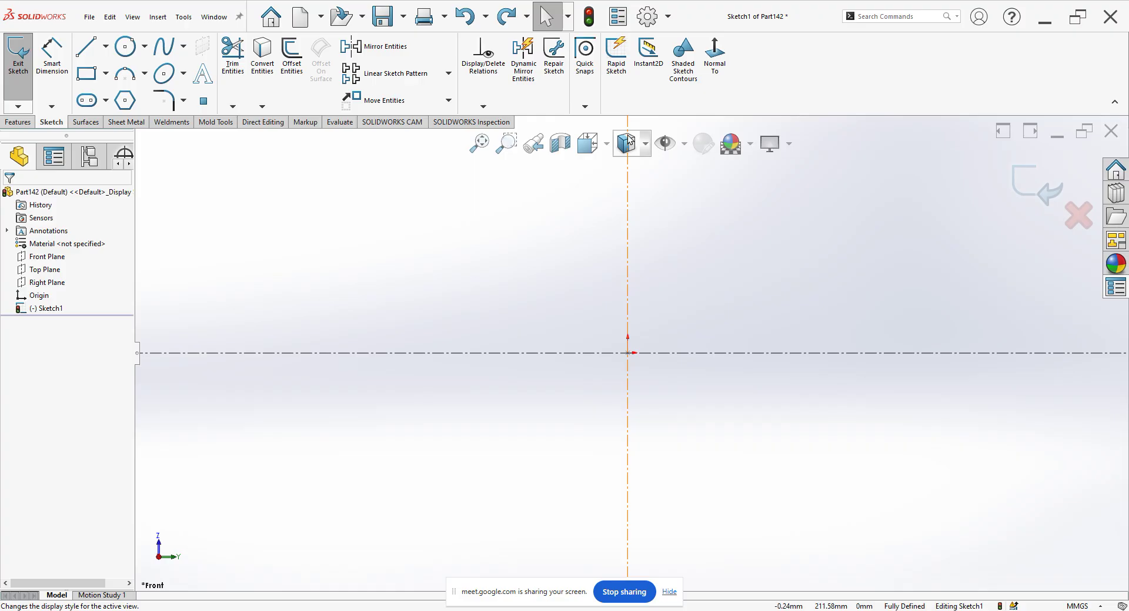
left_click(522, 82)
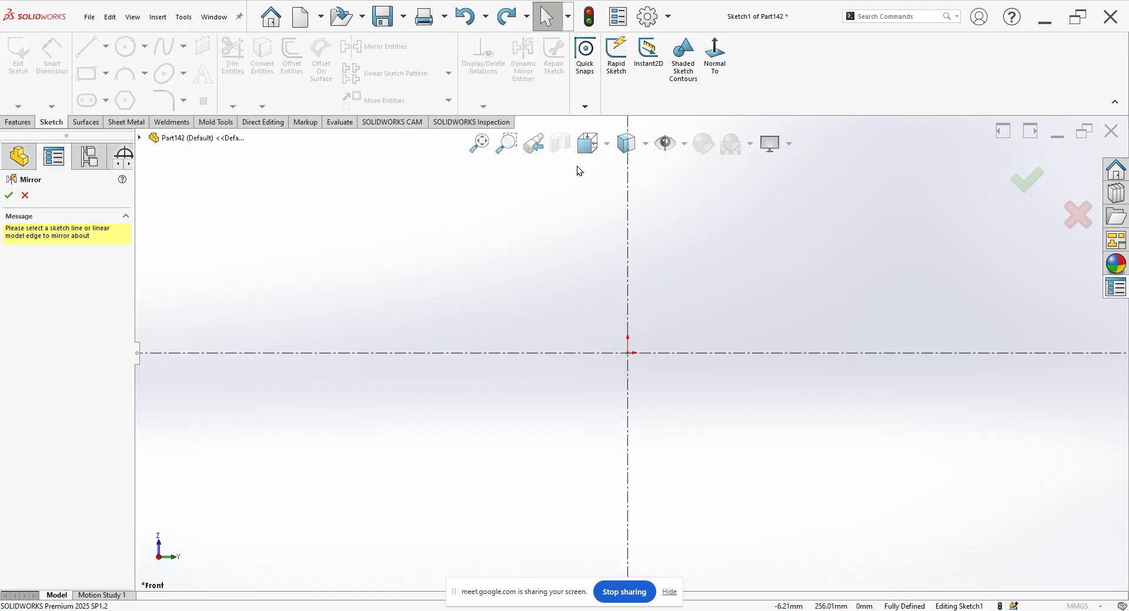
left_click(627, 247)
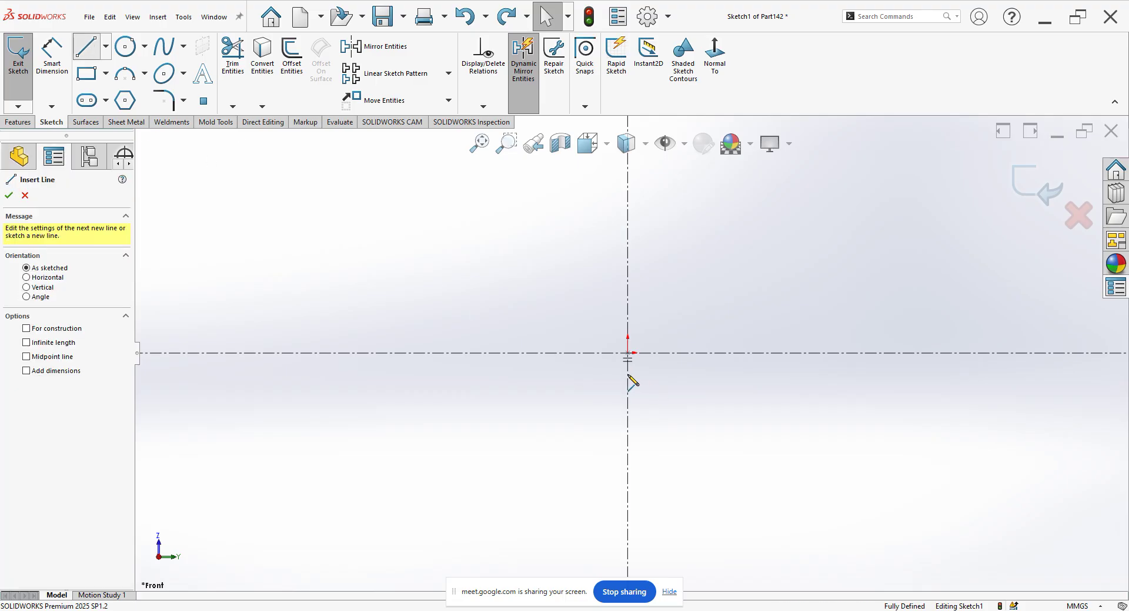
left_click(628, 353)
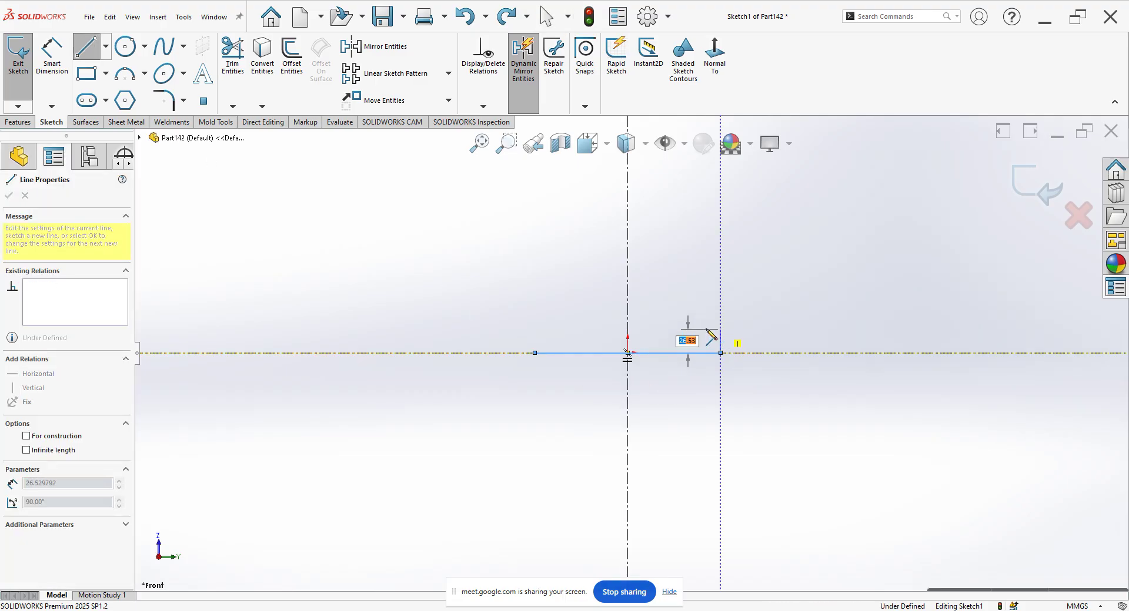
left_click(721, 353)
left_click(720, 329)
left_click(674, 329)
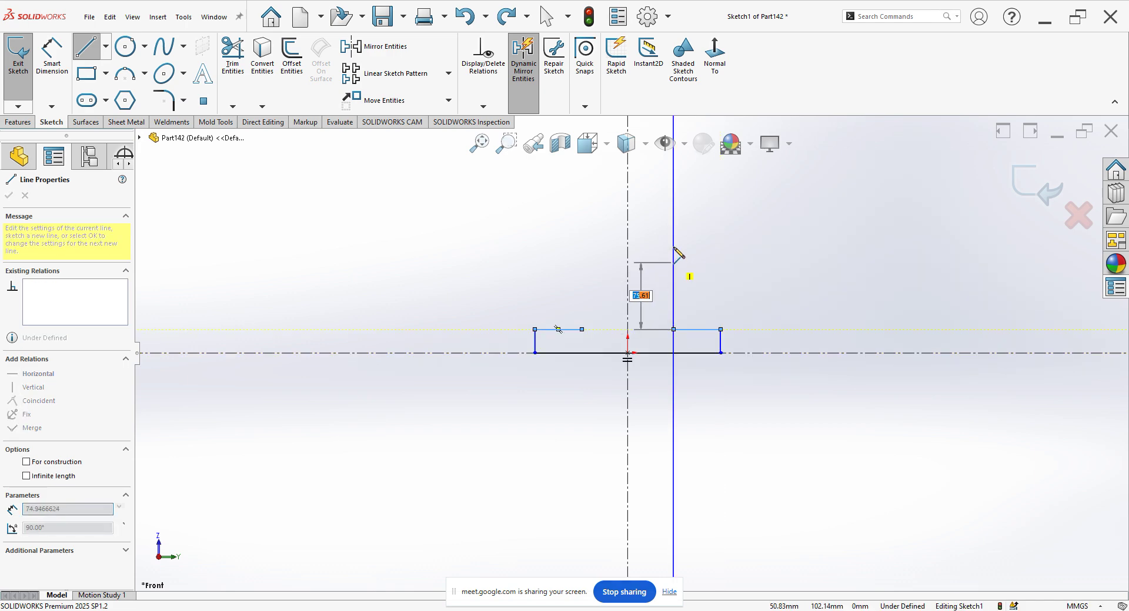
left_click(676, 233)
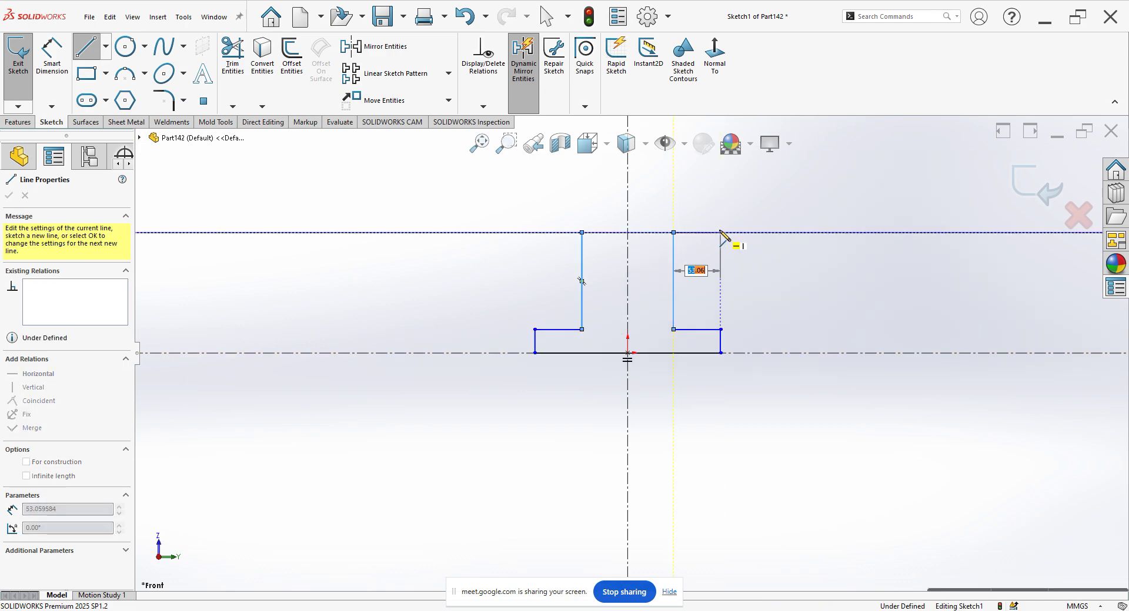
left_click(721, 233)
left_click(721, 217)
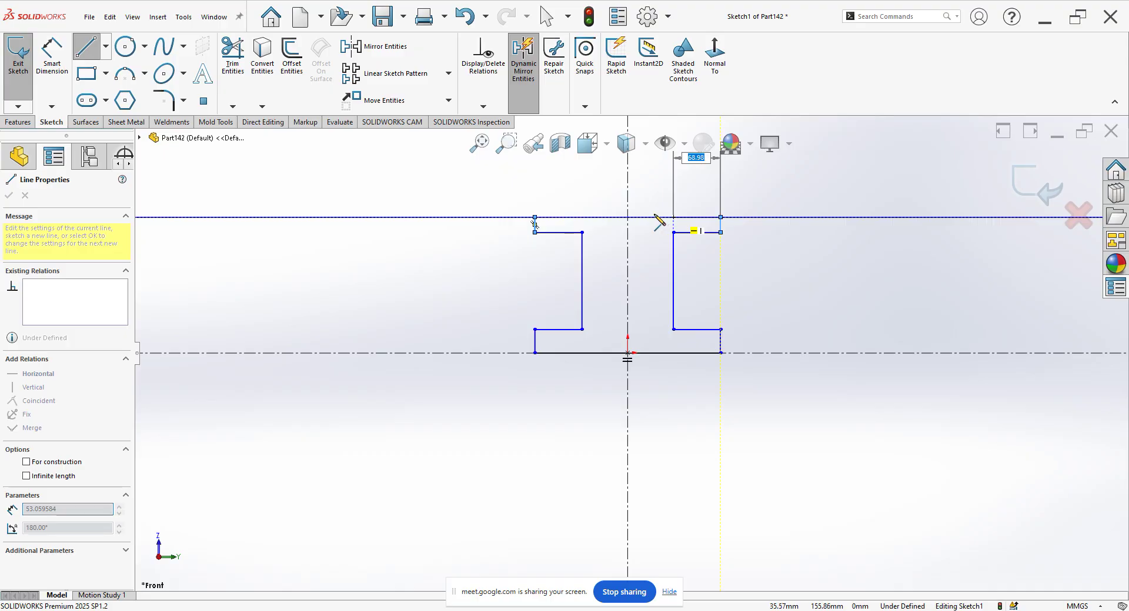
left_click(627, 217)
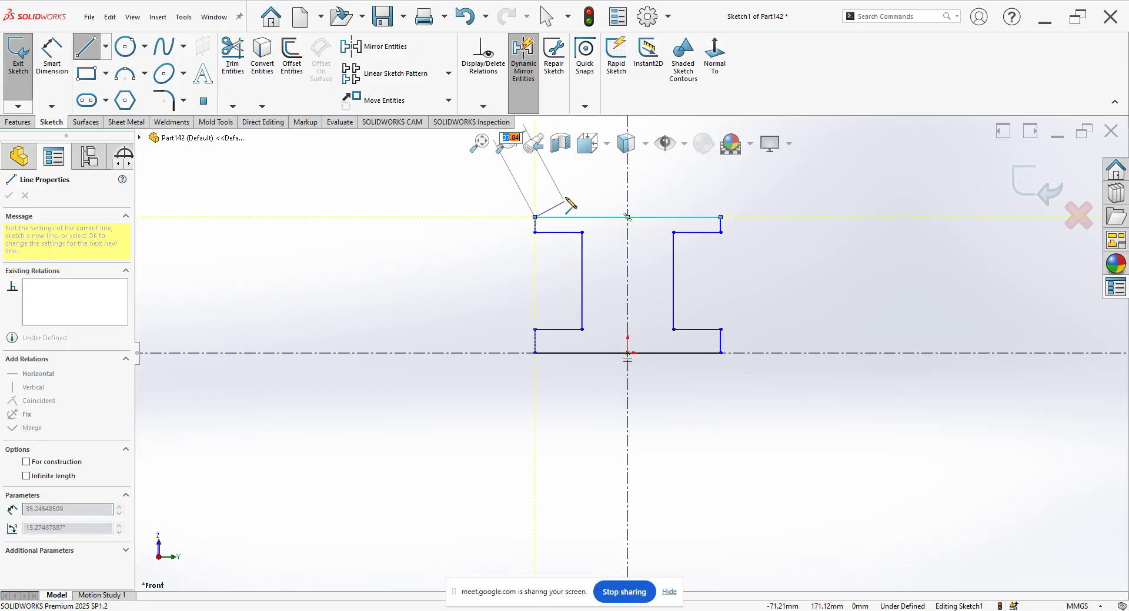
right_click(577, 208)
left_click(579, 208)
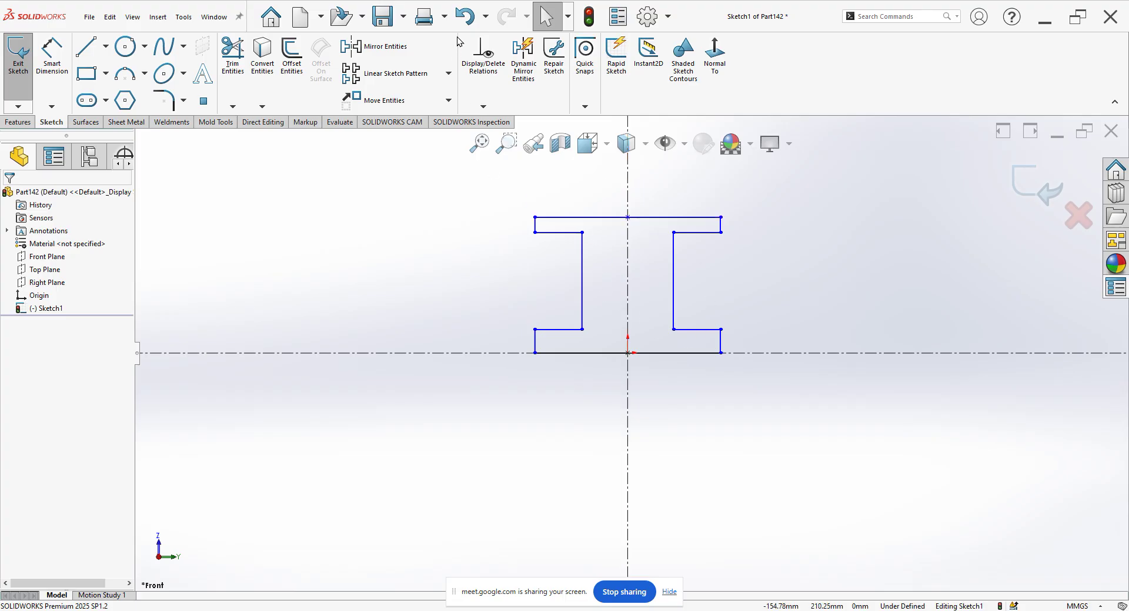
- Undo all the dynamically mirrored profile lines back to the two construction lines
left_click(466, 20)
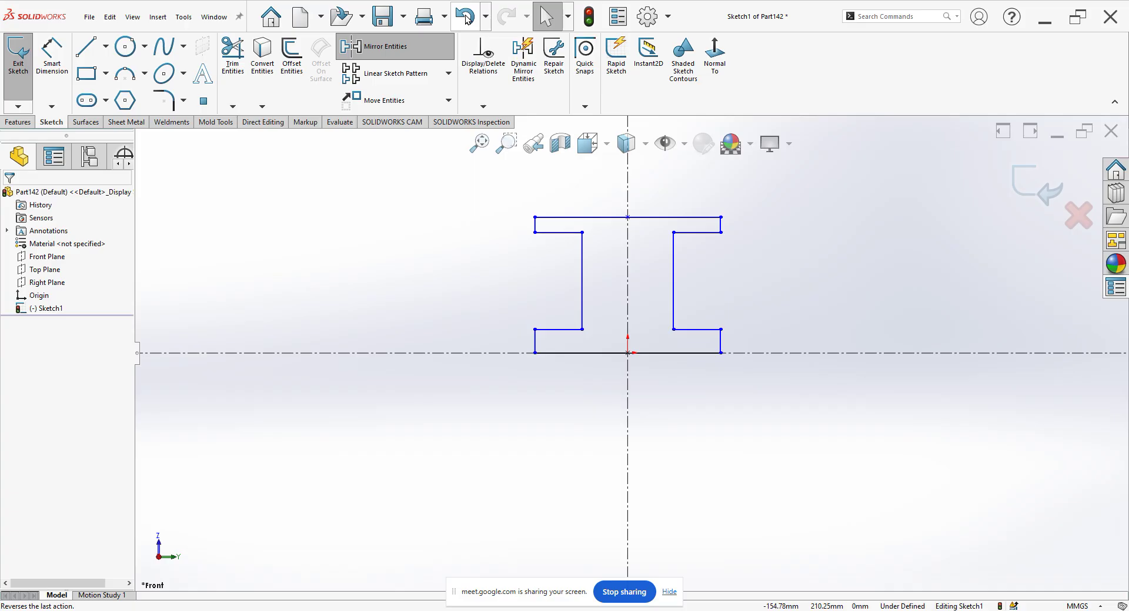
left_click(466, 20)
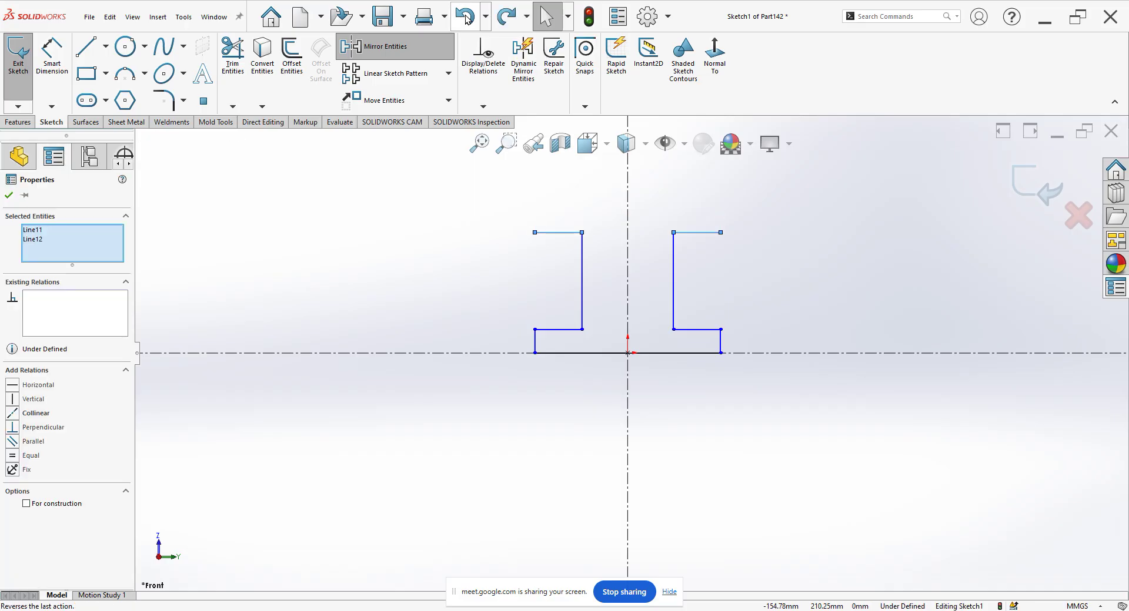
left_click(467, 19)
left_click(467, 19)
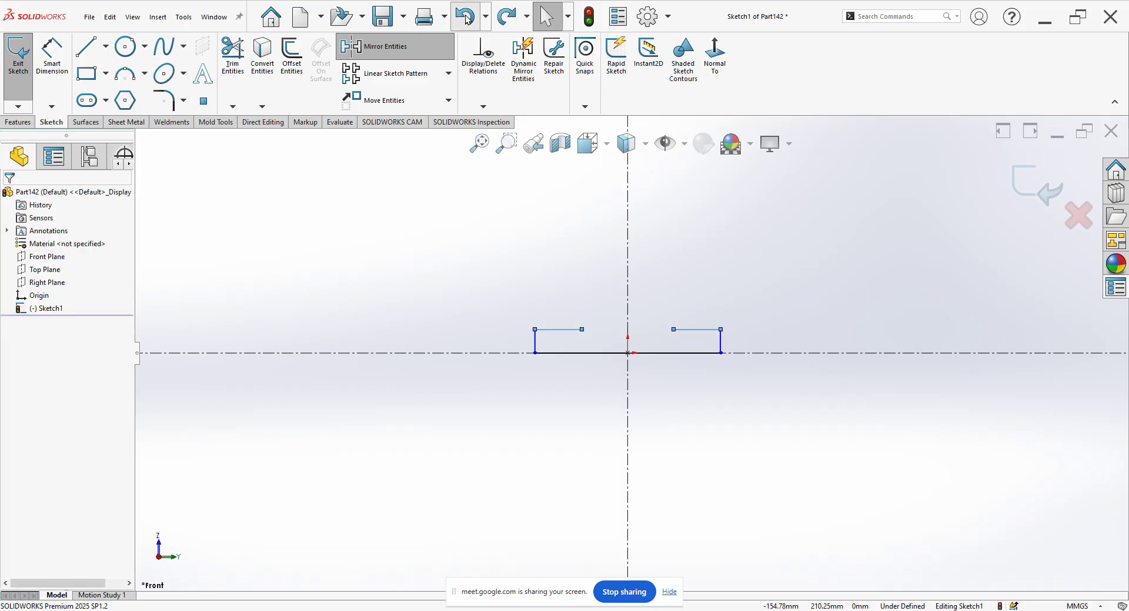
left_click(466, 19)
left_click(466, 19)
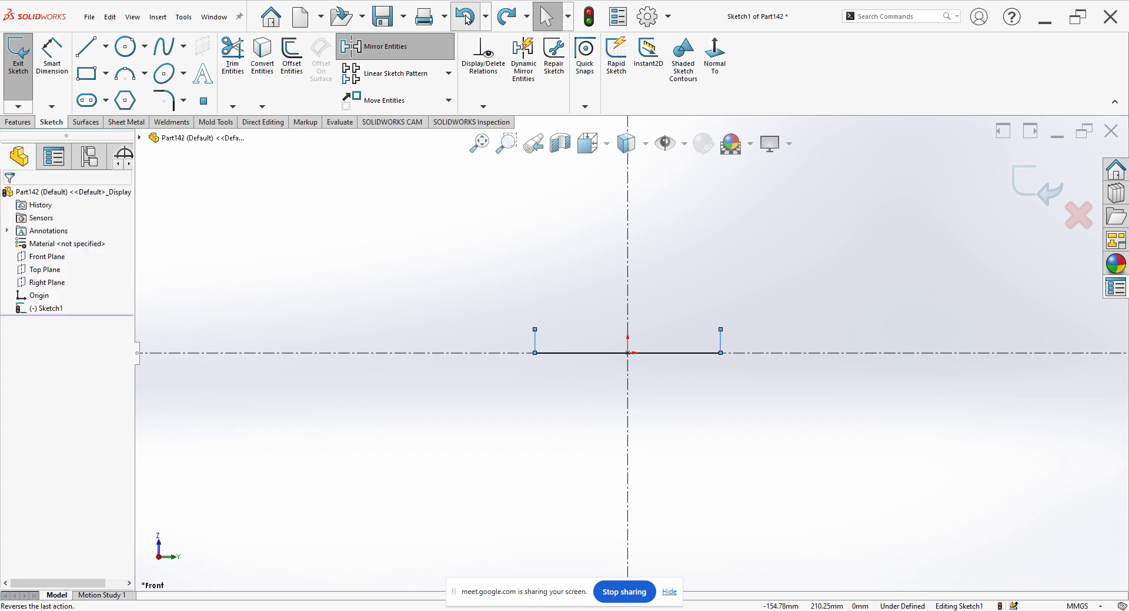
left_click(466, 20)
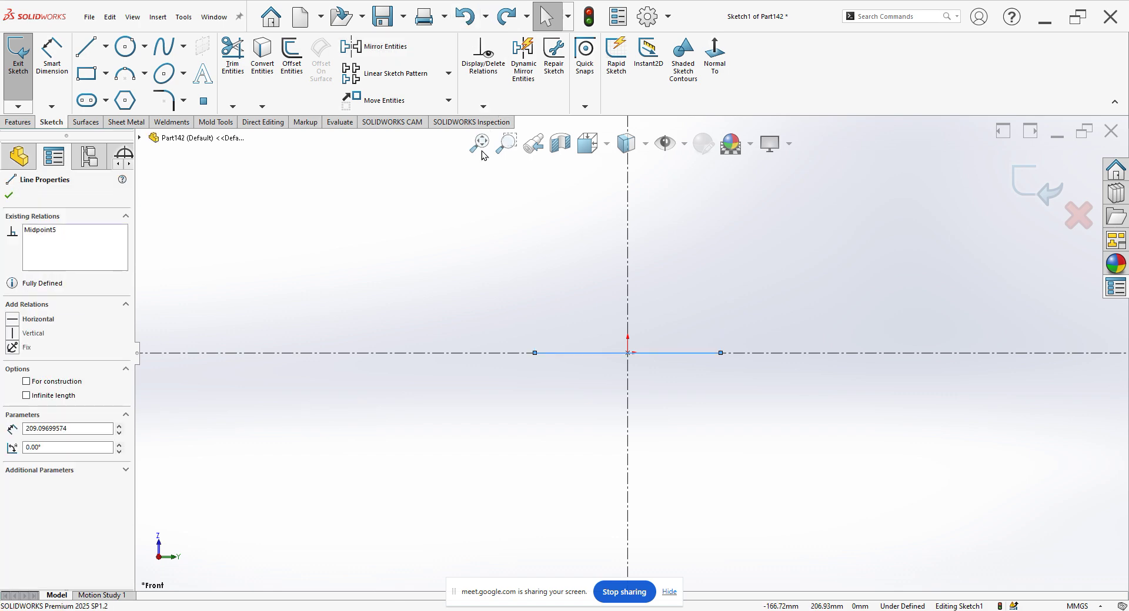
left_click(467, 20)
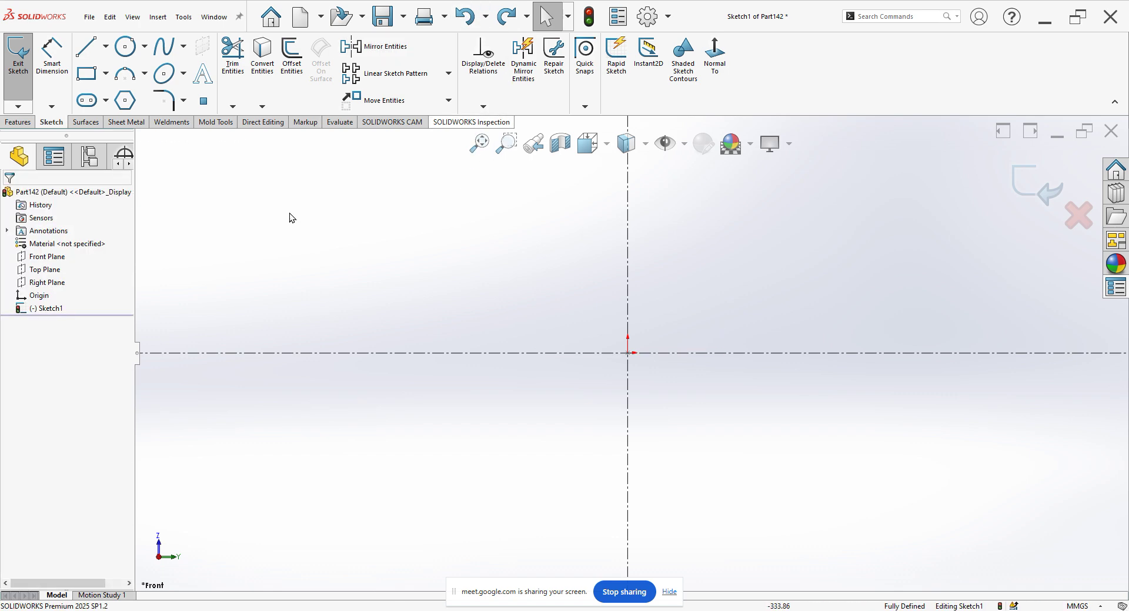
- Sketch a closed seven-line half-profile from the origin with Dynamic Mirror Entities about the vertical construction line, giving a base about 254 mm wide
left_click(523, 55)
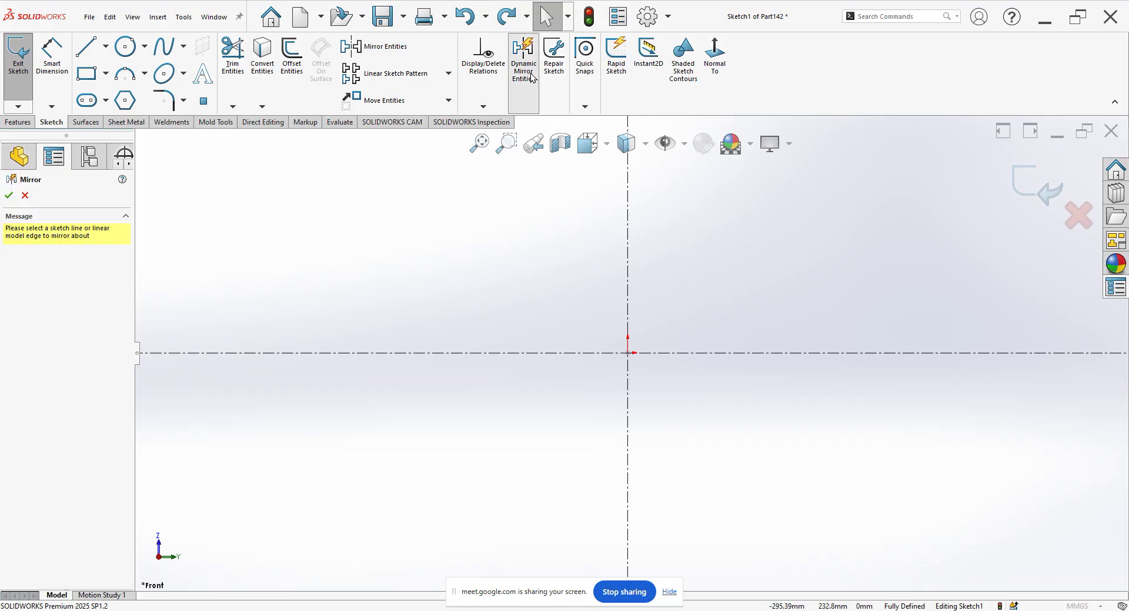
left_click(627, 271)
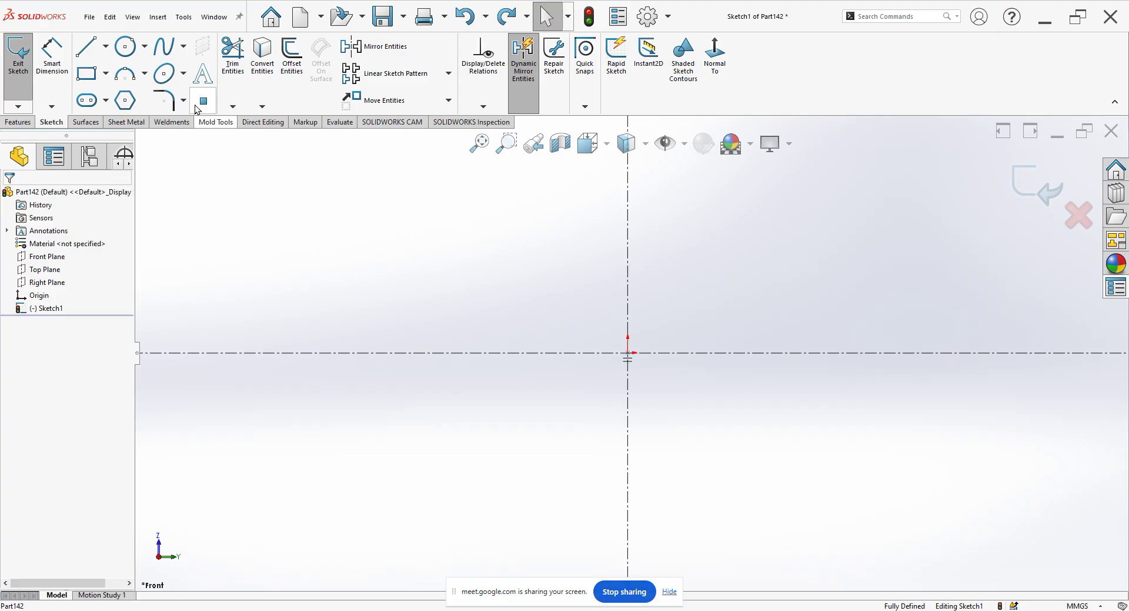
left_click(86, 47)
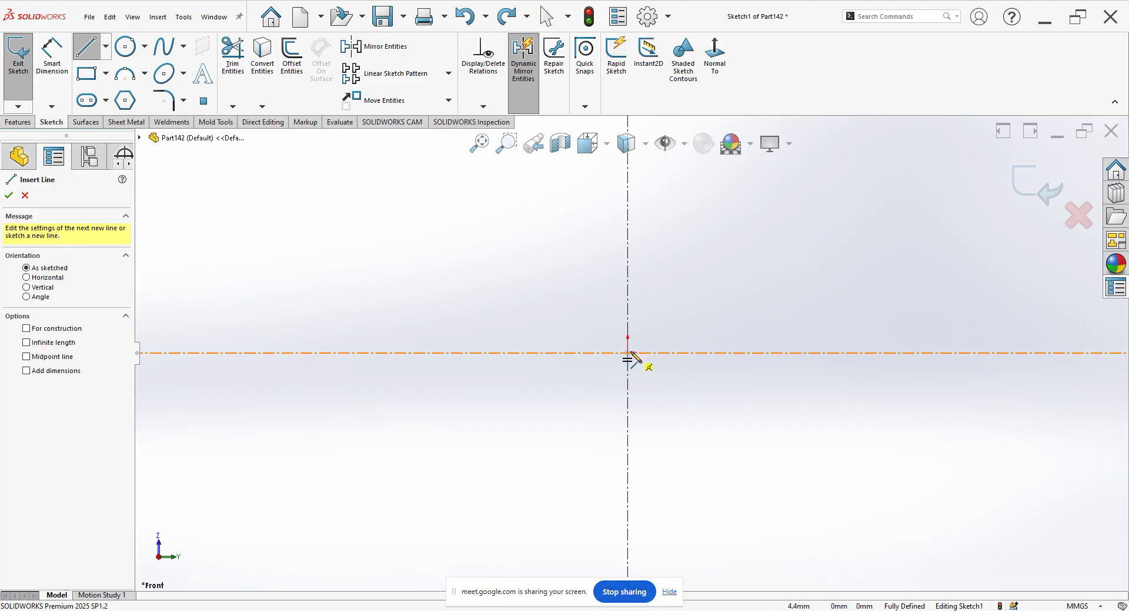
left_click(628, 353)
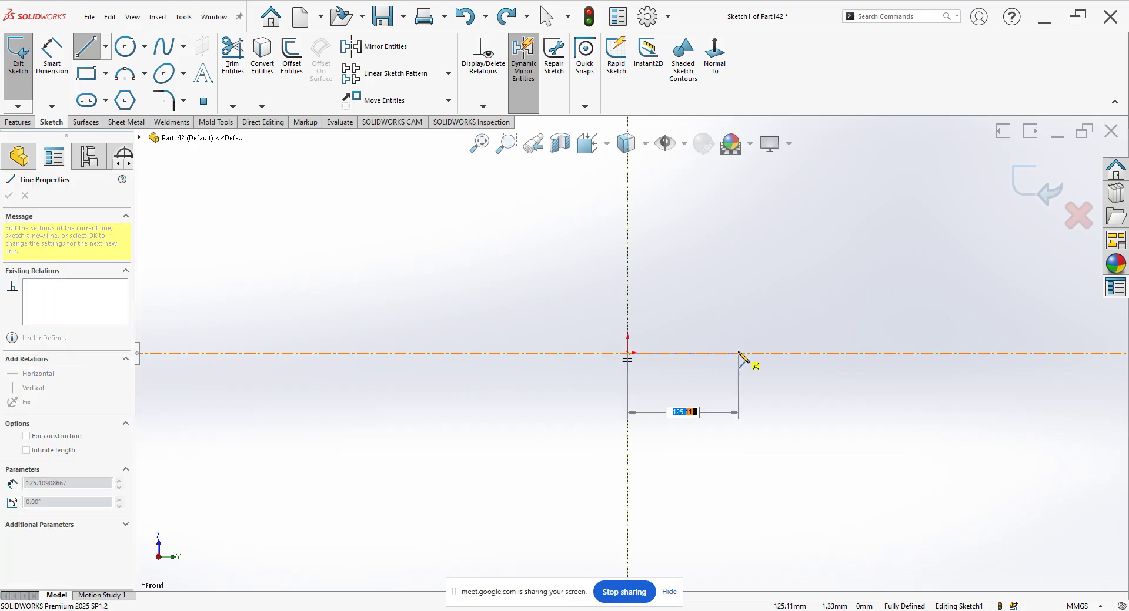
left_click(740, 353)
left_click(740, 327)
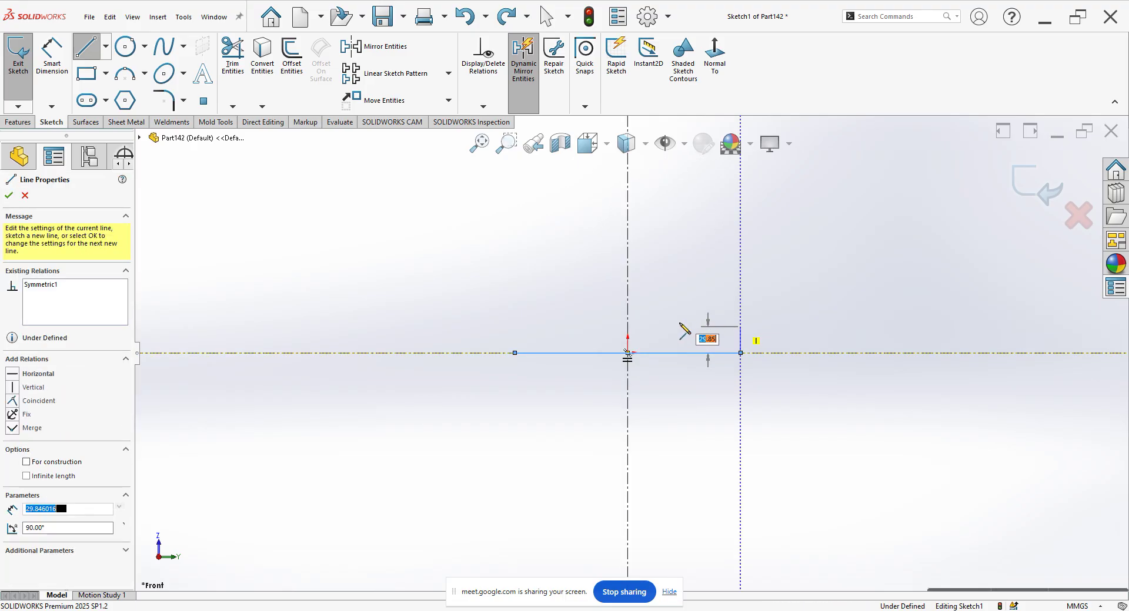
left_click(669, 326)
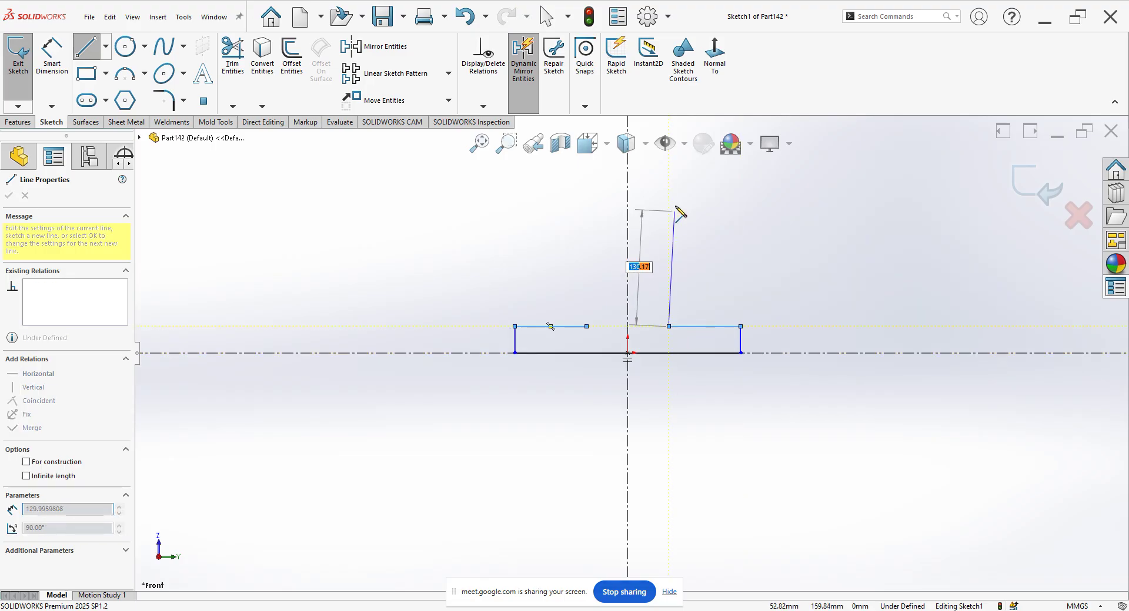
left_click(668, 190)
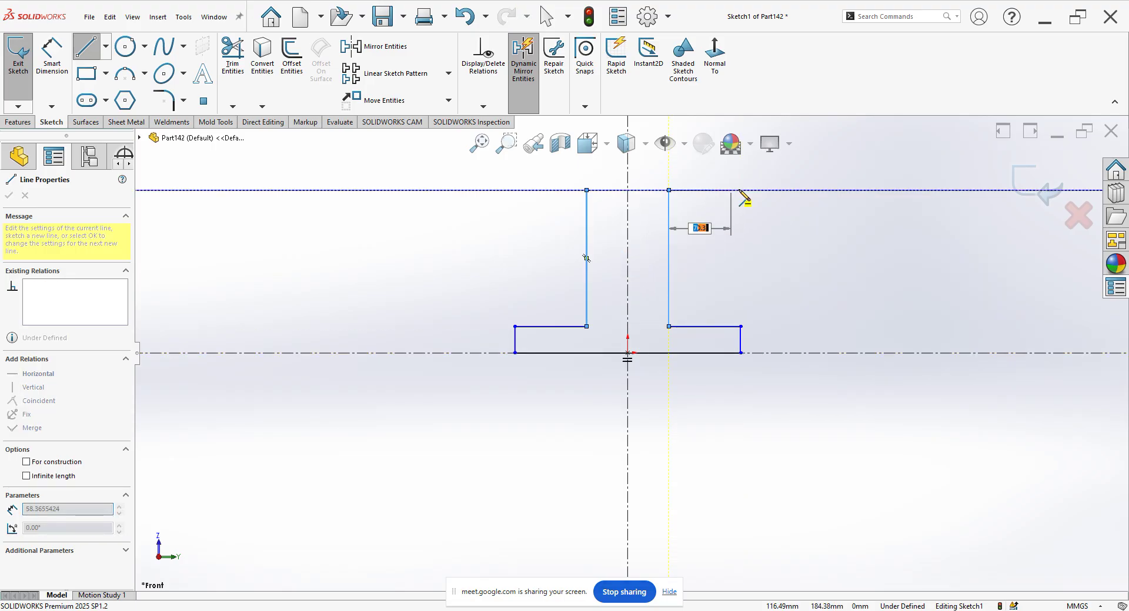
left_click(760, 190)
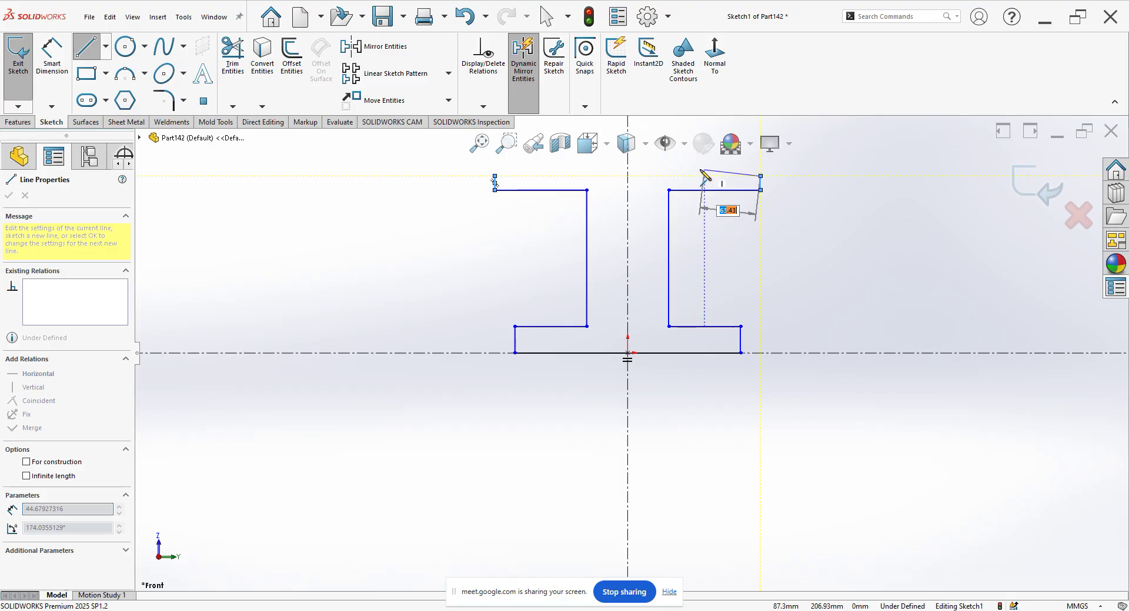
left_click(628, 176)
right_click(815, 222)
left_click(826, 215)
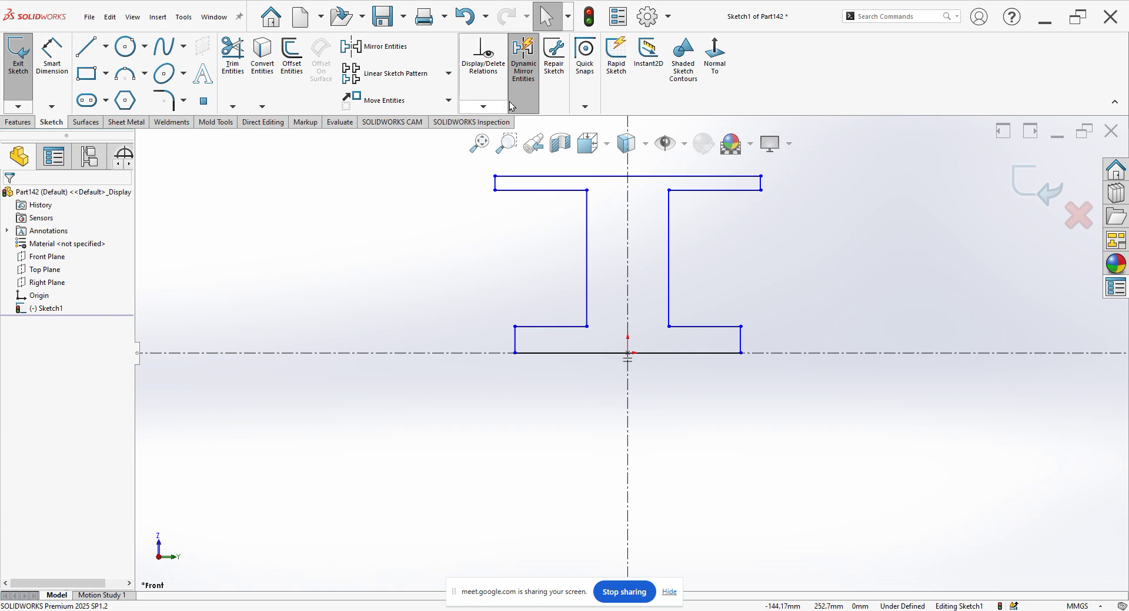
- Arrange the sketch window side by side with the PDF page showing Figure 2-57
scroll(650, 276, "up", 4)
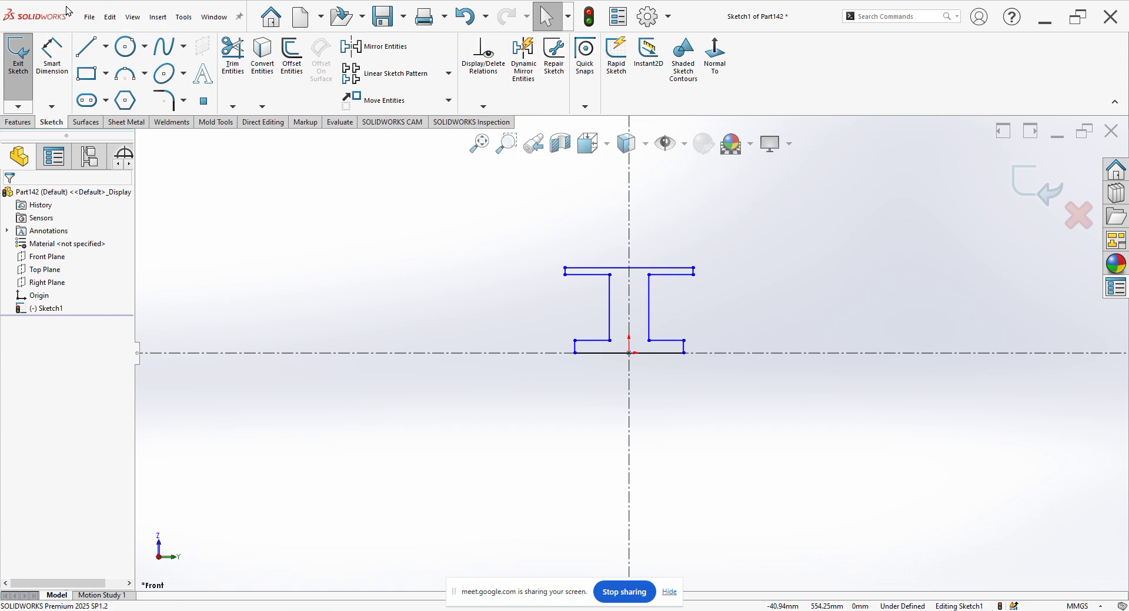
left_click_drag(40, 21, 1, 108)
left_click_drag(61, 90, 0, 181)
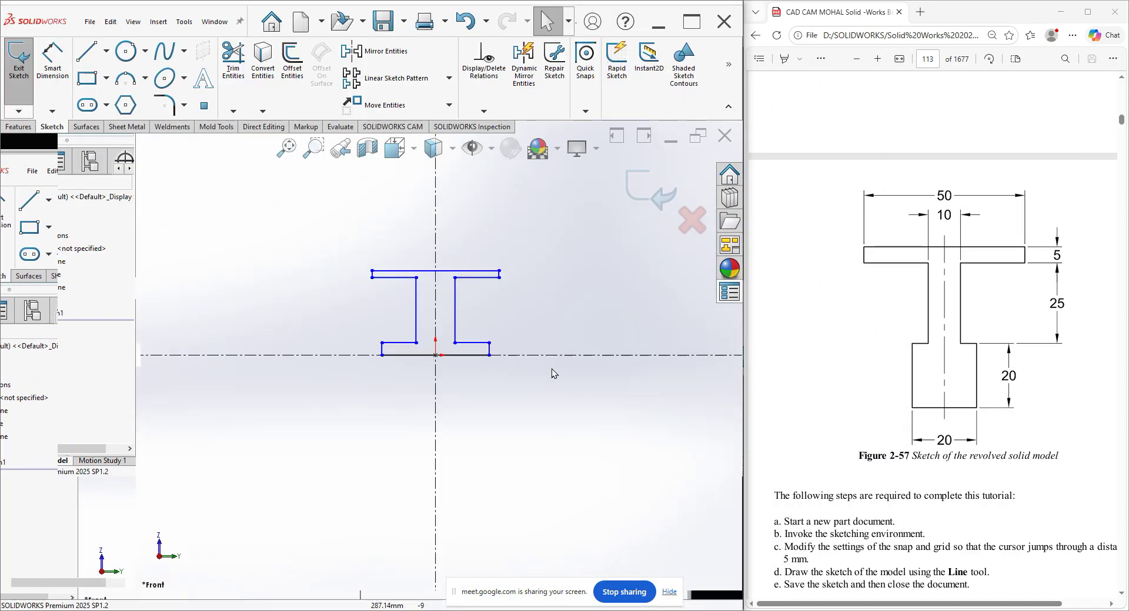
- Dimension the profile's bottom line with Smart Dimension and set its width to 20 mm
key("d")
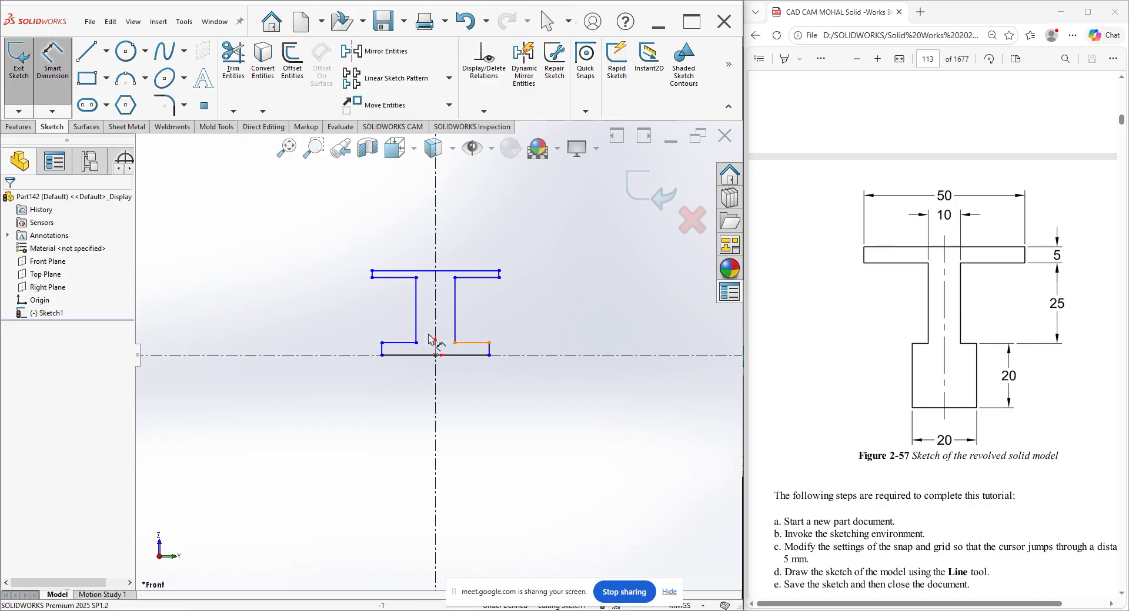
scroll(431, 340, "down", 5)
left_click(436, 387)
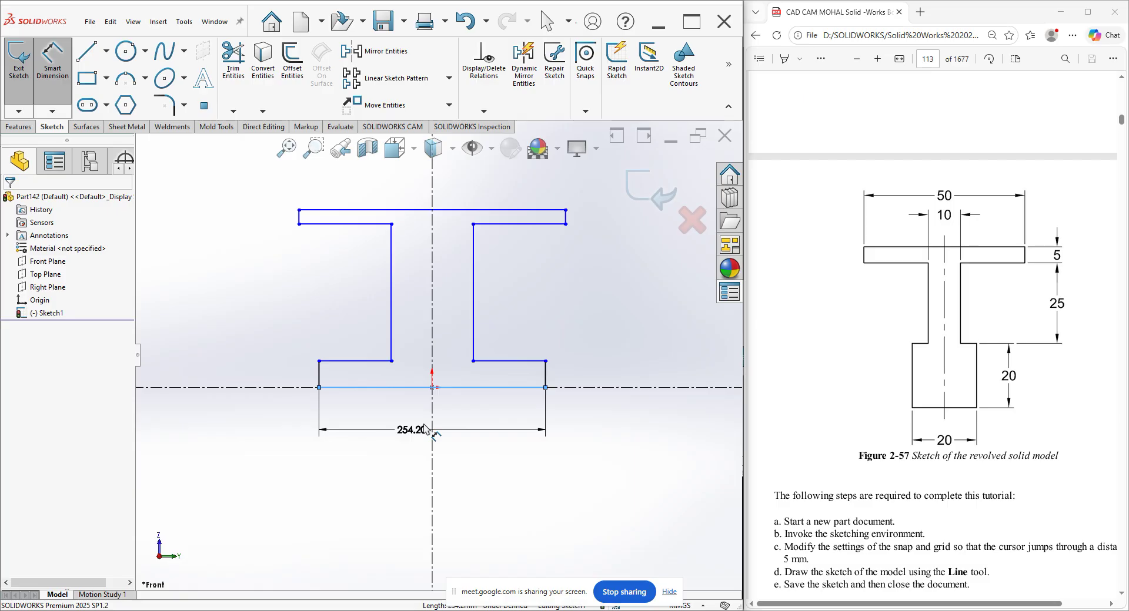
left_click(425, 429)
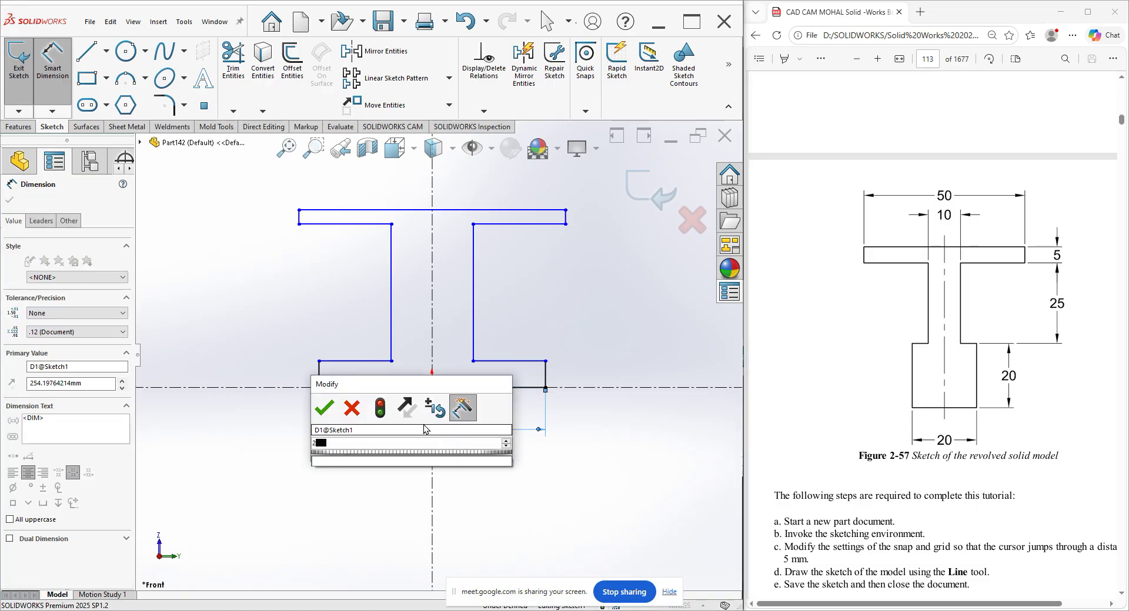
type("20")
key("Return")
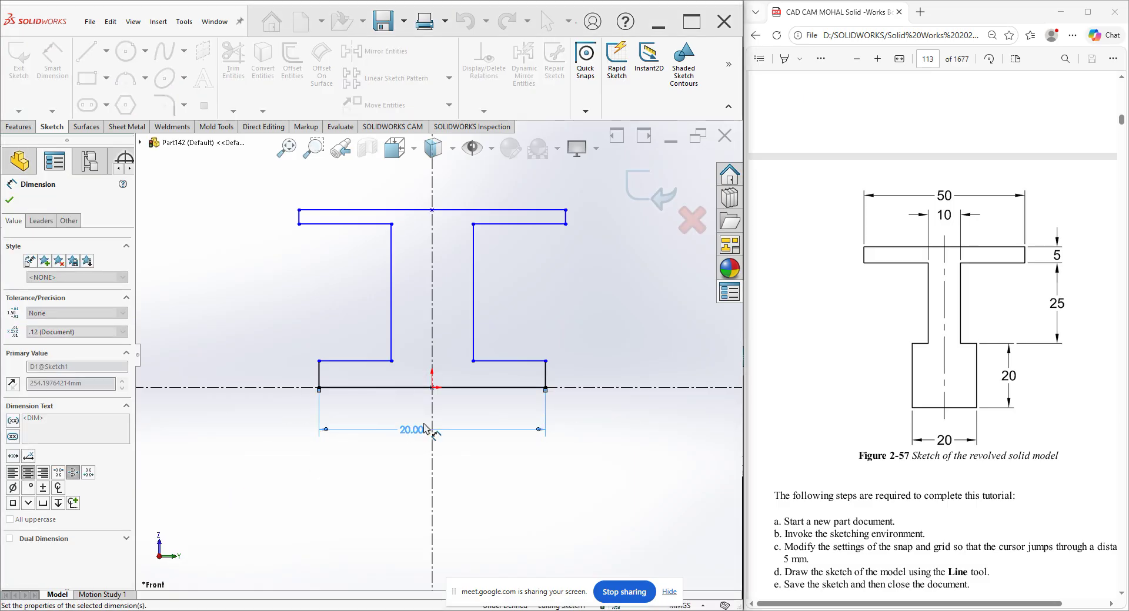
- Dimension the height between the bottom line and the lower block's shoulder line, and set it to 20 mm
scroll(450, 400, "down", 1)
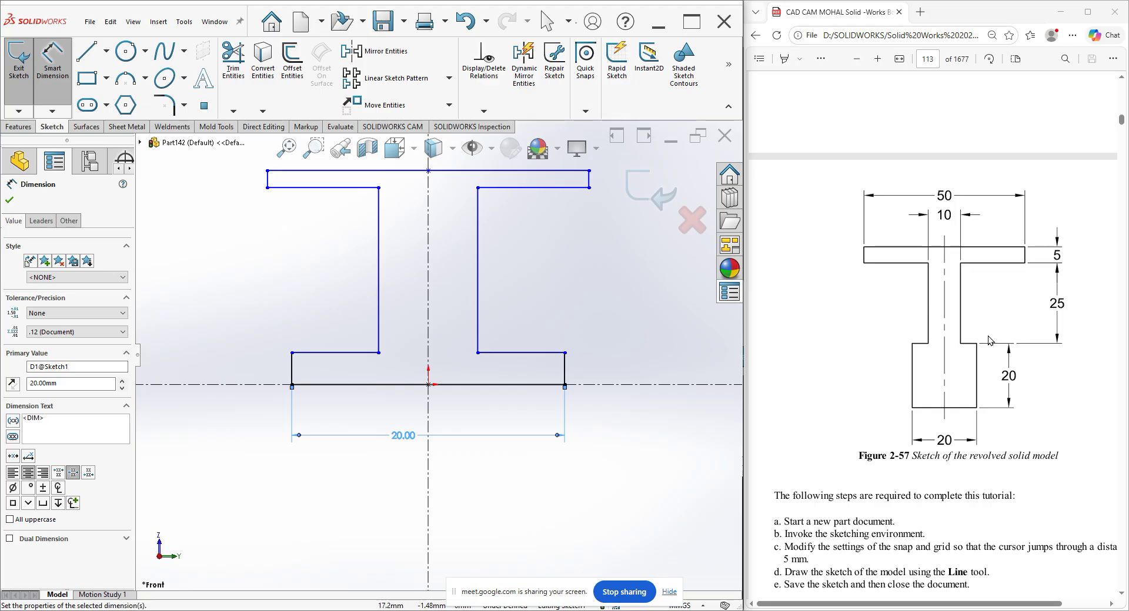
left_click(516, 382)
left_click(524, 353)
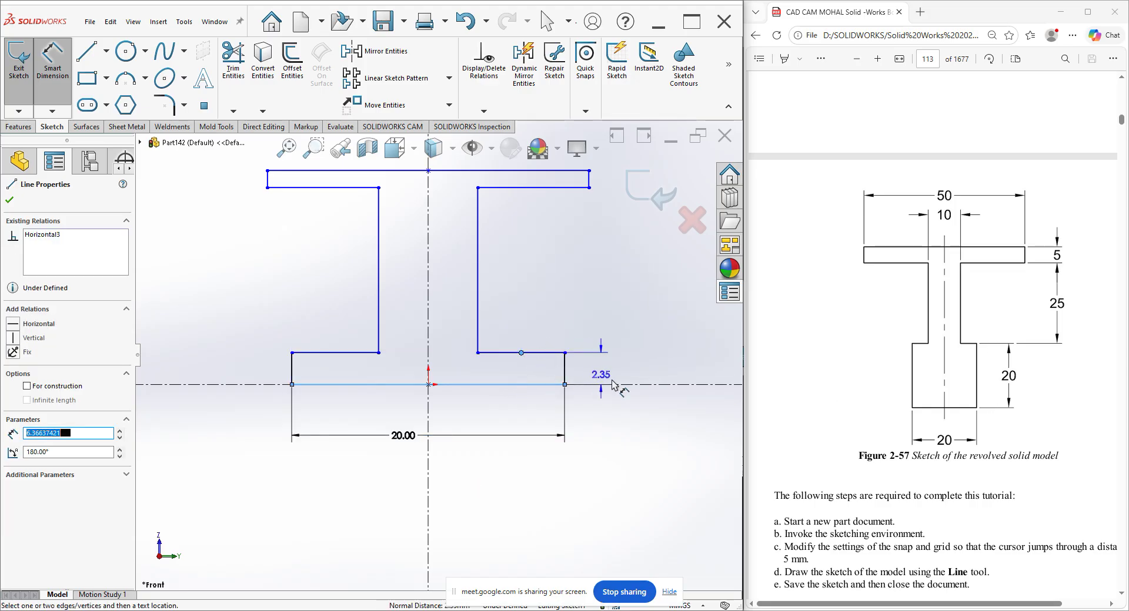
left_click(621, 429)
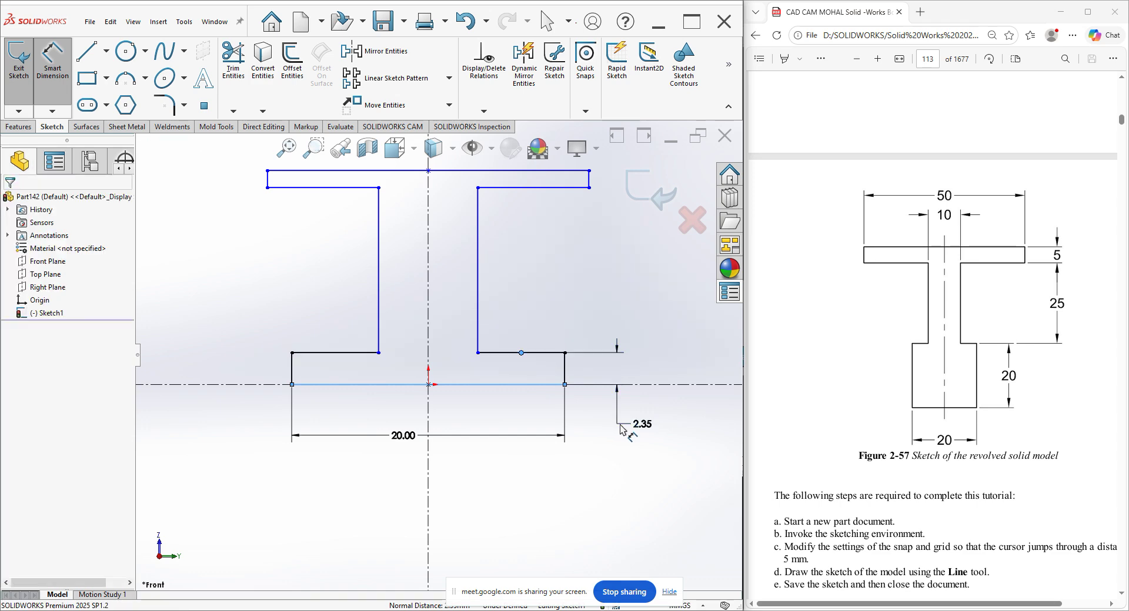
type("20")
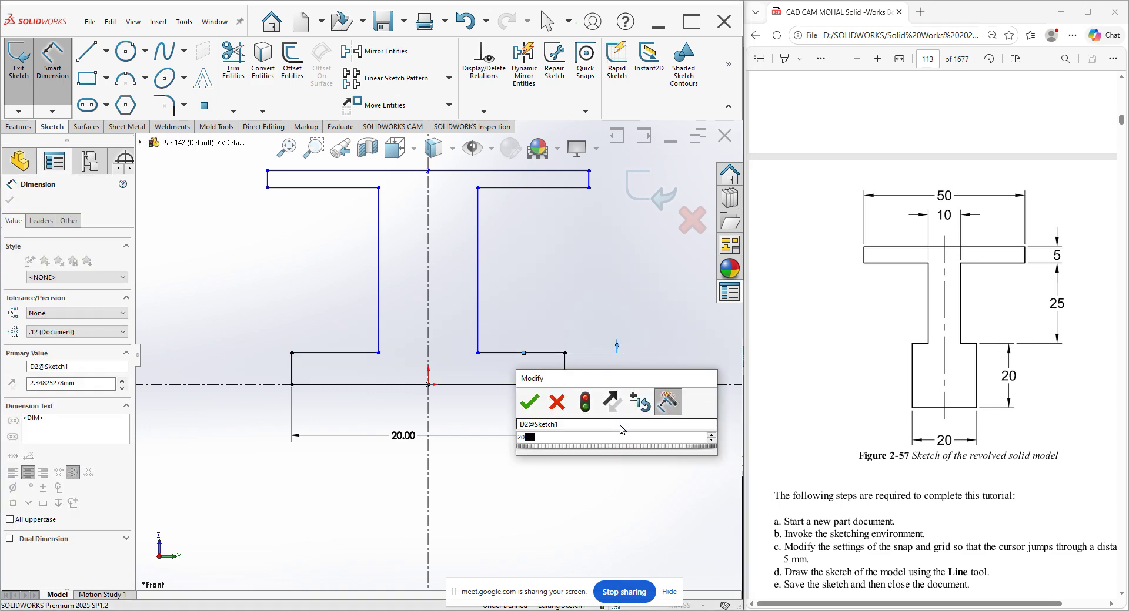
key("Return")
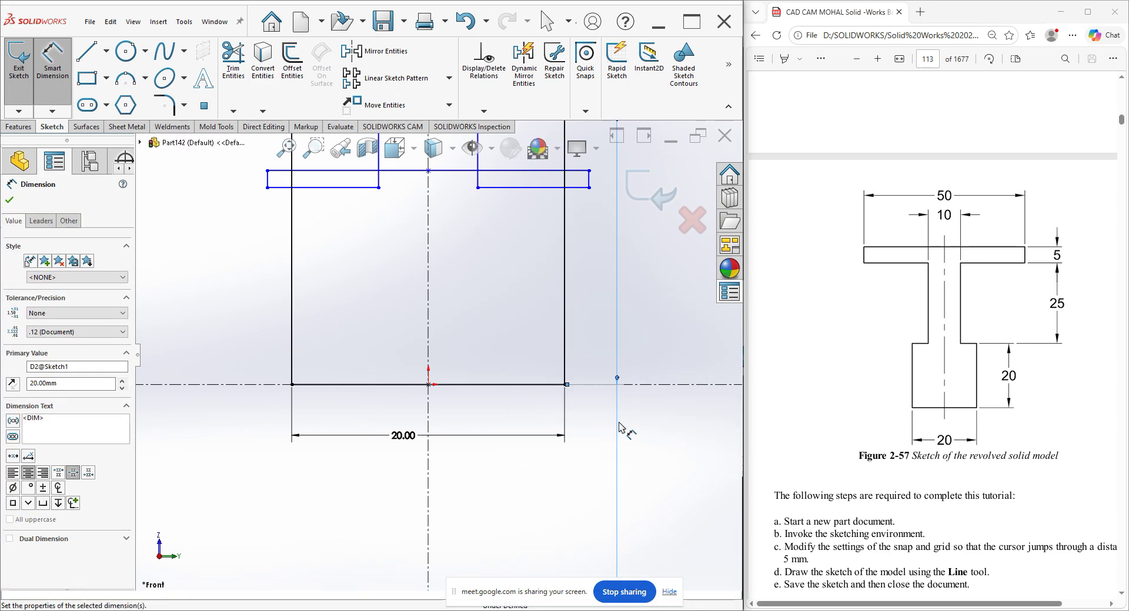
- Move the flange's underside and top lines above the lower block so the profile regains its T shape
scroll(538, 334, "up", 6)
right_click(519, 242)
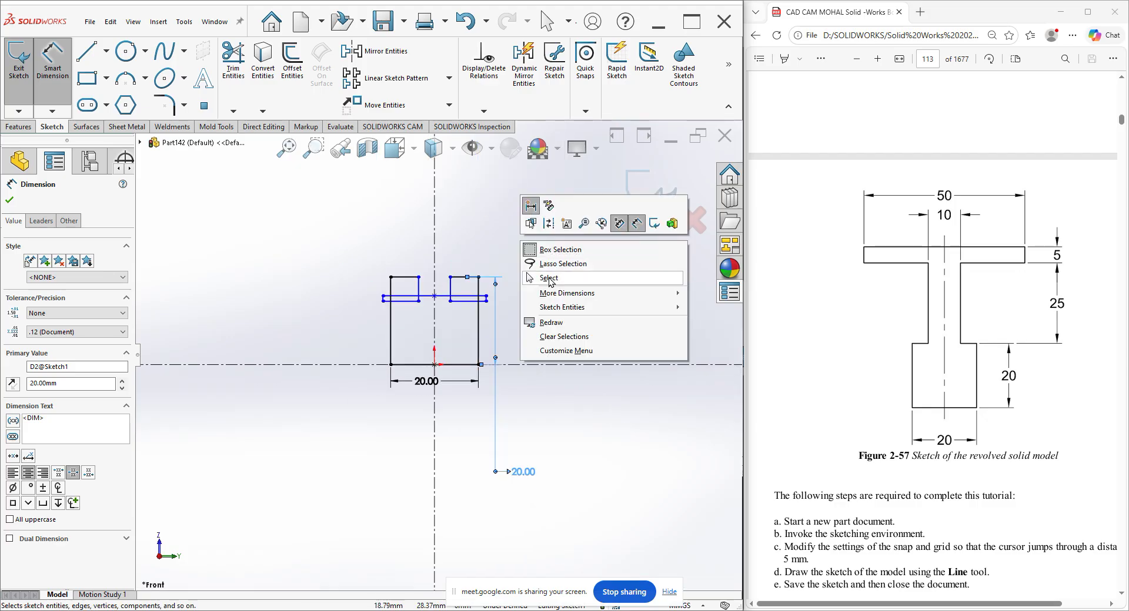
left_click(548, 278)
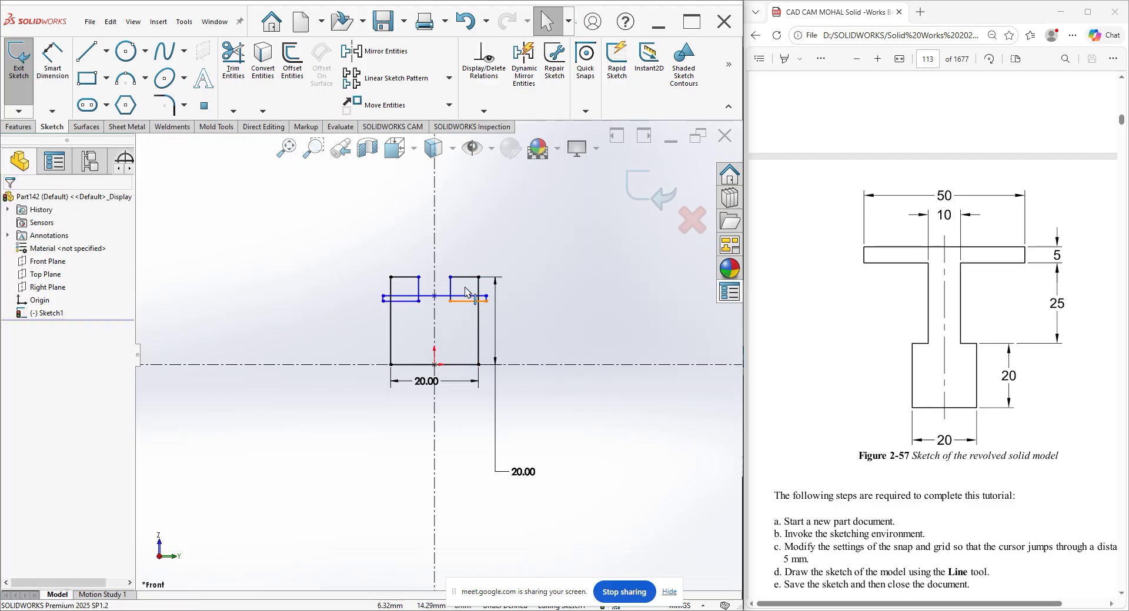
left_click_drag(466, 292, 470, 257)
left_click(461, 296)
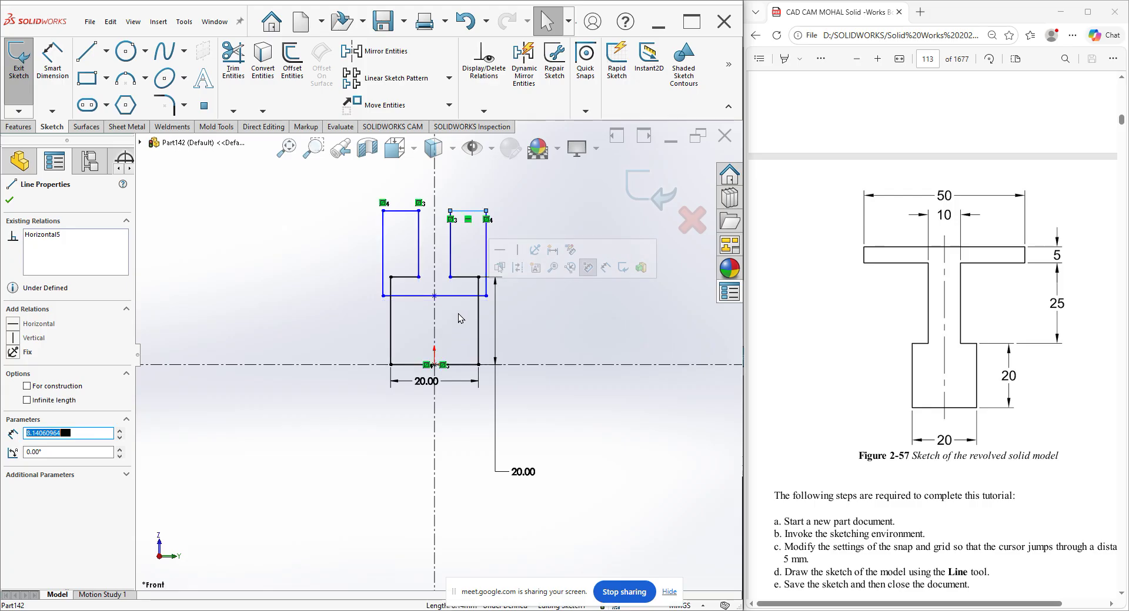
left_click_drag(461, 297, 472, 238)
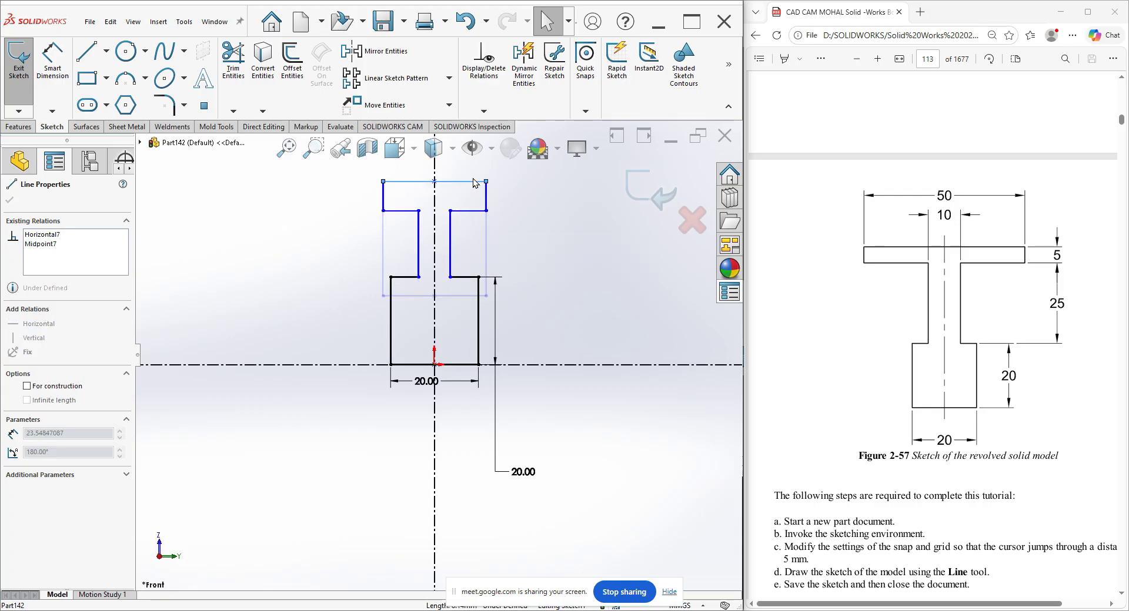
left_click_drag(475, 198, 475, 196)
left_click(517, 224)
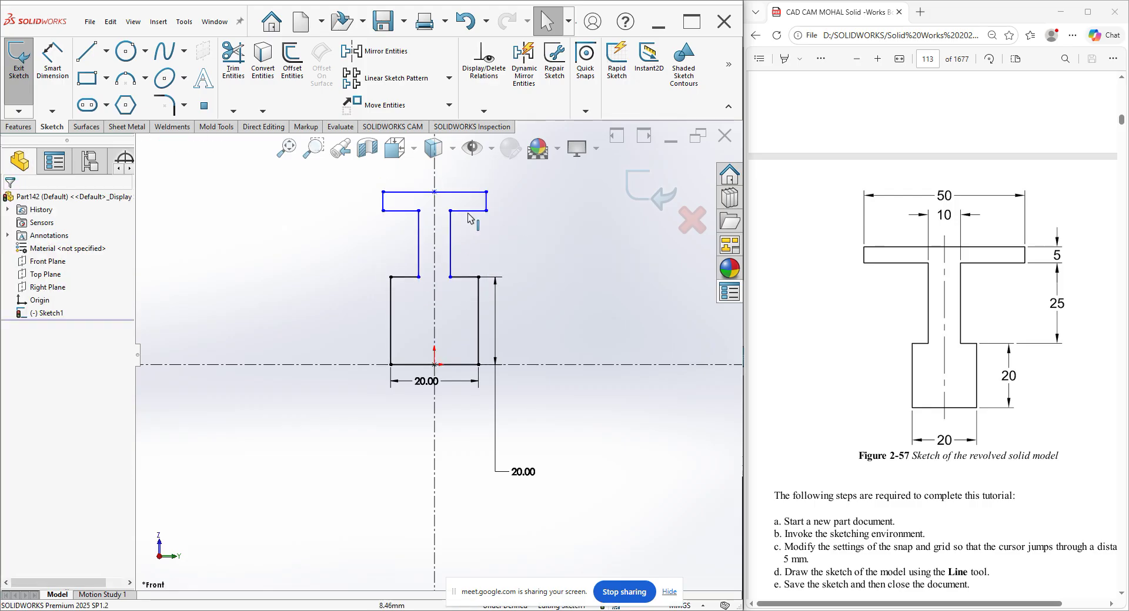
- Dimension the stem height from the lower block's shoulder to the flange's underside and set it to 25 mm
scroll(471, 206, "down", 2)
left_click(54, 69)
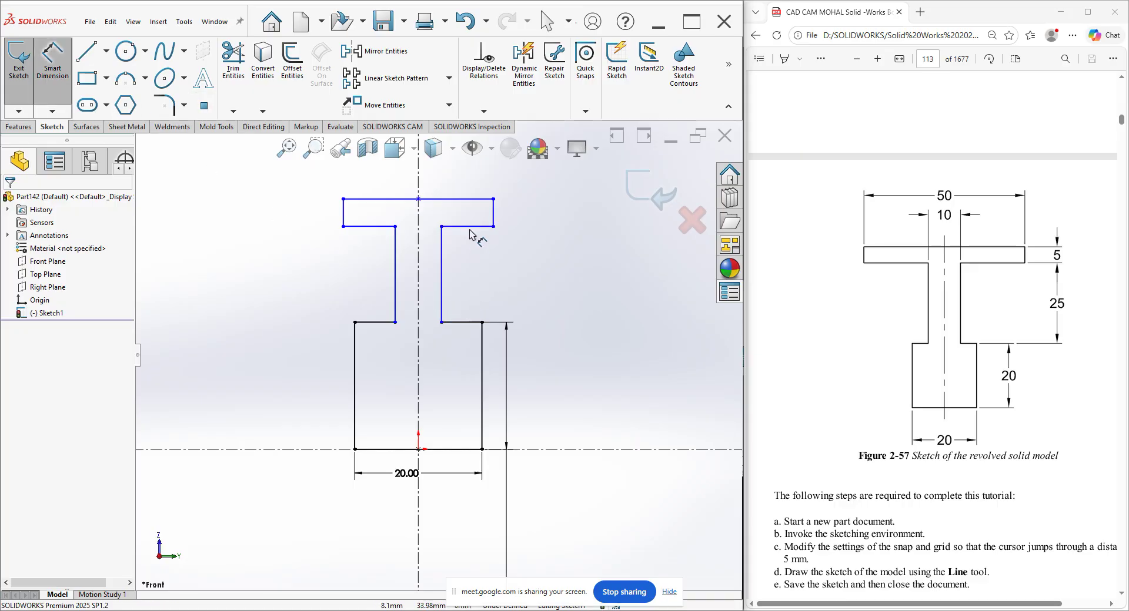
left_click(466, 322)
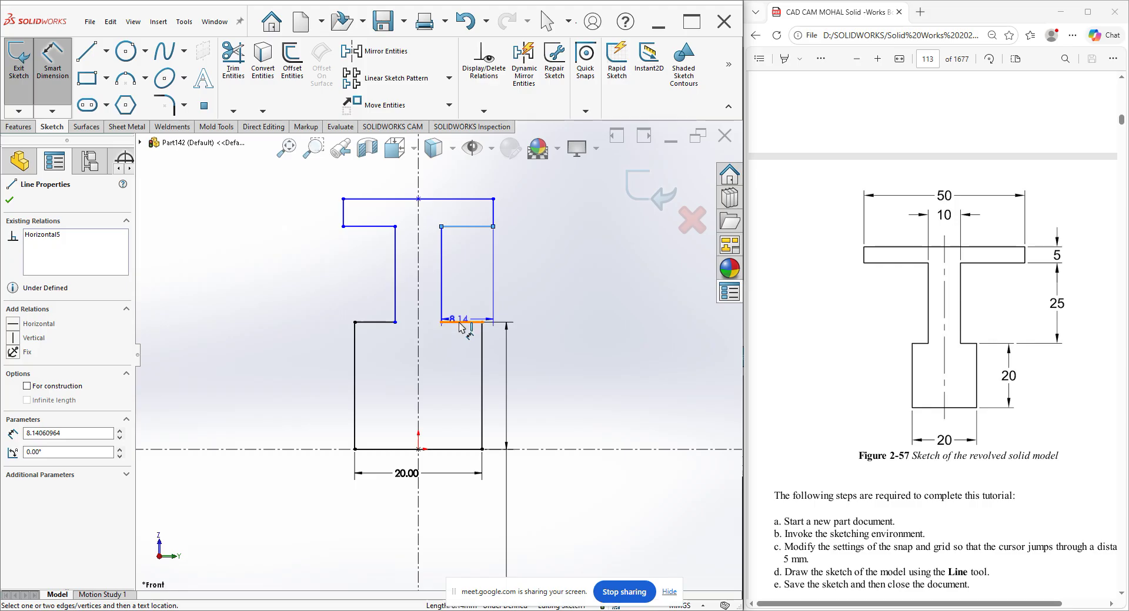
left_click(521, 294)
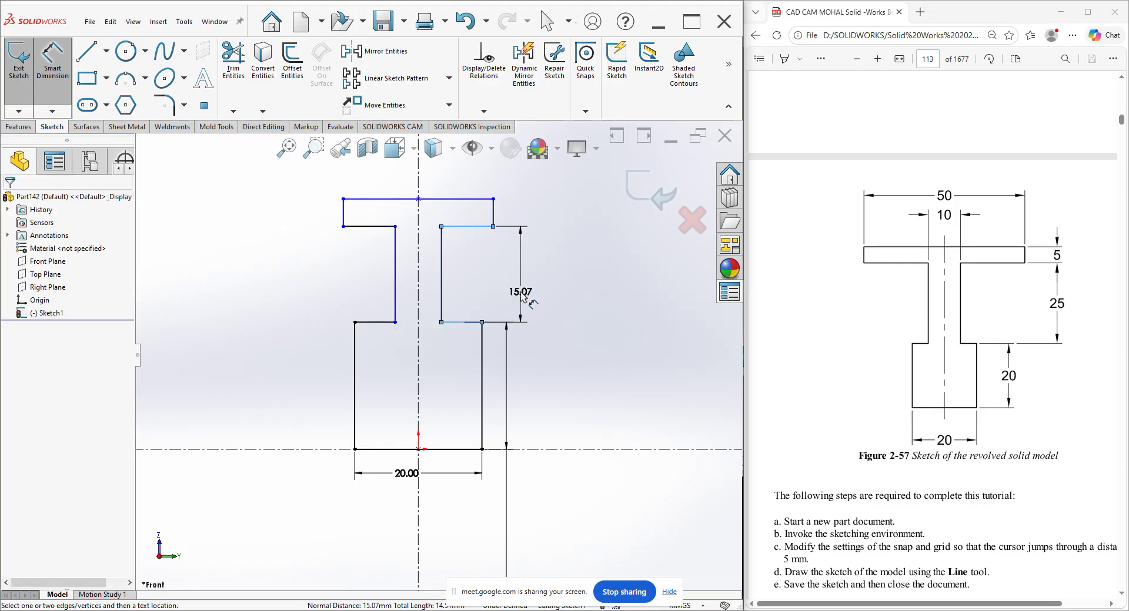
double_click(520, 292)
type("25")
key("Return")
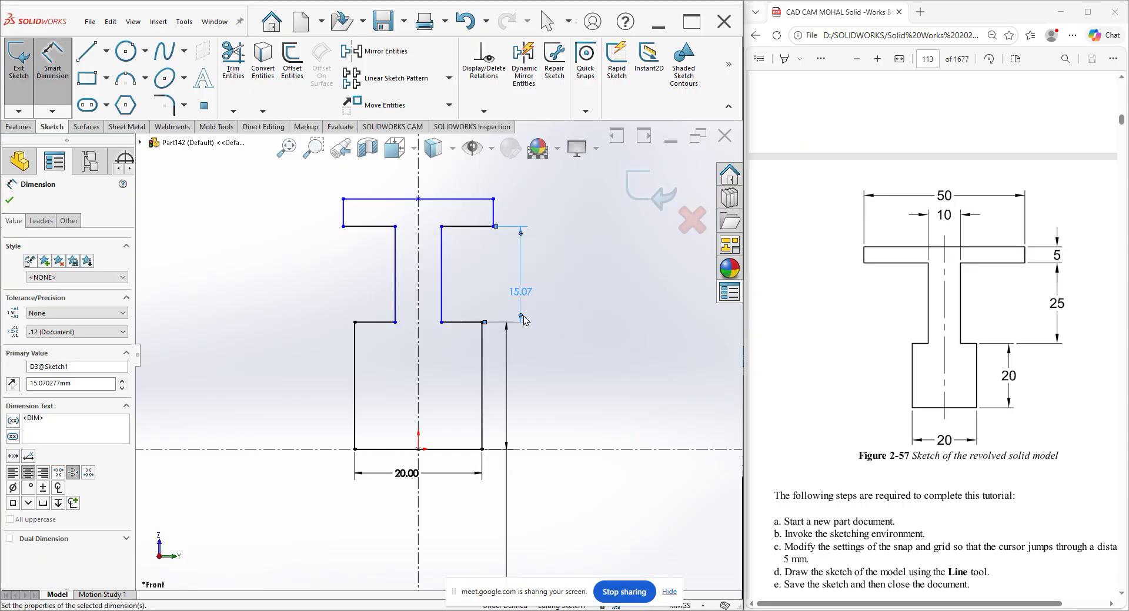
- Move the profile's top line back above the flange's underside
right_click(520, 232)
left_click(547, 267)
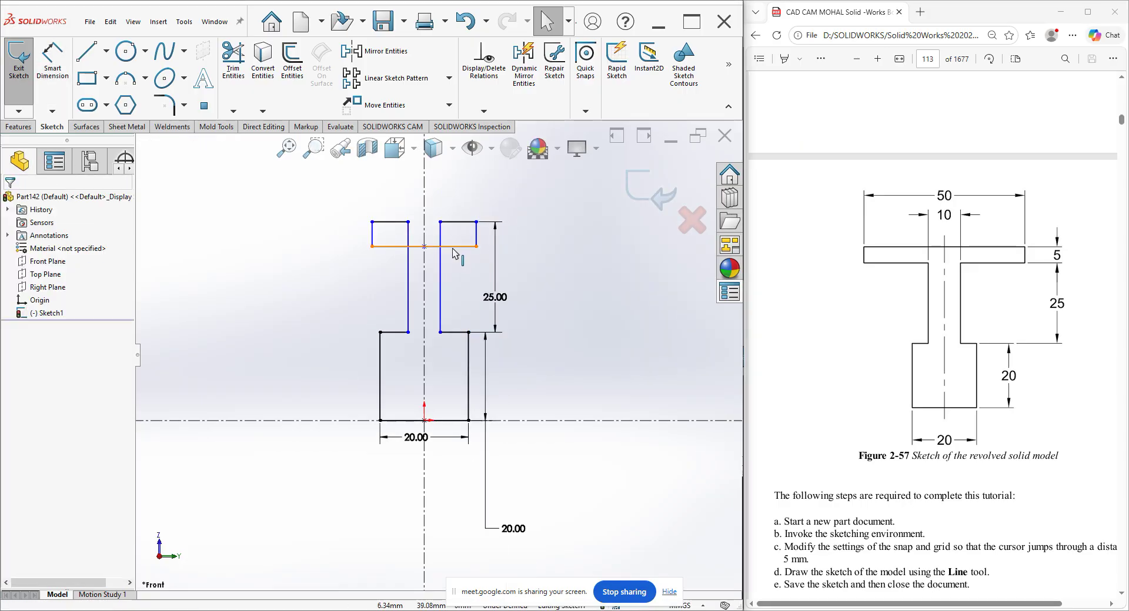
left_click_drag(457, 230, 457, 171)
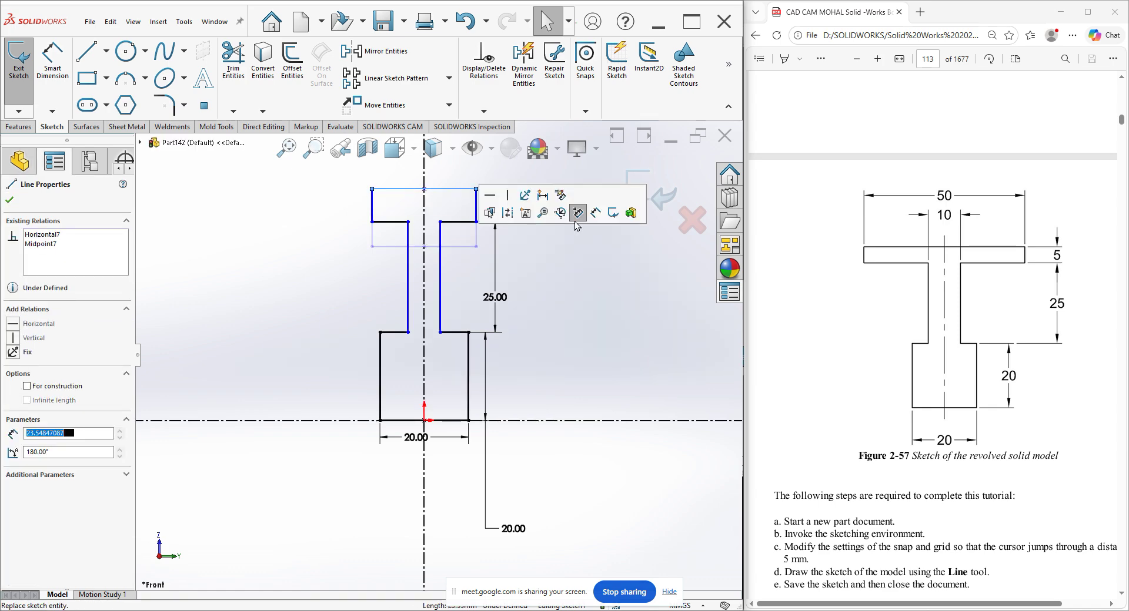
left_click(580, 248)
- Dimension the flange thickness between its right underside line and the top line, and set it to 5 mm
left_click(53, 58)
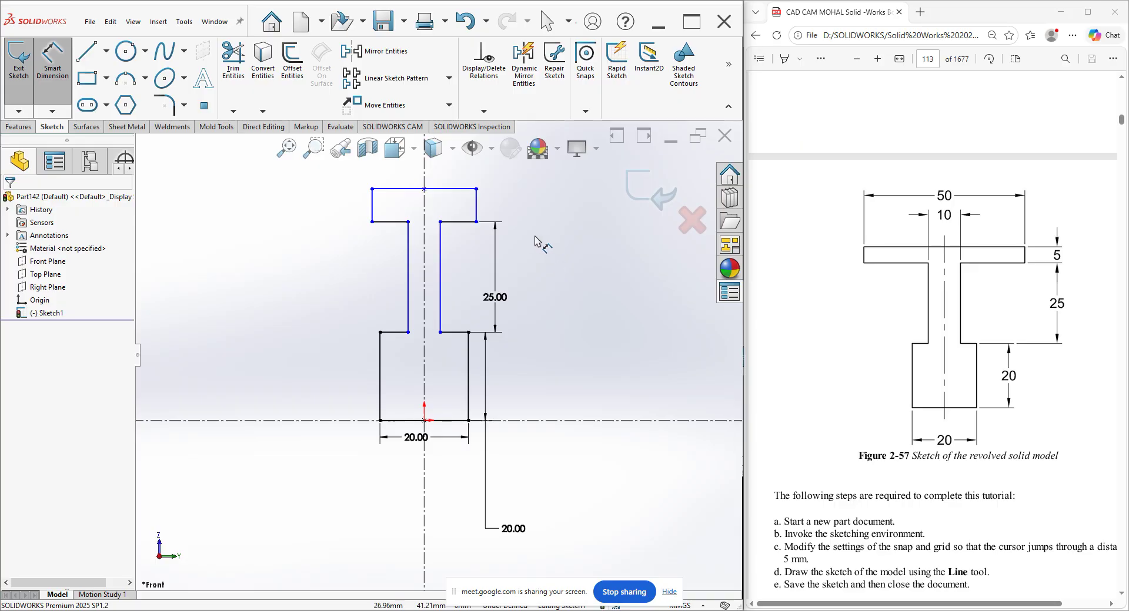
left_click(469, 222)
left_click(472, 189)
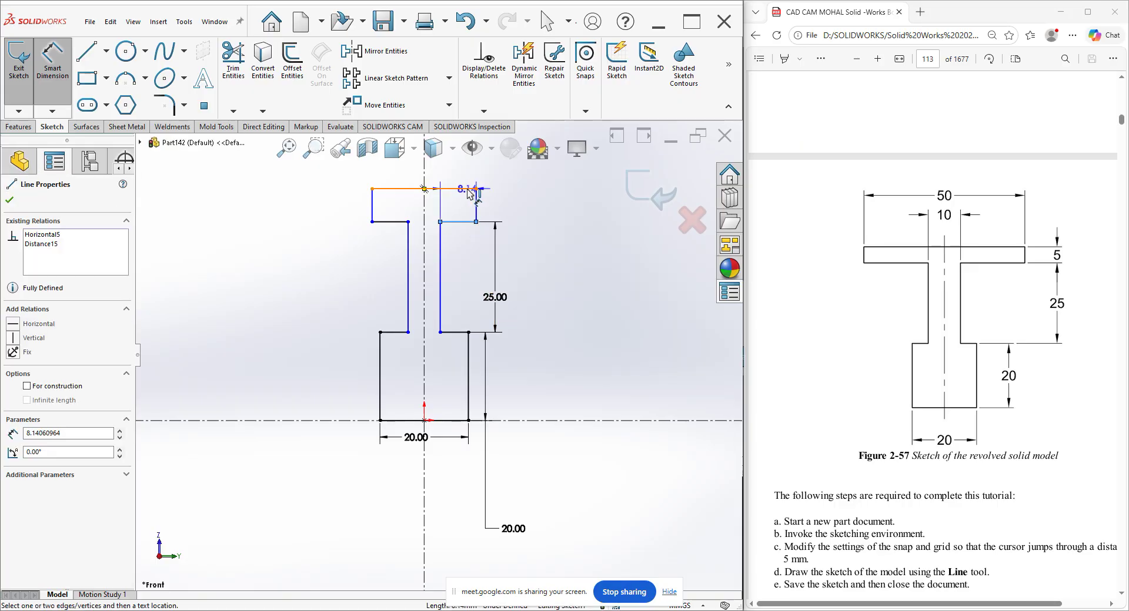
left_click(527, 213)
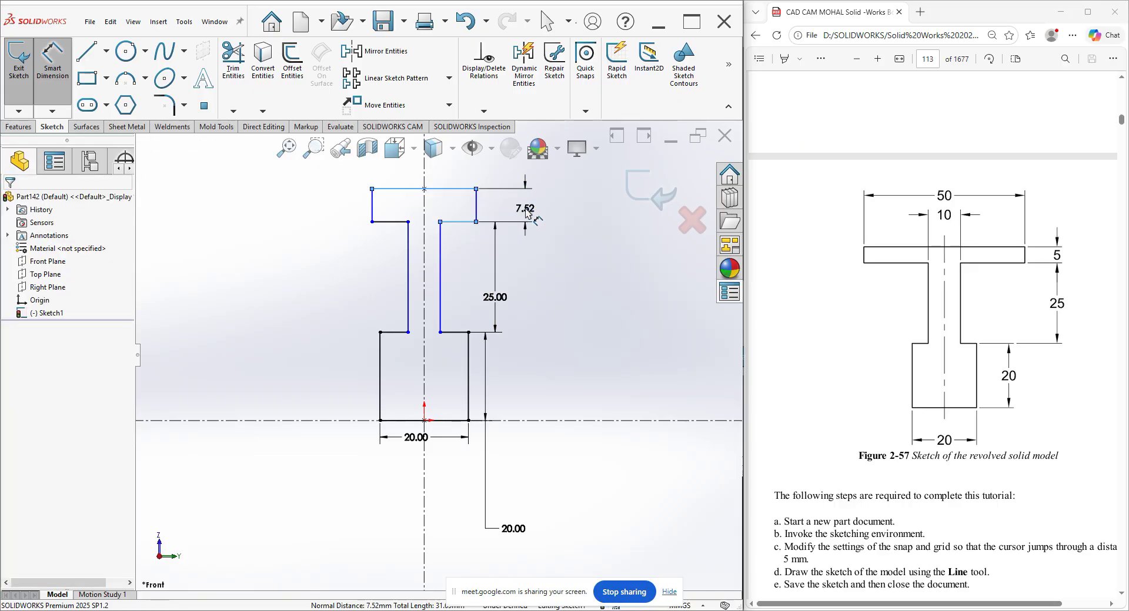
type("5")
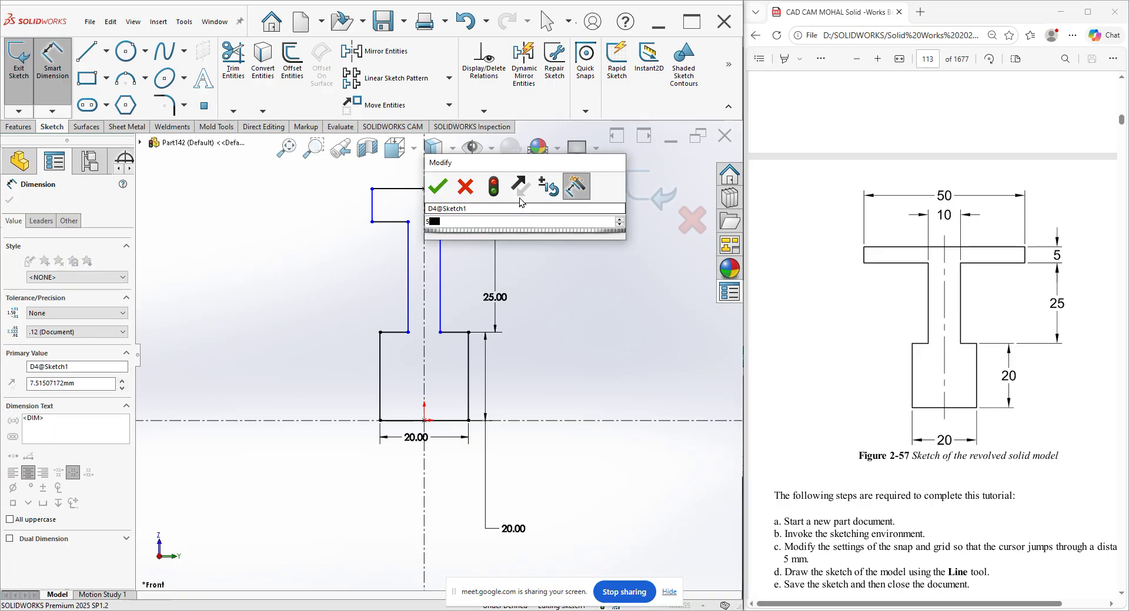
left_click(437, 185)
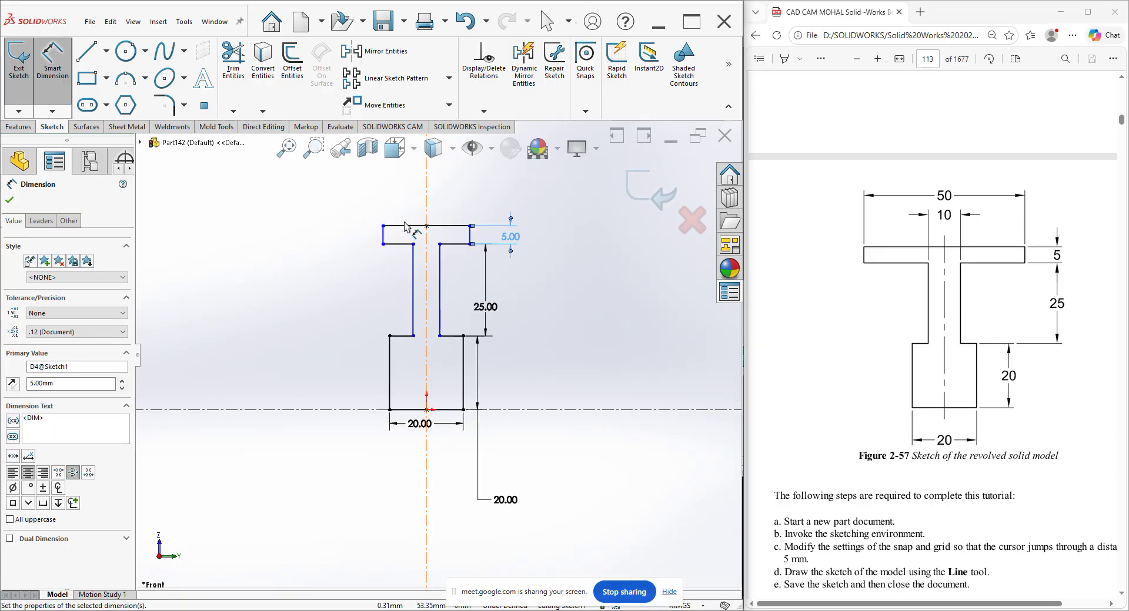
- Dimension the flange's top line and set its width to 50 mm
left_click(412, 225)
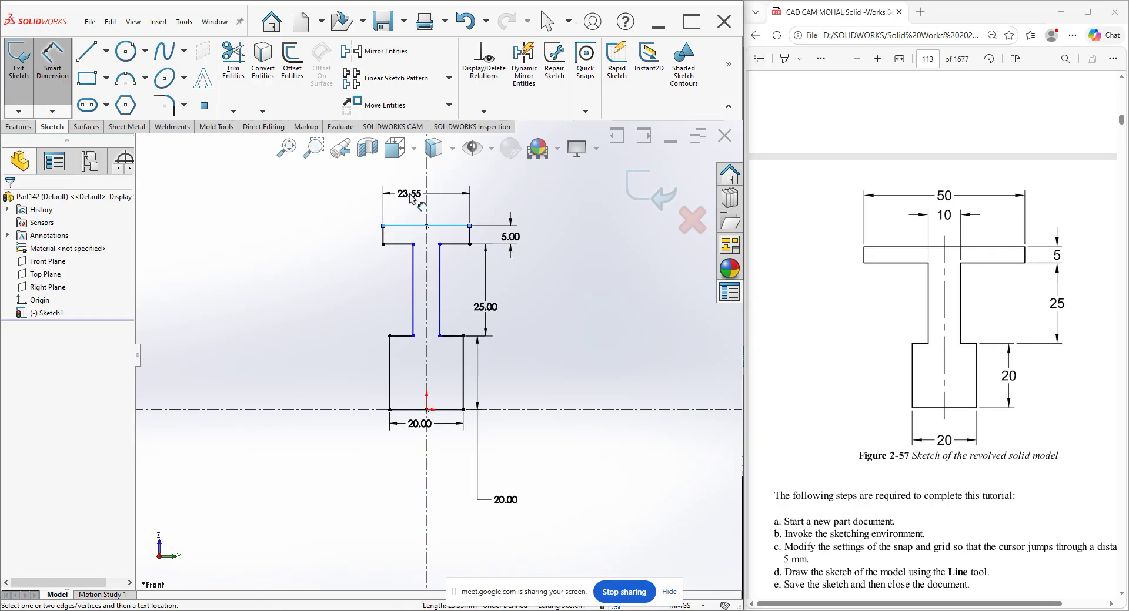
left_click(410, 197)
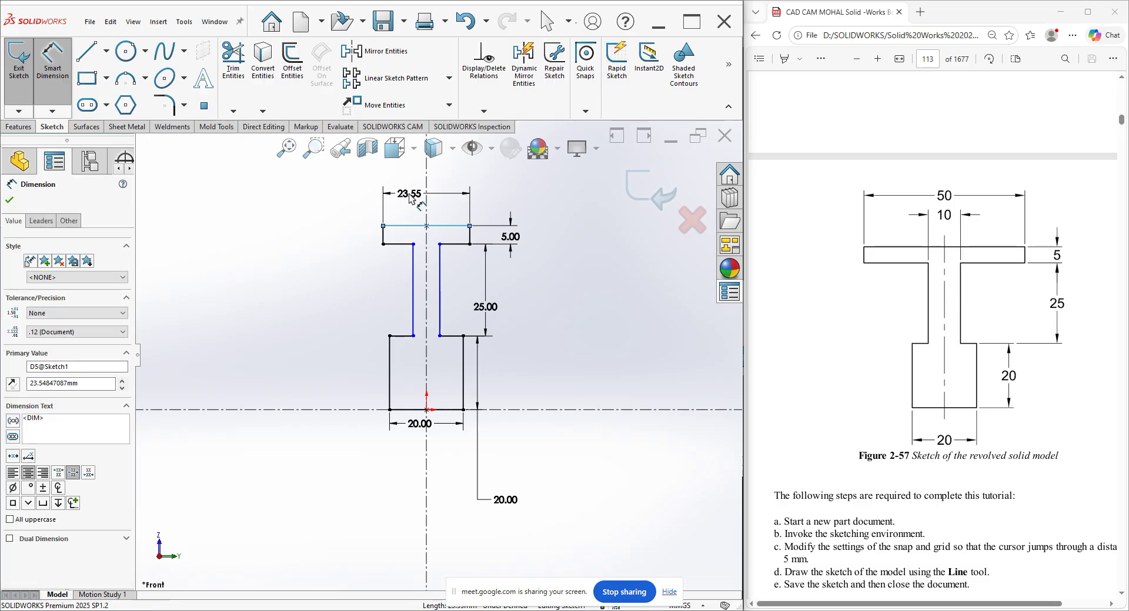
key("Escape")
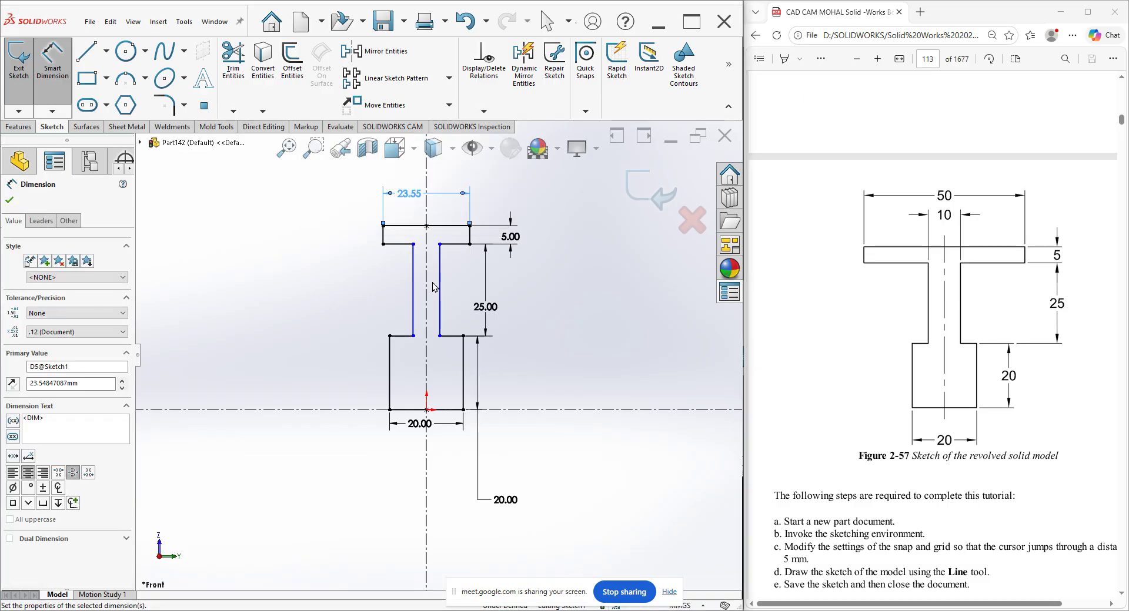
left_click(441, 283)
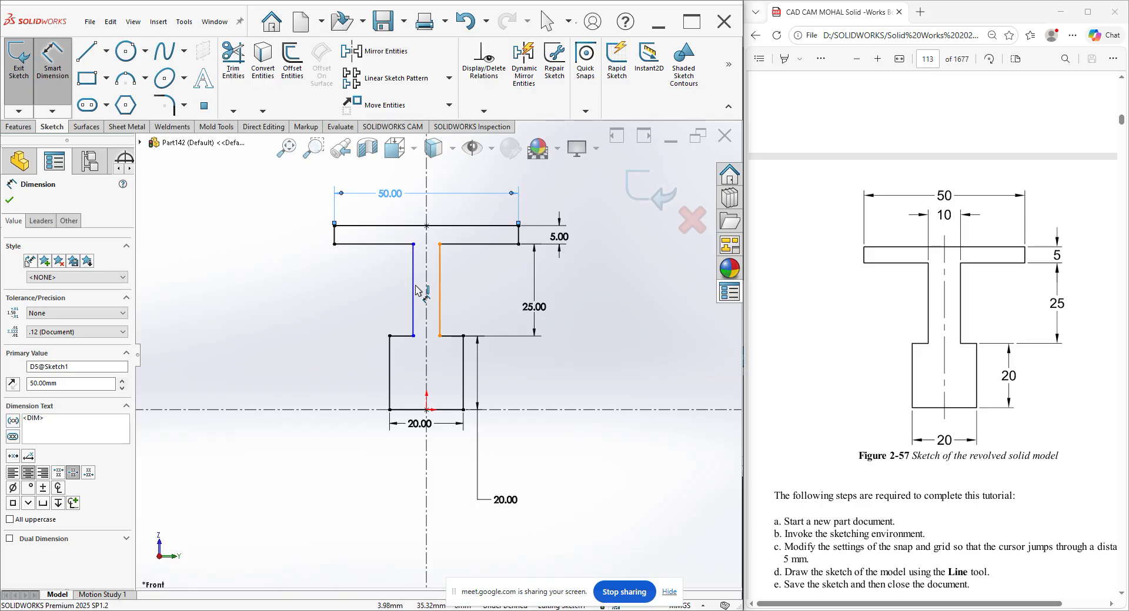
left_click(415, 289)
left_click(331, 290)
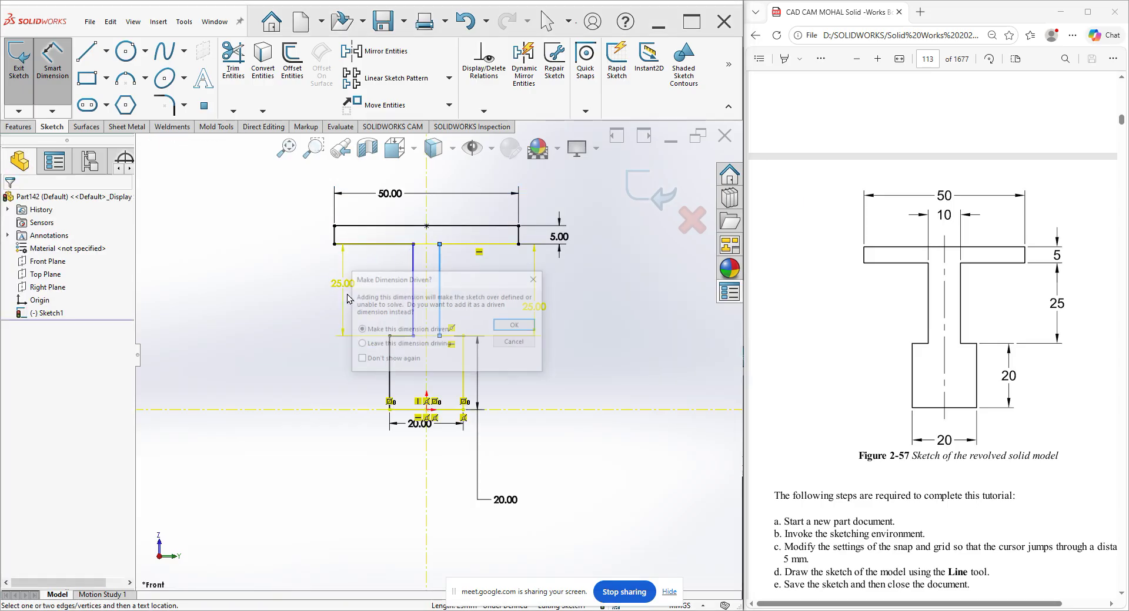
left_click(541, 286)
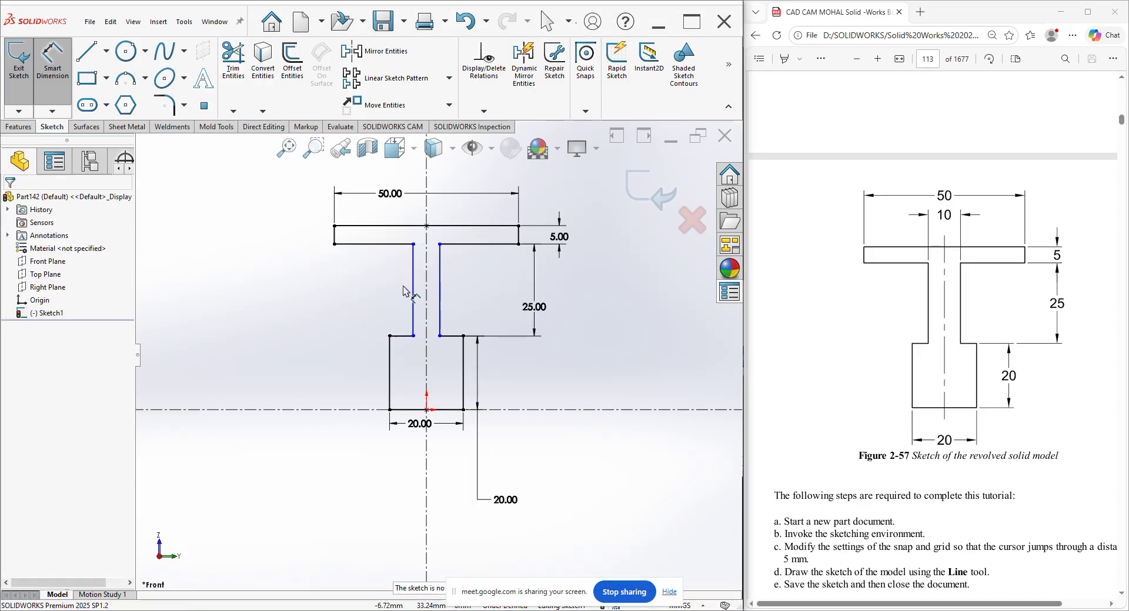
- Dimension the stem width between its two vertical lines, set it to 10 mm, and end the dimensioning
left_click(445, 284)
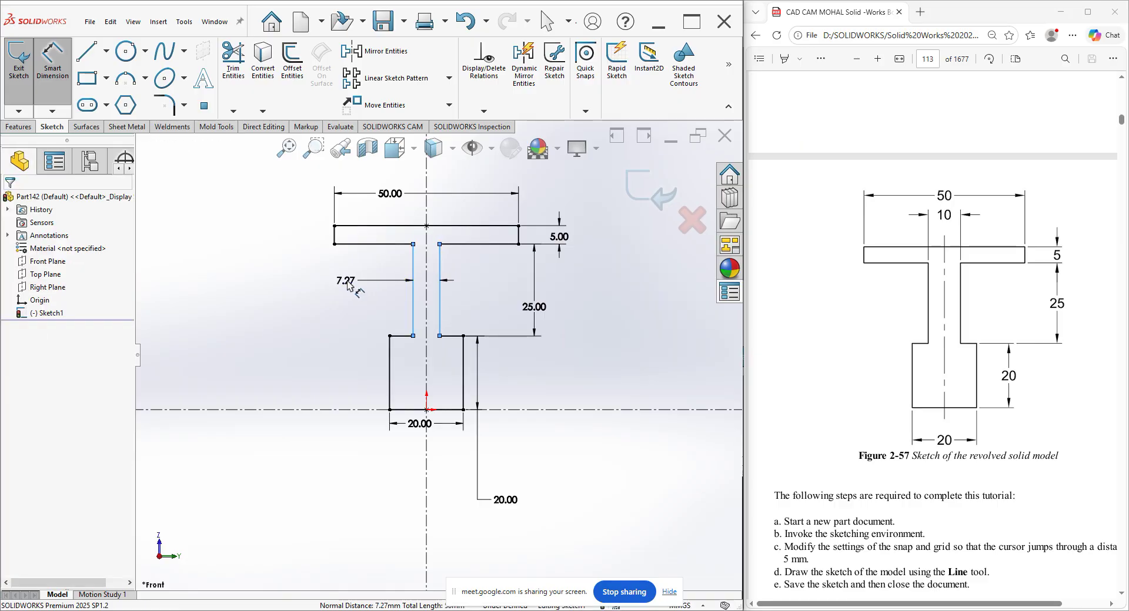
left_click(348, 285)
type("10")
key("Return")
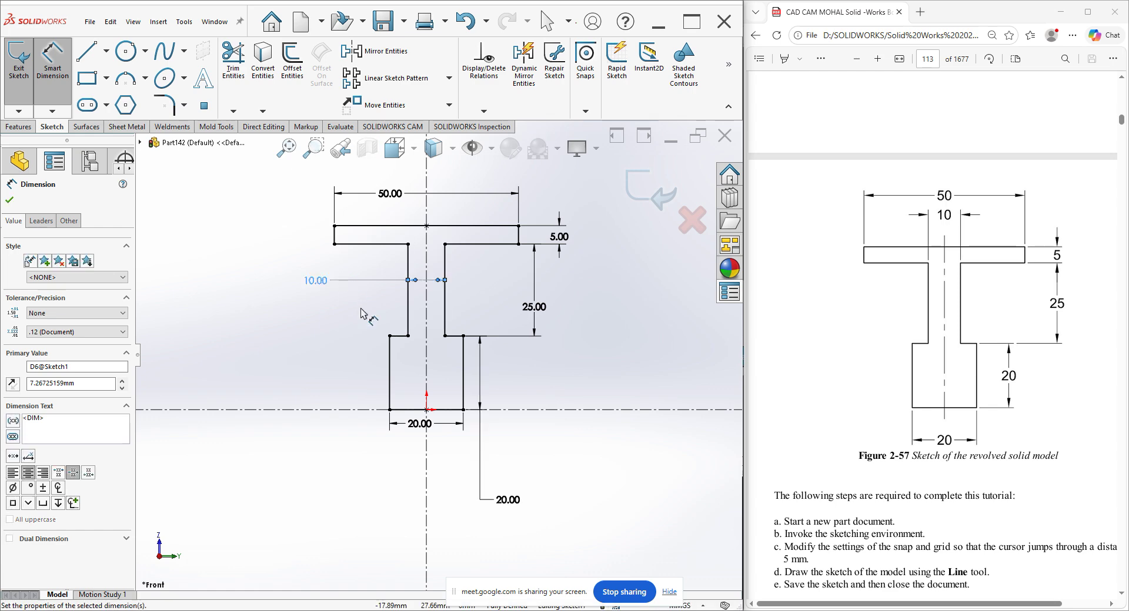
right_click(230, 285)
left_click(244, 308)
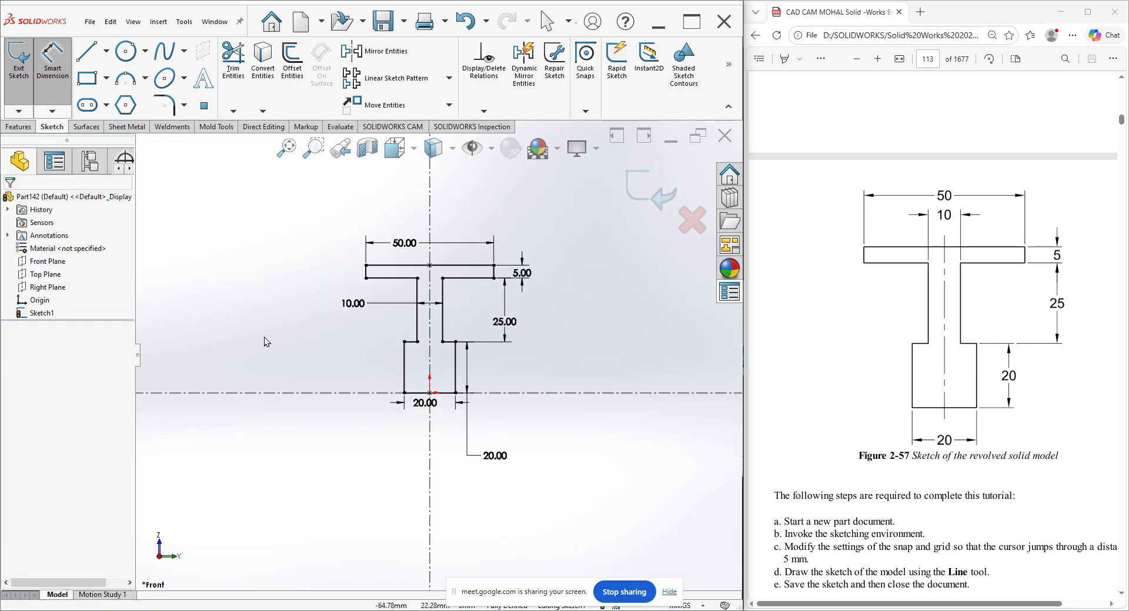
- Exit the finished sketch and bring up the revolved solid model of Figure 2-56 in the tutorial PDF
left_click_drag(675, 585, 707, 596)
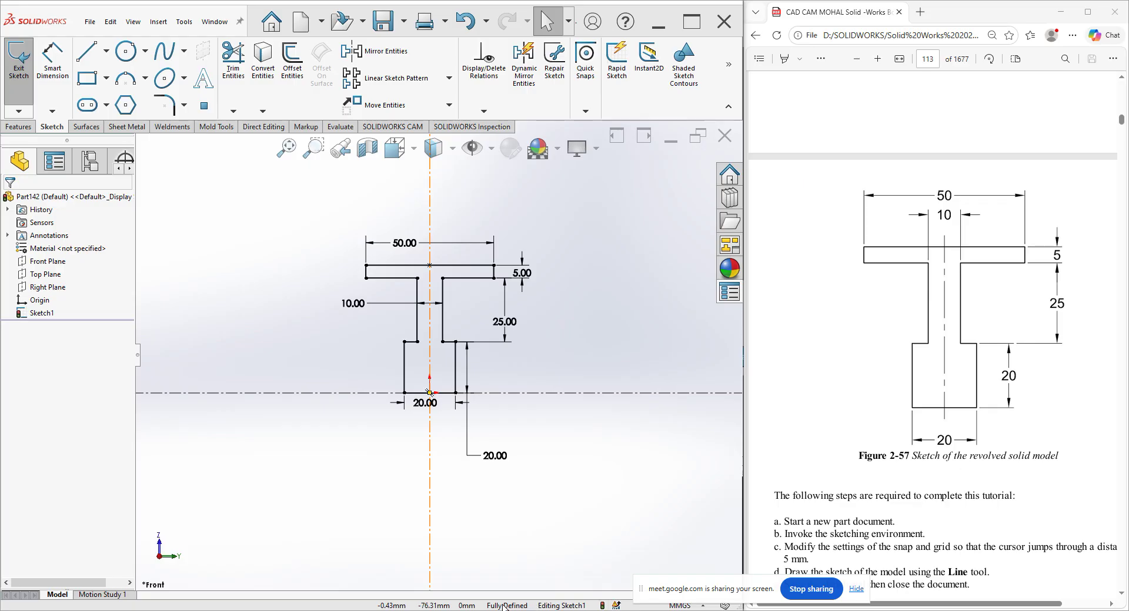
left_click(386, 505)
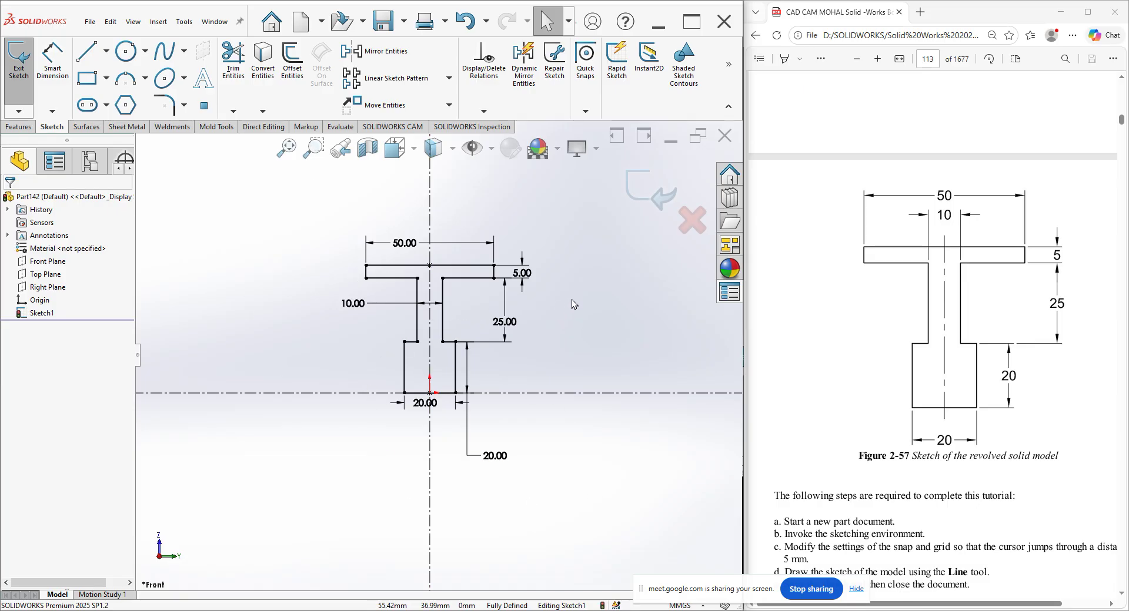
left_click(631, 188)
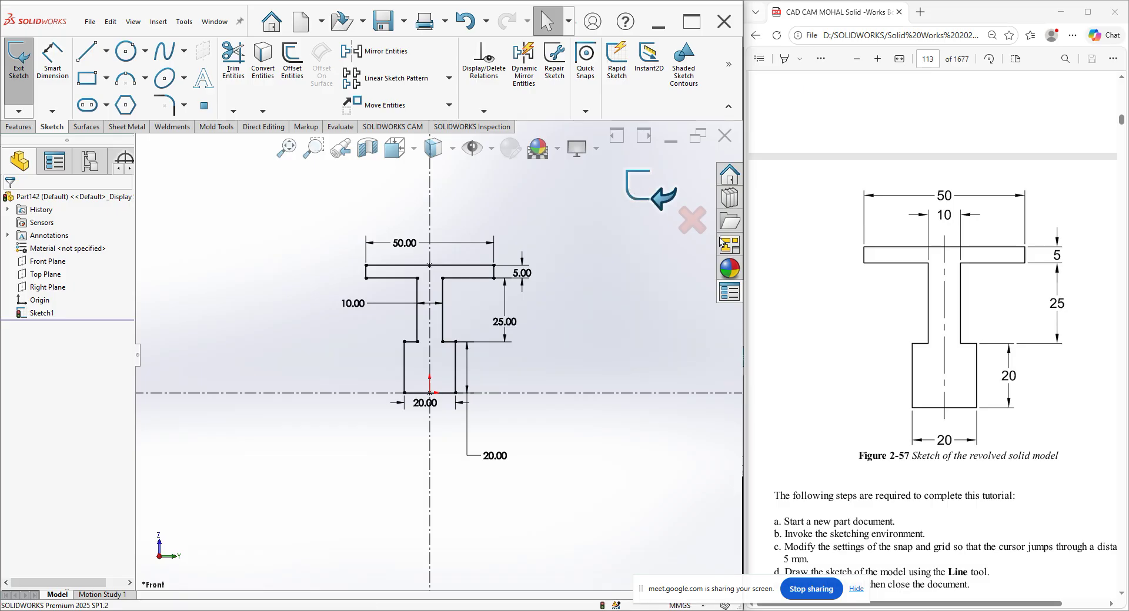
scroll(935, 358, "up", 5)
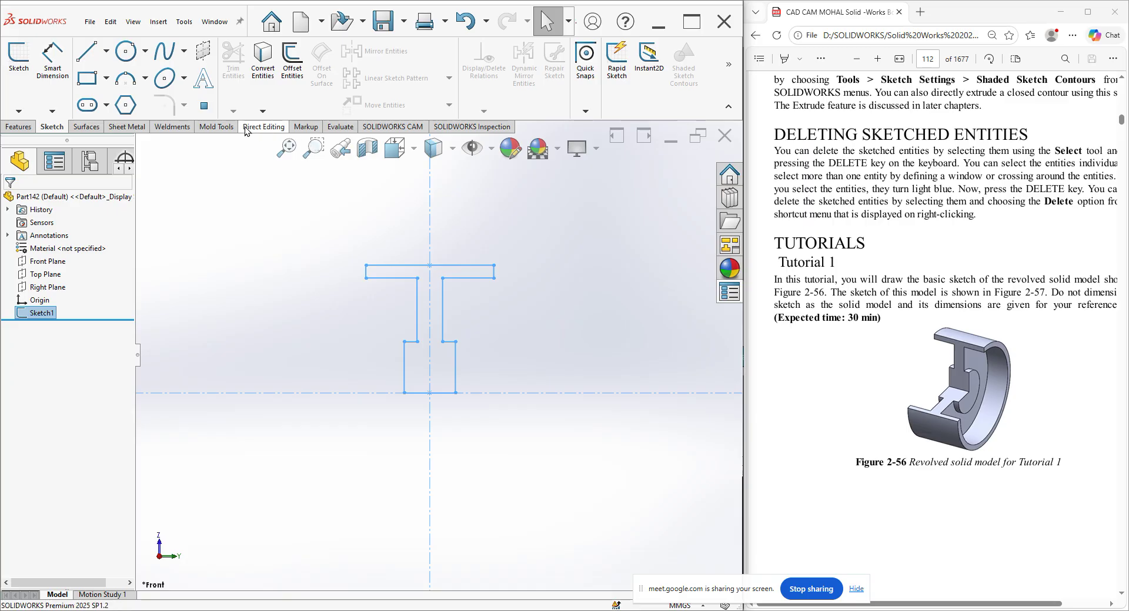
- Revolve the T-shaped sketch 270° about the horizontal construction line with the direction reversed
left_click(17, 127)
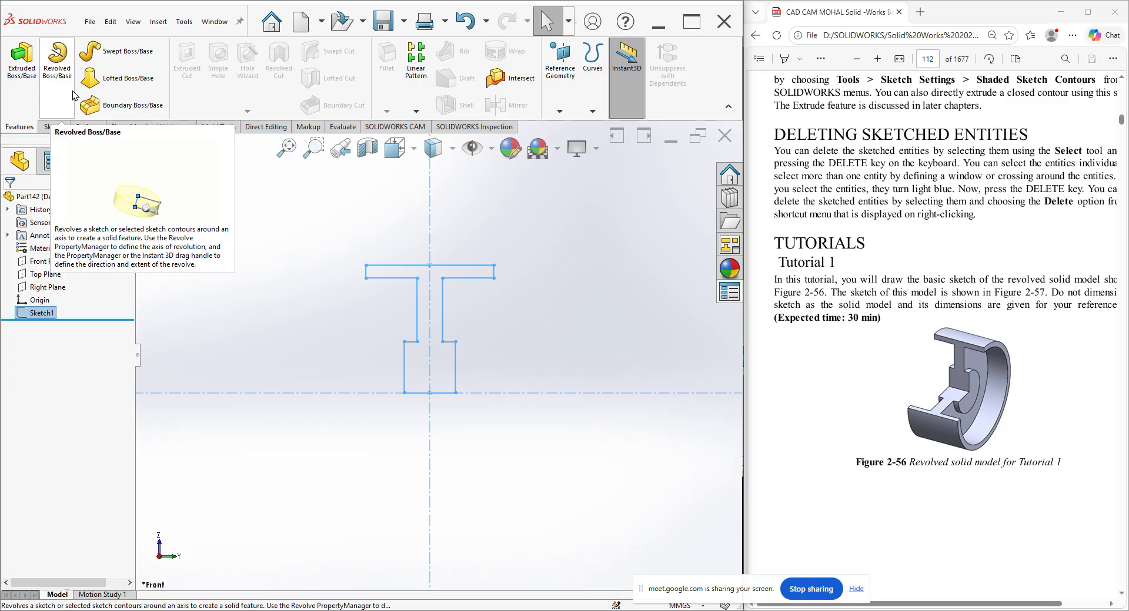
left_click(48, 84)
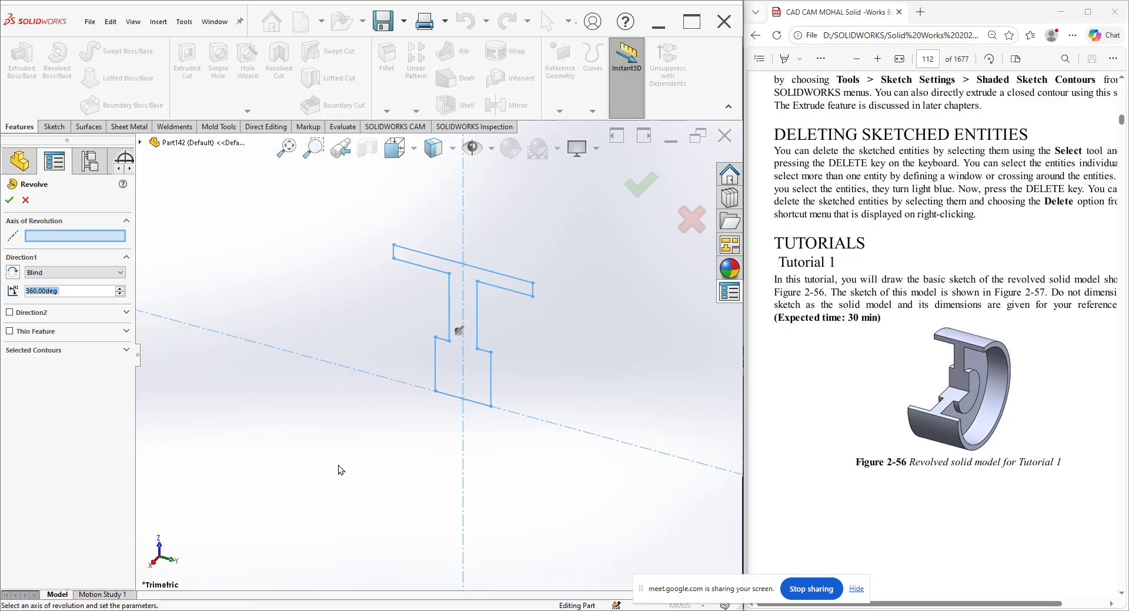
left_click(415, 387)
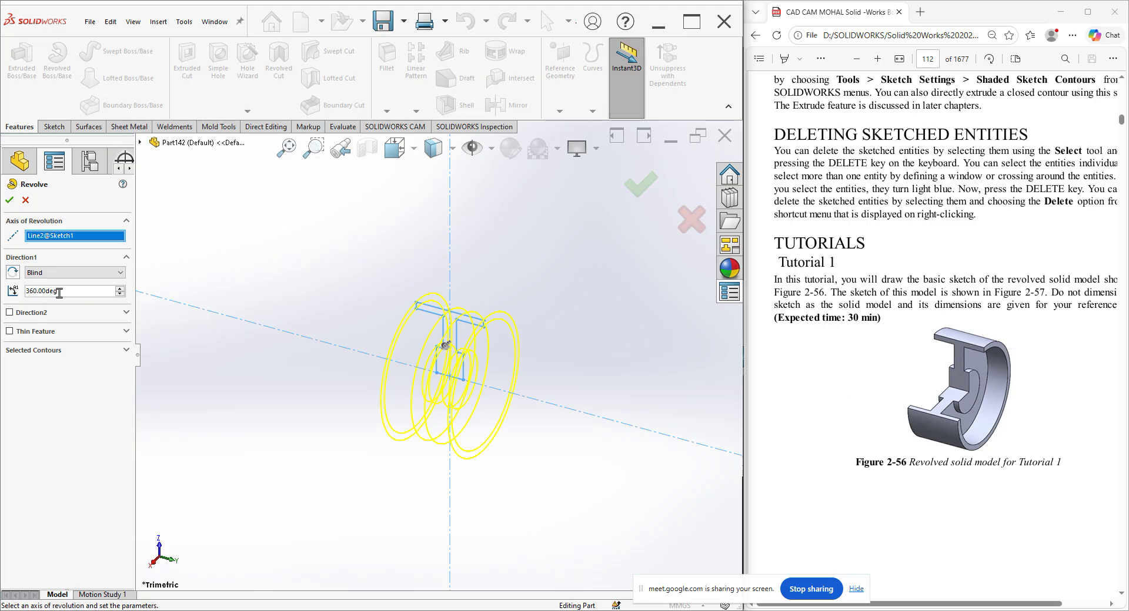
left_click_drag(74, 292, 3, 303)
type("270")
key("Return")
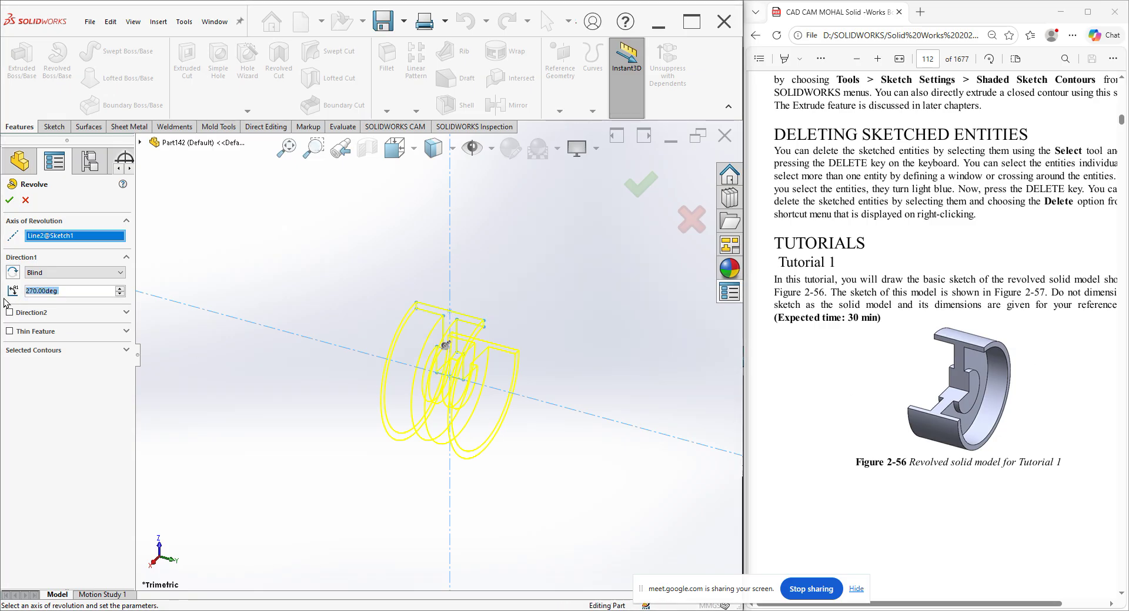
scroll(446, 341, "down", 5)
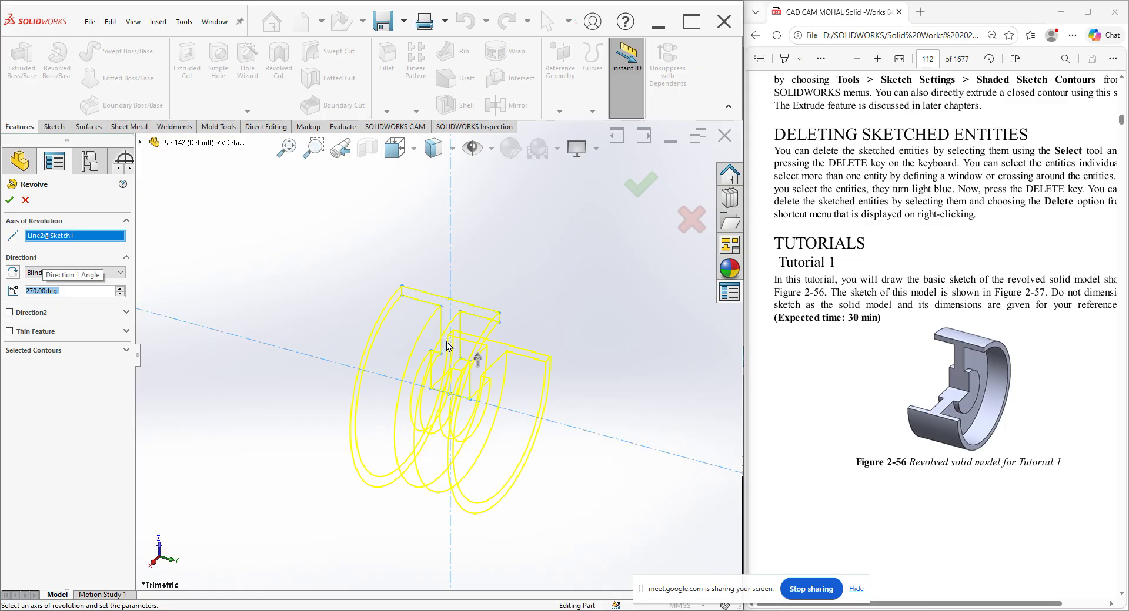
scroll(500, 329, "up", 3)
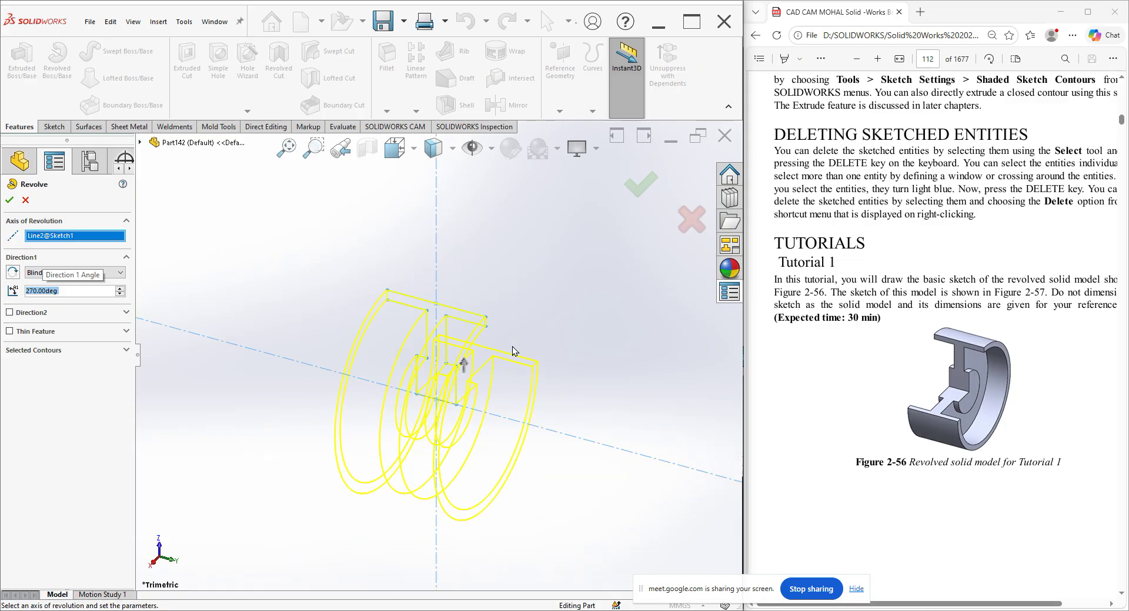
left_click(13, 275)
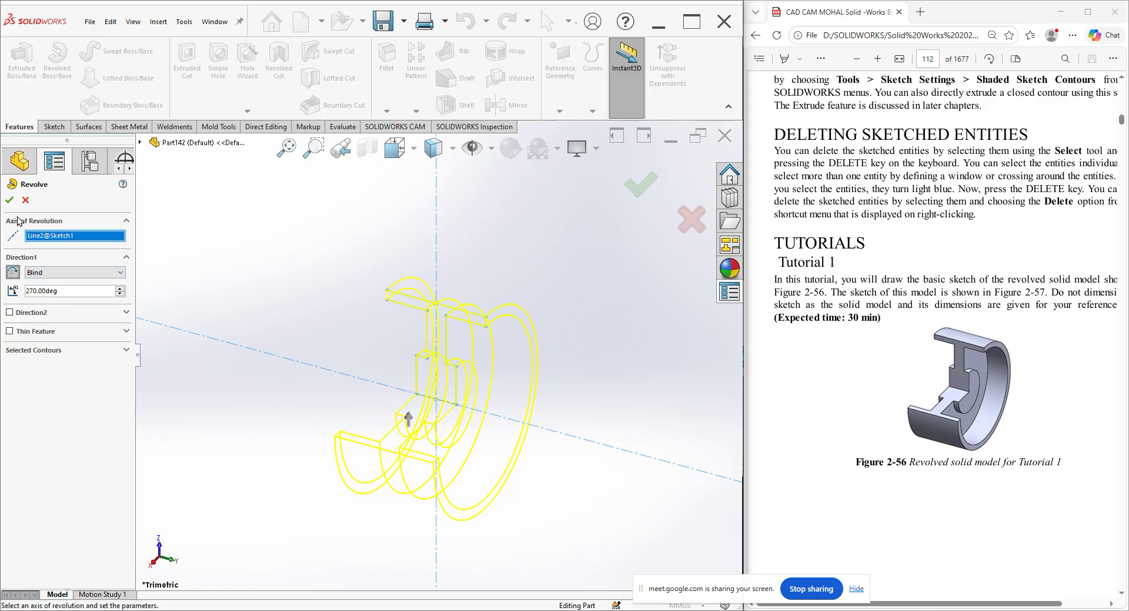
left_click(9, 200)
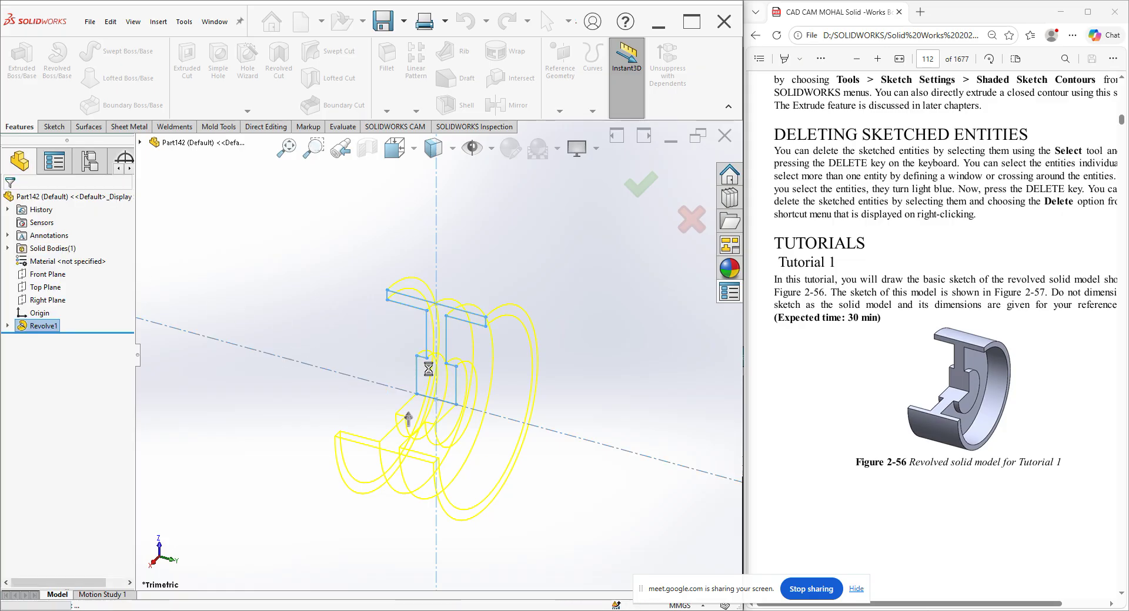
left_click(385, 359)
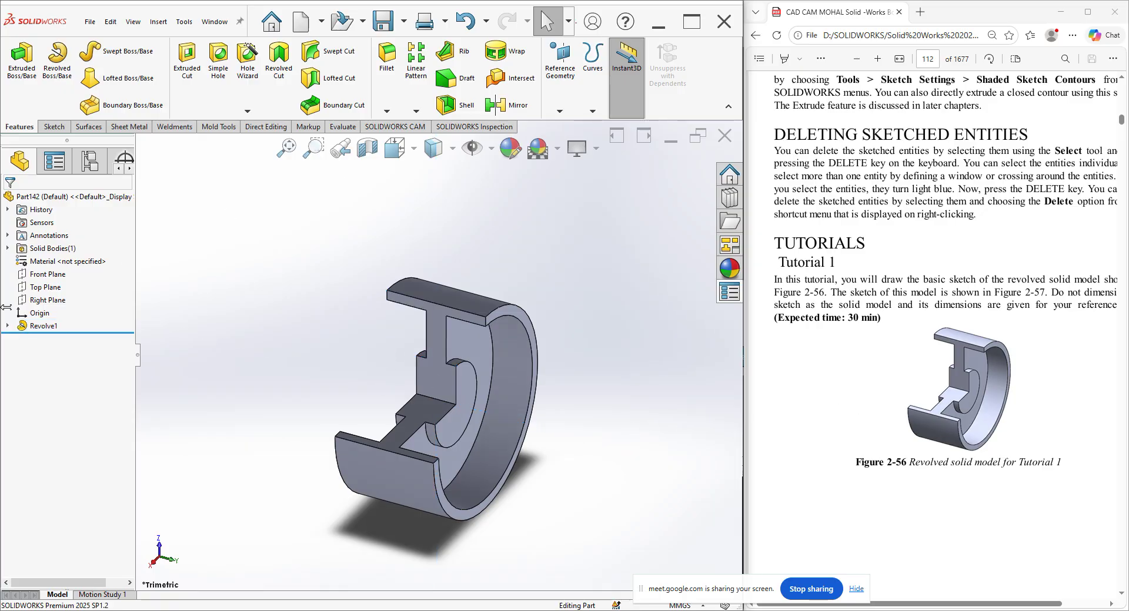
- Delete the revolve feature while keeping its T-shaped sketch
right_click(39, 328)
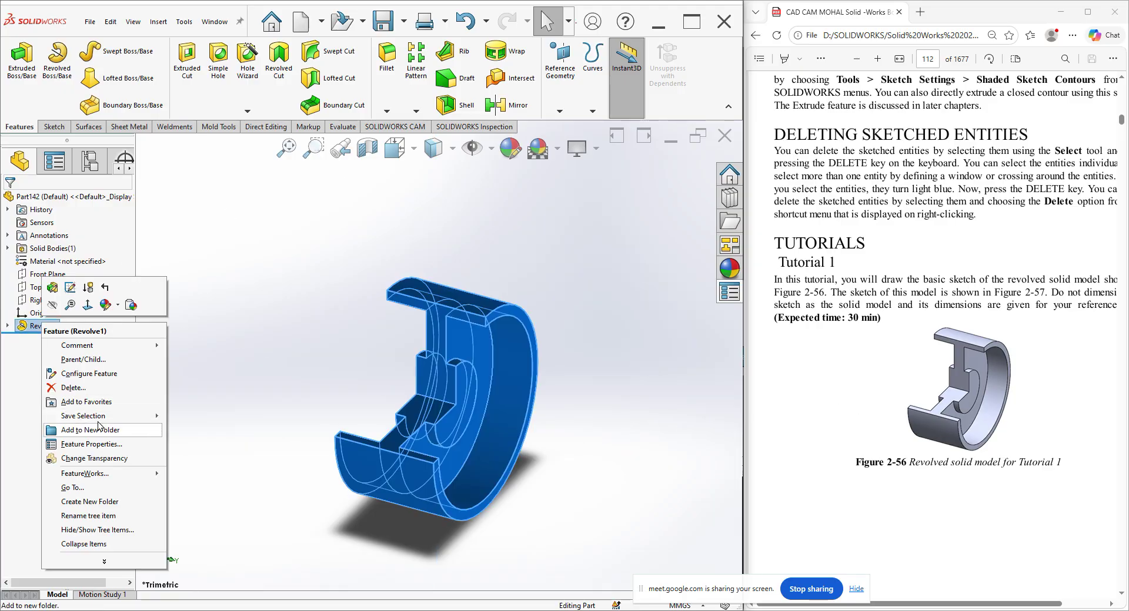
left_click(105, 388)
left_click(638, 253)
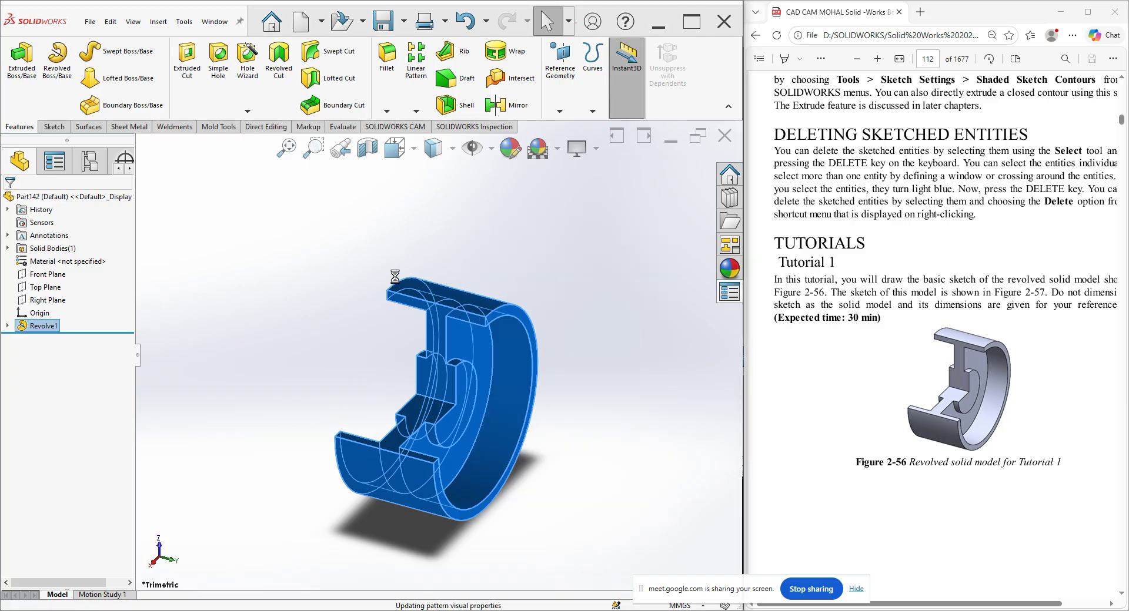
- Recreate the Revolved Boss/Base from the remaining sketch, using the horizontal construction line as axis, a 270° angle and the reversed direction
left_click(41, 314)
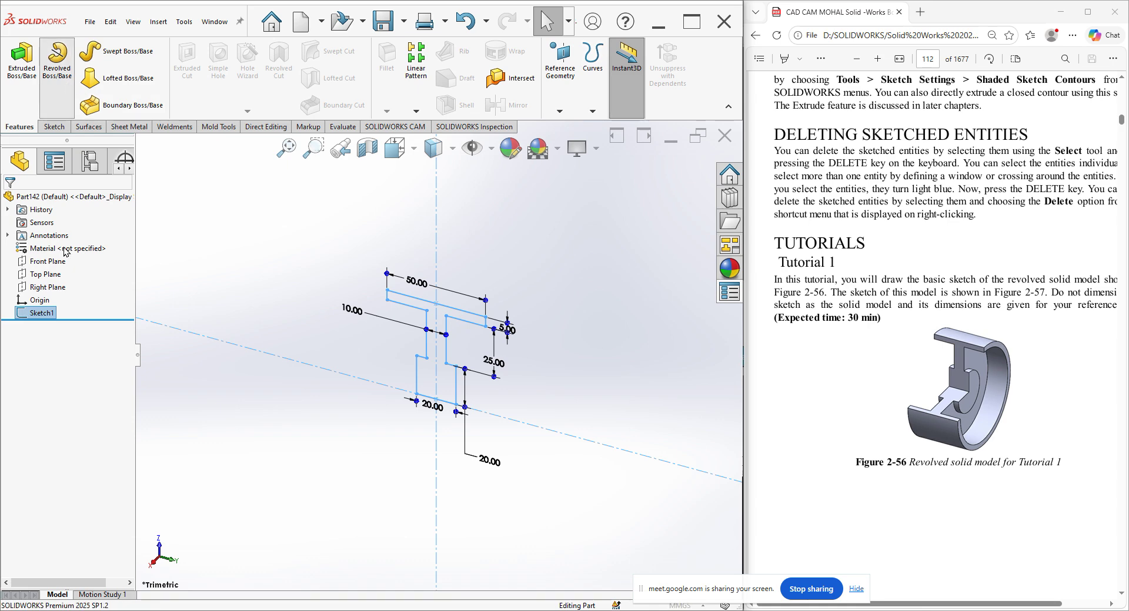
left_click(398, 390)
left_click_drag(65, 293, 6, 297)
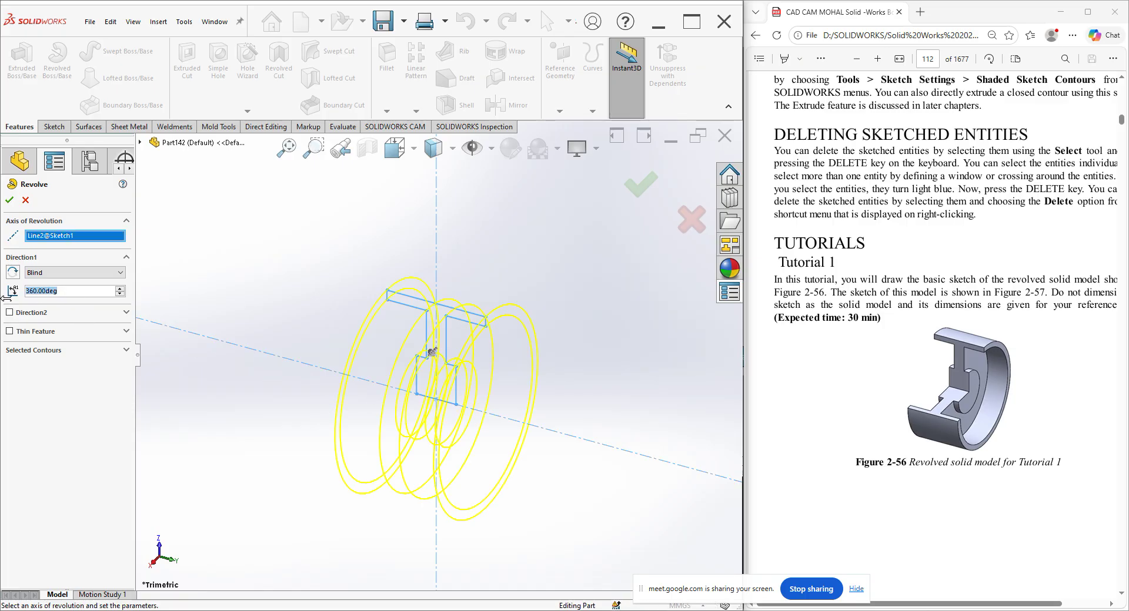
type("270")
key("Return")
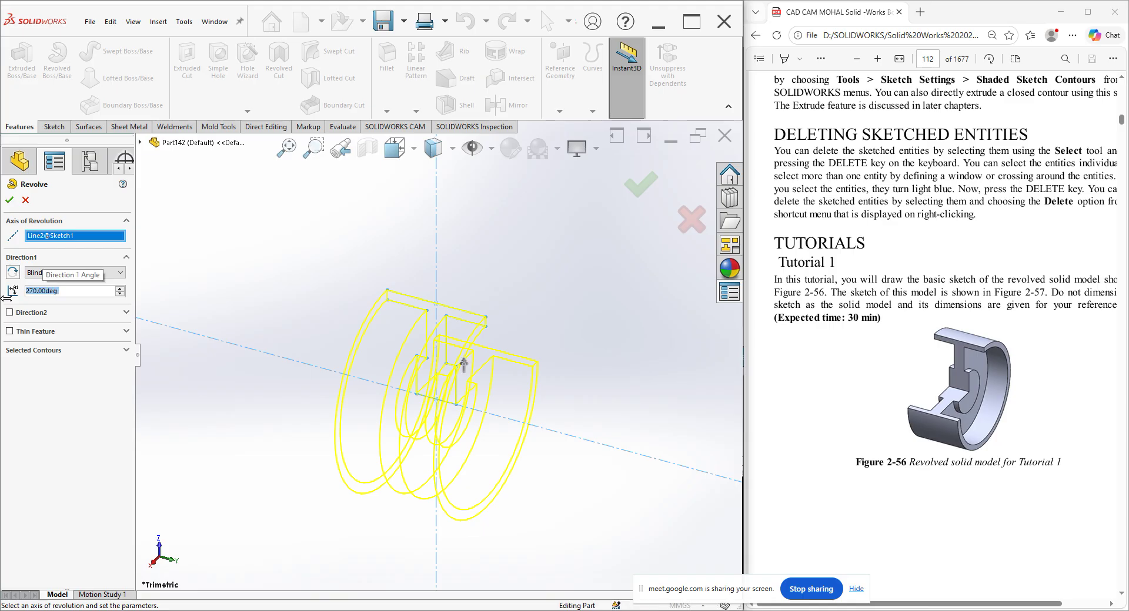
left_click(13, 272)
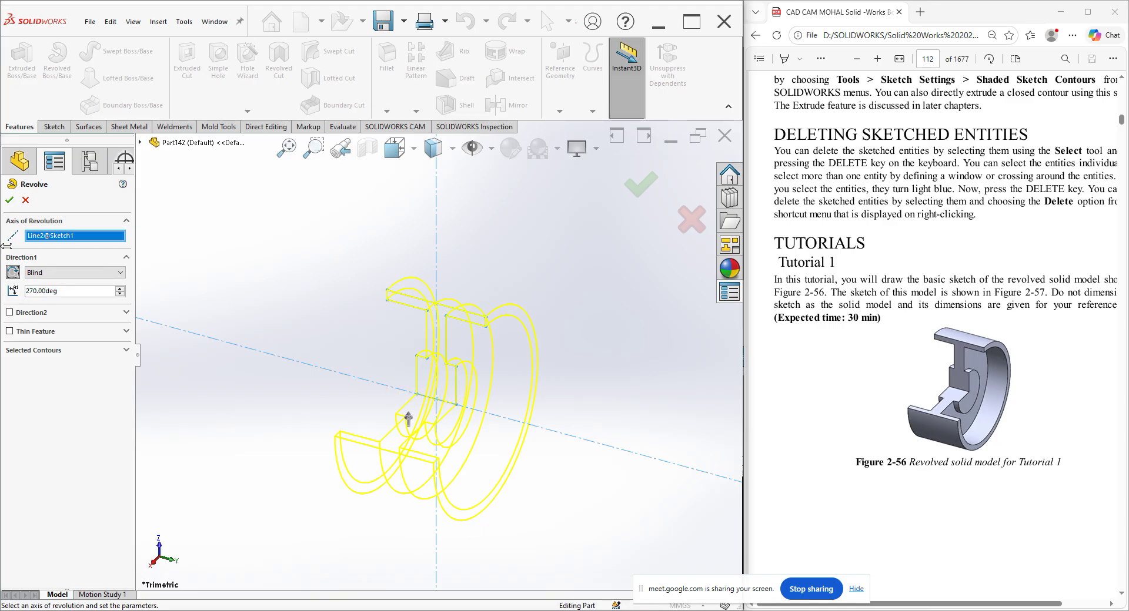
left_click(9, 201)
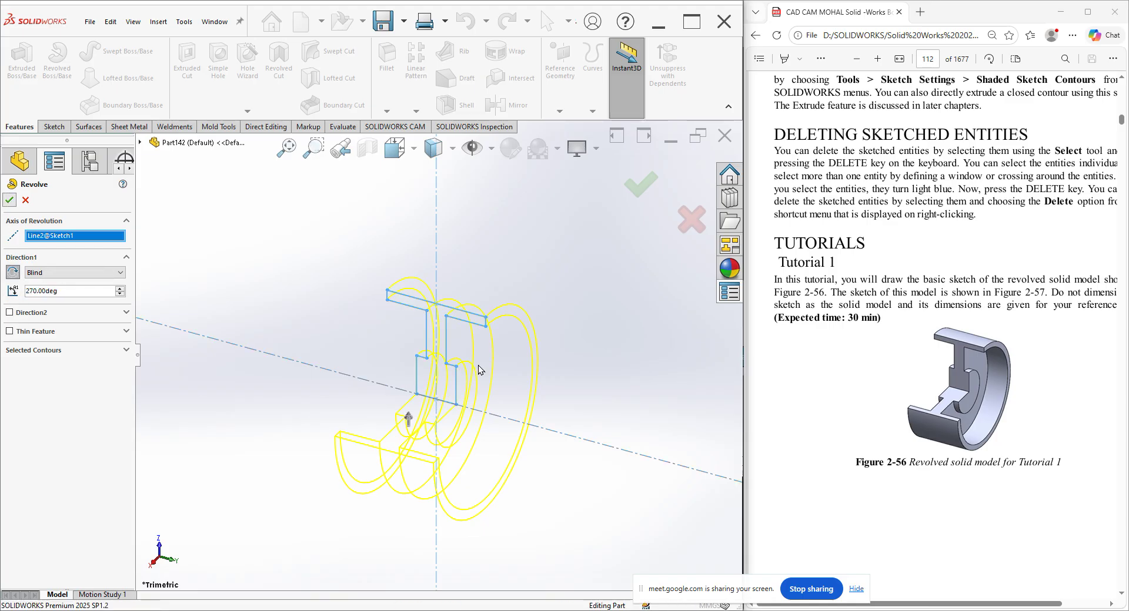
- Accept the 270° revolve and show the resulting solid in the Dimetric view
left_click(396, 148)
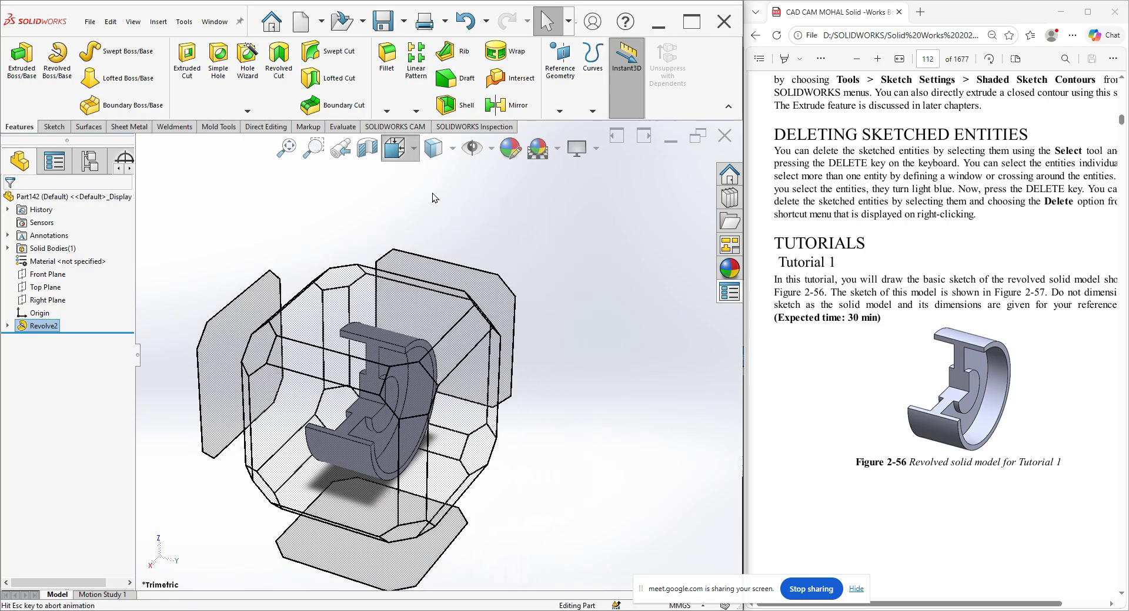
left_click(507, 211)
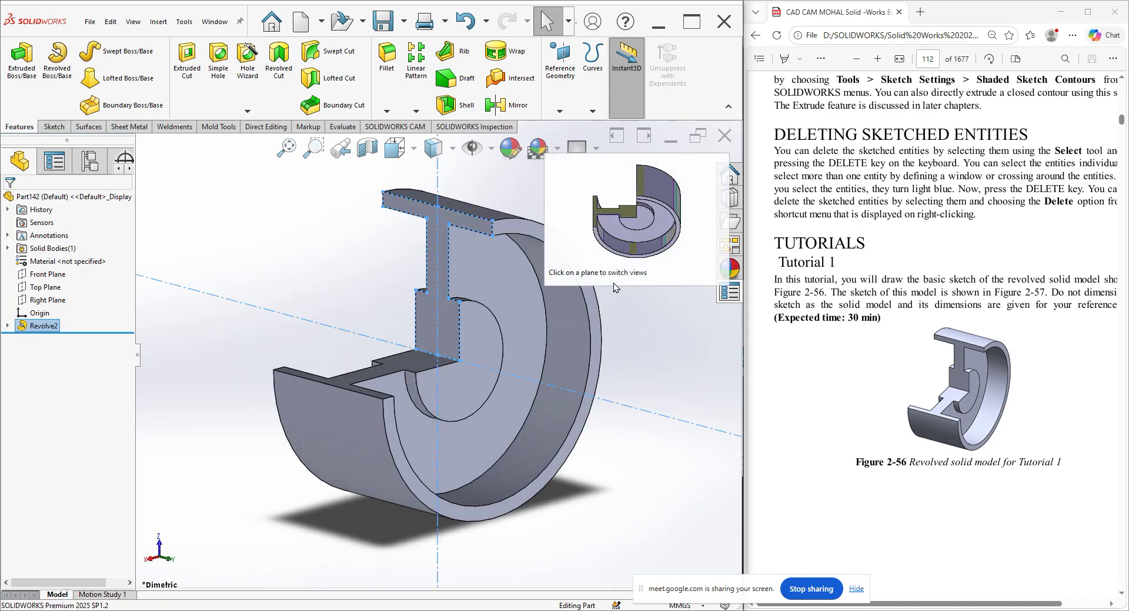
scroll(619, 289, "down", 3)
scroll(618, 291, "up", 8)
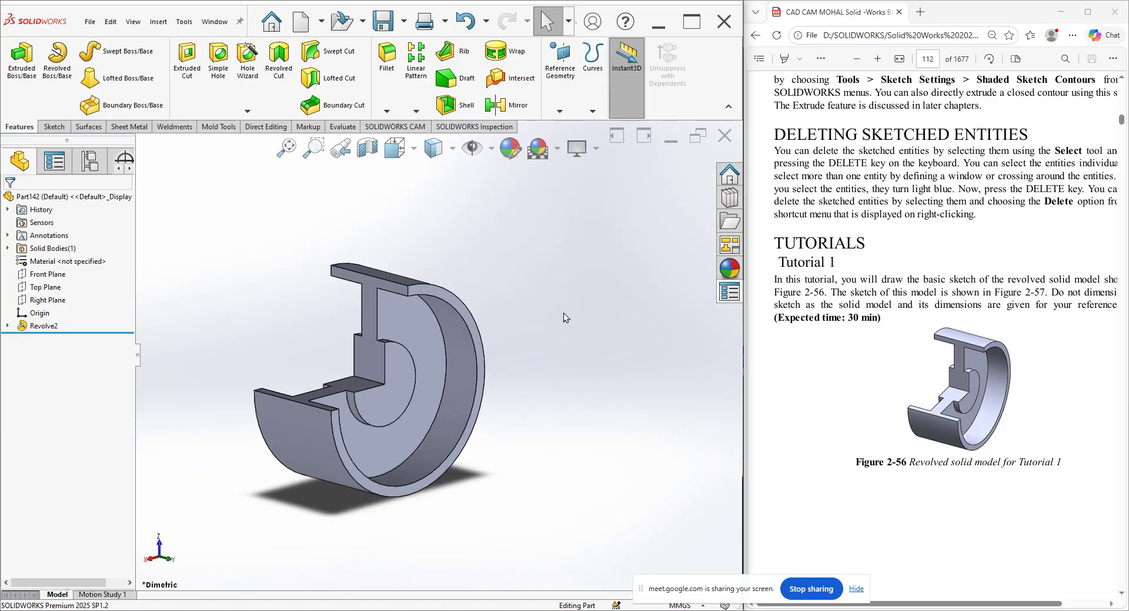
- Apply a light violet colour appearance to the whole part
left_click(510, 148)
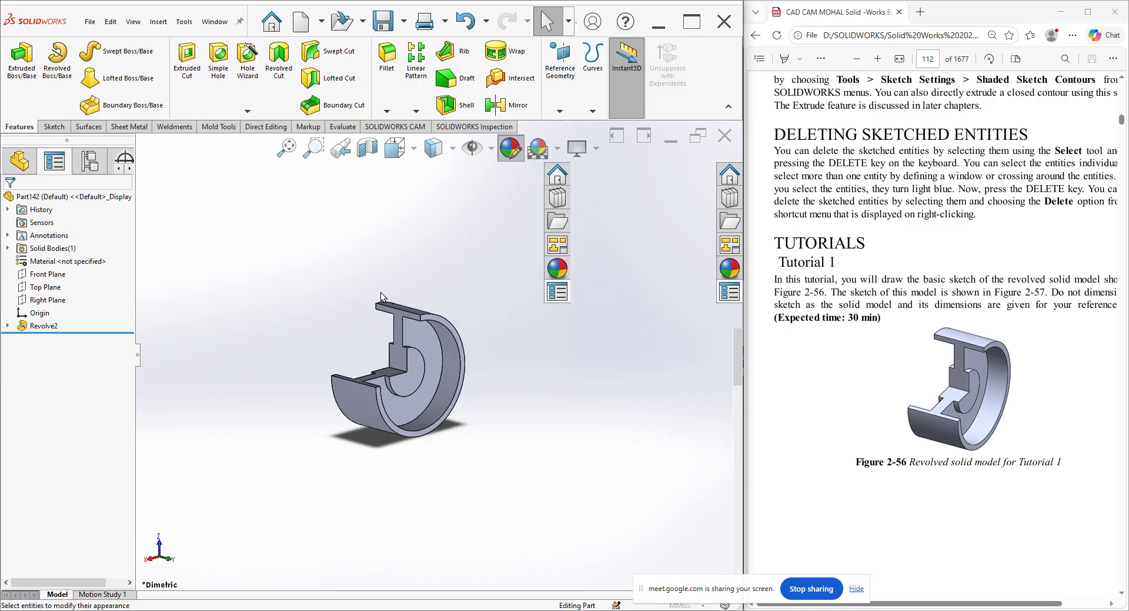
left_click(59, 455)
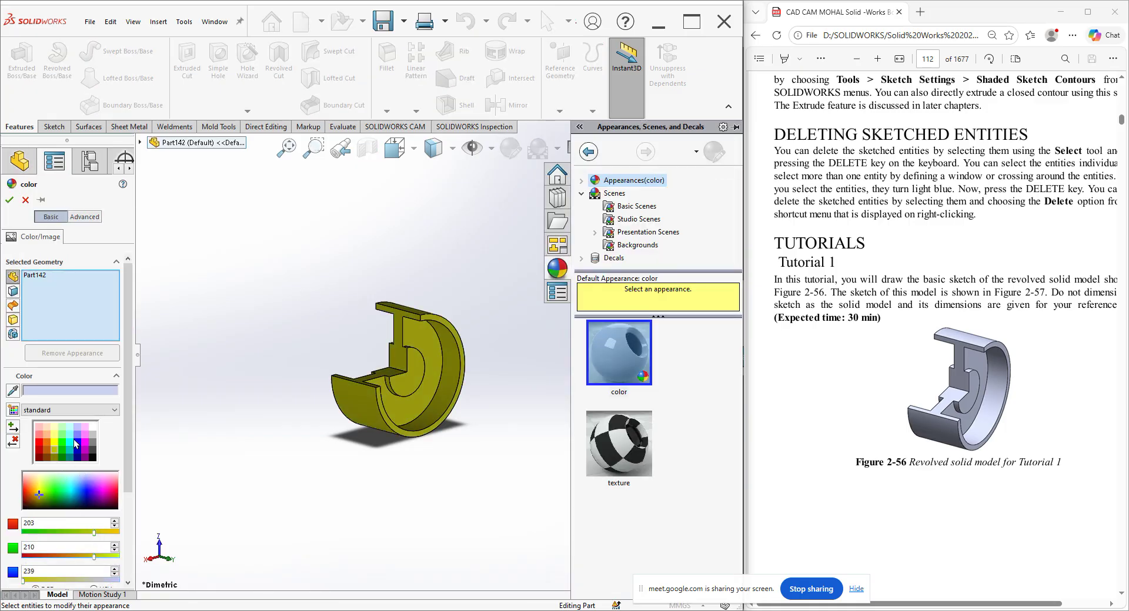
left_click(78, 435)
left_click(86, 435)
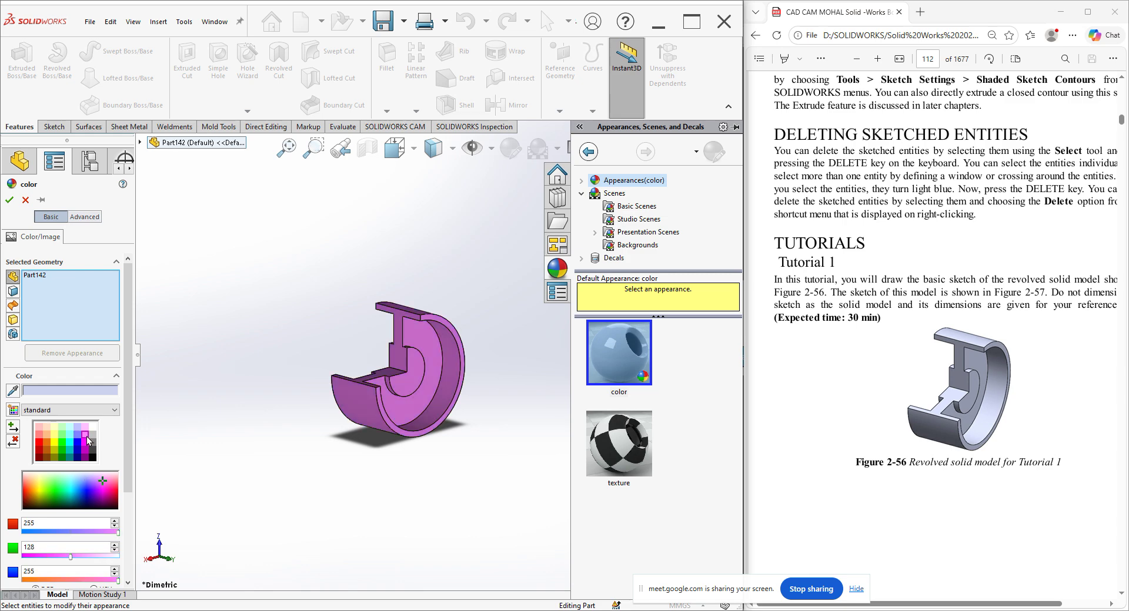
left_click_drag(102, 482, 88, 478)
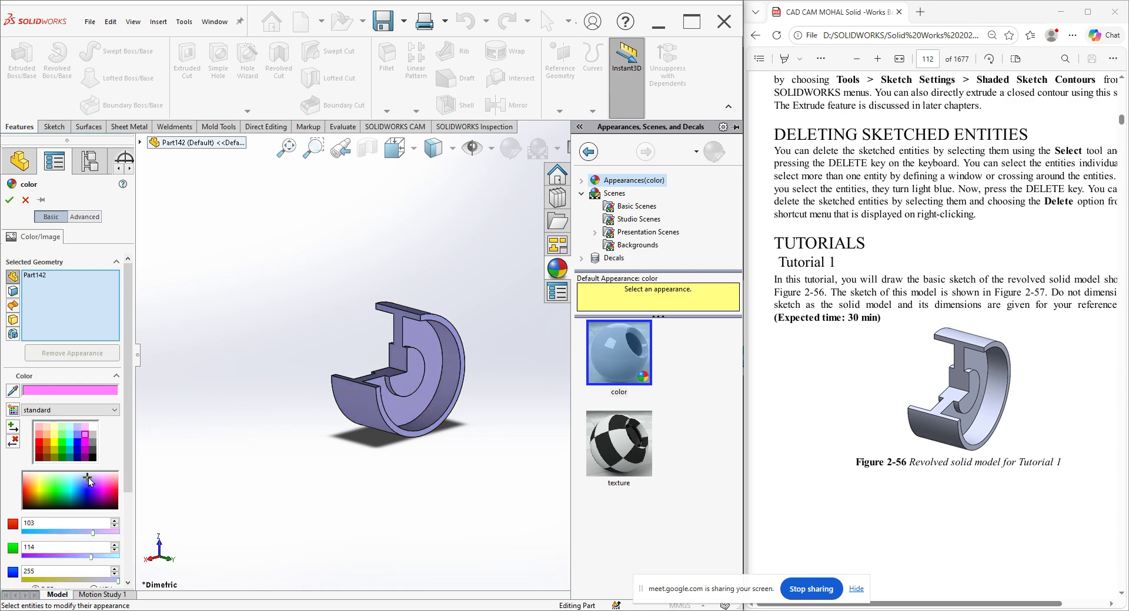
left_click(10, 200)
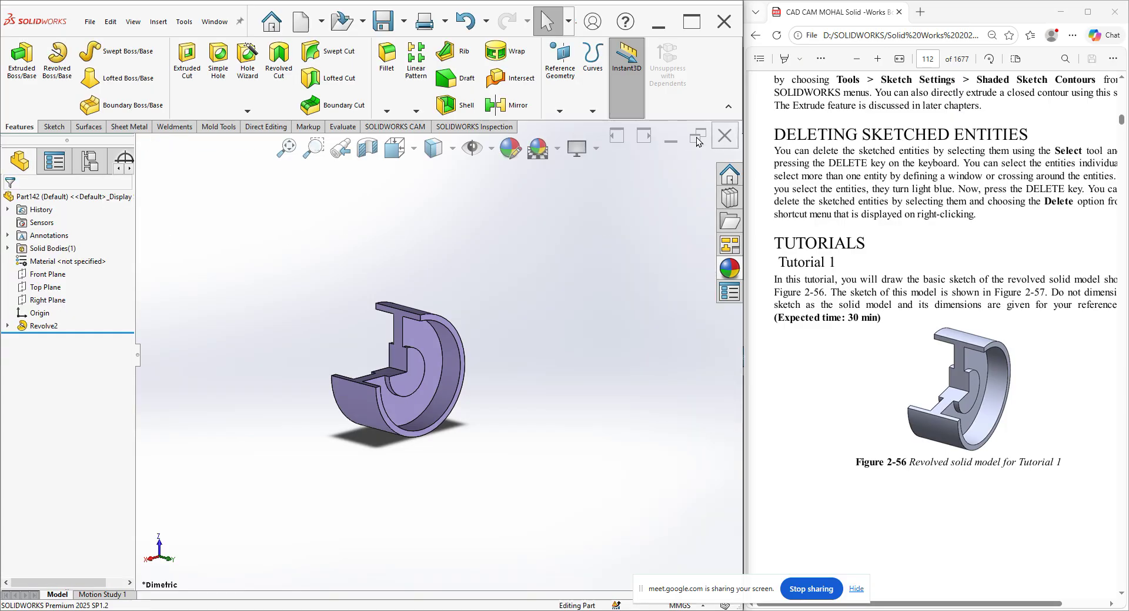
- Edit the revolve and try the base block's 20 mm vertical edge, then the vertical construction line, as its axis
left_click(691, 22)
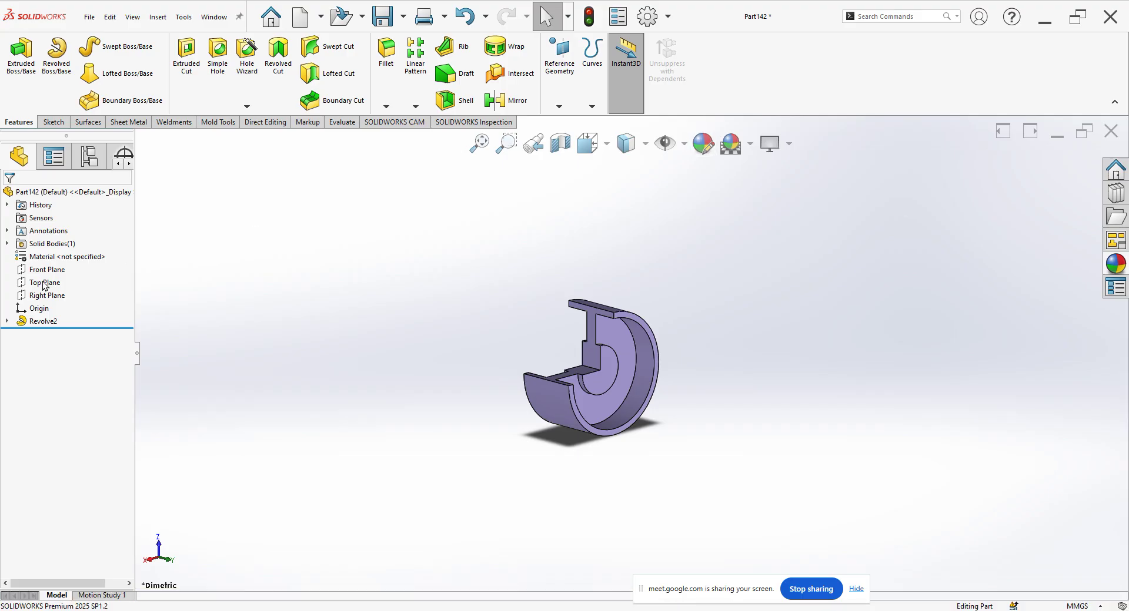
right_click(53, 321)
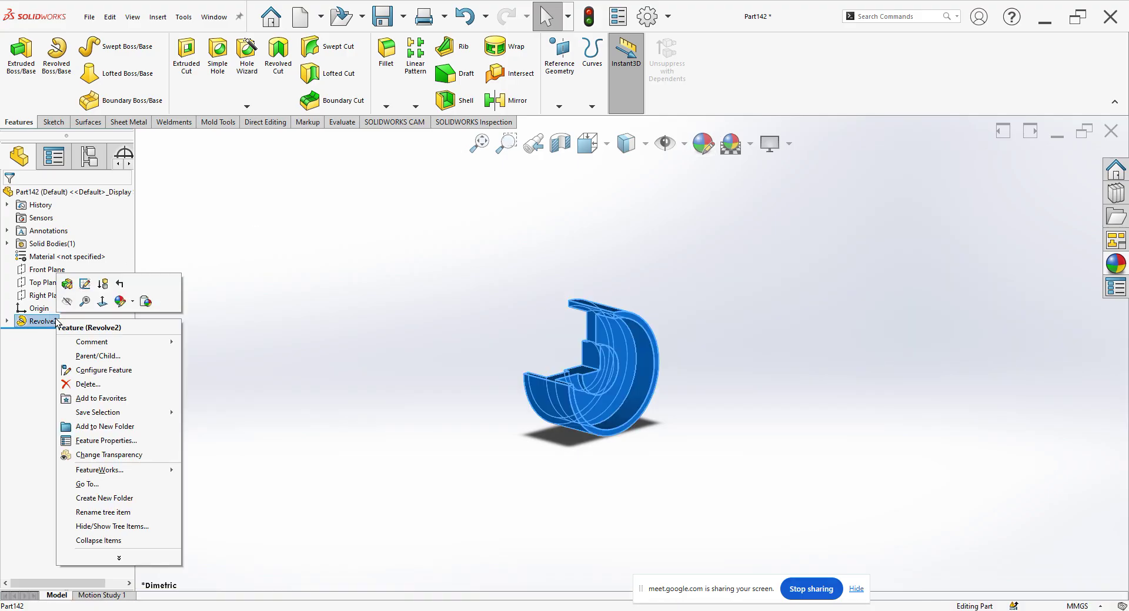
left_click(72, 285)
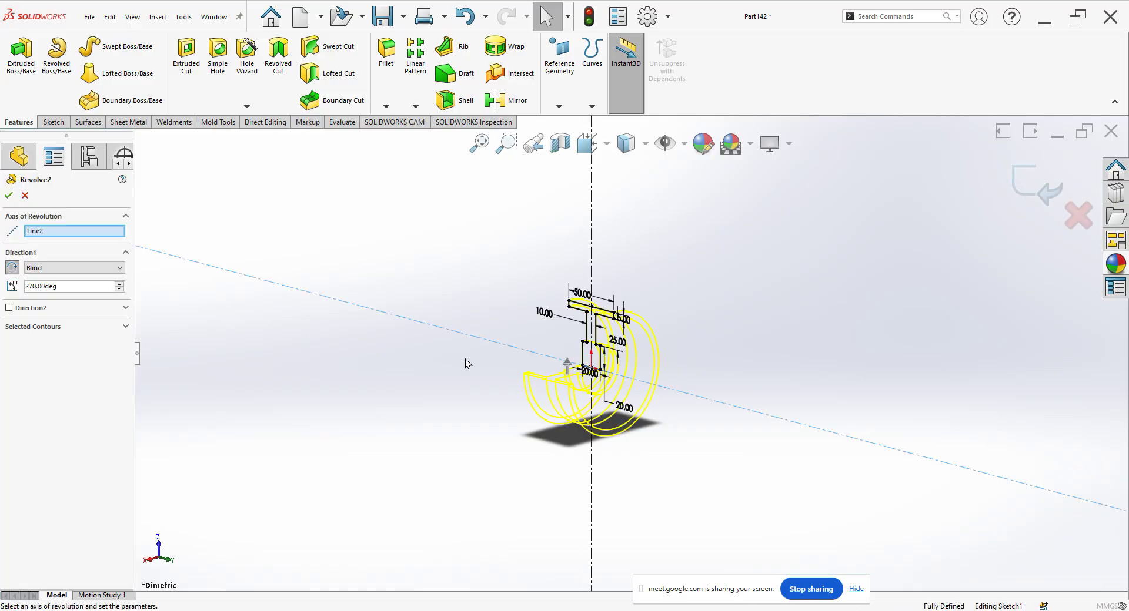
scroll(598, 356, "down", 3)
scroll(599, 360, "down", 2)
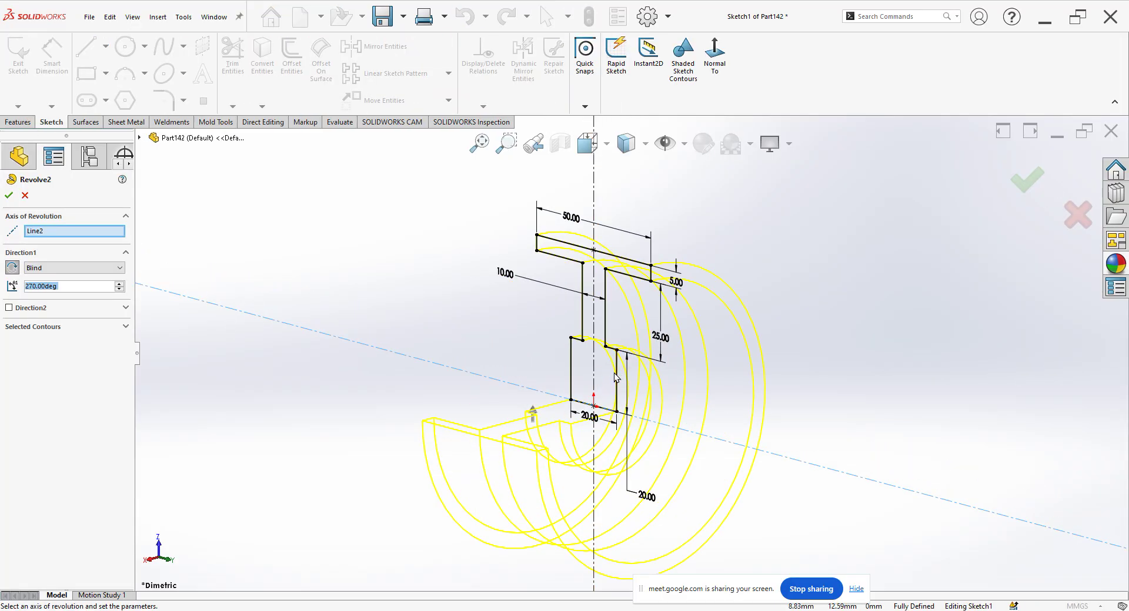
left_click(69, 232)
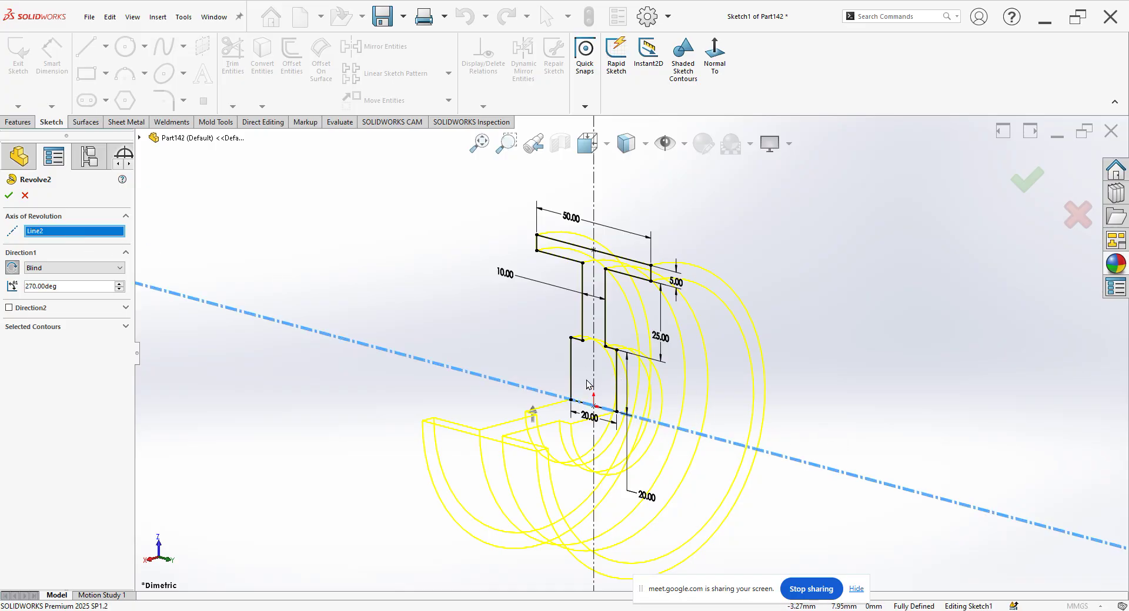
left_click(616, 381)
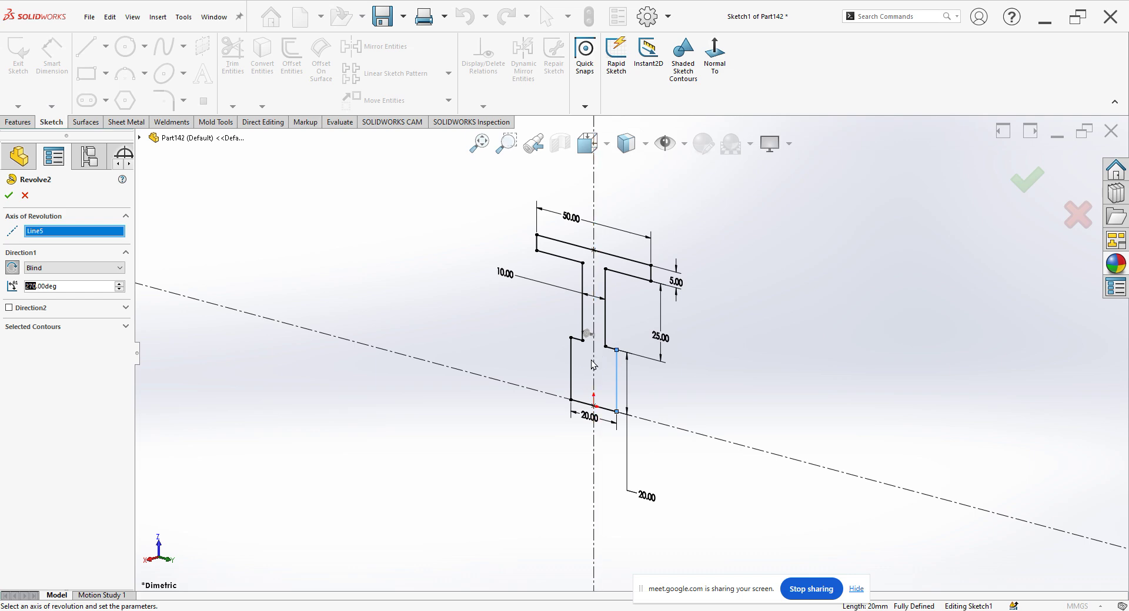
right_click(47, 234)
left_click(61, 242)
left_click(594, 298)
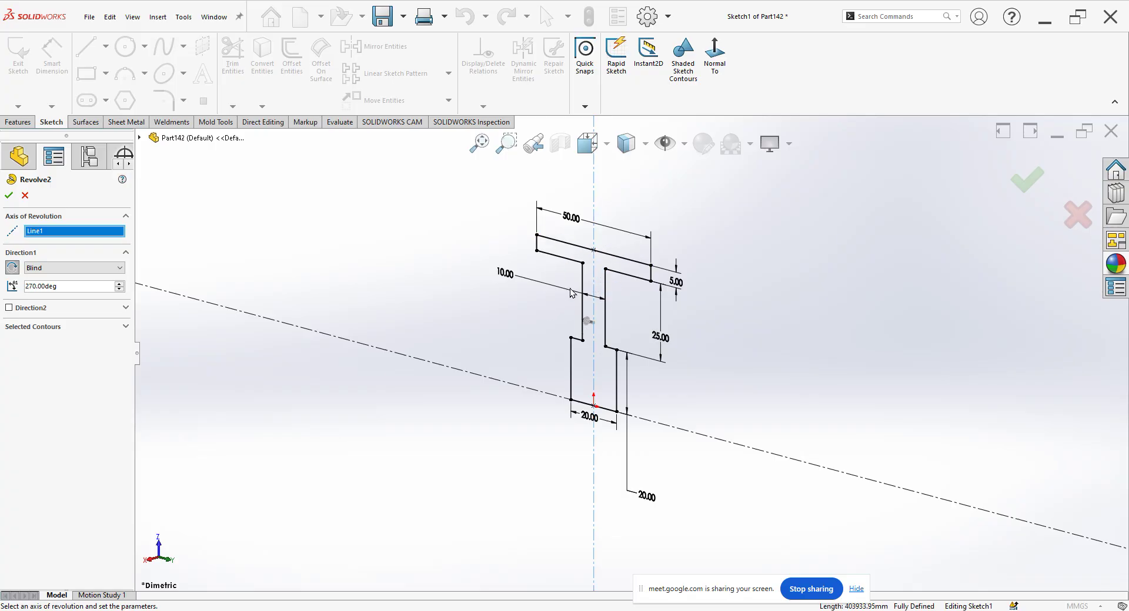
- Try to set the T-shaped sketch region as the revolve's selected contour and close the feature edit
left_click(23, 326)
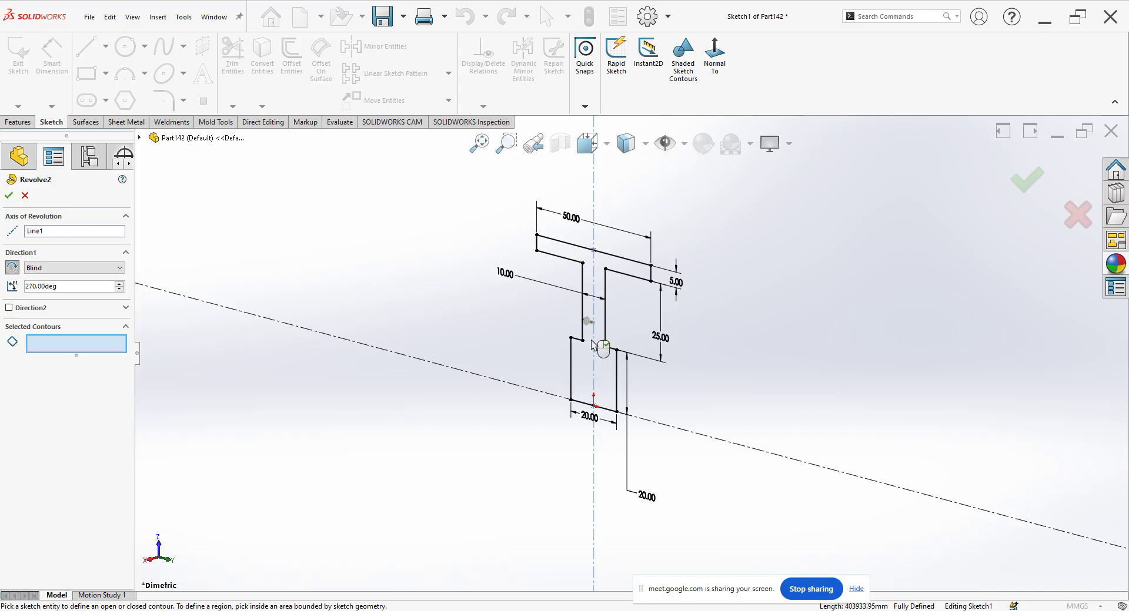
scroll(593, 344, "down", 3)
left_click(618, 406)
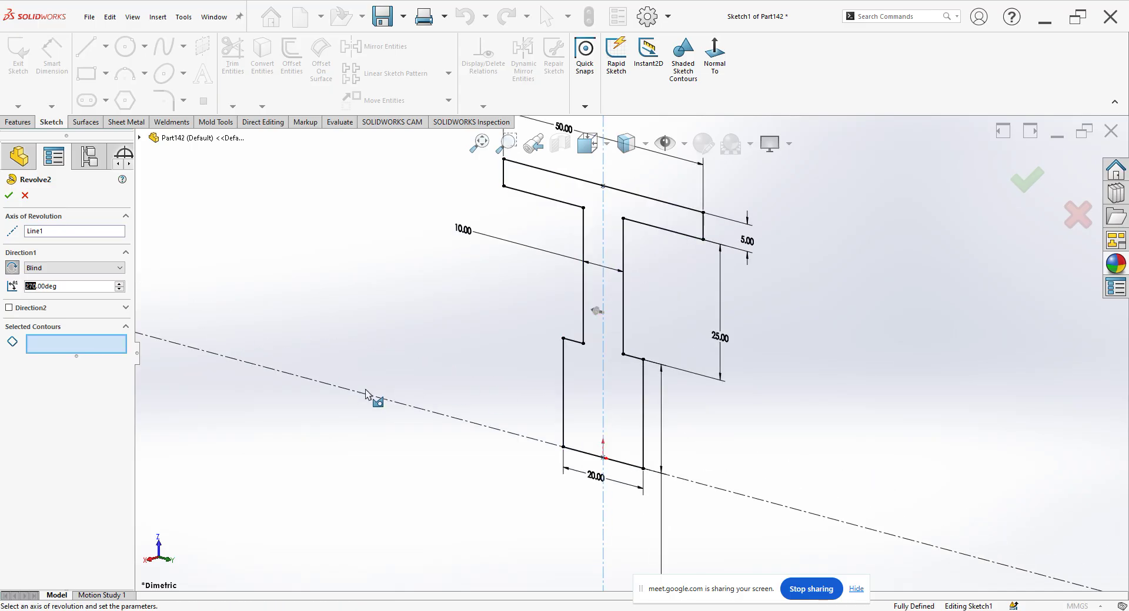
left_click(59, 351)
left_click(608, 408)
left_click(615, 410)
scroll(623, 376, "up", 5)
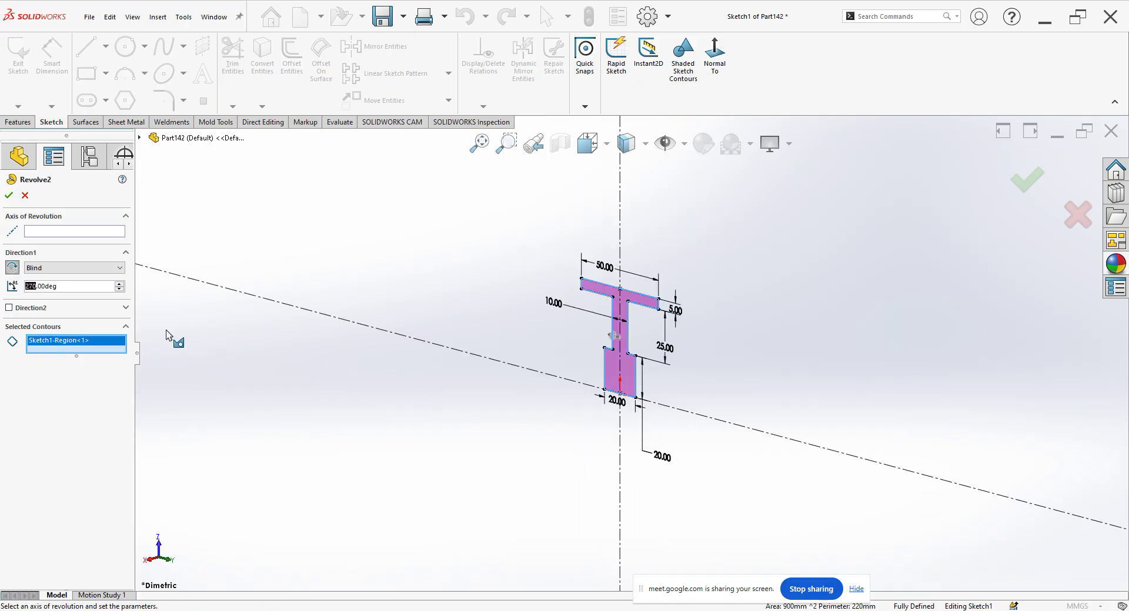
left_click(9, 195)
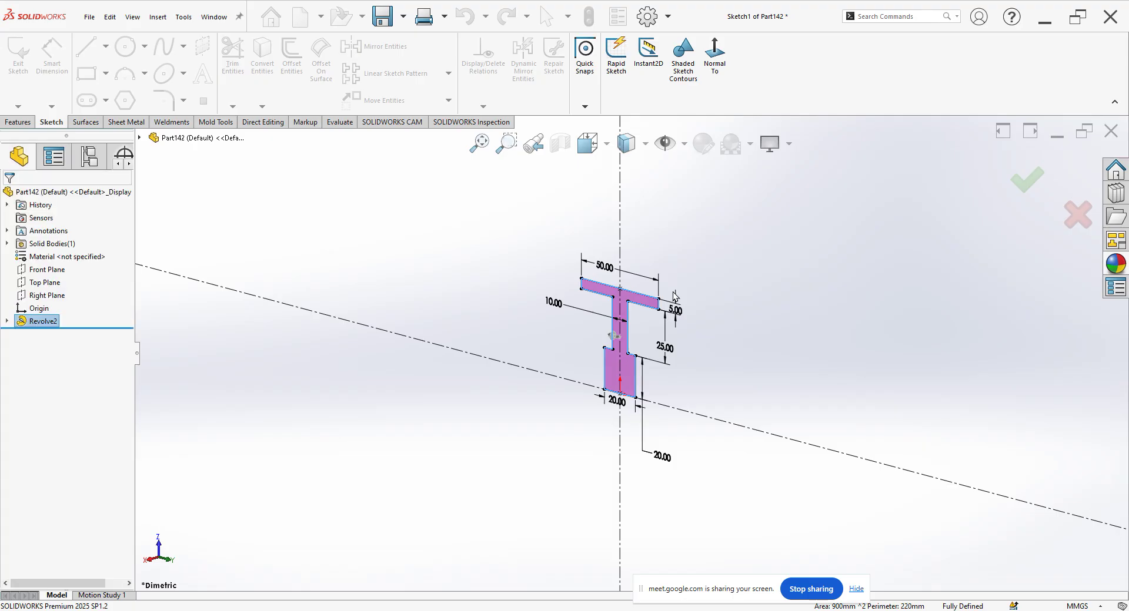
scroll(513, 303, "down", 1)
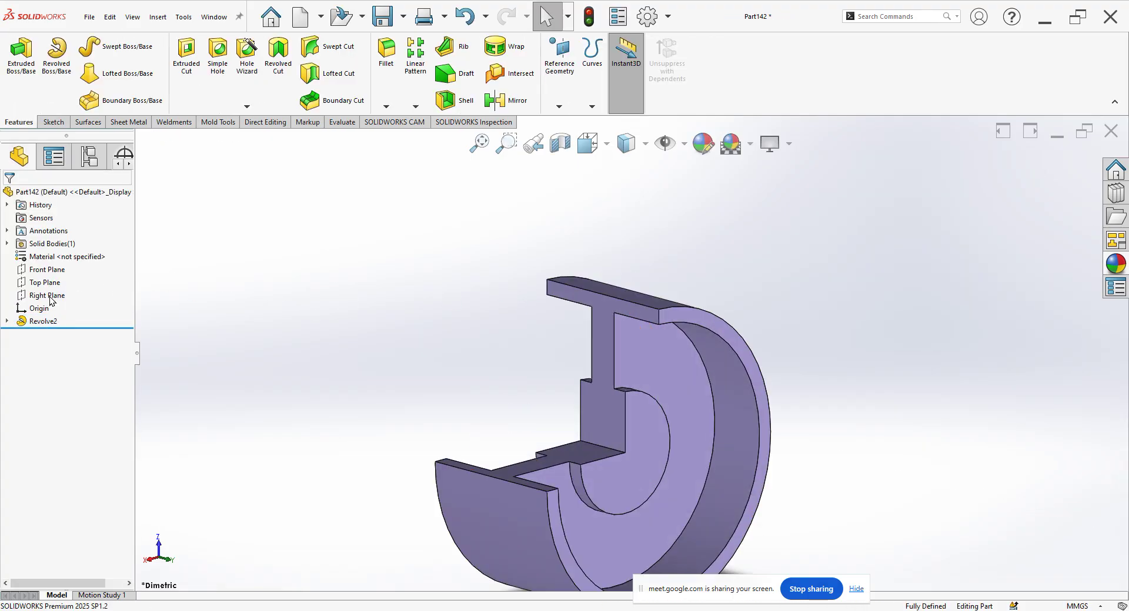
- Delete the 270° revolve feature while keeping its T-shaped sketch
right_click(32, 326)
left_click(31, 322)
right_click(32, 322)
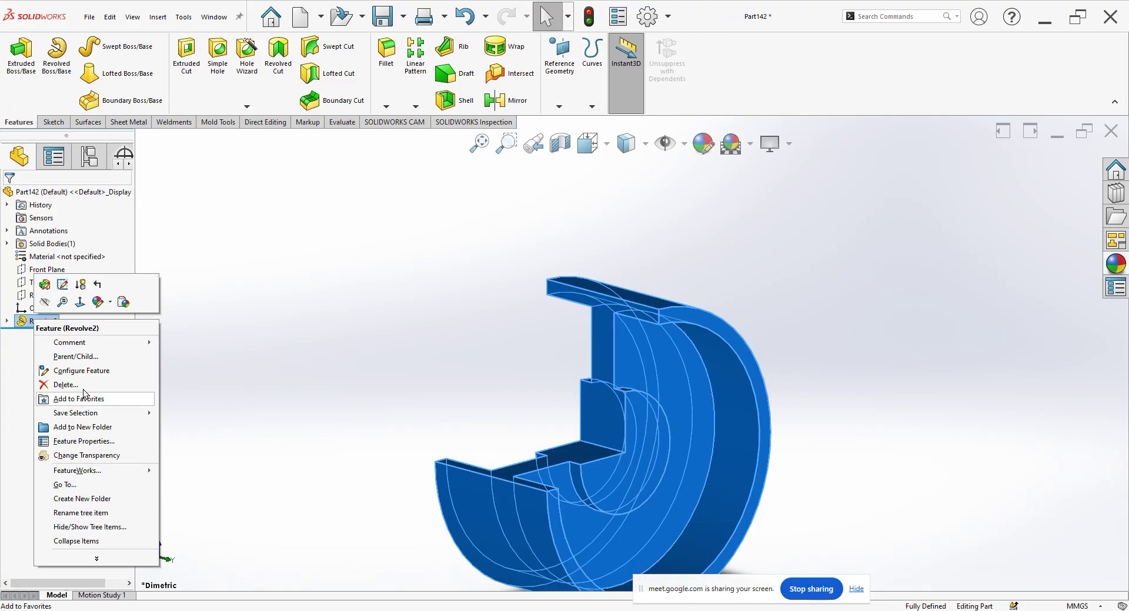
left_click(59, 383)
left_click(637, 252)
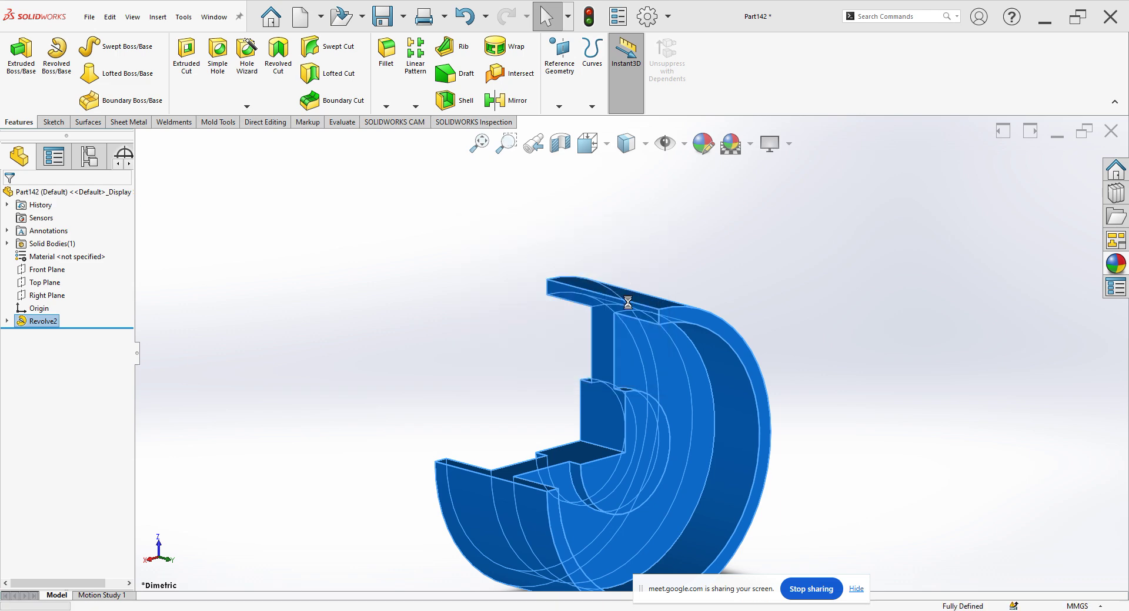
left_click(627, 305)
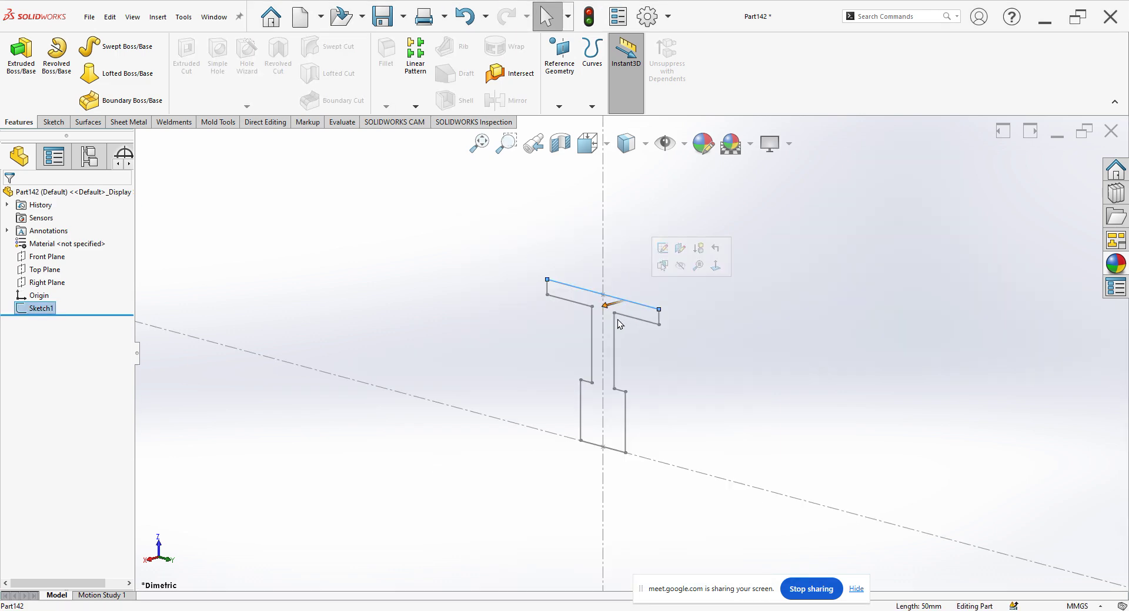
left_click(203, 199)
- Revolve the T-shaped sketch 360° about its upper 50 mm line and inspect the resulting solid
left_click(40, 308)
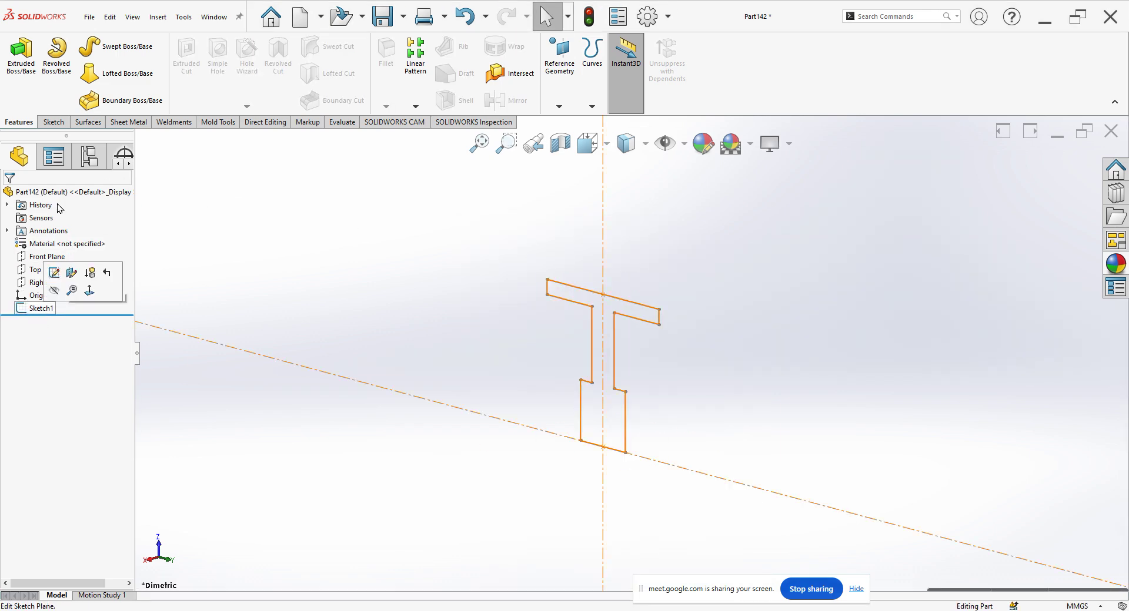
left_click(57, 56)
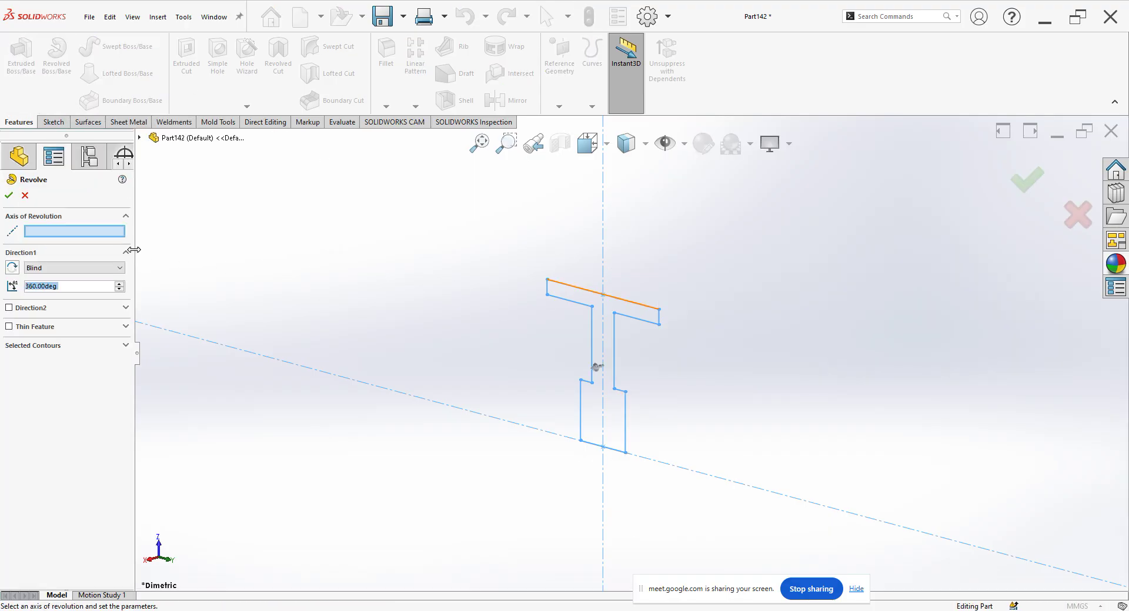
left_click(633, 310)
scroll(641, 350, "up", 3)
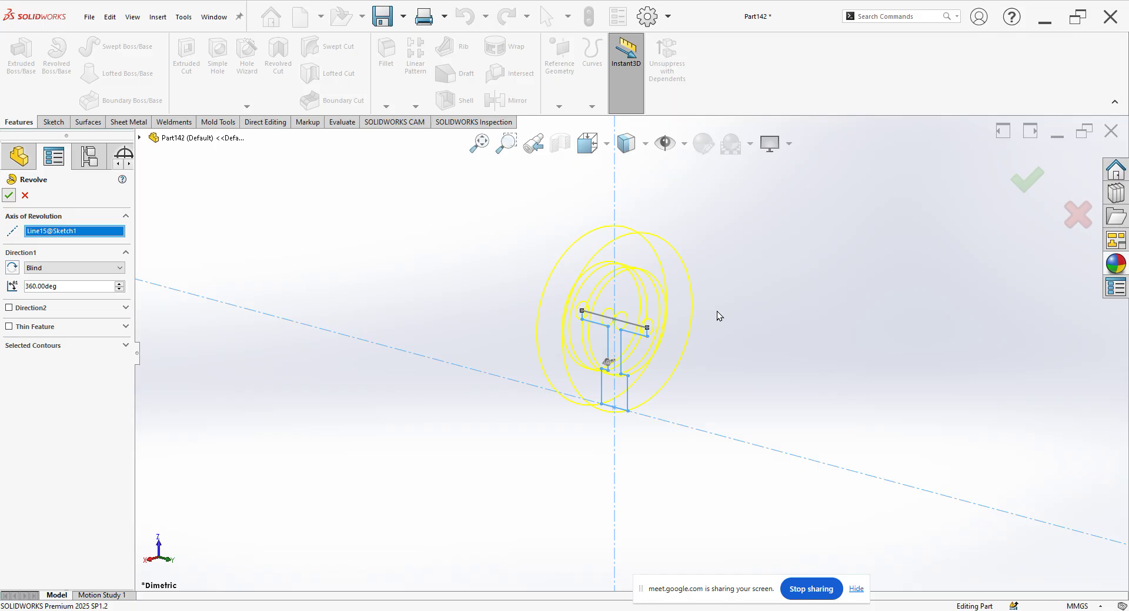
key("Return")
mouse_move(686, 314)
middle_mouse_down()
mouse_move(509, 312)
mouse_move(683, 314)
middle_mouse_up()
key("Escape")
scroll(604, 329, "down", 4)
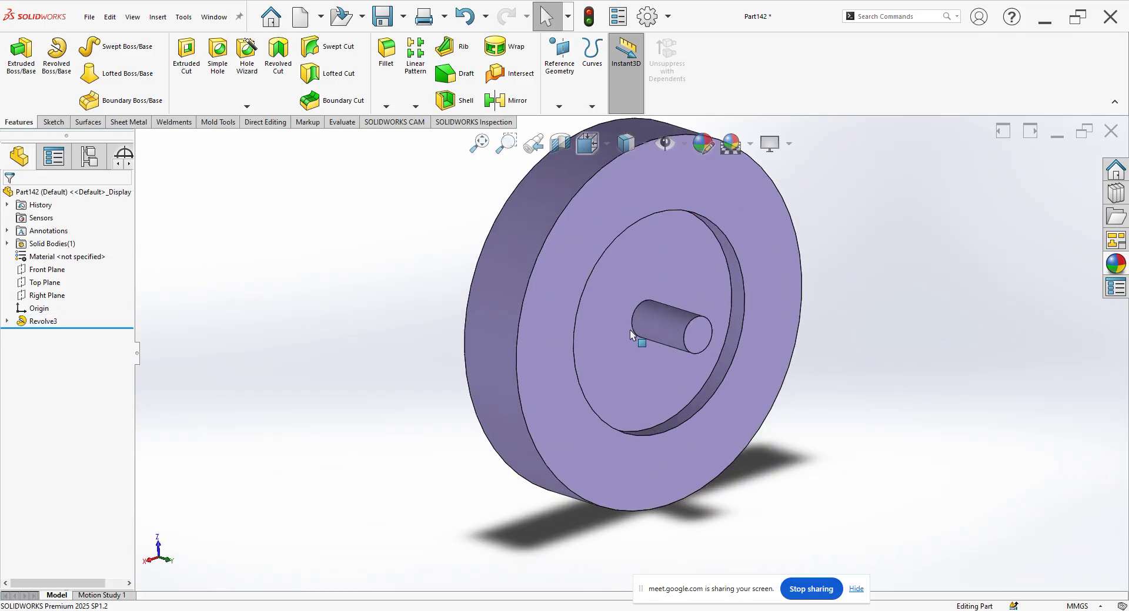
- Edit the new revolve so that it turns about the horizontal construction line instead of the 50 mm line
right_click(52, 323)
left_click(64, 291)
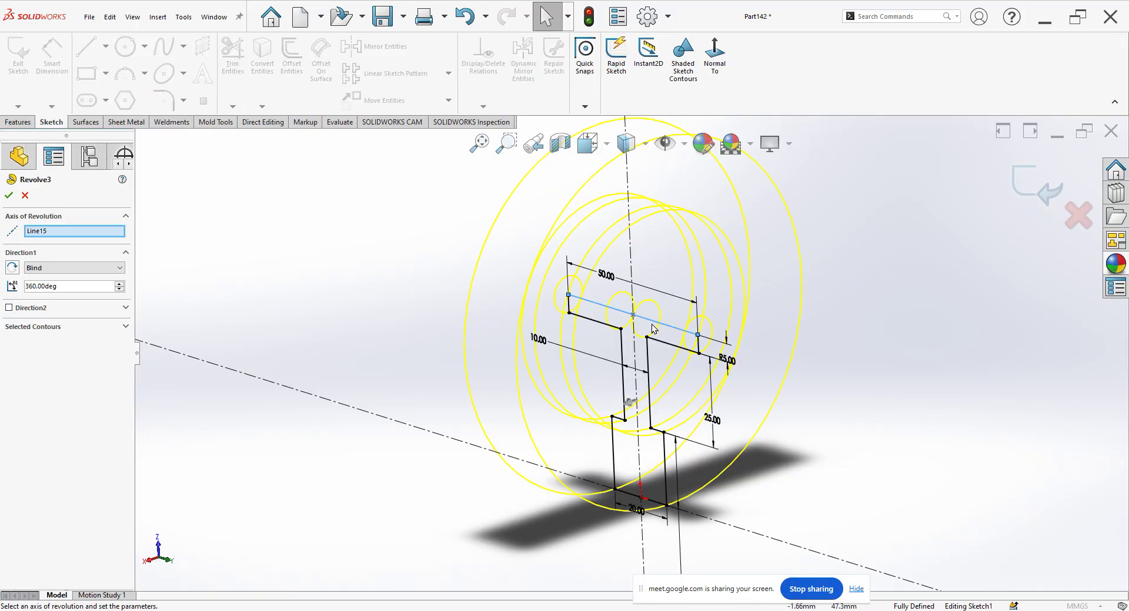
left_click(70, 233)
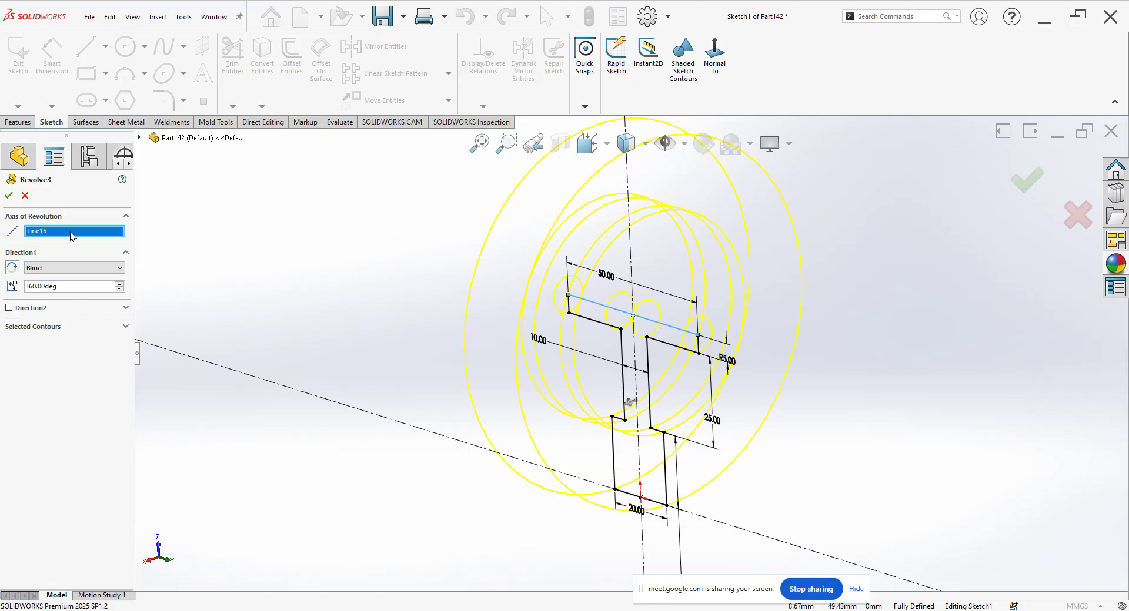
left_click(535, 466)
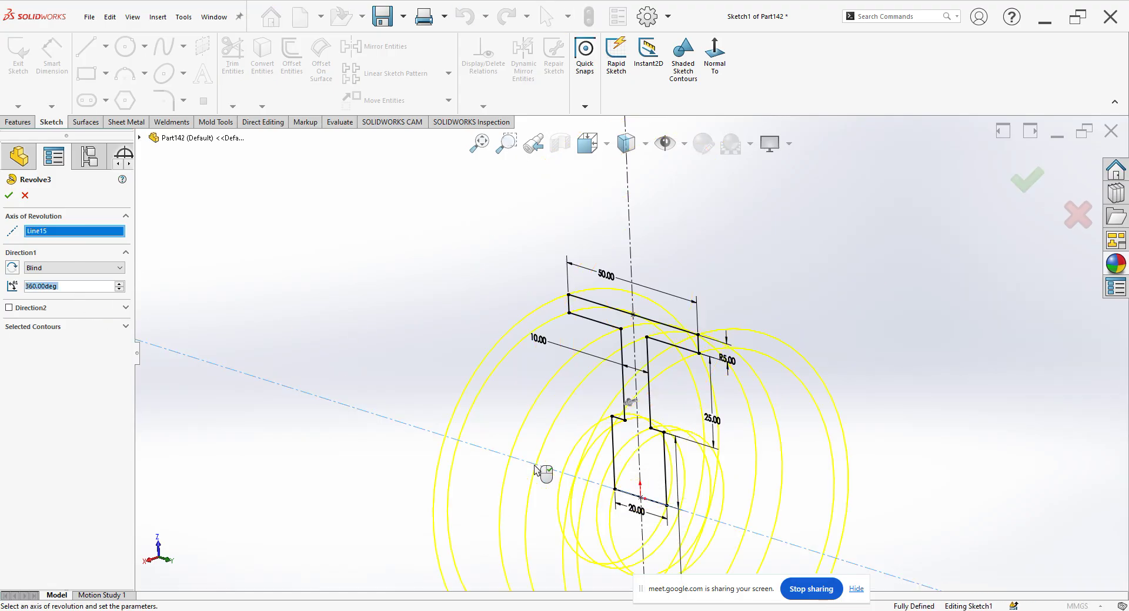
scroll(534, 465, "up", 3)
left_click(8, 195)
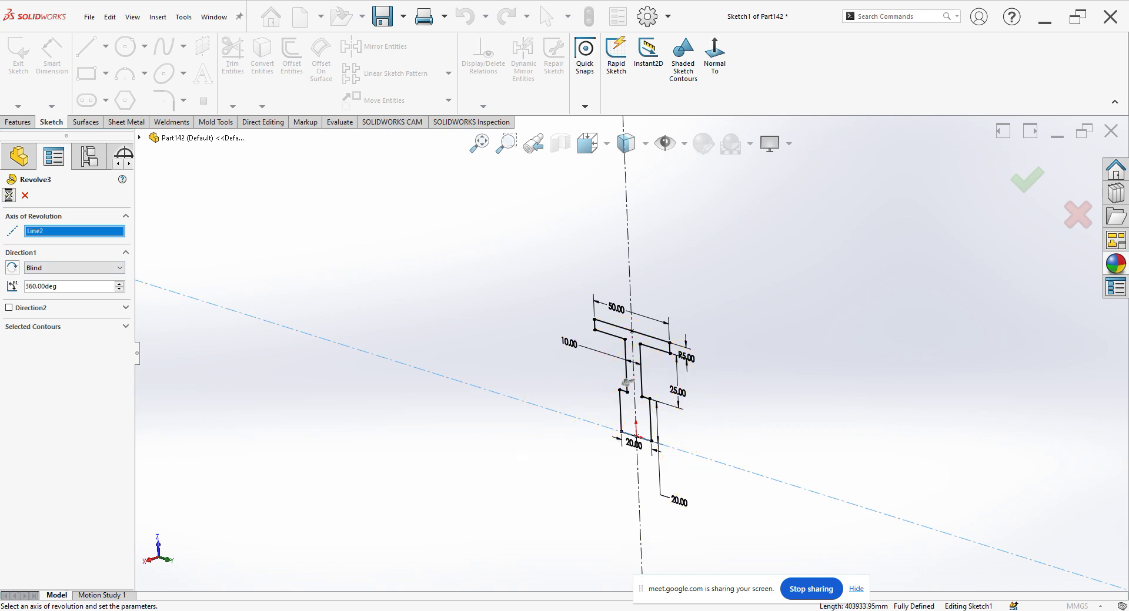
middle_click_drag(636, 419, 668, 374)
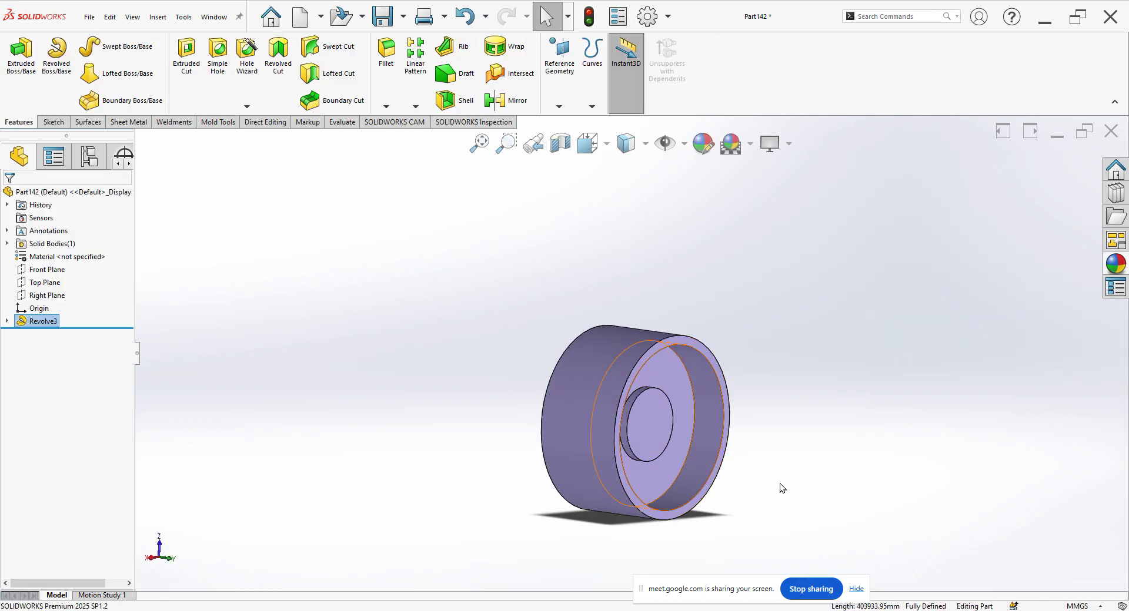
- Edit the revolve of the T-shaped sketch about the horizontal construction line and set its Direction 1 angle to 270°
right_click(27, 323)
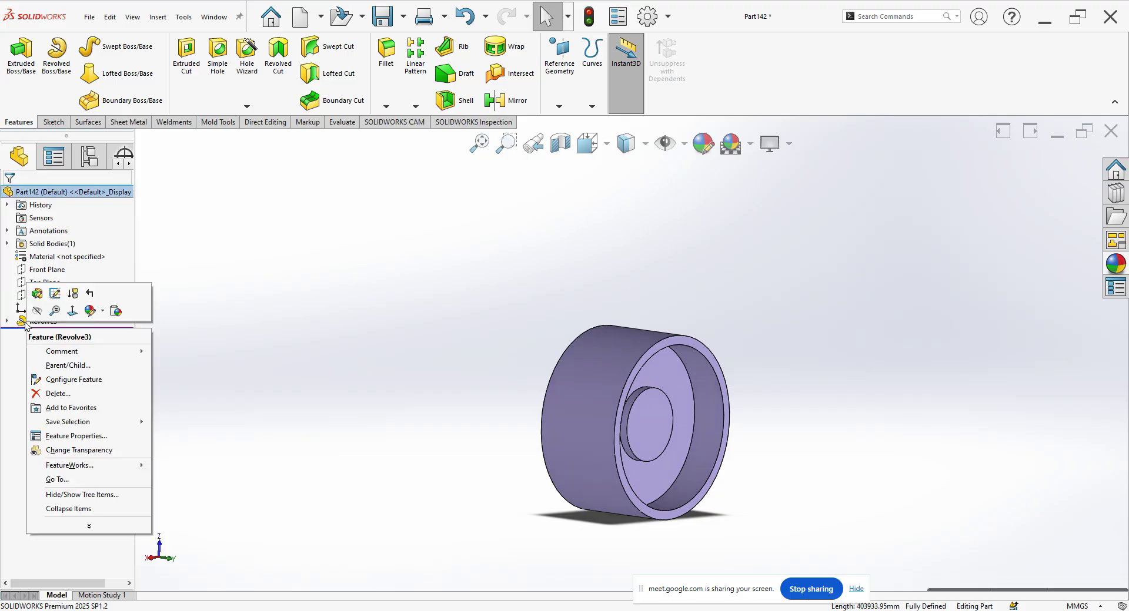
left_click(27, 323)
right_click(26, 323)
left_click(39, 288)
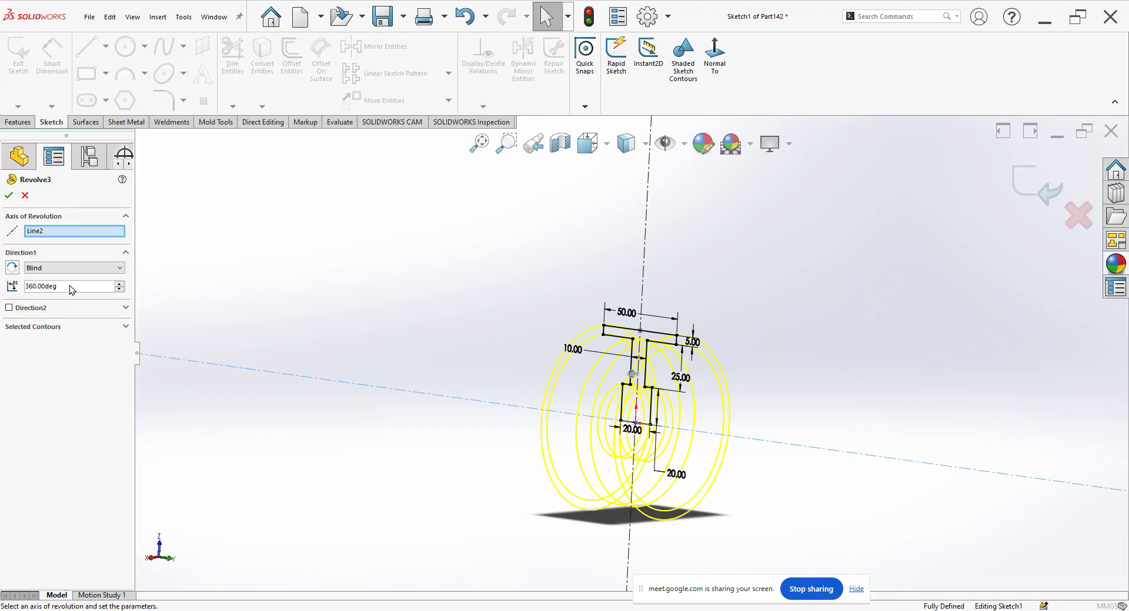
left_click_drag(39, 287, 1, 296)
type("24")
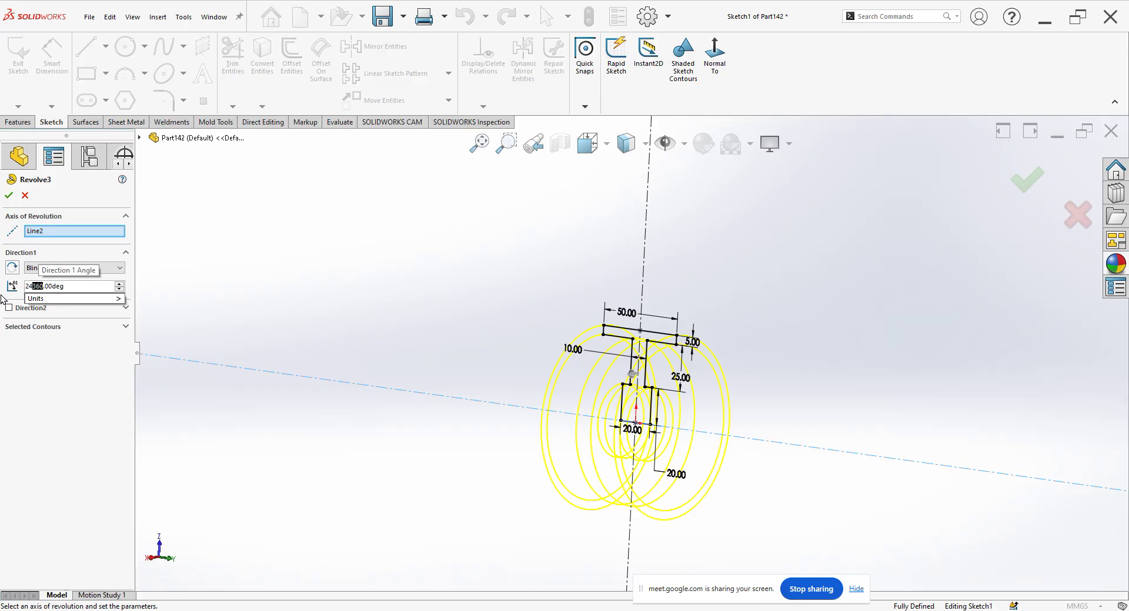
key("ctrl+z")
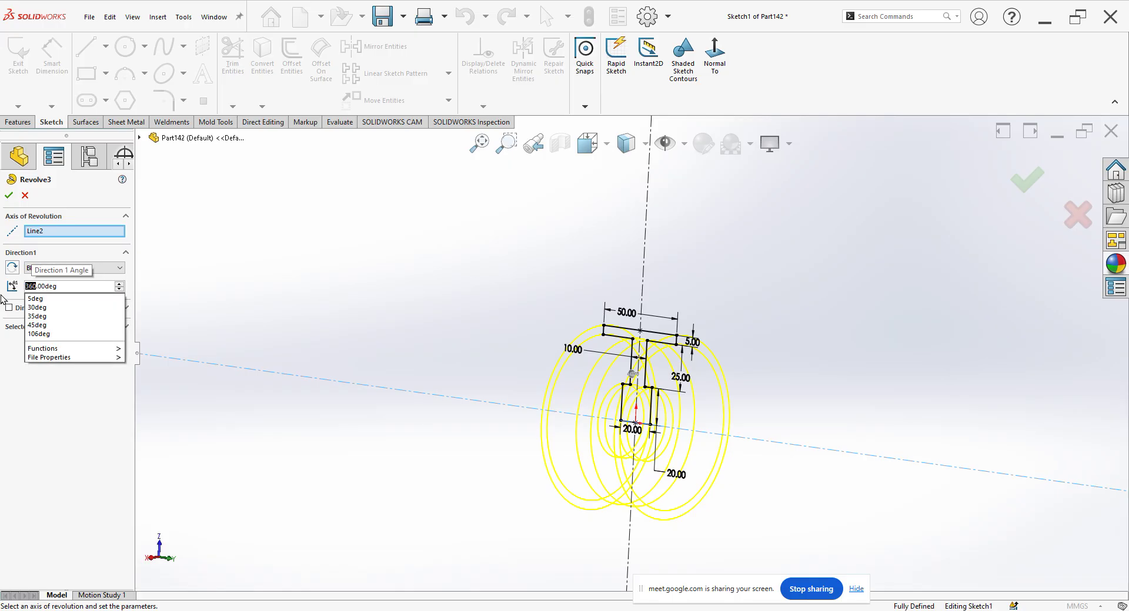
left_click_drag(77, 285, 1, 294)
type("270")
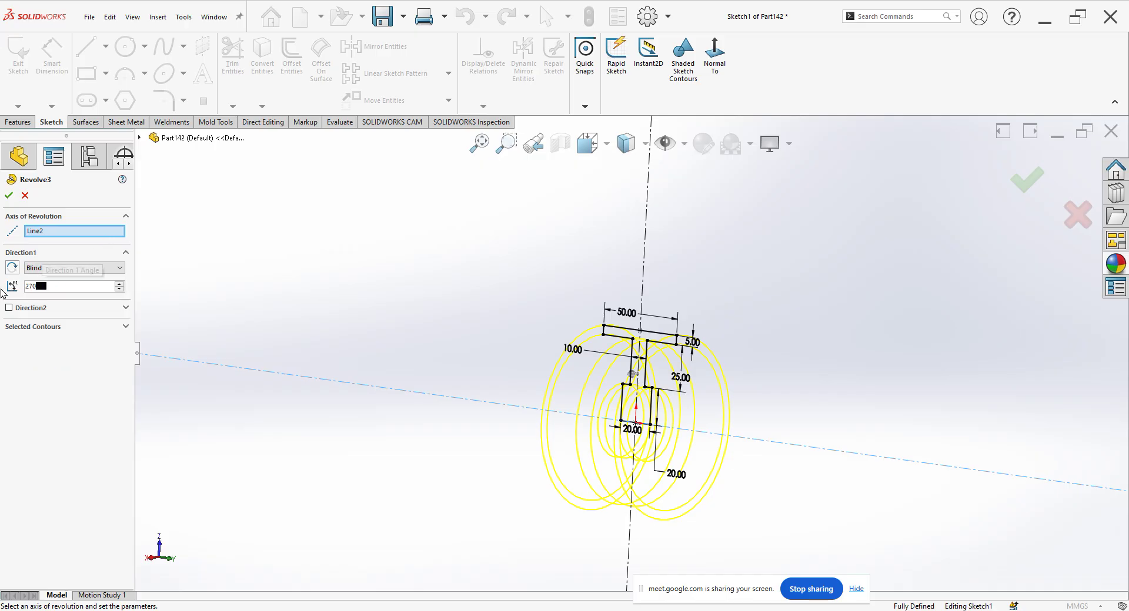
key("Return")
- Reverse the direction of the 270° revolve, accept the feature and inspect the open quarter of the solid
left_click(12, 269)
left_click(8, 196)
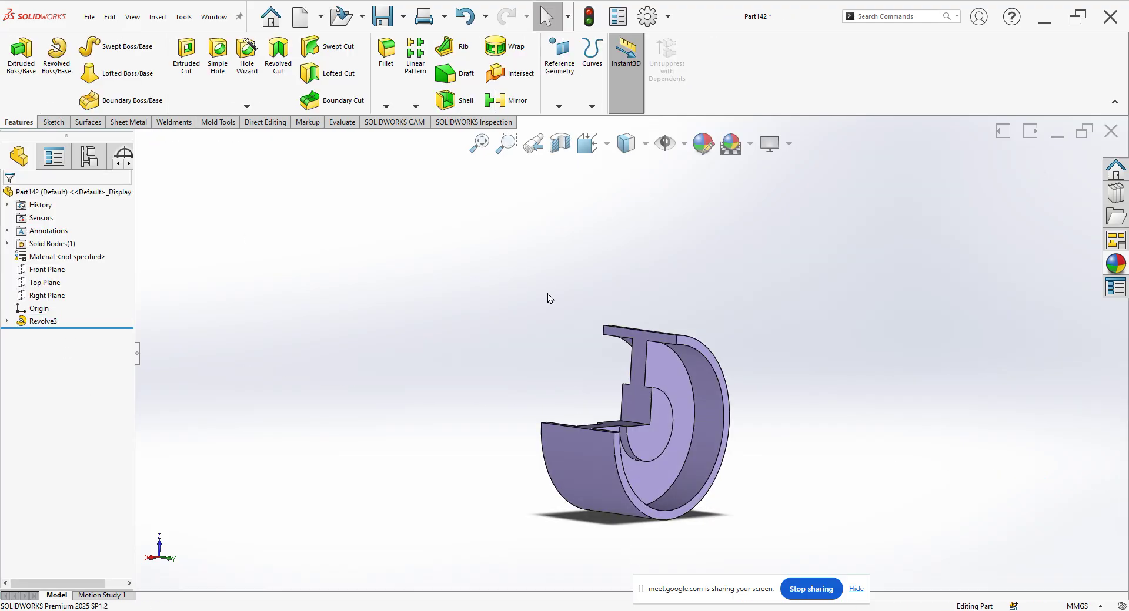
left_click(587, 143)
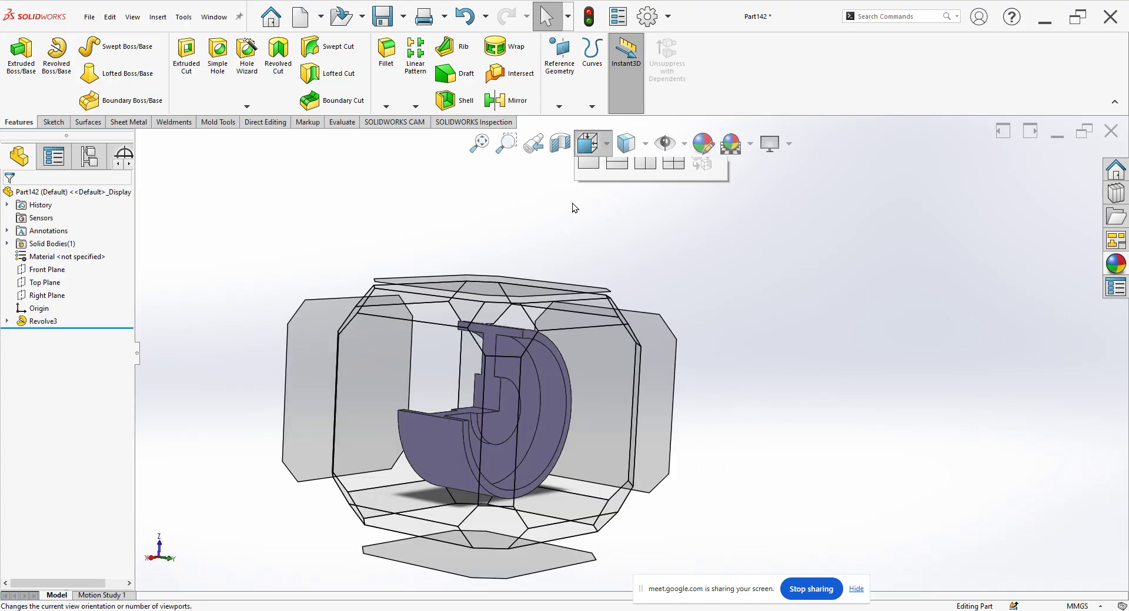
left_click(619, 222)
middle_click_drag(593, 242, 544, 305)
- Edit the 270° revolve again, flip its direction of revolution and accept the change
left_click(42, 321)
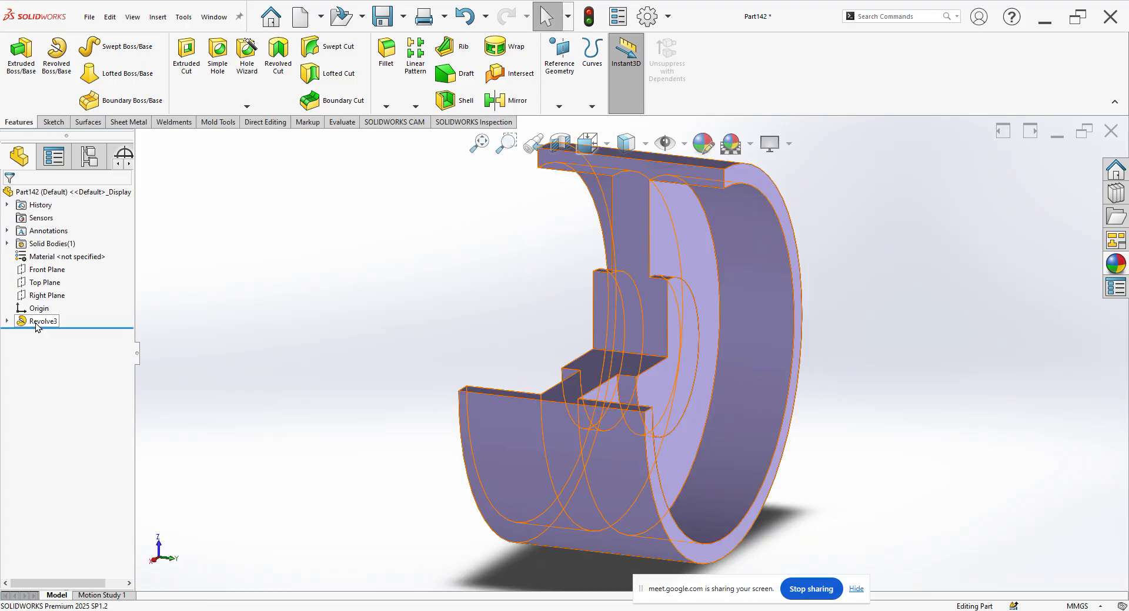
left_click(75, 285)
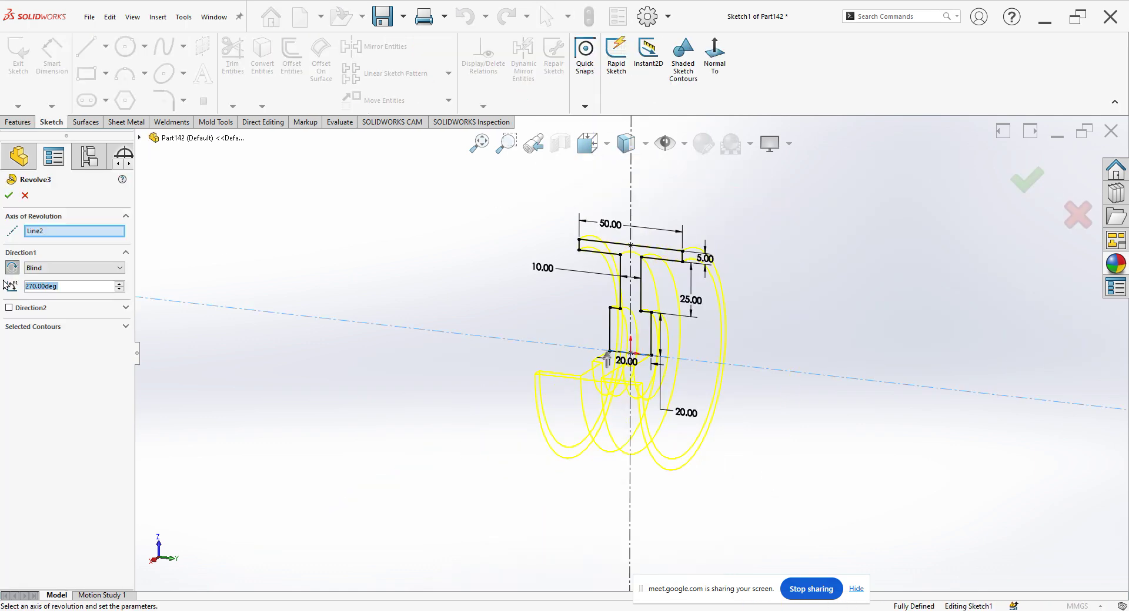
left_click(16, 267)
middle_click_drag(681, 297, 632, 298)
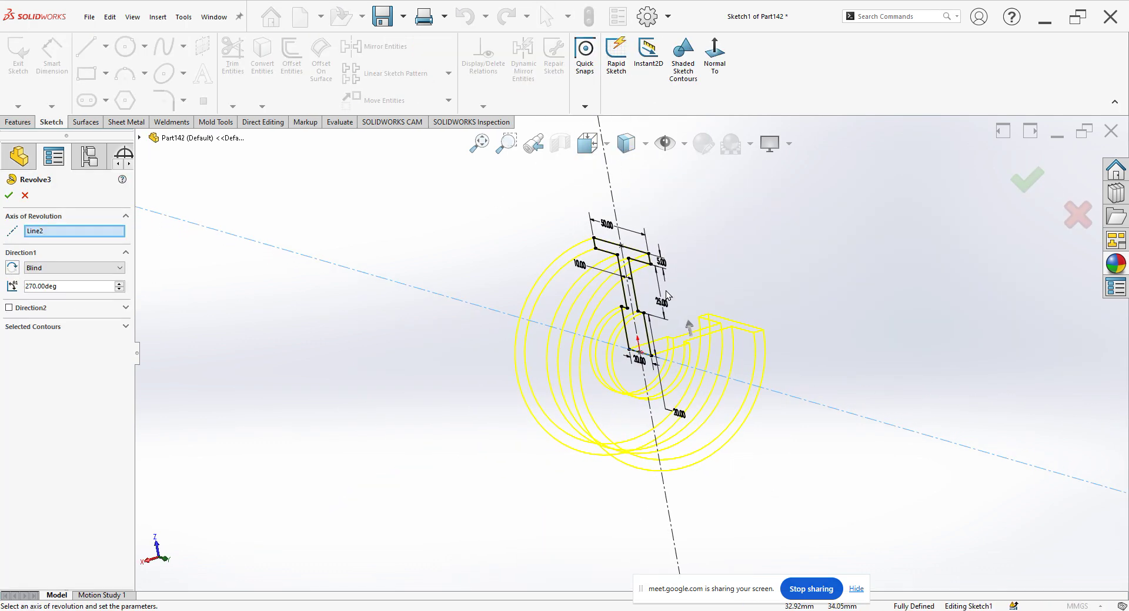
left_click(10, 195)
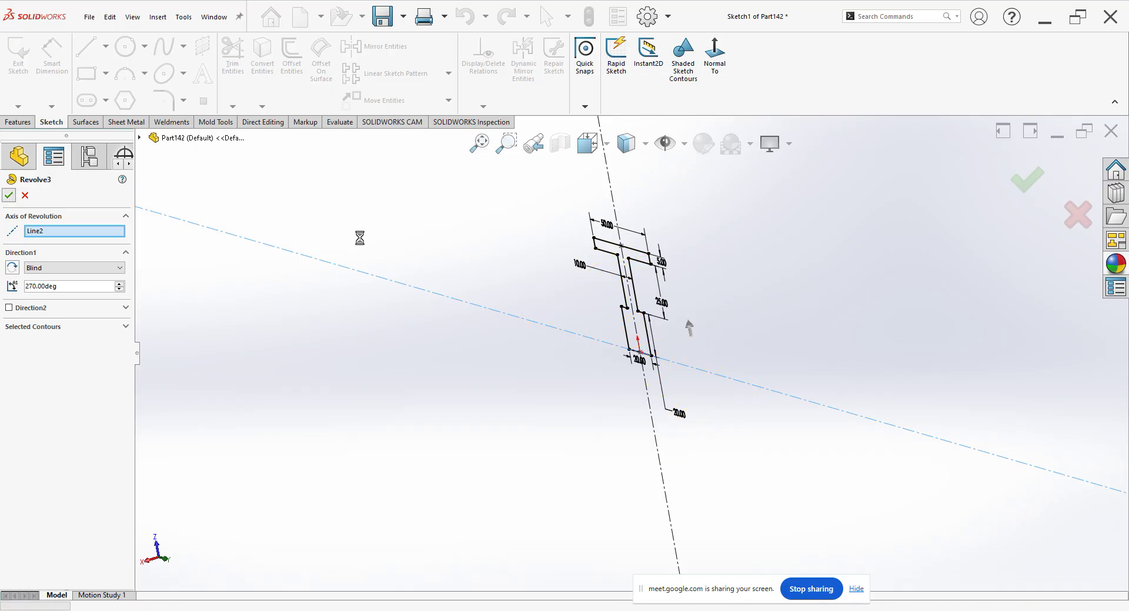
- Set the solid to the Dimetric view and compare its open quarter with Figure 2-56 in the tutorial PDF
left_click(588, 145)
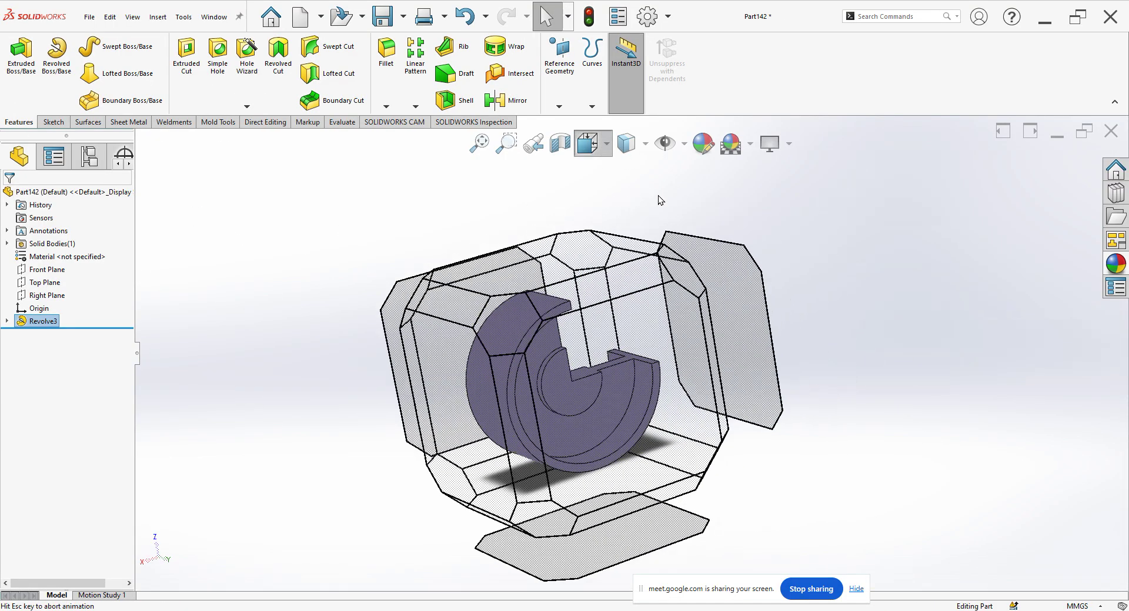
left_click(694, 205)
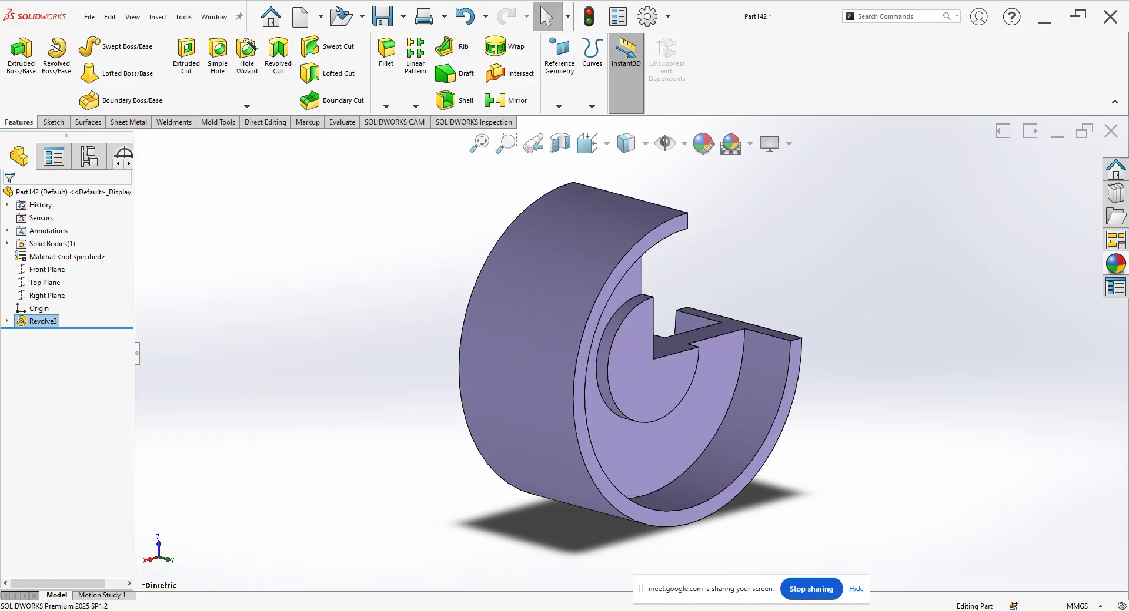
left_click(364, 564)
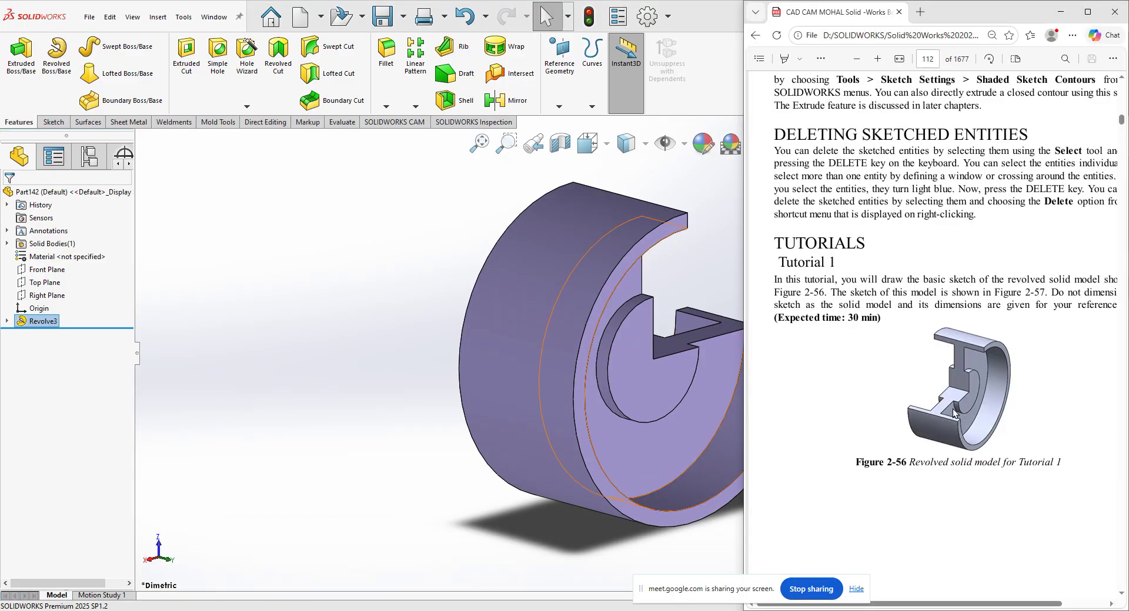
- Edit the revolve to flip its direction back so that the open quarter matches Figure 2-56
left_click(492, 323)
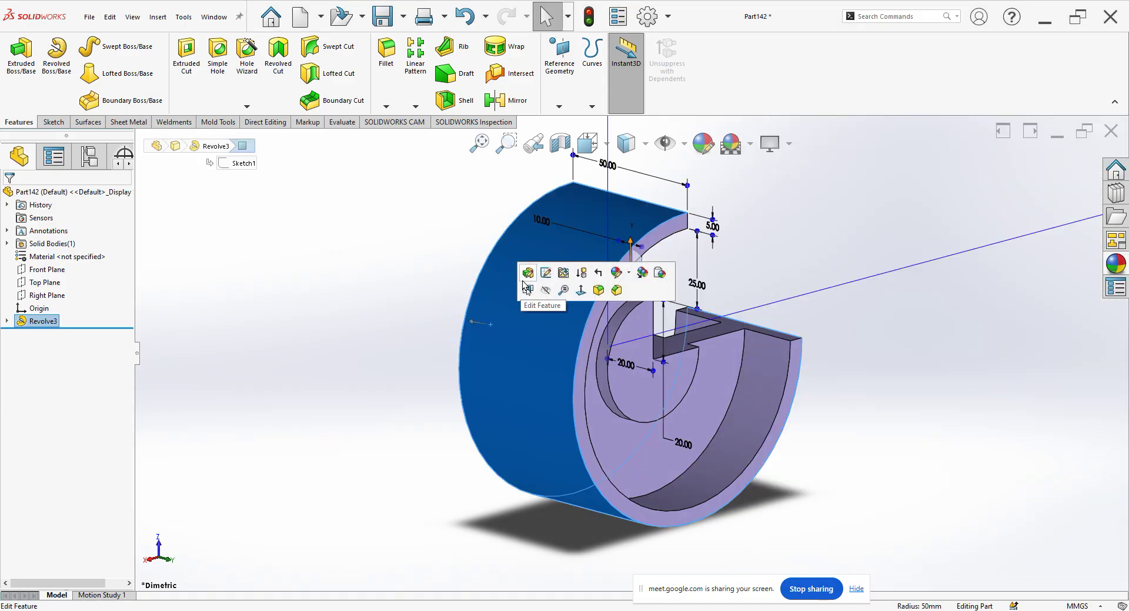
left_click(528, 287)
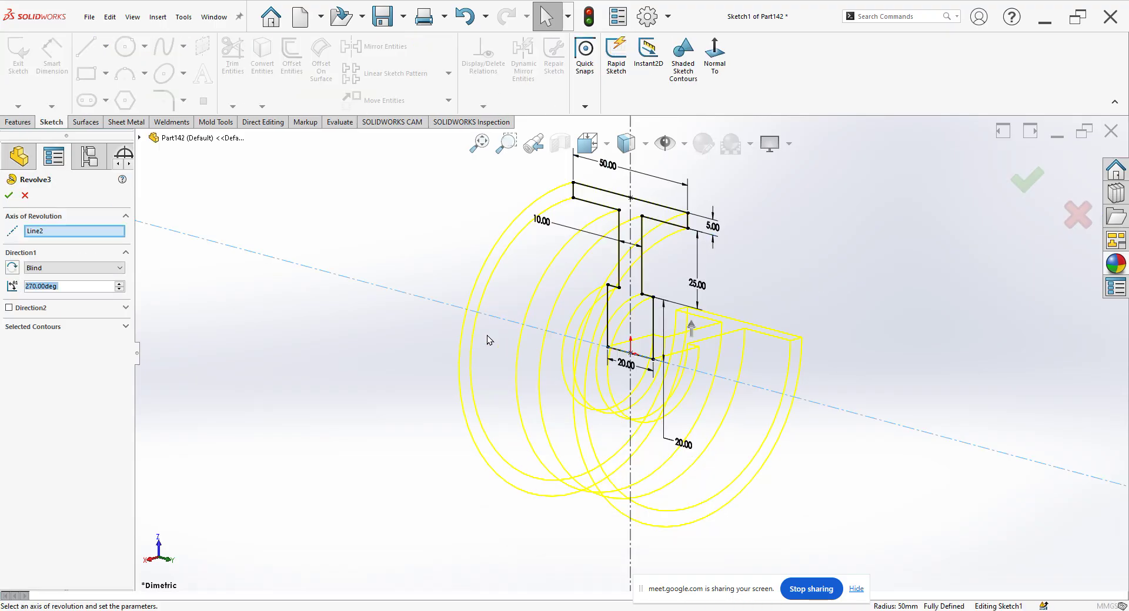
left_click(12, 268)
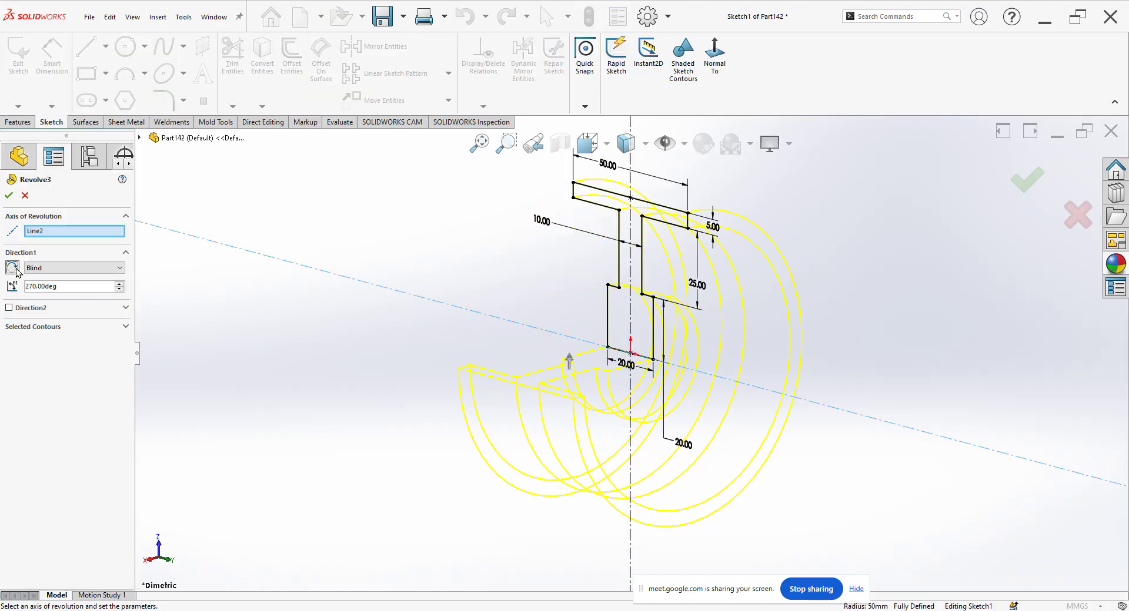
left_click(8, 196)
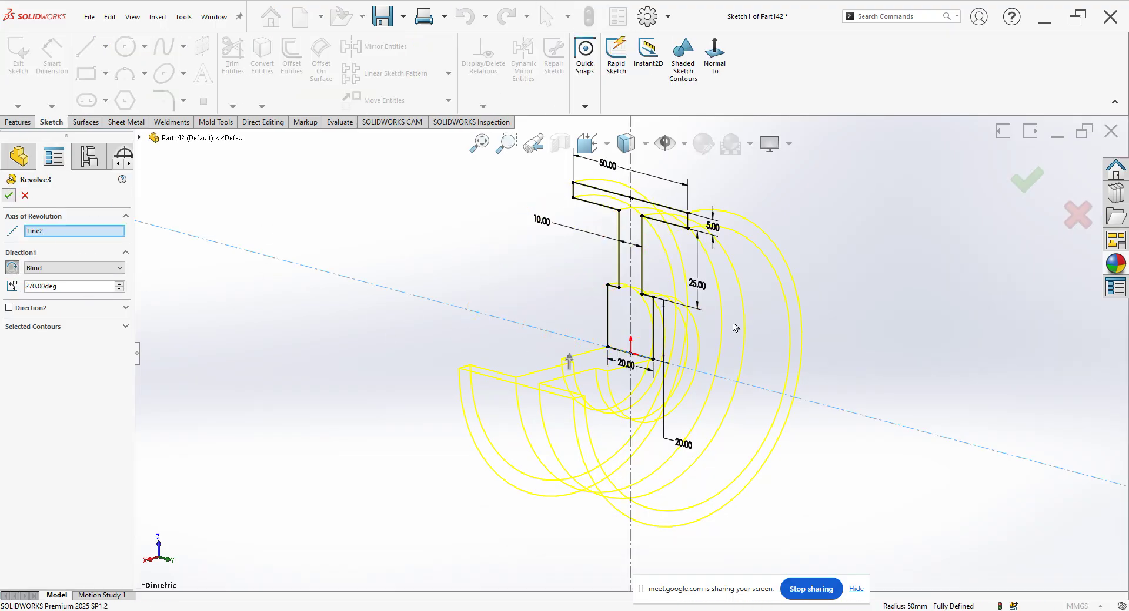
scroll(732, 322, "up", 3)
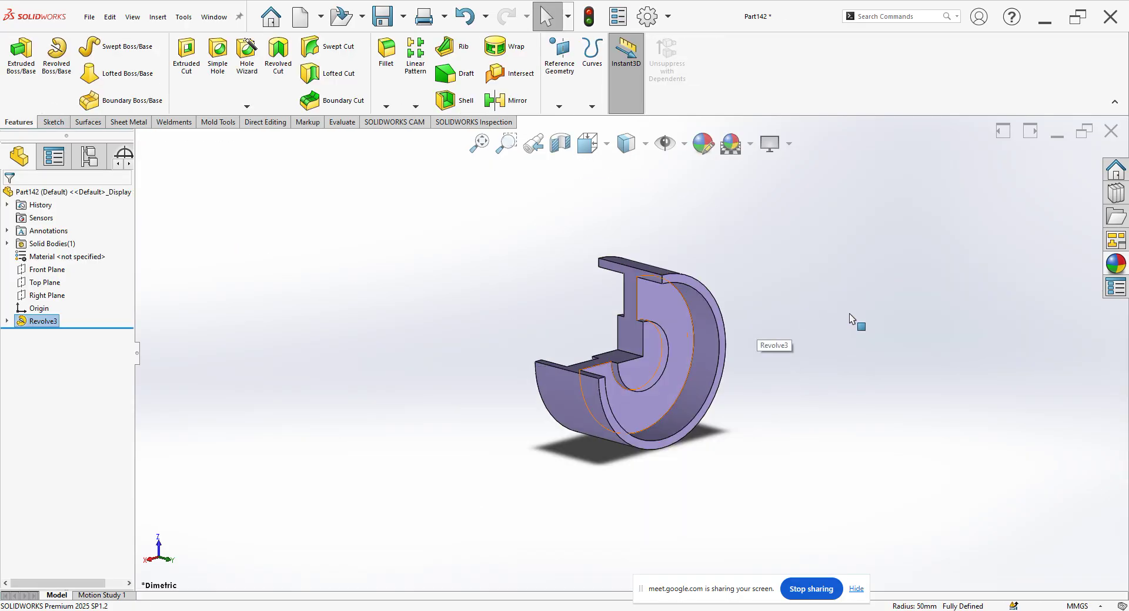
- Clear the selection and apply a scene with a plain white background to the part
left_click(792, 246)
left_click(740, 182)
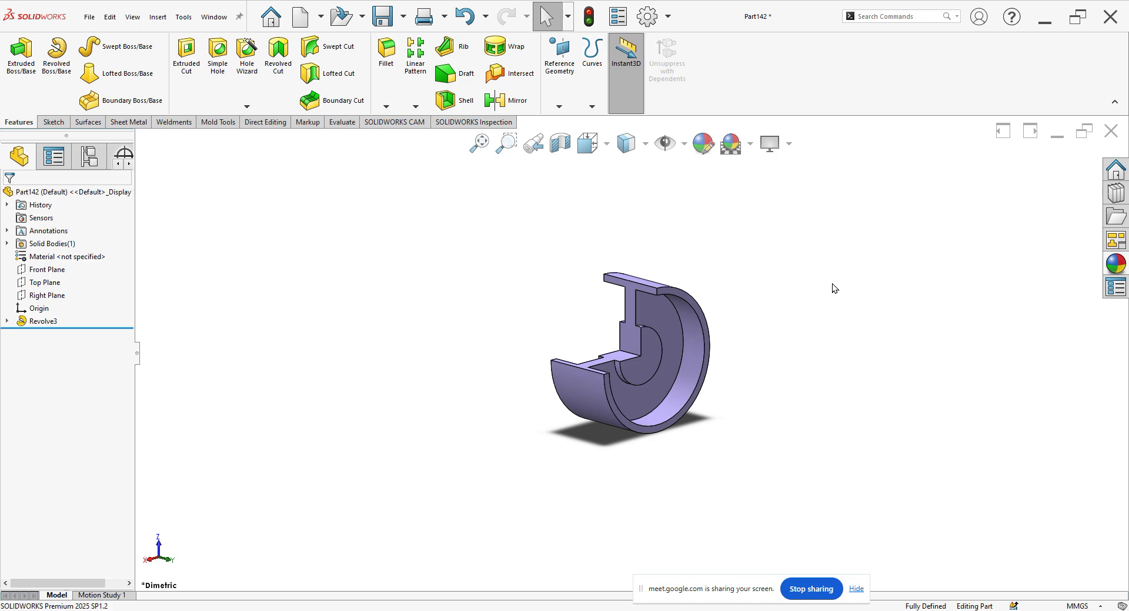